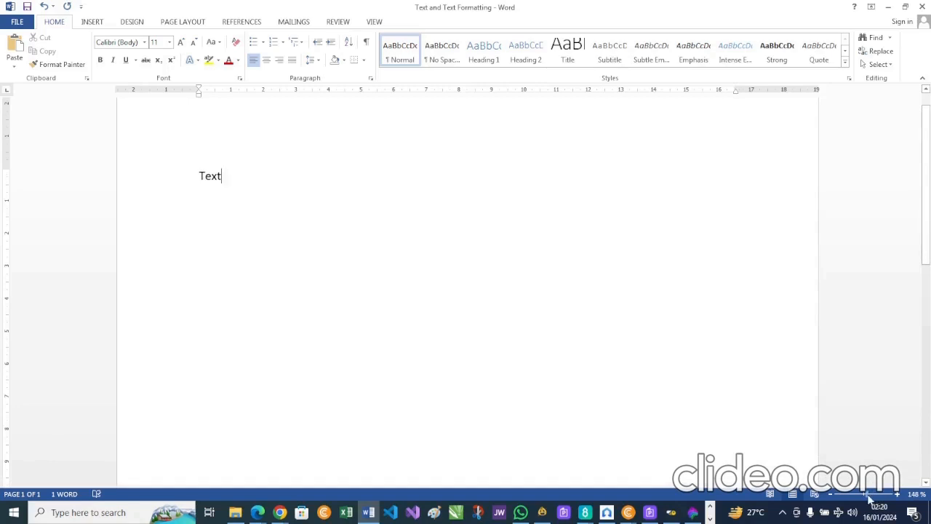
Step: Complete the document's opening line so it reads "Text is basically Alphabets and Numbers"
left_click_drag(869, 499, 876, 499)
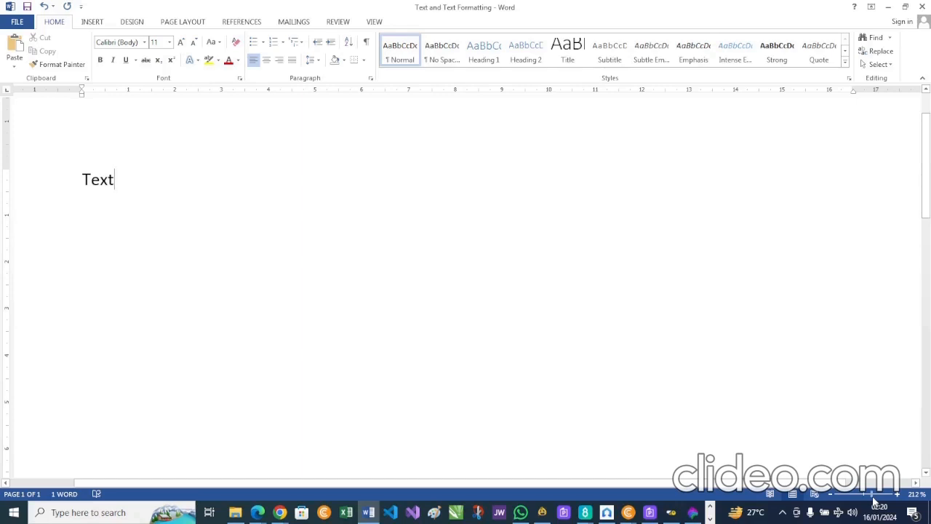
type("is a")
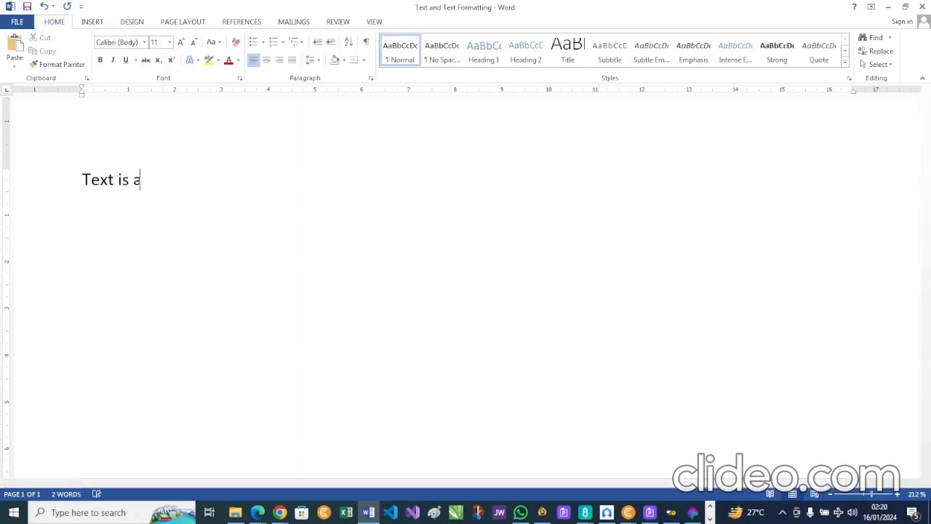
key("BackSpace")
type("basci")
key("BackSpace")
key("BackSpace")
type("ically Ap")
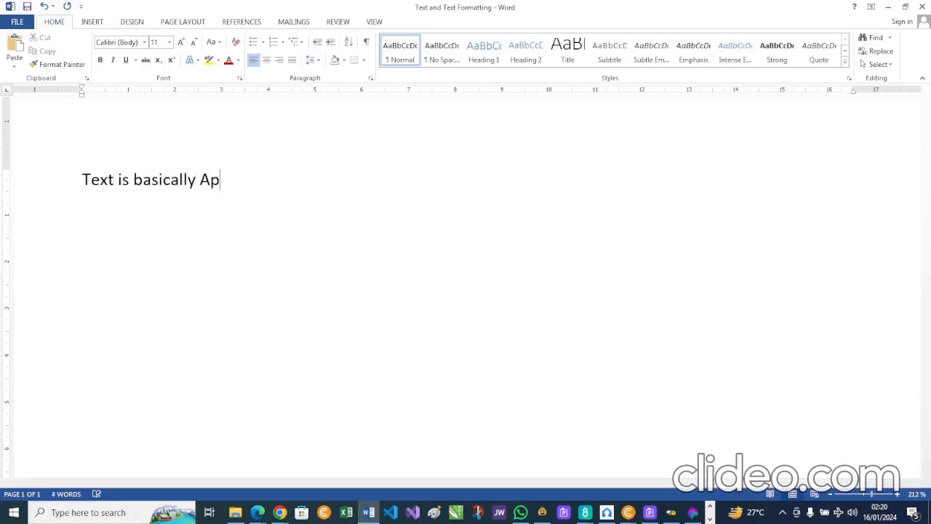
type("hae")
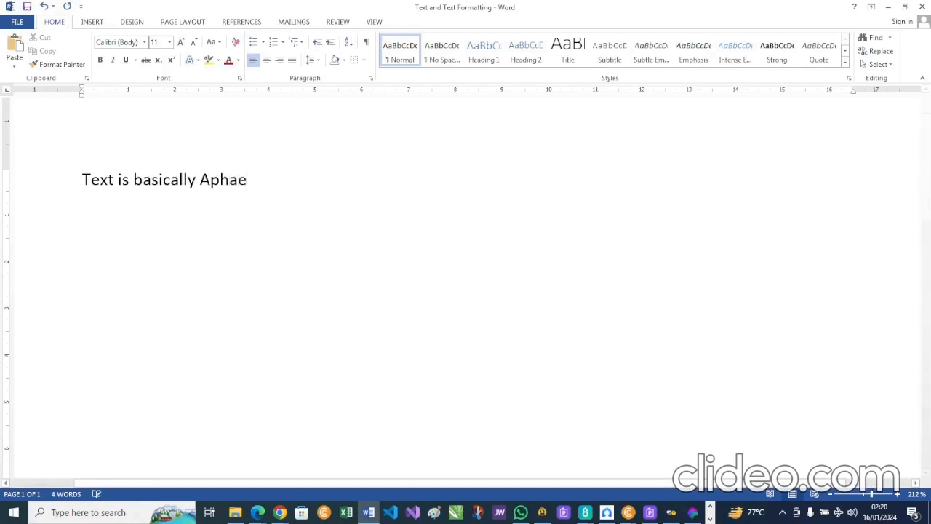
key("BackSpace")
type("bets and Nu")
key("BackSpace")
key("BackSpace")
key("BackSpace")
key("BackSpace")
key("BackSpace")
key("BackSpace")
key("BackSpace")
key("BackSpace")
key("BackSpace")
key("BackSpace")
key("BackSpace")
key("BackSpace")
key("BackSpace")
key("BackSpace")
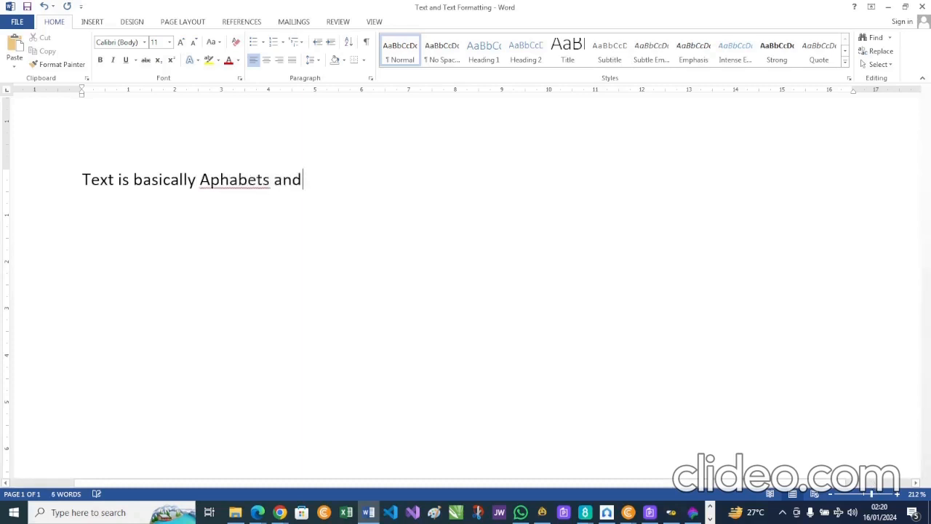
type("lp")
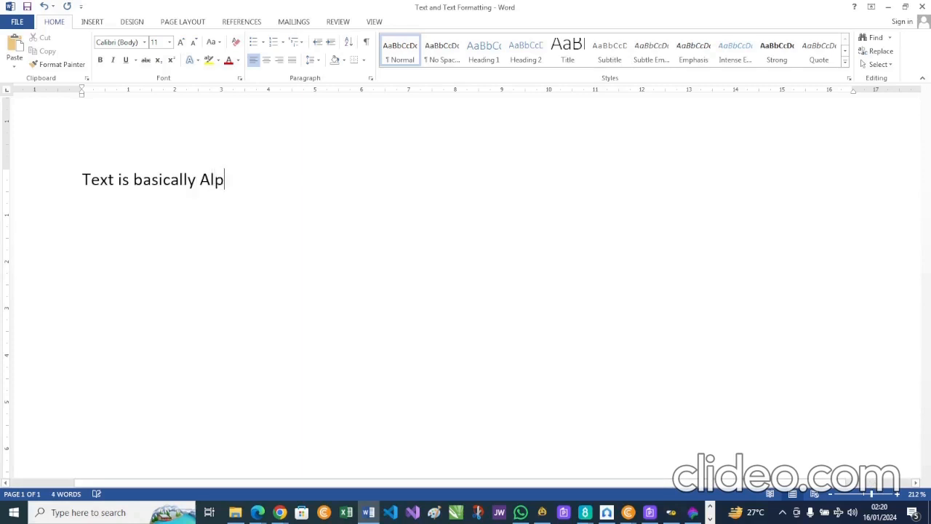
type("habets and Numbers")
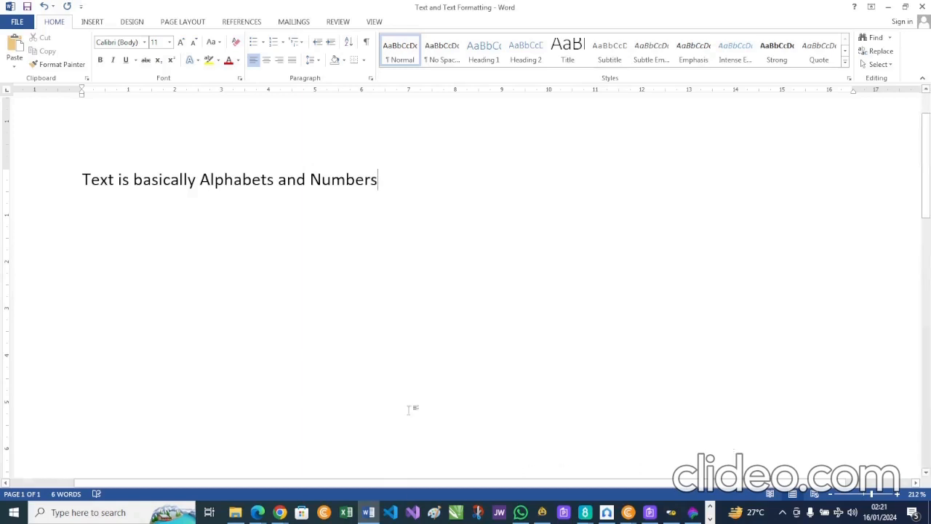
Step: Add a paragraph above the opening line reading "Text Formatting is simply the adjustment or editing of text size and appearance."
left_click(83, 179)
key("Return")
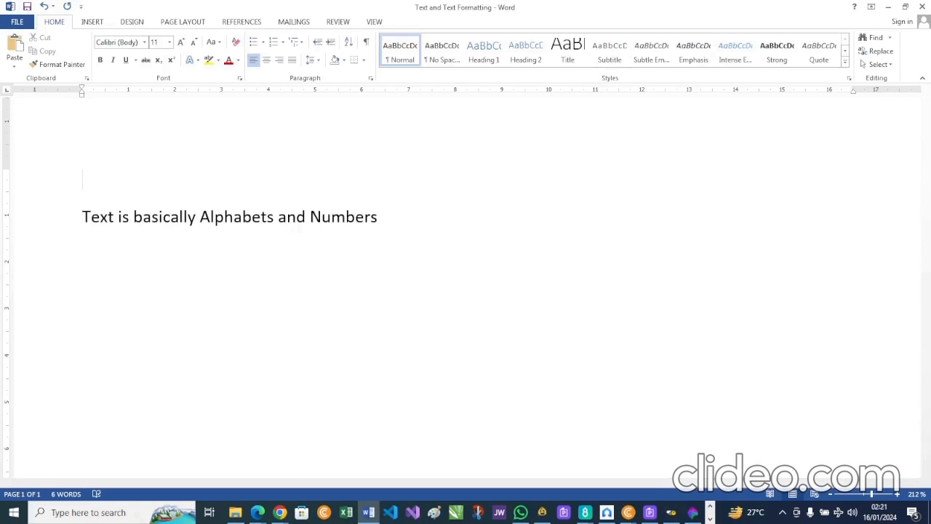
type("F")
key("BackSpace")
type("Text Formini")
key("BackSpace")
key("BackSpace")
type("a")
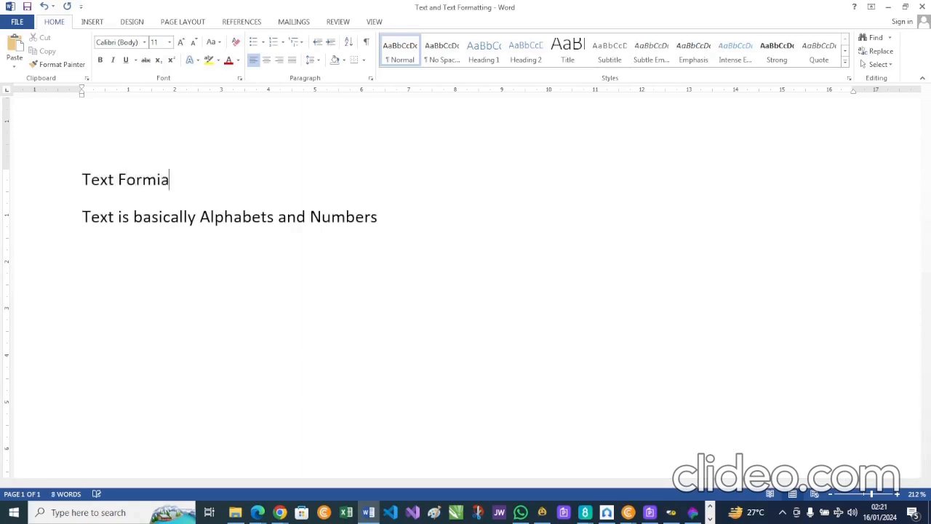
key("BackSpace")
key("BackSpace")
type("ating is")
key("BackSpace")
key("BackSpace")
key("BackSpace")
key("BackSpace")
key("BackSpace")
key("BackSpace")
type("tig is")
key("BackSpace")
key("BackSpace")
key("BackSpace")
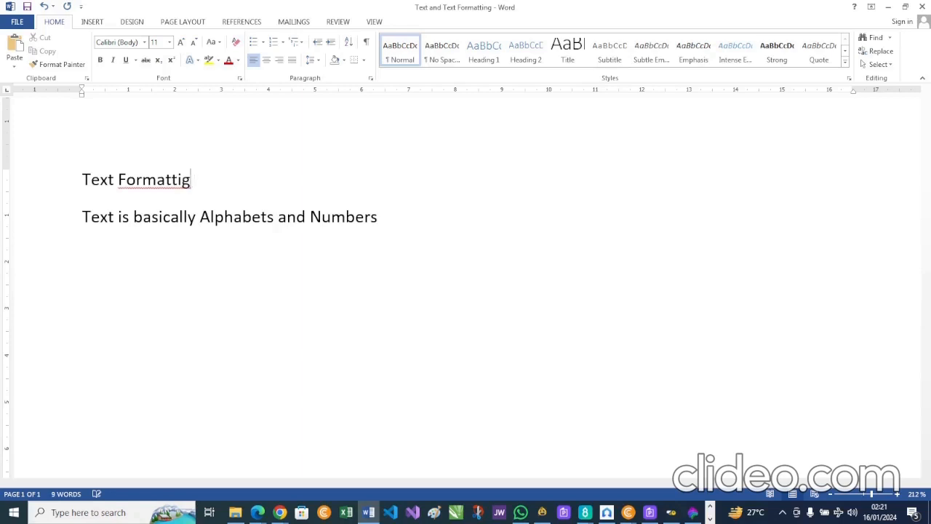
key("BackSpace")
type("ng is sim")
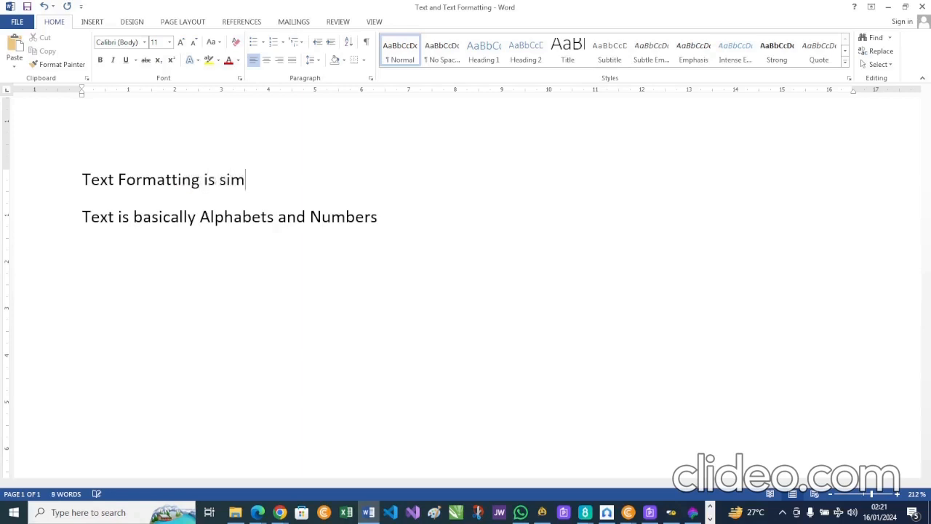
type("play t")
key("BackSpace")
key("BackSpace")
key("BackSpace")
key("BackSpace")
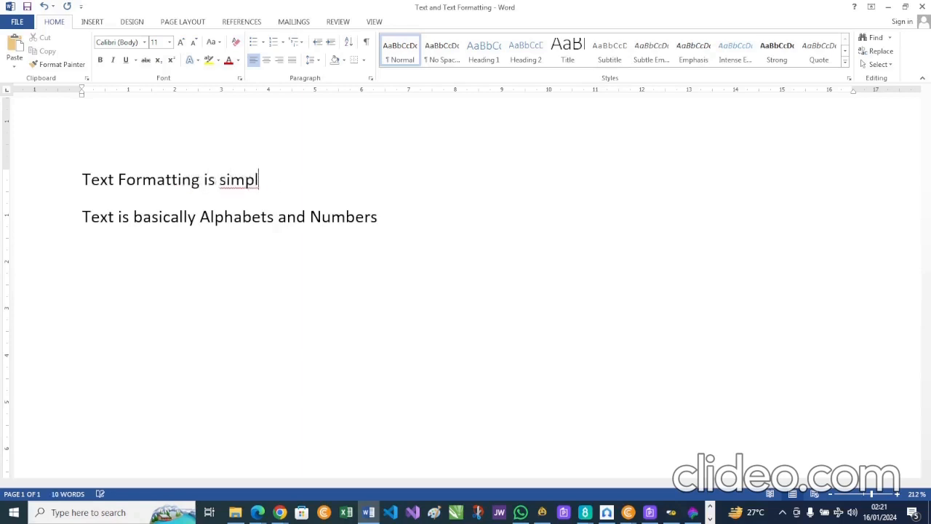
type("y the adjusmen")
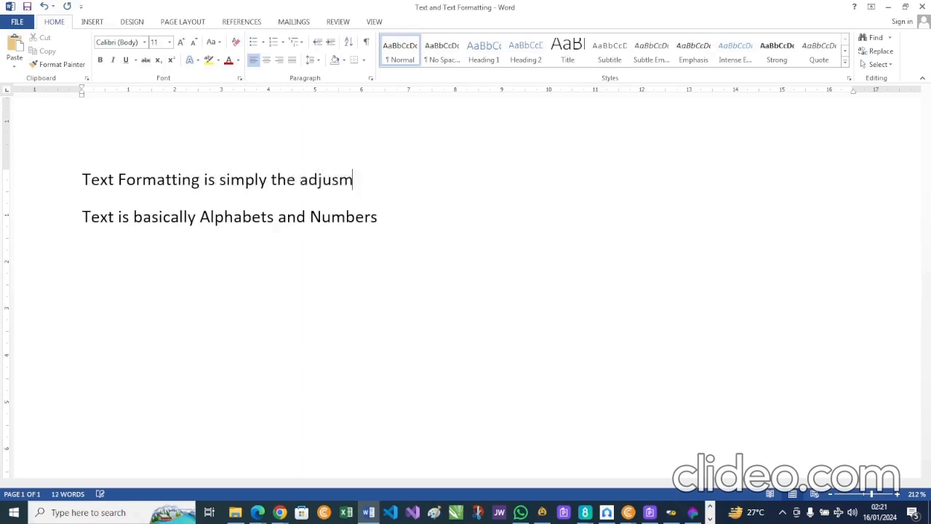
key("BackSpace")
key("BackSpace")
key("BackSpace")
key("BackSpace")
type("stment o")
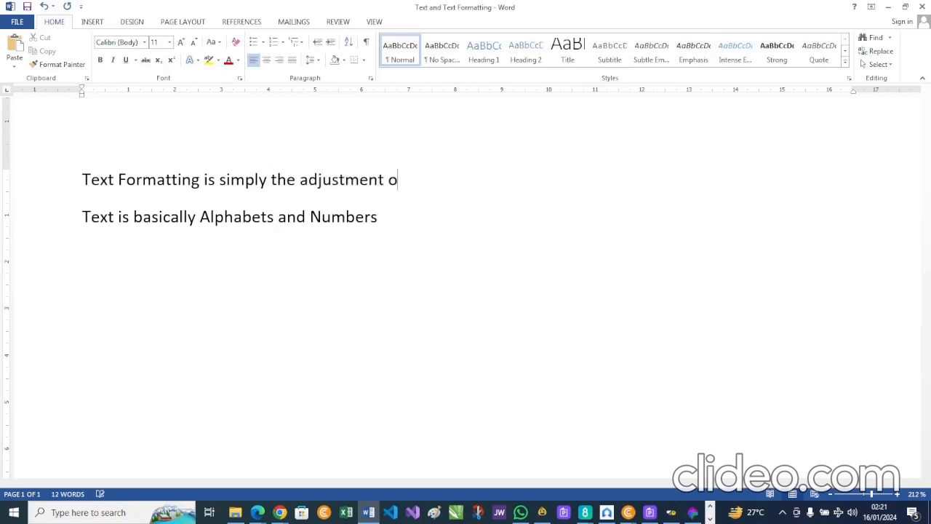
type("r editing of text ")
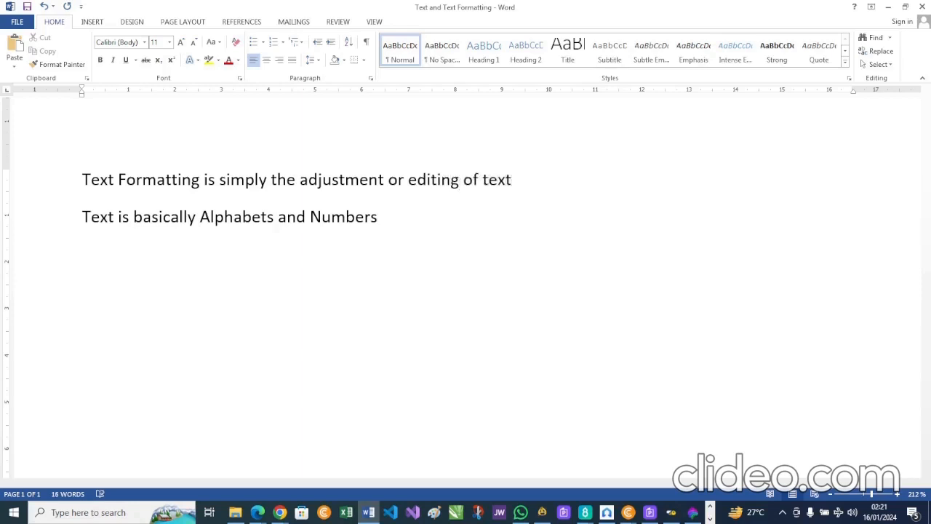
type("size and appearanc")
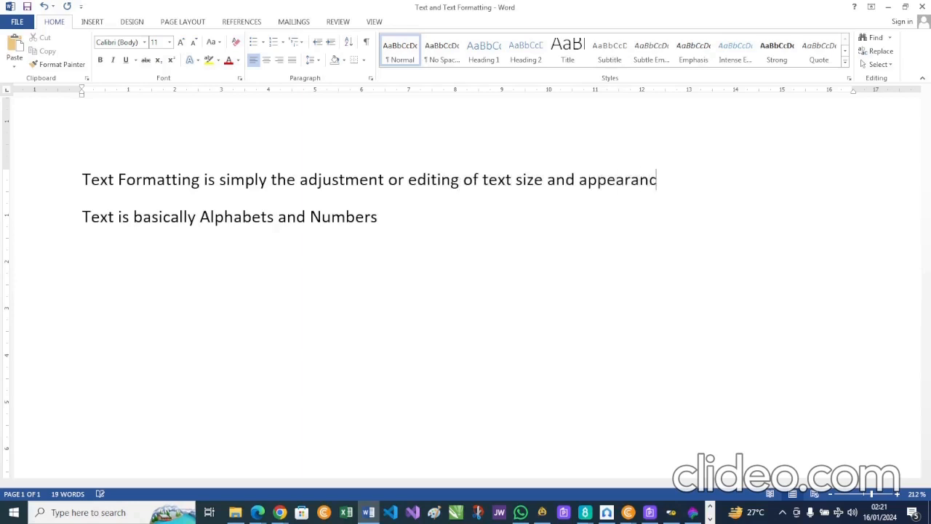
type("e.")
Step: Add a dashed list below the text formatting definition with the items Size, Color, Line Spacing and Paragraph Spacing
key("Return")
type("-")
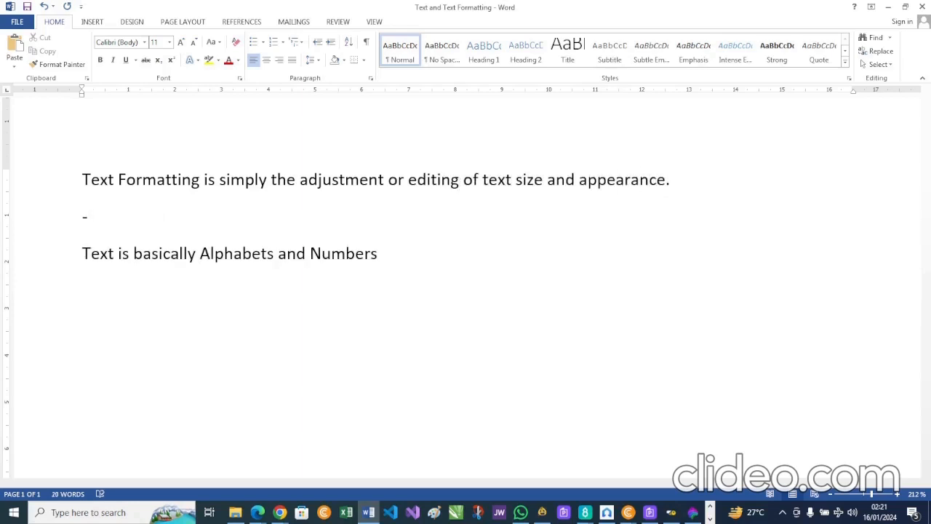
key("shift+Tab")
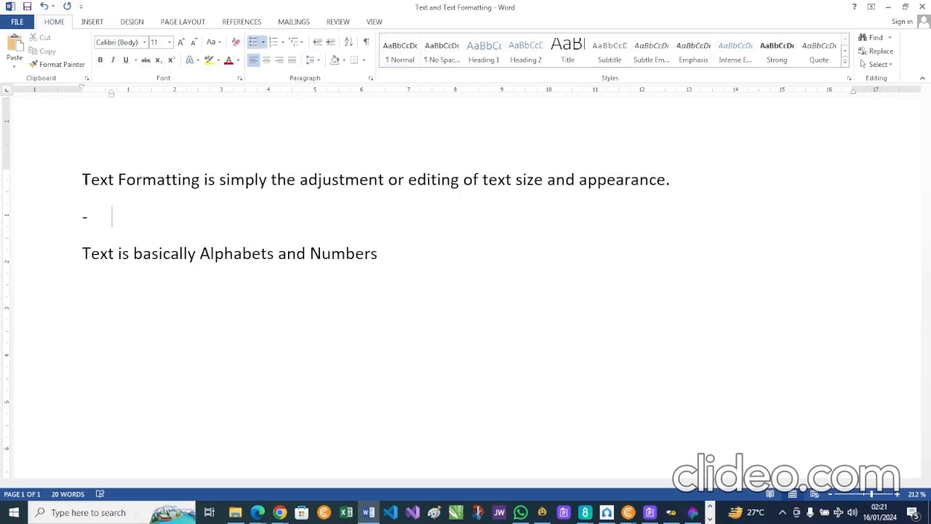
type("Size")
key("Return")
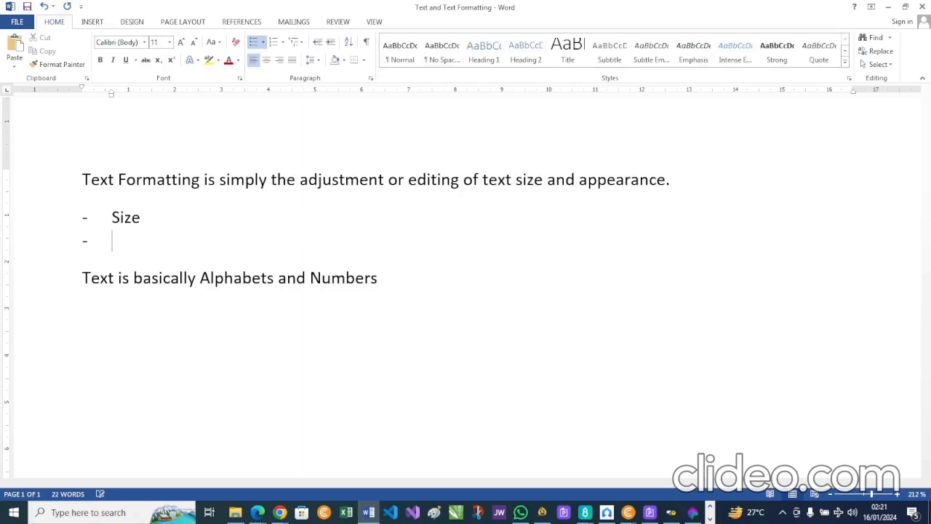
type("Color")
key("Return")
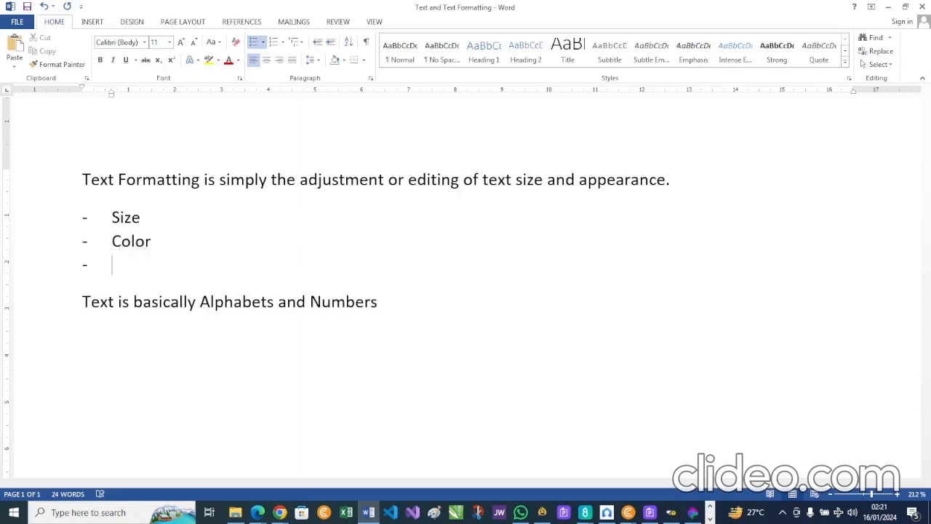
type("Line Spacing")
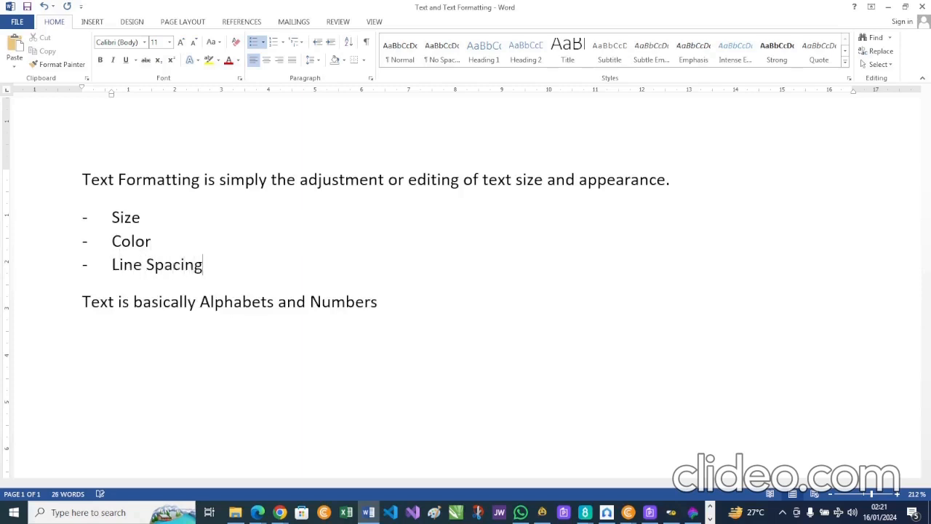
key("Return")
type("PR")
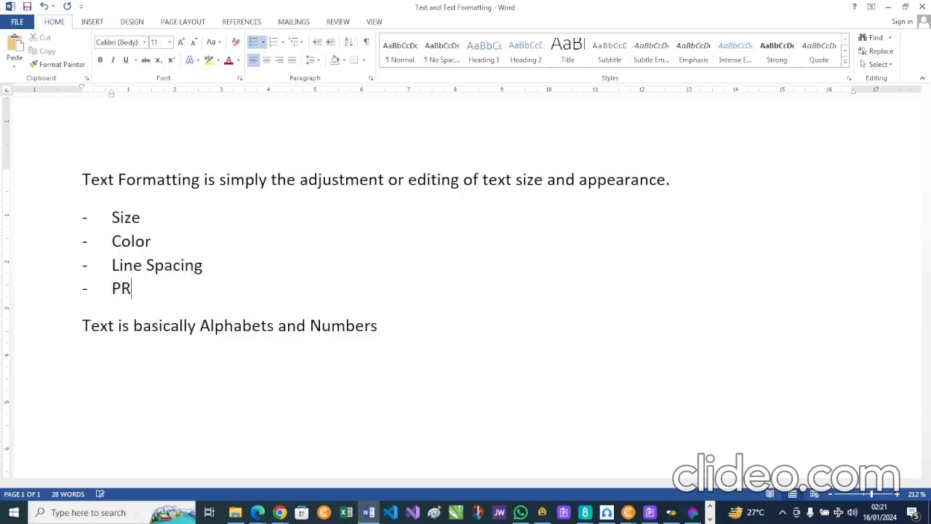
key("BackSpace")
type("aragrahp")
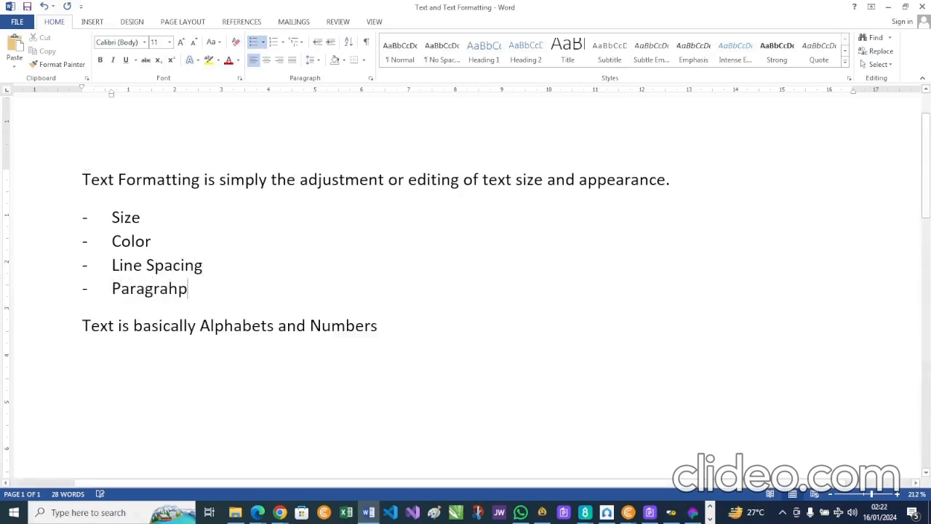
key("BackSpace")
key("BackSpace")
type("ph ")
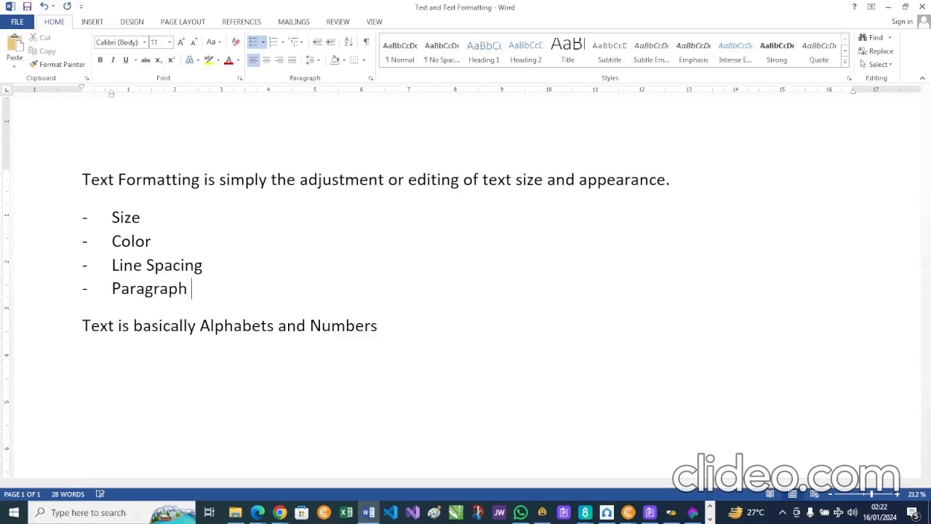
type("Spacing")
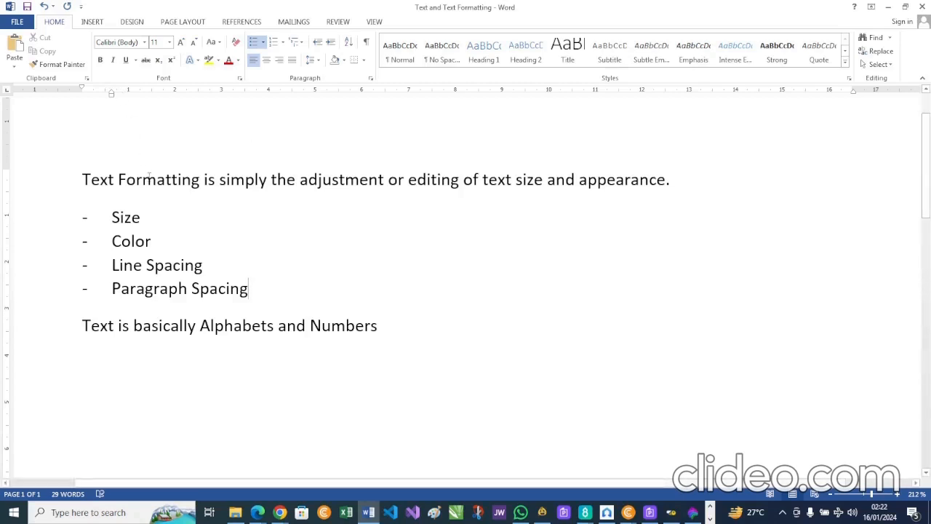
Step: Leave a blank line after the last paragraph and write "We would learn a few basic formatting tools on Microsoft Office Word"
left_click(391, 326)
key("Return")
key("Return")
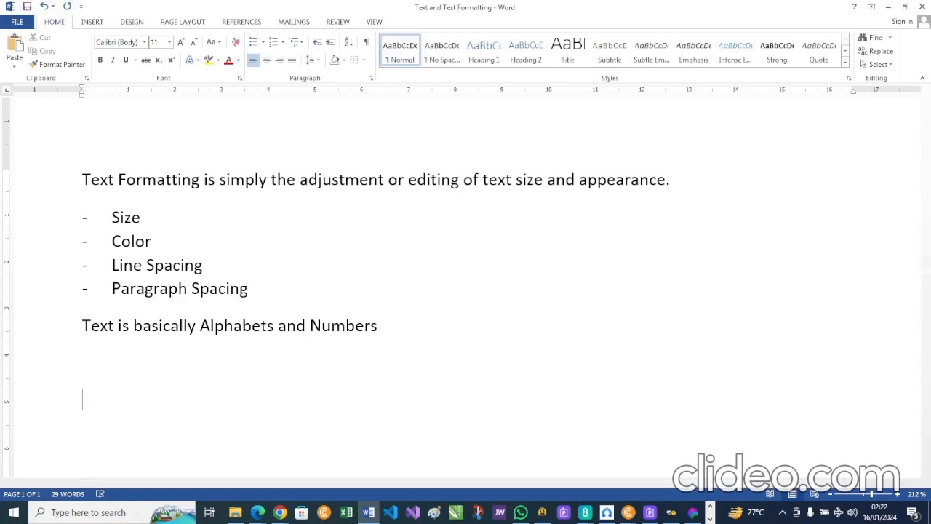
scroll(466, 291, "down", 3)
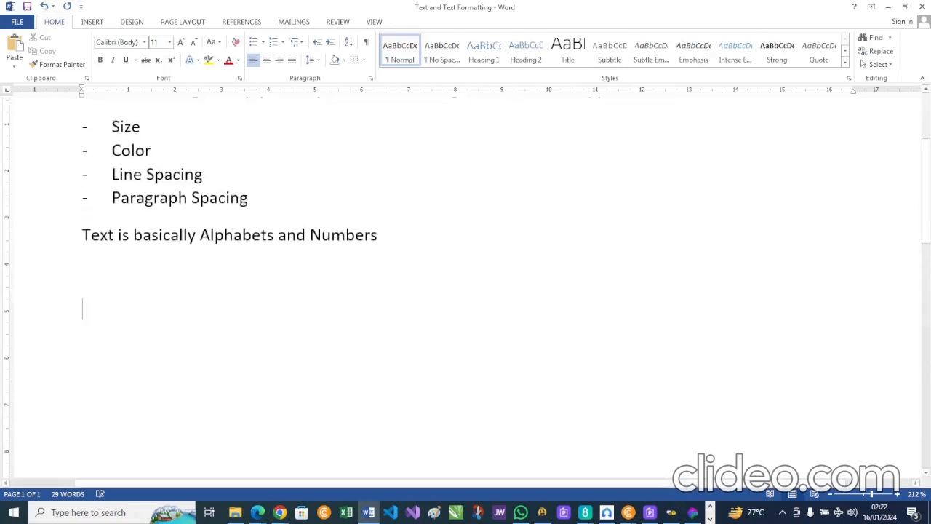
type("We")
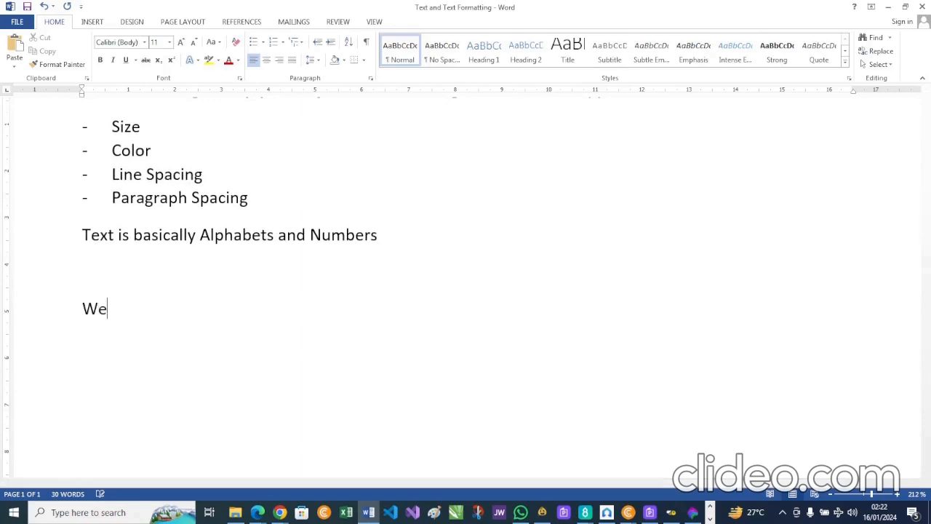
type(" would lwea")
key("BackSpace")
key("BackSpace")
key("BackSpace")
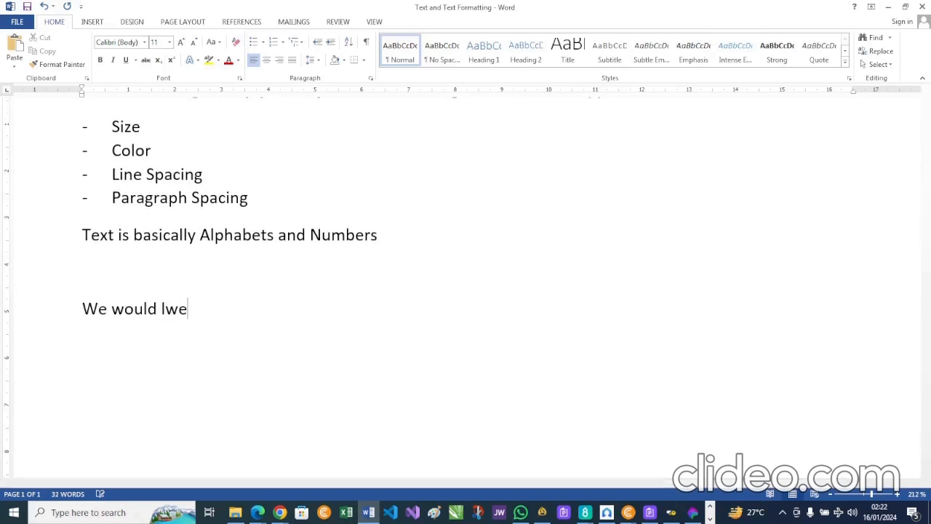
type("earn a fe")
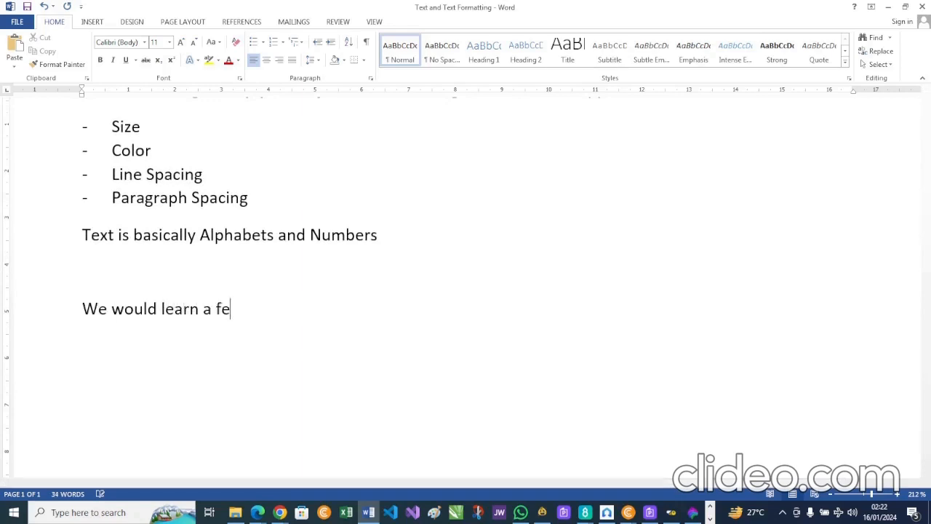
type("w basic formatt")
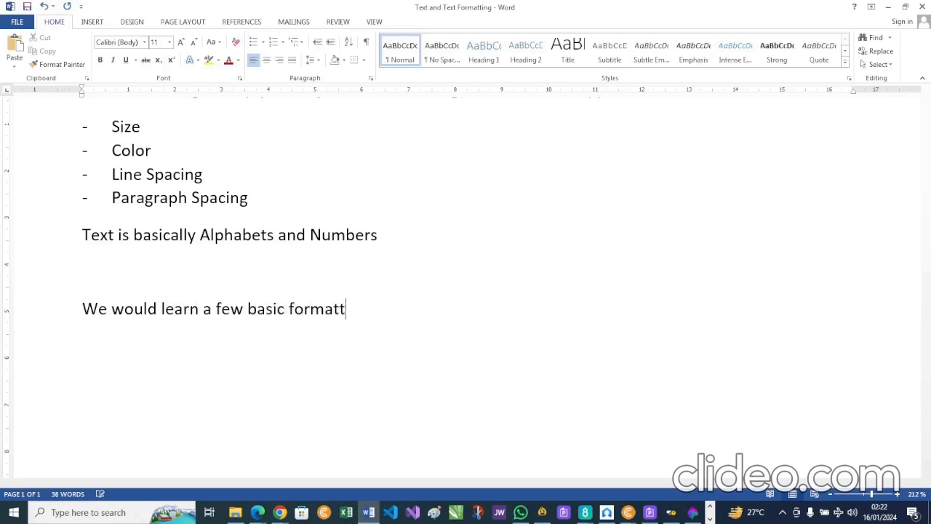
type("ing tools on mi")
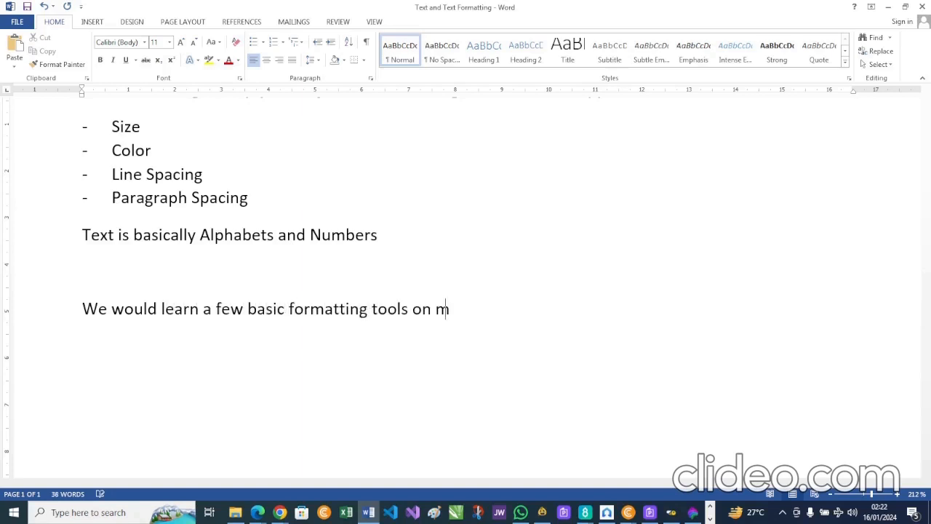
key("BackSpace")
key("BackSpace")
type("Microsof")
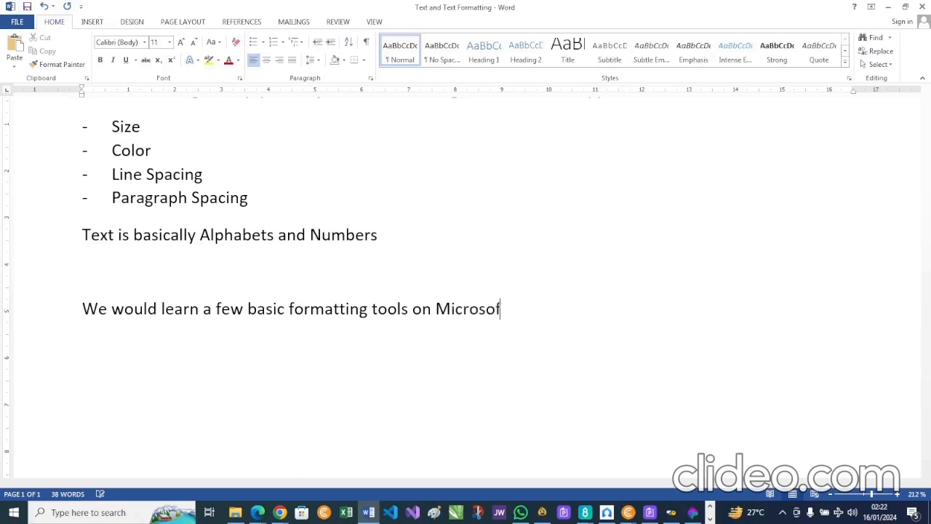
type("t Office Word")
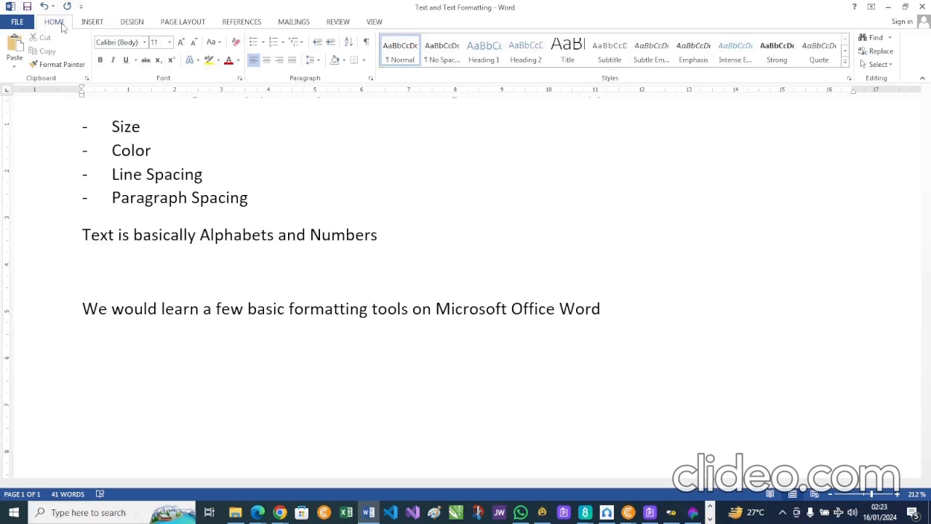
scroll(168, 160, "up", 3)
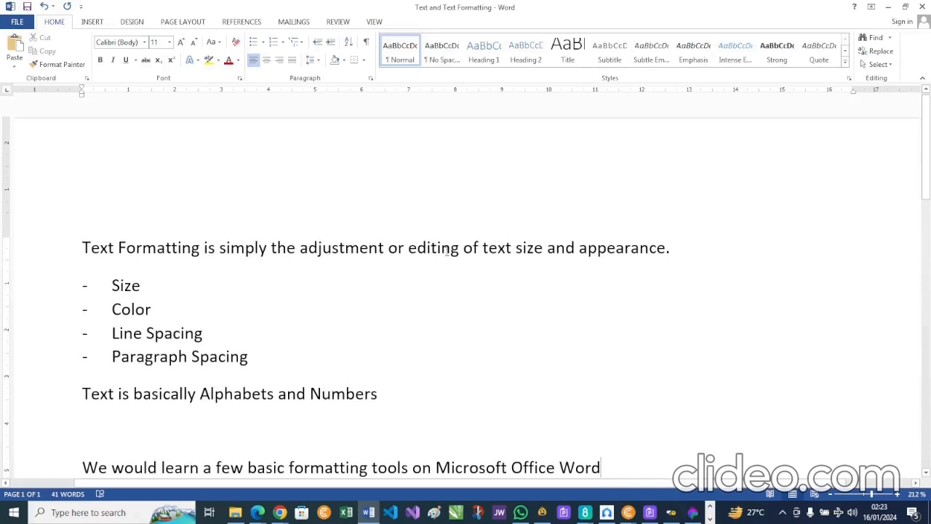
left_click_drag(409, 248, 664, 244)
scroll(476, 295, "down", 2)
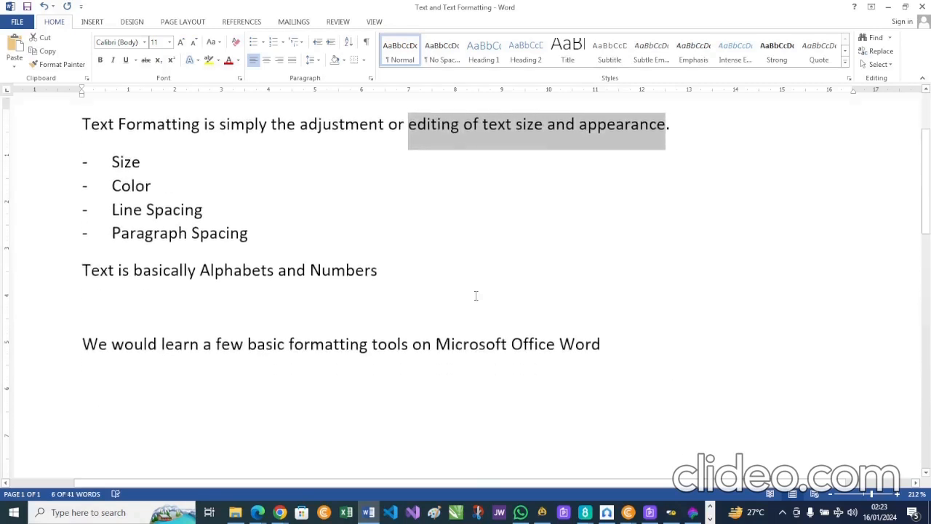
scroll(476, 295, "down", 2)
left_click(386, 273)
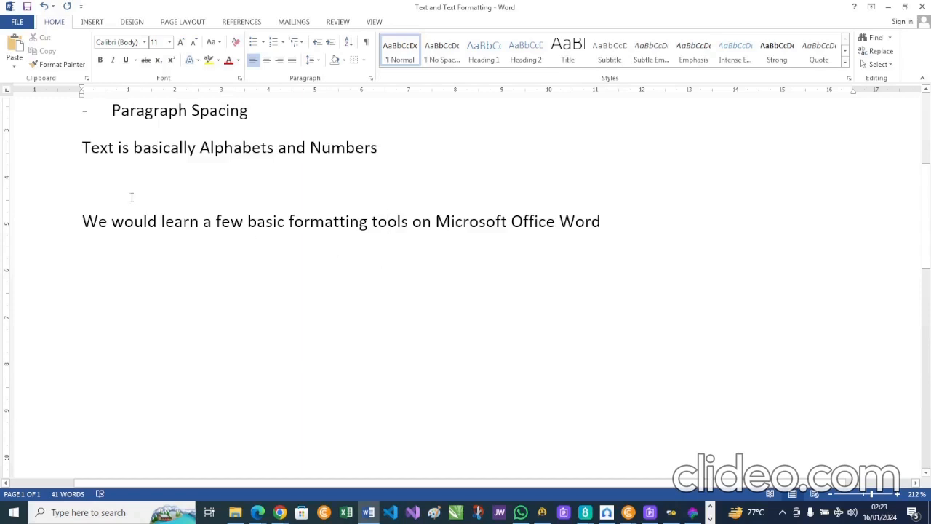
Step: Copy the sentence "We would learn a few basic formatting tools on Microsoft Office Word" and paste it twice on new lines below
left_click(86, 219)
left_click_drag(83, 221, 608, 227)
key("ctrl+c")
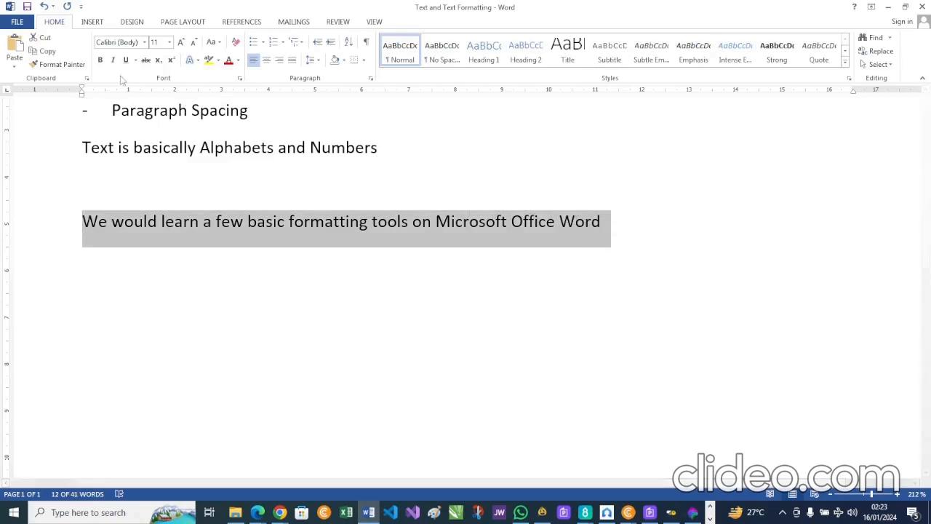
left_click(43, 52)
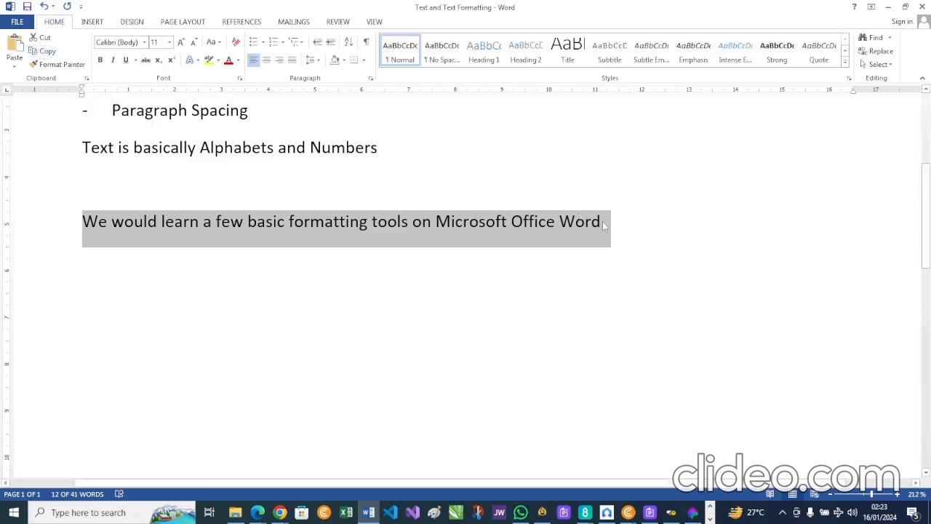
left_click(626, 224)
key("Return")
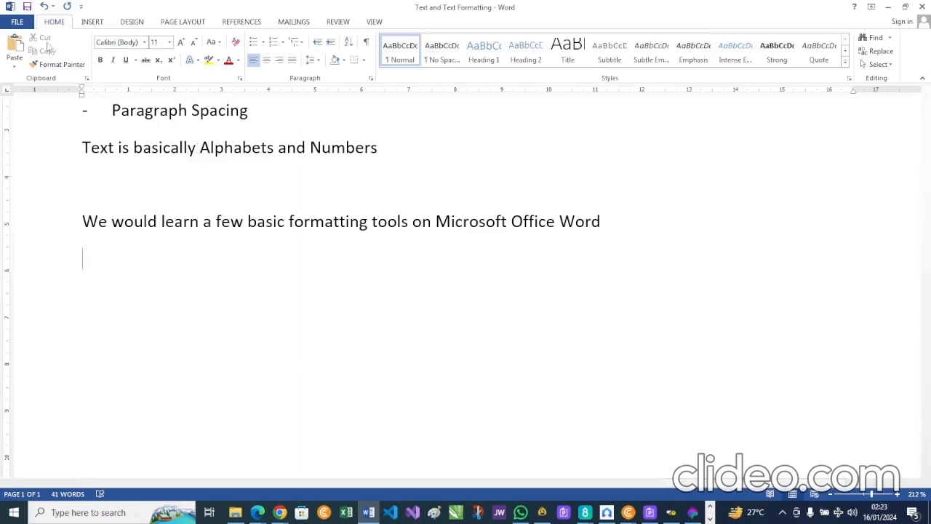
left_click(21, 45)
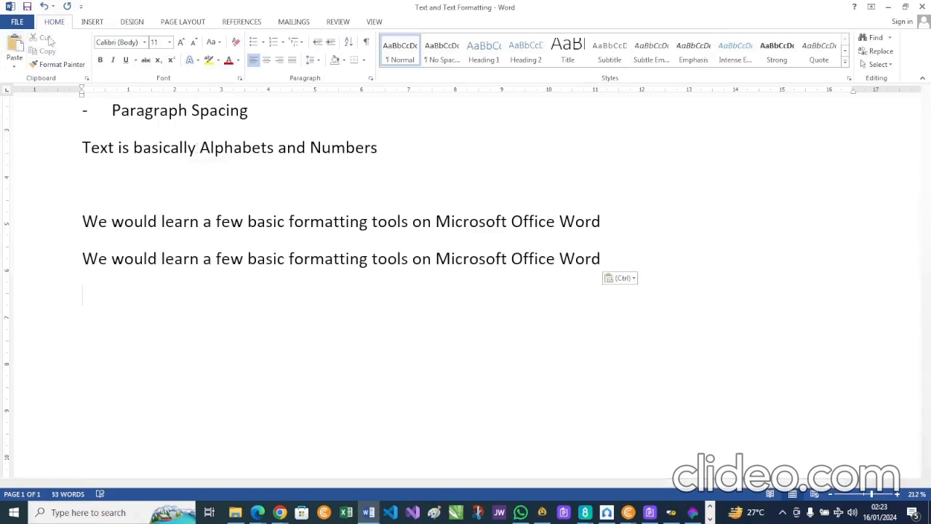
left_click(16, 45)
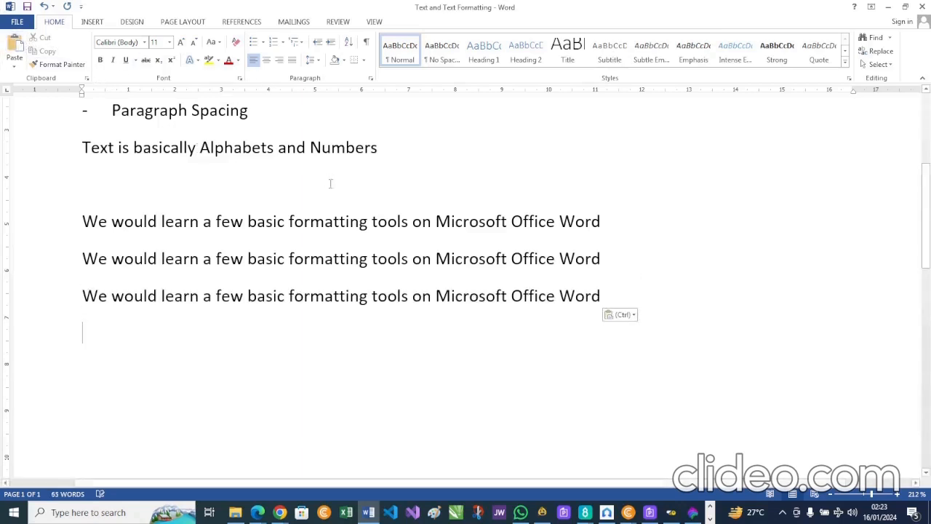
Step: Make the word "formatting" bold in the first of the three identical sentences
left_click(635, 254)
left_click(289, 222)
left_click_drag(289, 222, 367, 230)
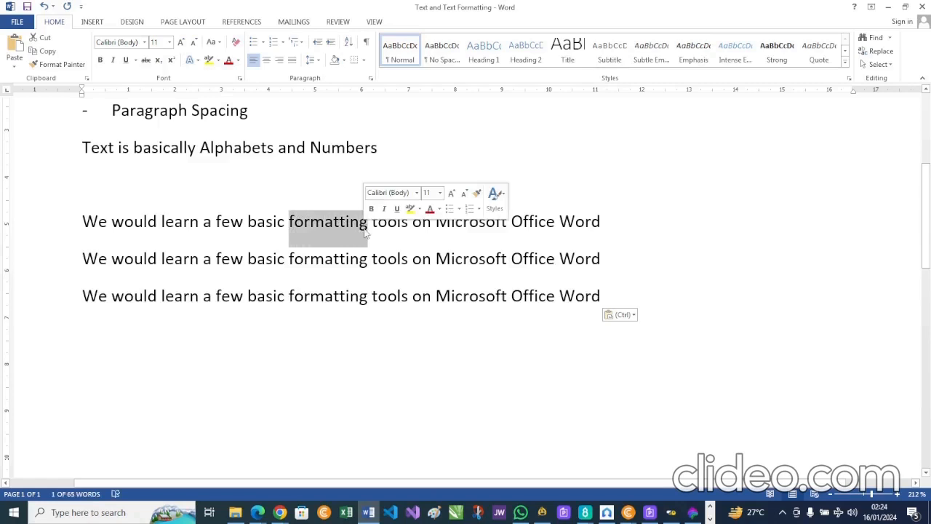
left_click(101, 61)
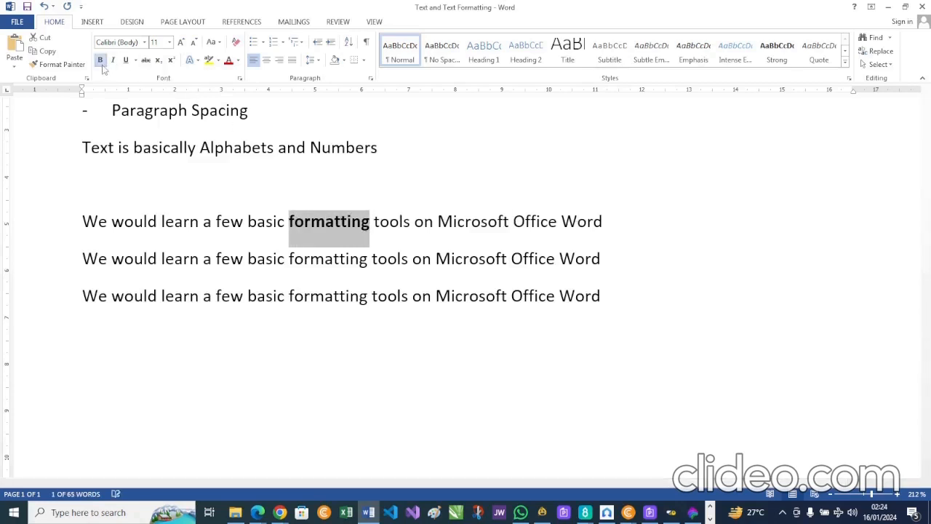
key("Up")
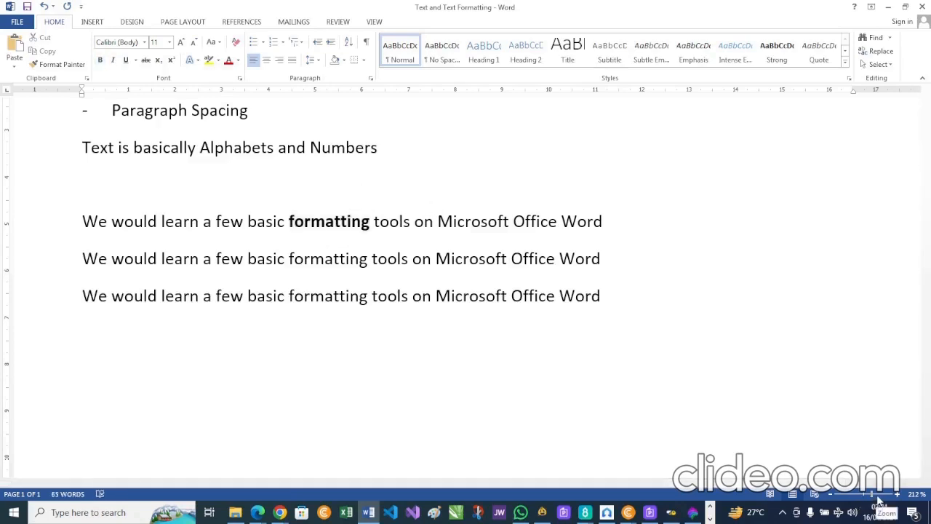
Step: Italicize the word "formatting" in the second of the three repeated sentences
left_click_drag(873, 495, 879, 497)
scroll(702, 422, "left", 3)
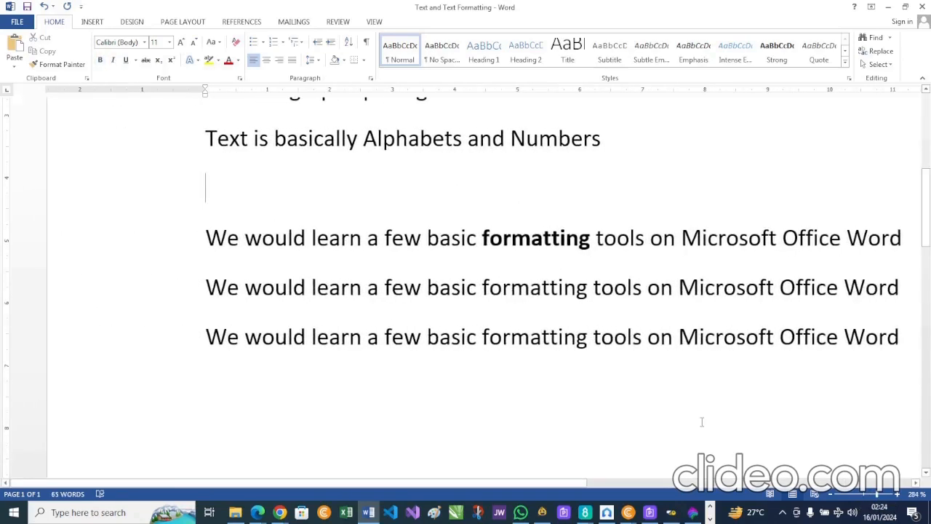
scroll(702, 422, "right", 8)
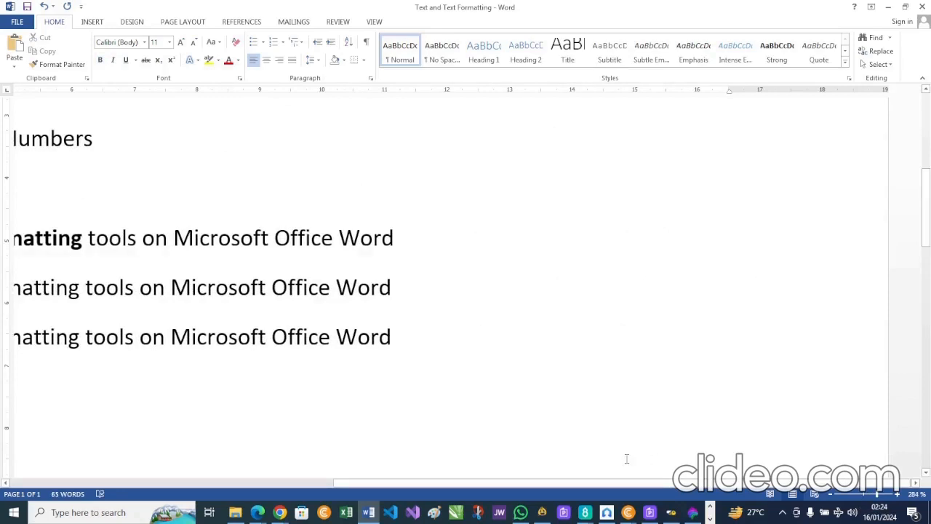
left_click_drag(569, 485, 331, 457)
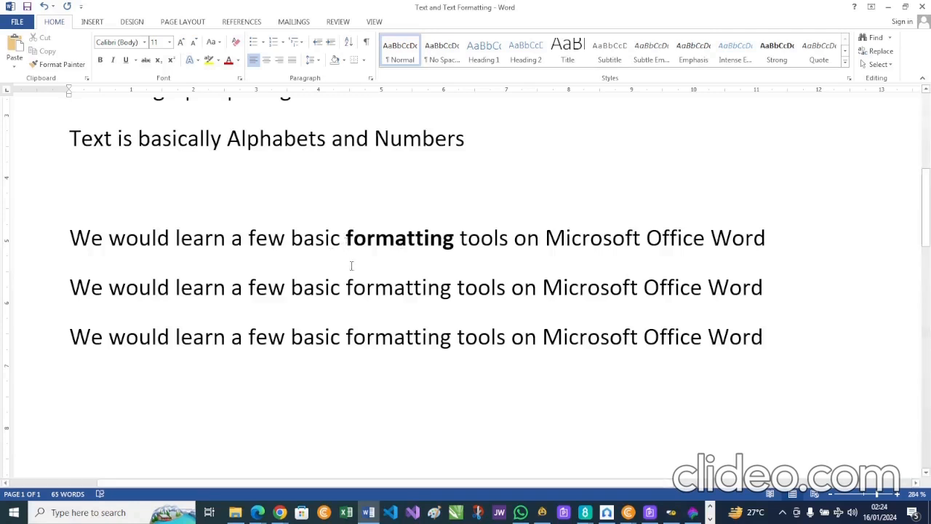
left_click_drag(347, 288, 452, 288)
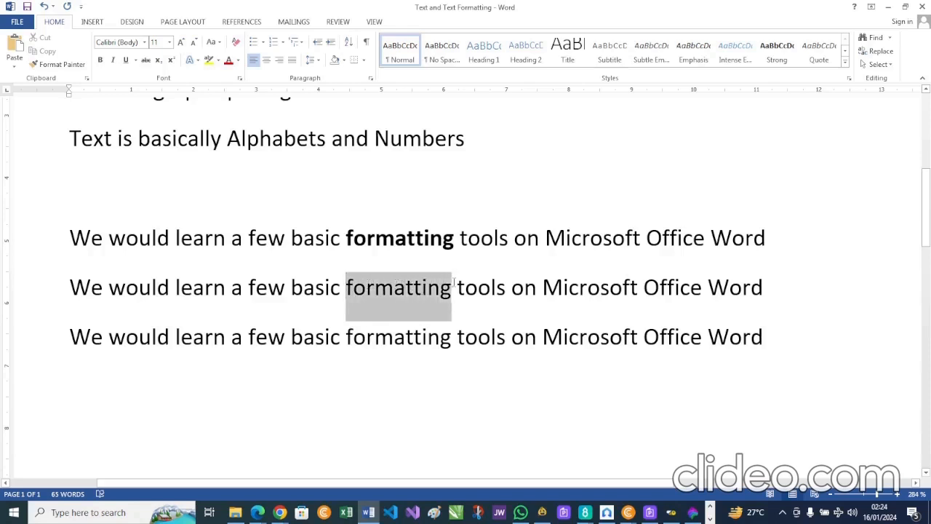
left_click(113, 60)
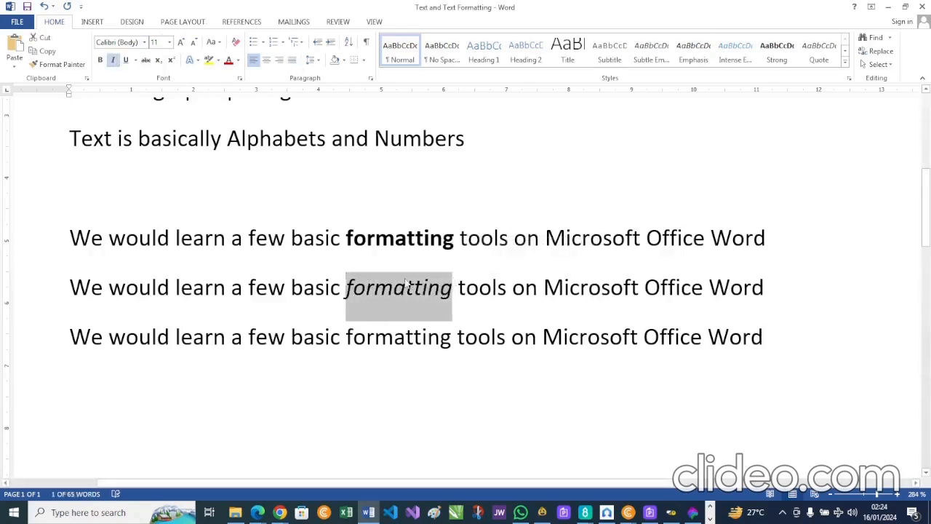
left_click(506, 289)
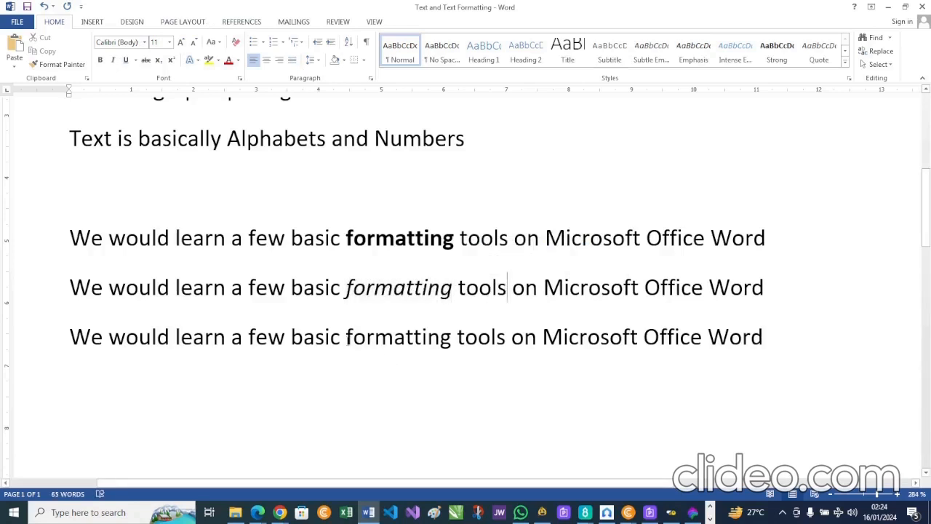
Step: Underline the word "formatting" in the third repeated sentence
left_click_drag(346, 336, 452, 343)
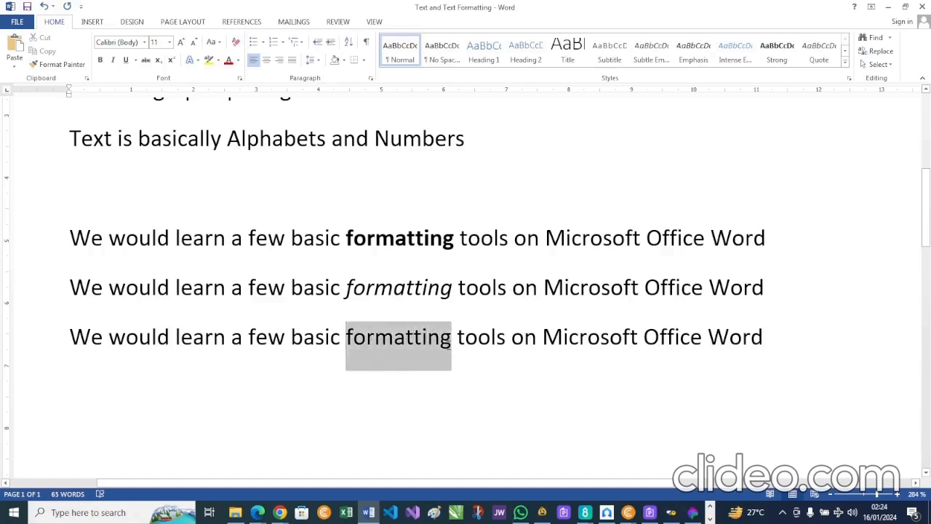
left_click(126, 60)
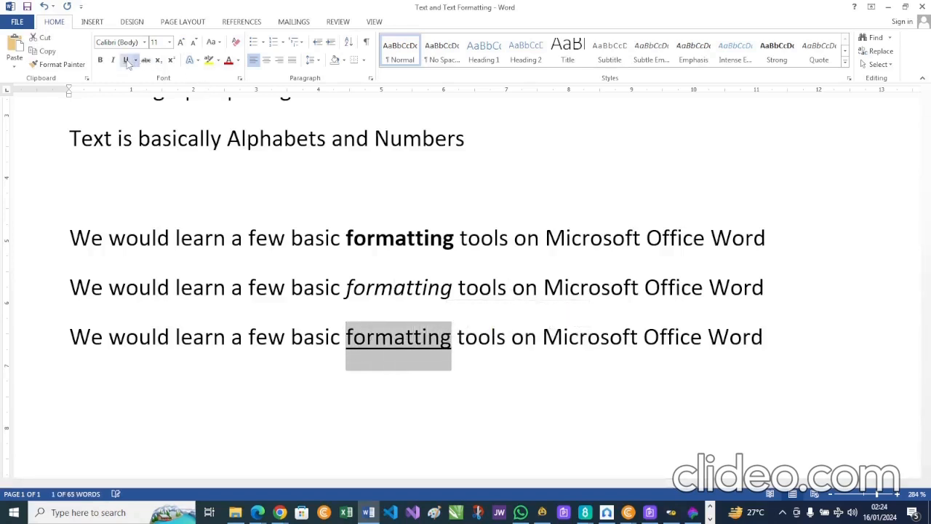
left_click(502, 329)
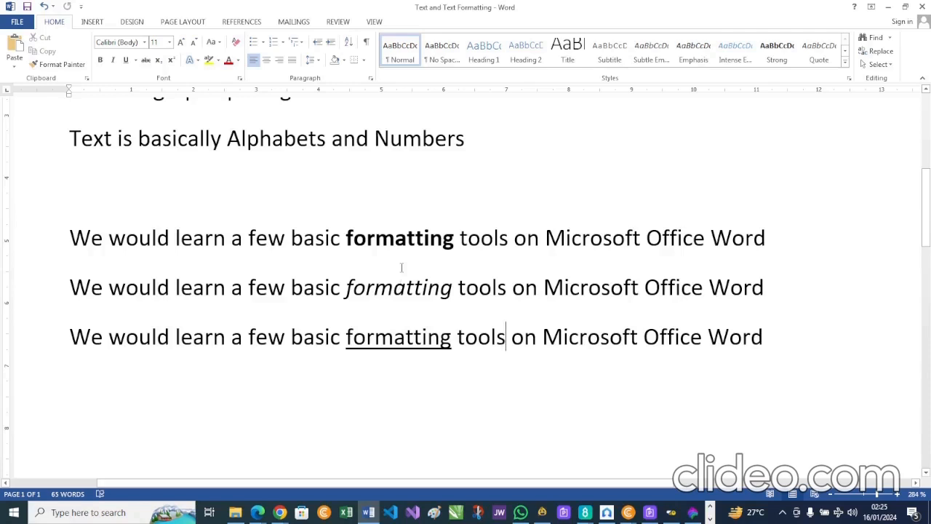
Step: Leave a blank line after the sentence with the underlined word and paste two more copies of the plain sentence
scroll(401, 268, "down", 3)
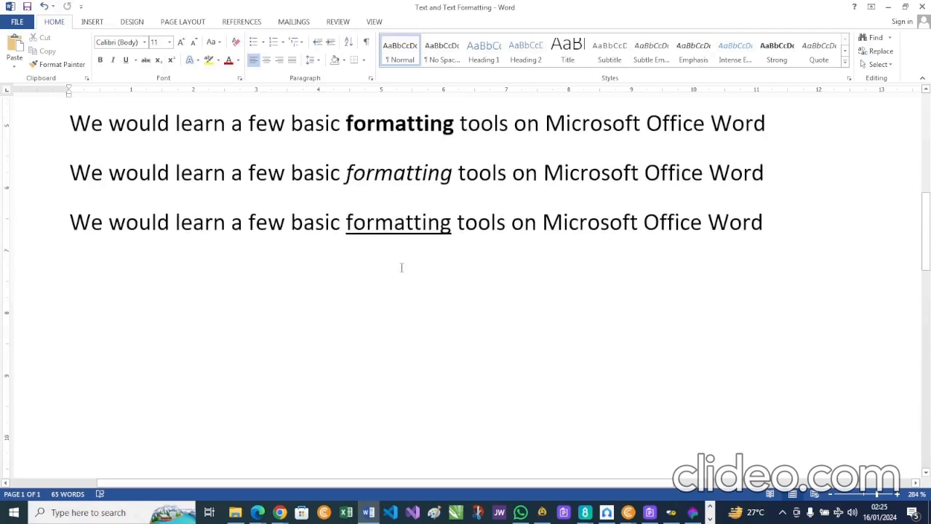
left_click(778, 222)
key("Return")
key("Return")
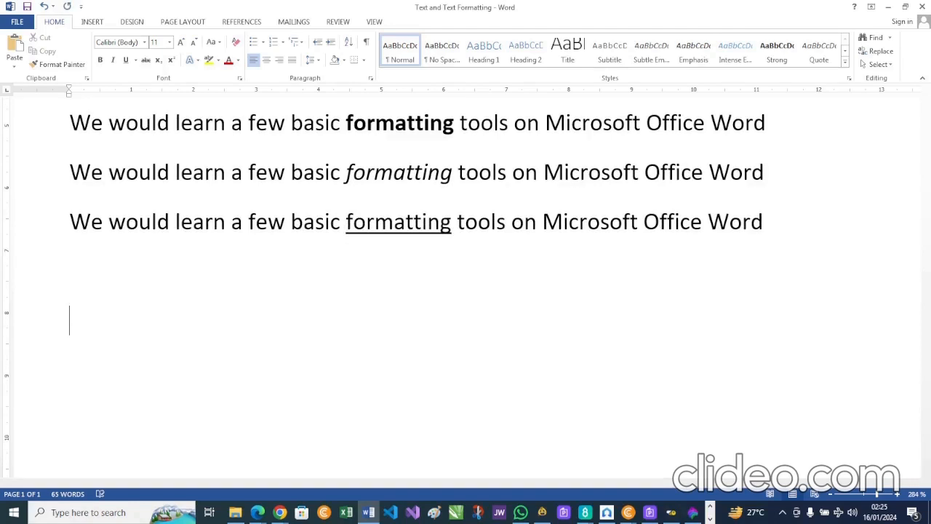
key("ctrl+v")
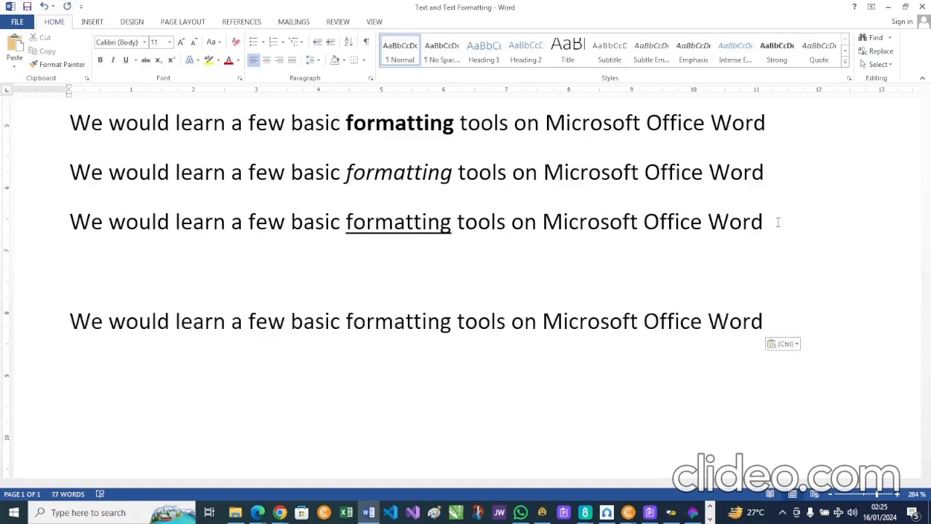
key("ctrl+v")
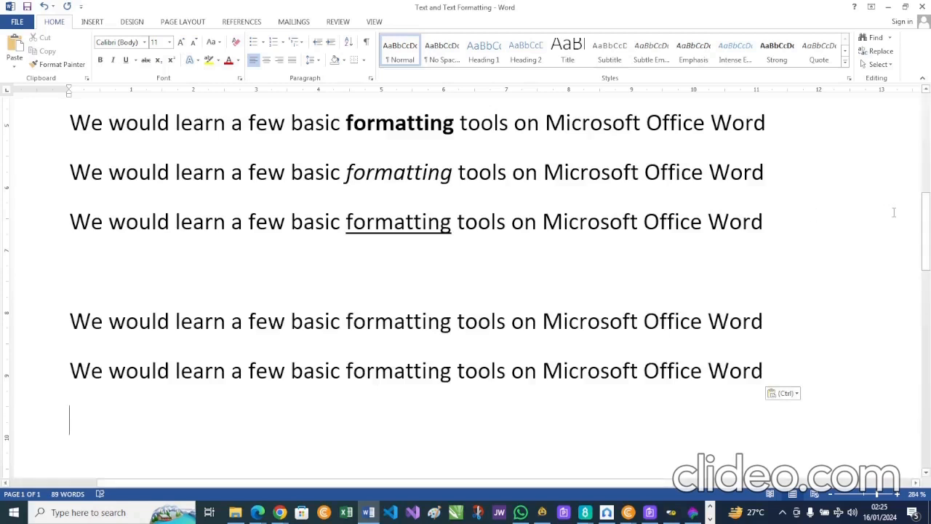
Step: Write the heading "Using Bold, Italic and Underline" on the blank line above the sentence with the bold word
scroll(894, 212, "up", 3)
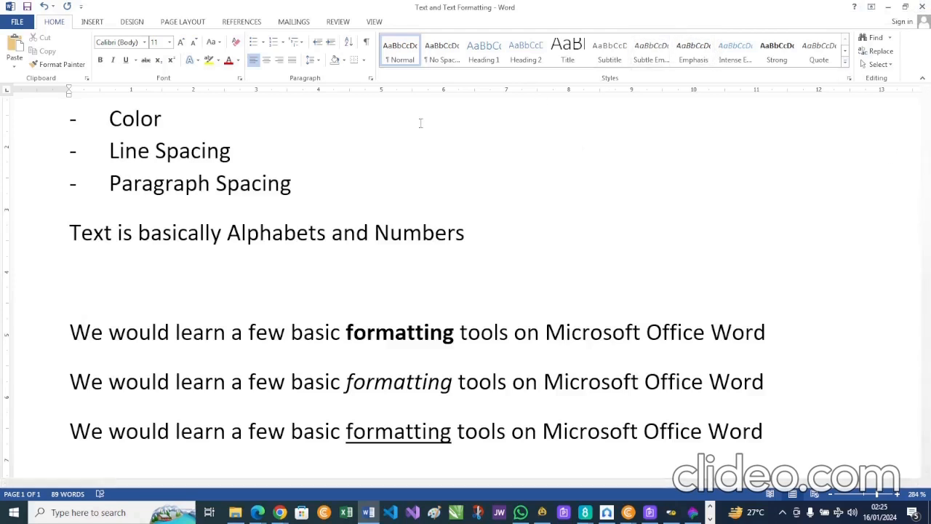
left_click(71, 311)
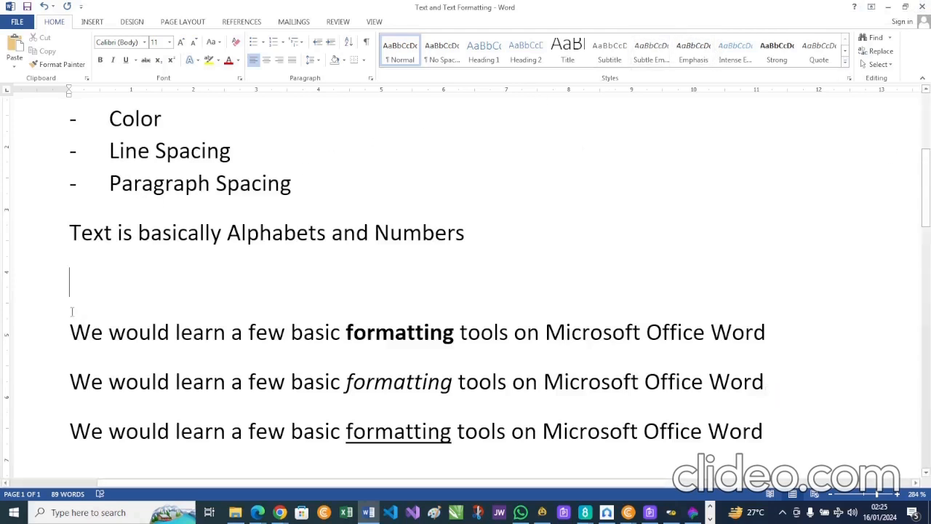
type("Using B")
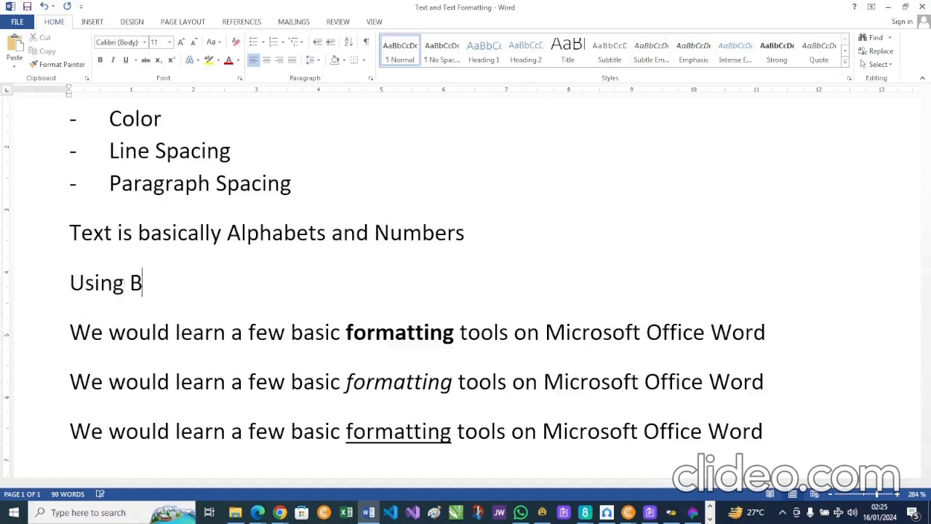
type("old, Ital")
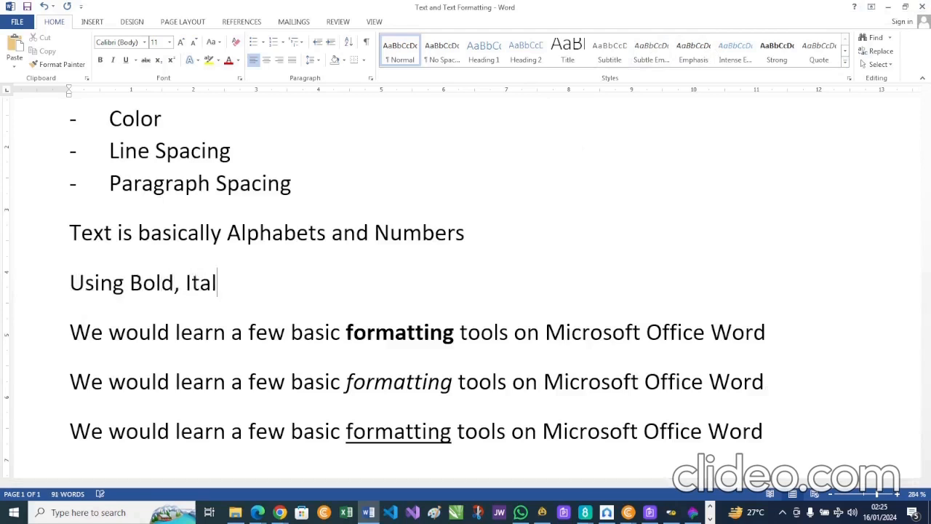
type("ic and Und")
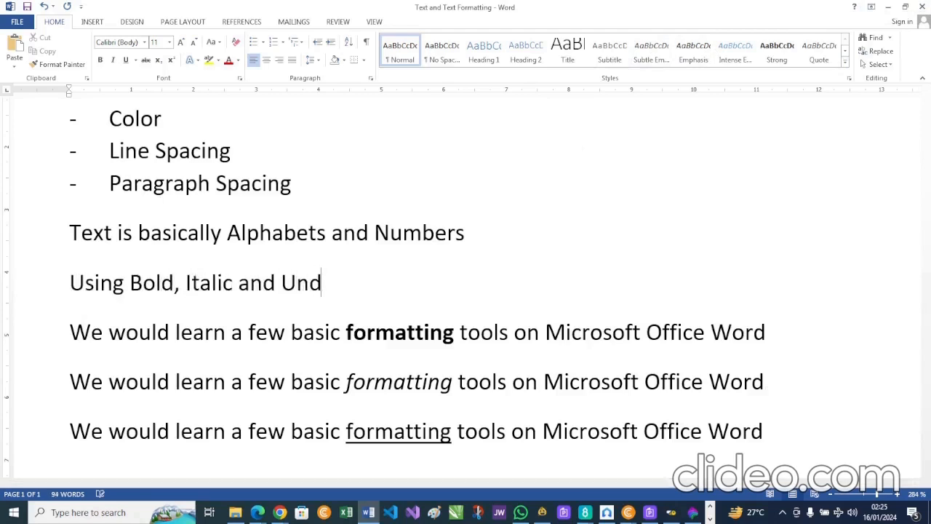
type("erline")
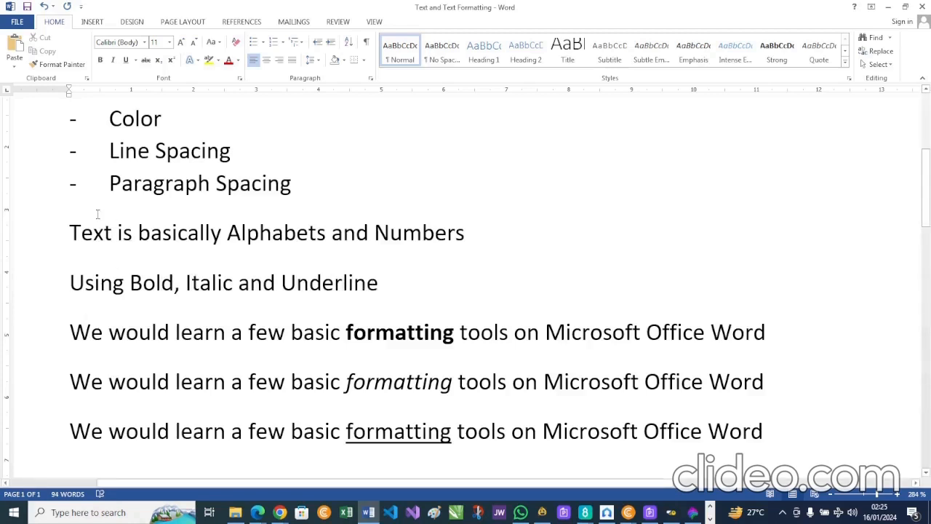
Step: Format the heading's words to match their names: make "Bold" bold, "Italic" italic and "Underline" underlined
left_click(131, 278)
left_click_drag(141, 277, 234, 286)
key("ctrl+b")
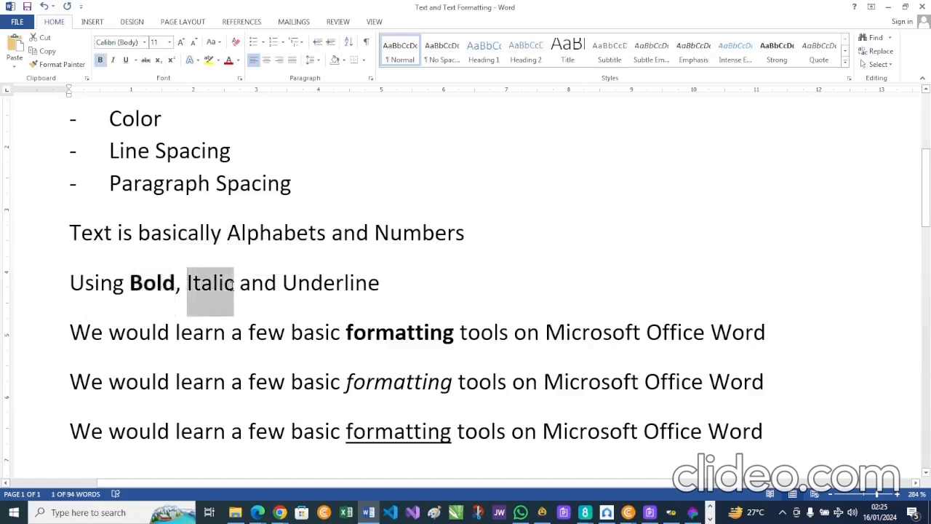
key("ctrl+i")
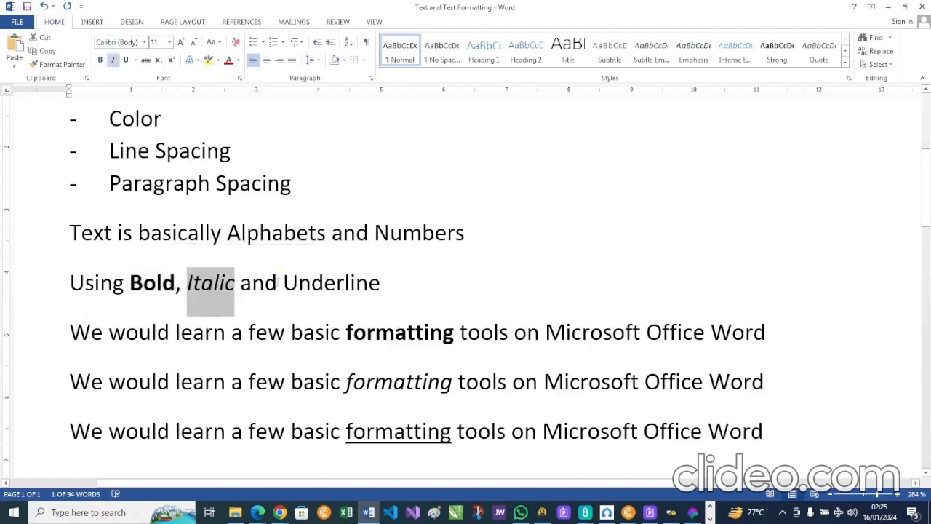
left_click_drag(283, 283, 384, 277)
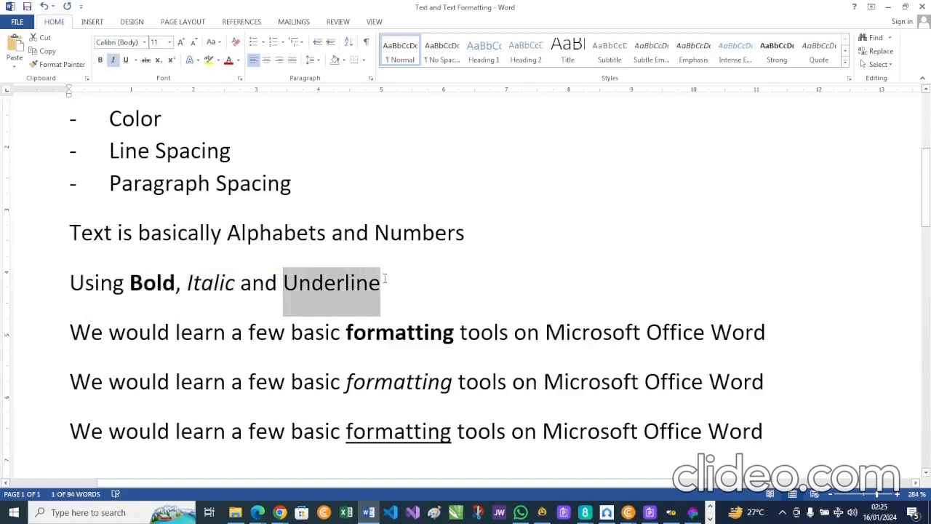
key("ctrl+u")
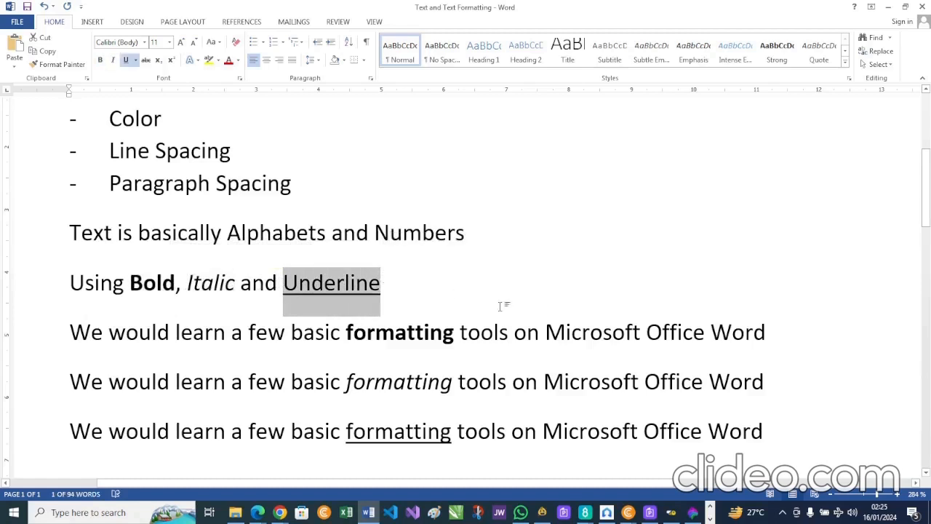
left_click(451, 280)
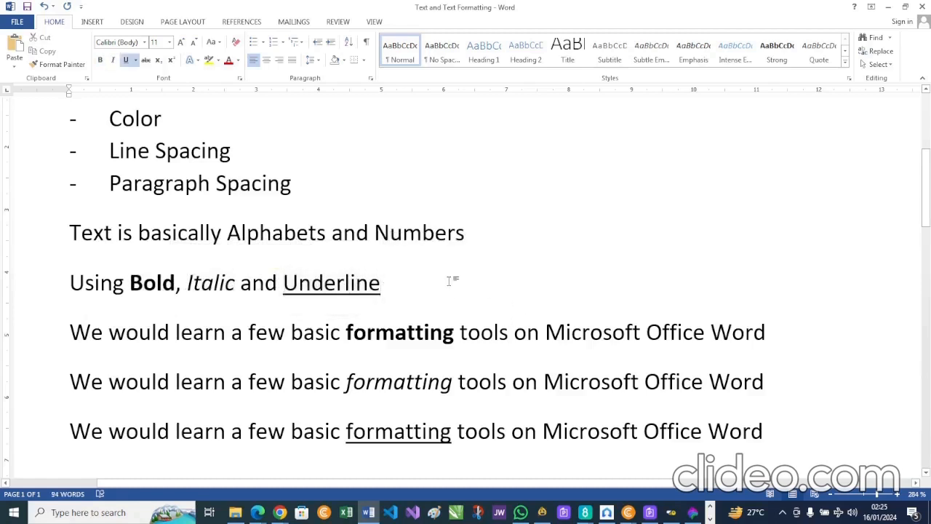
scroll(450, 281, "down", 5)
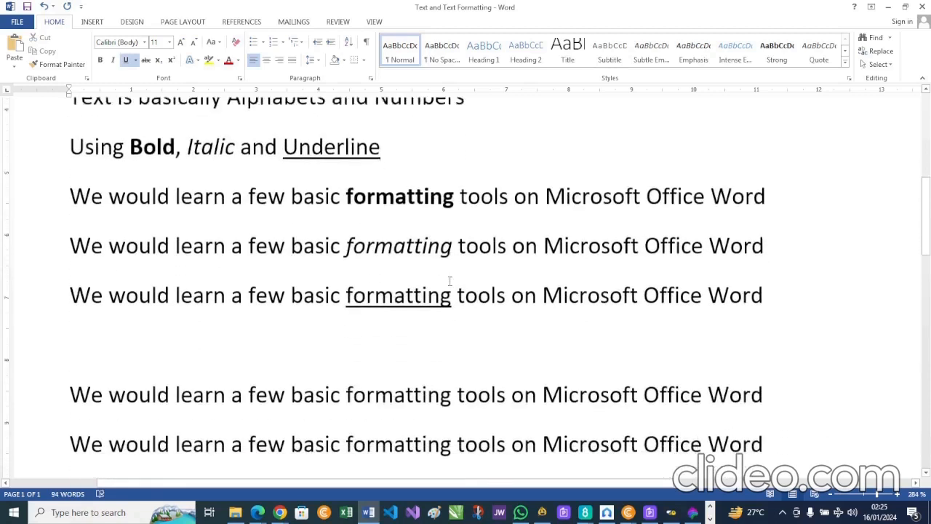
Step: Write the heading "Applying Font Style" on the blank line below the sentence with the underlined word
left_click(97, 294)
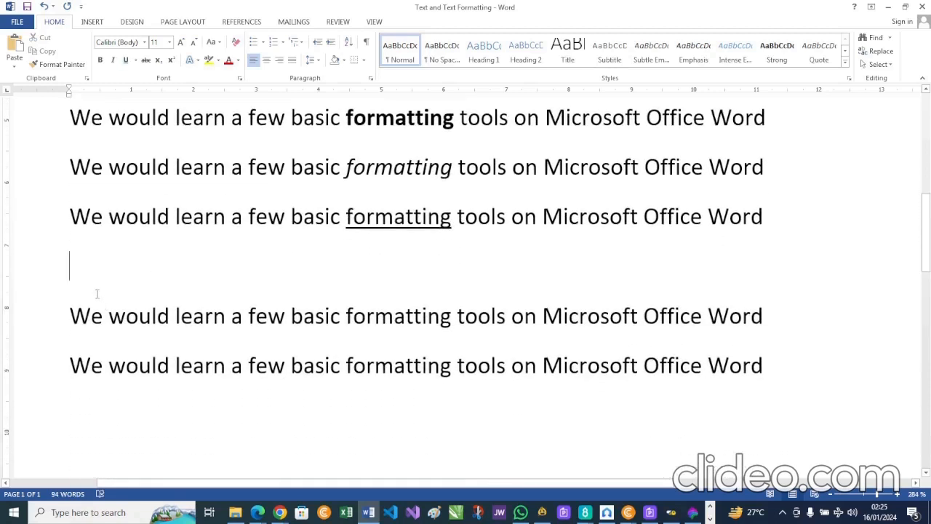
type("Apply")
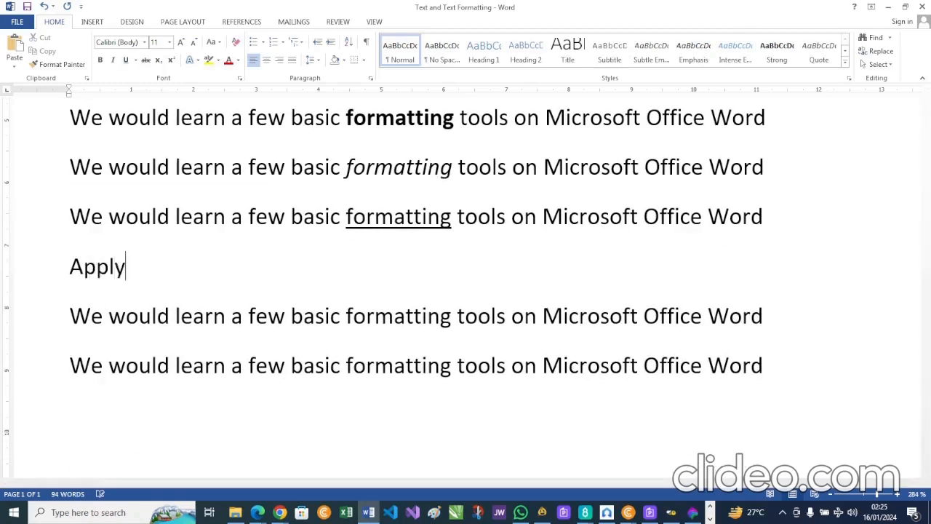
type("ing Font")
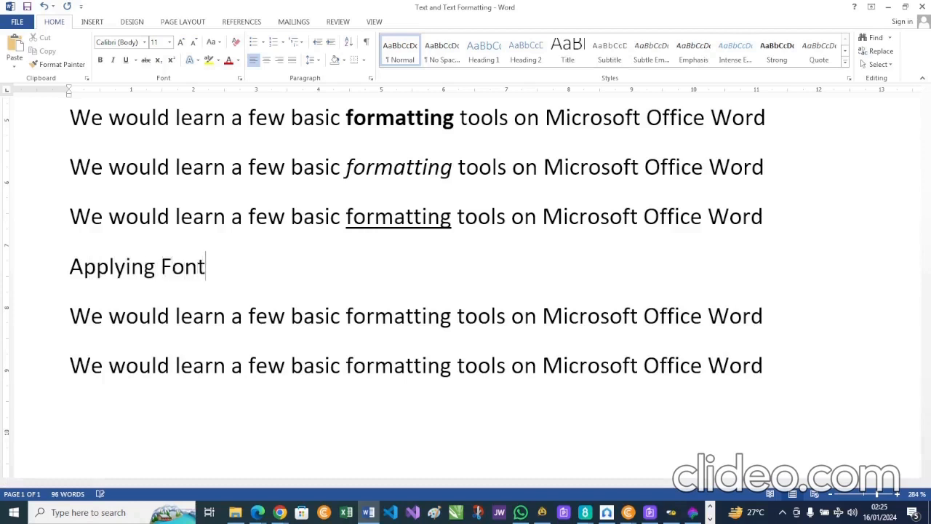
type(" Style")
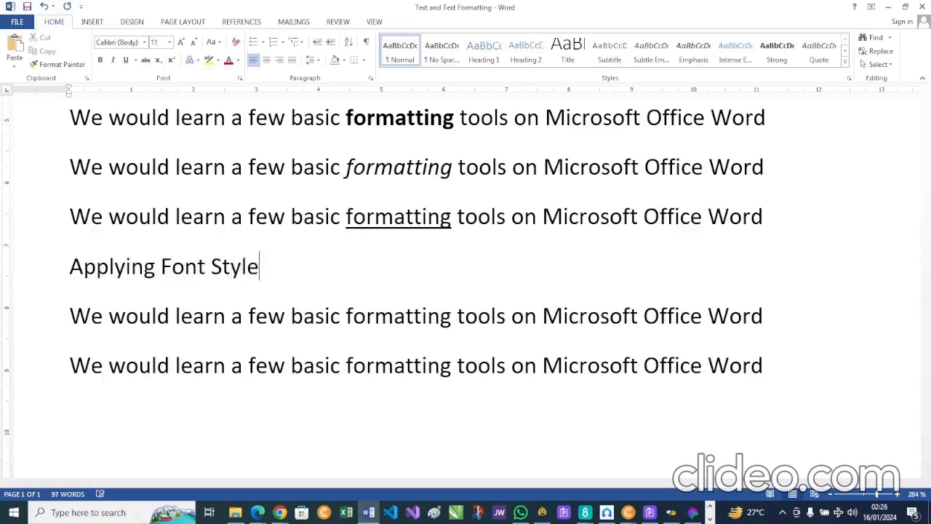
Step: Make the heading "Applying Font Style" bold and insert a blank line above it
key("ctrl+shift+Left")
key("ctrl+shift+Left")
key("ctrl+shift+Left")
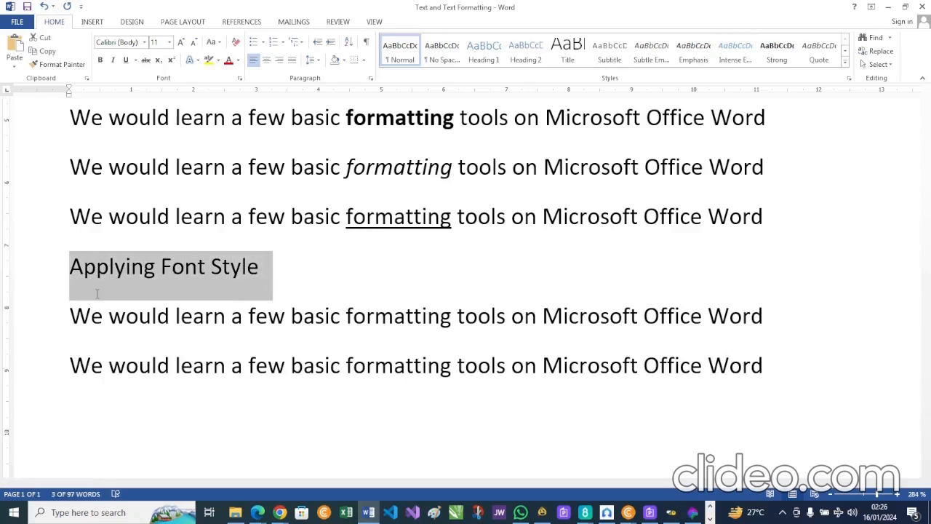
key("ctrl+b")
key("Left")
key("Return")
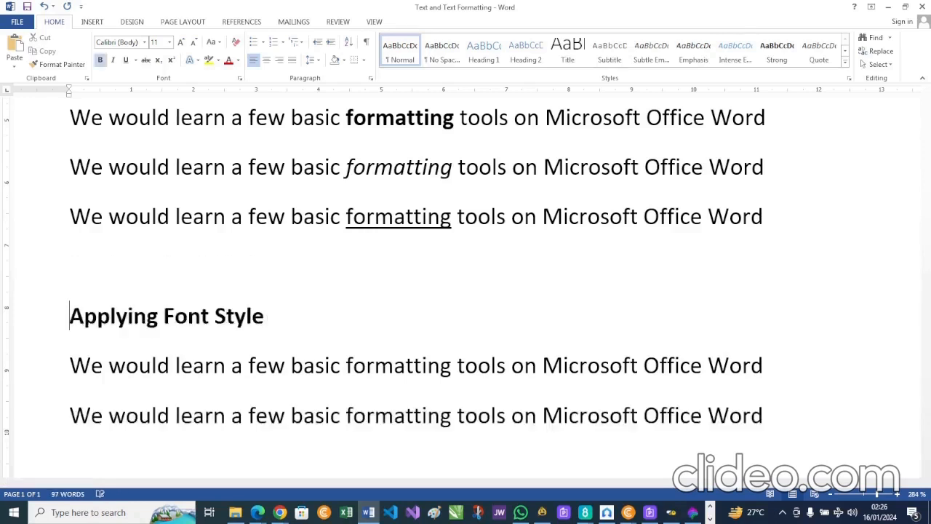
Step: Add two more copies of "We would learn a few basic formatting tools on Microsoft Office Word" below the last sentence, each on its own line
scroll(465, 291, "down", 3)
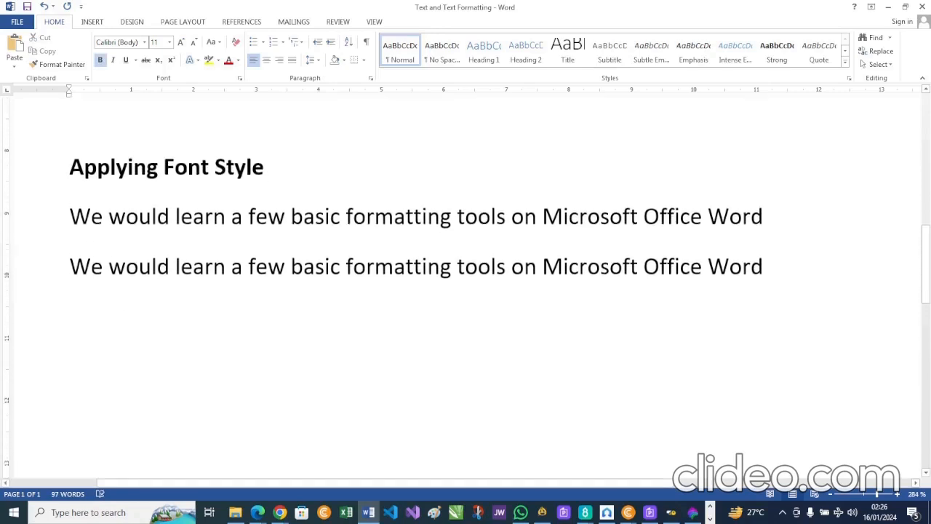
left_click(777, 255)
key("Return")
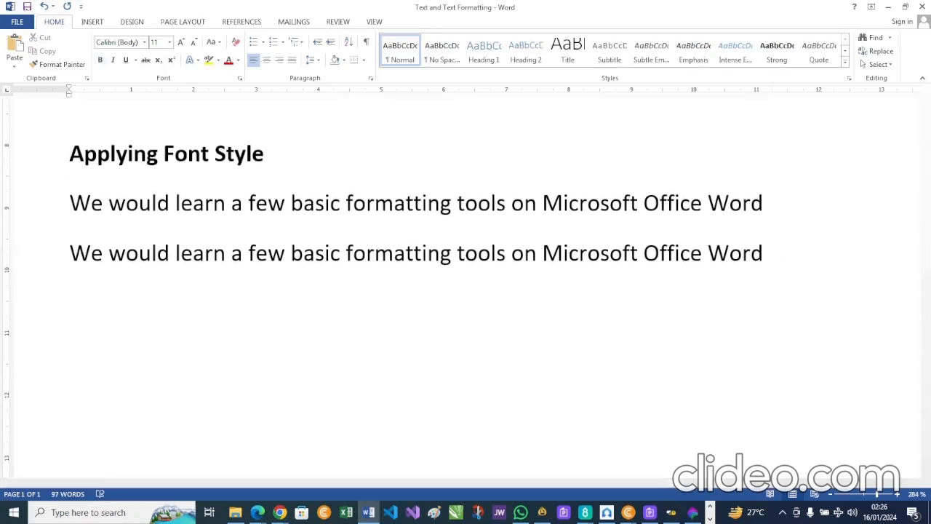
type("We would learn a few basic formatting tools on Microsoft Office Word")
type("We would learn a few basic formatting tools on Microsoft Office Word")
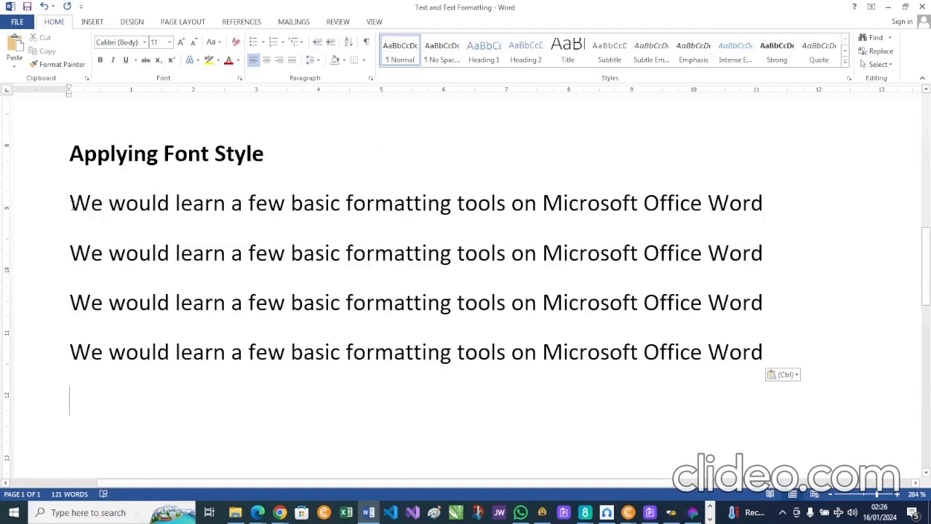
left_click_drag(71, 205, 781, 346)
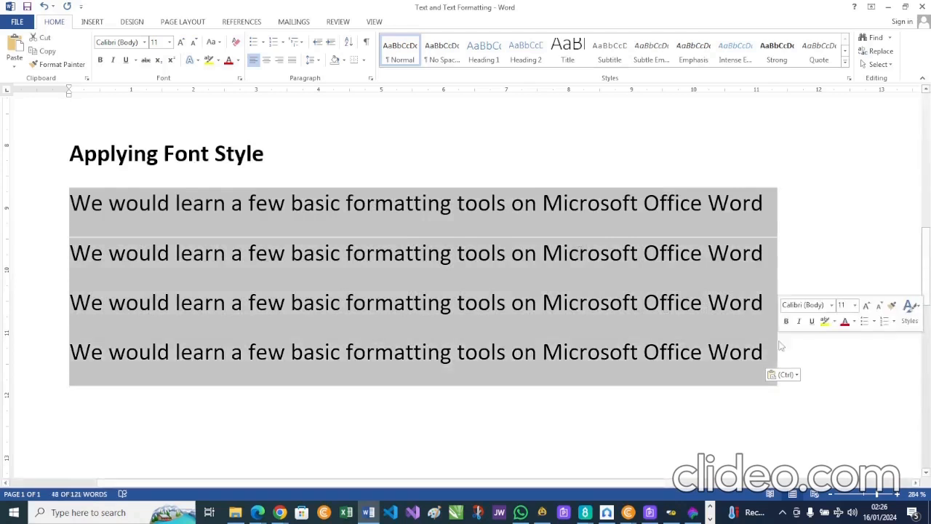
left_click(785, 360)
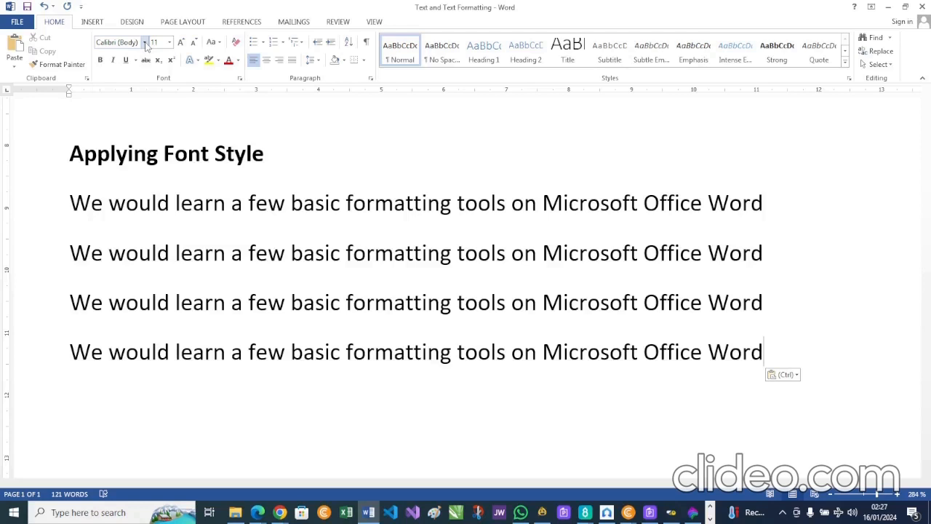
key("ctrl")
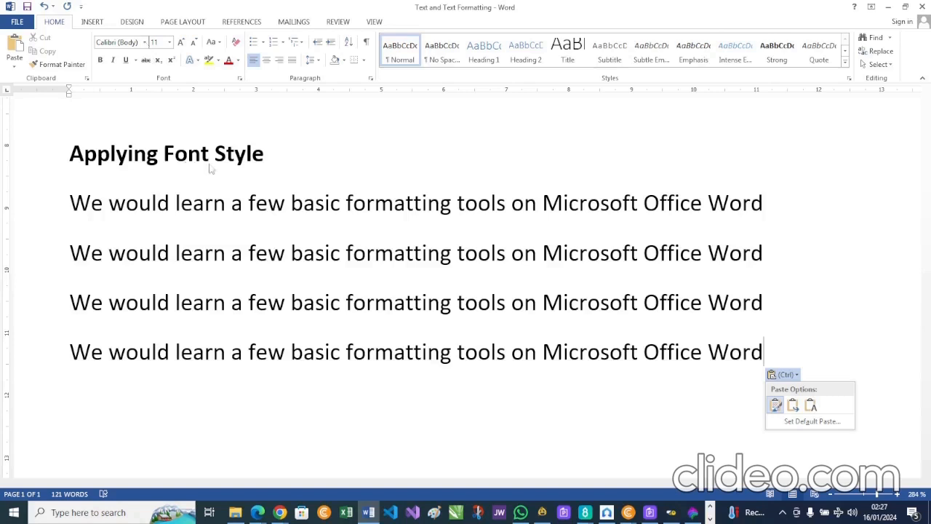
key("Escape")
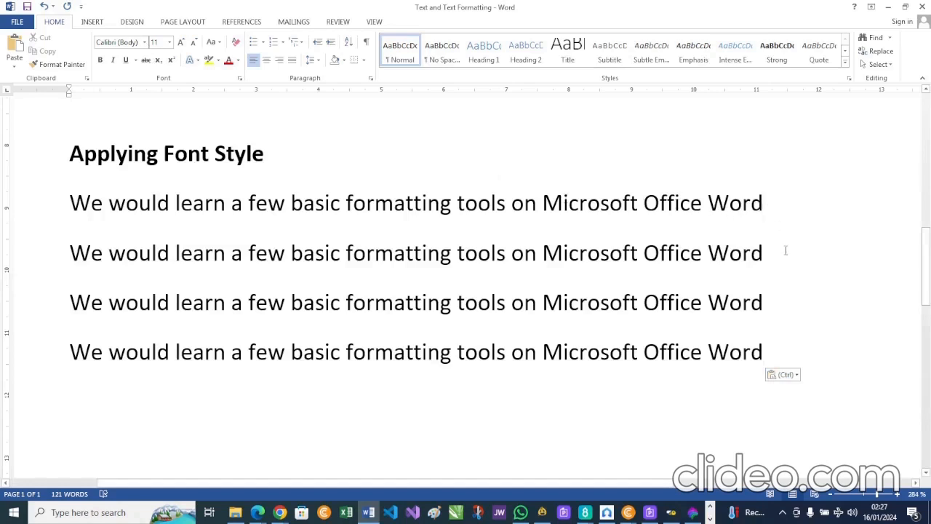
Step: Add the font label "(Times New Roman)" at the end of the first sentence under "Applying Font Style"
left_click(833, 496)
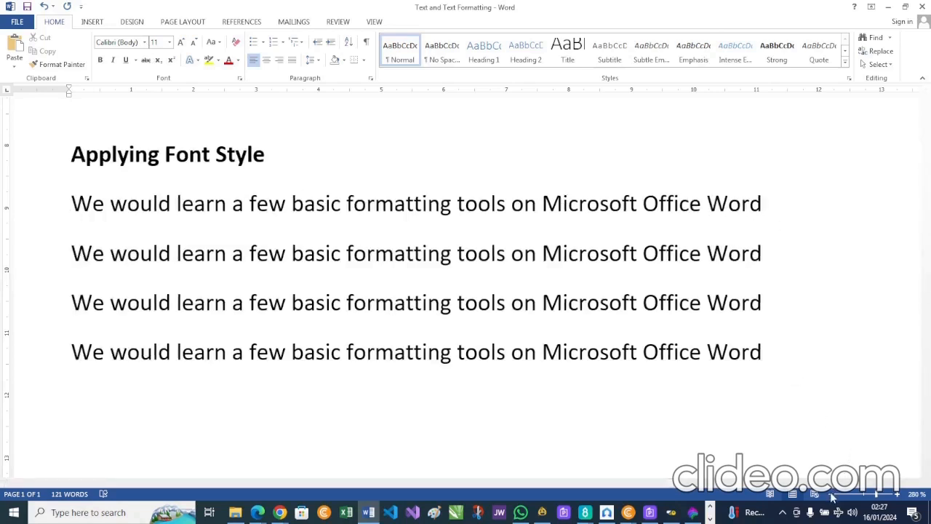
left_click(834, 497)
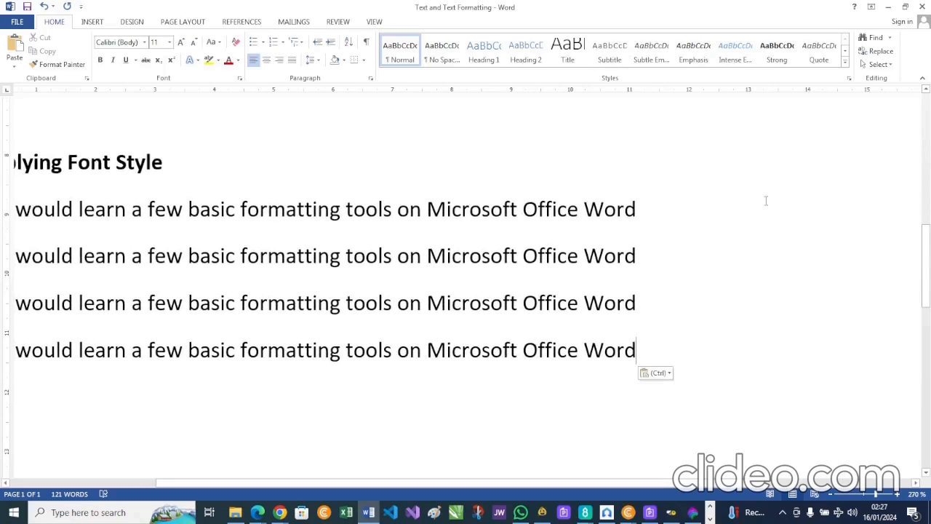
left_click(642, 207)
type("(")
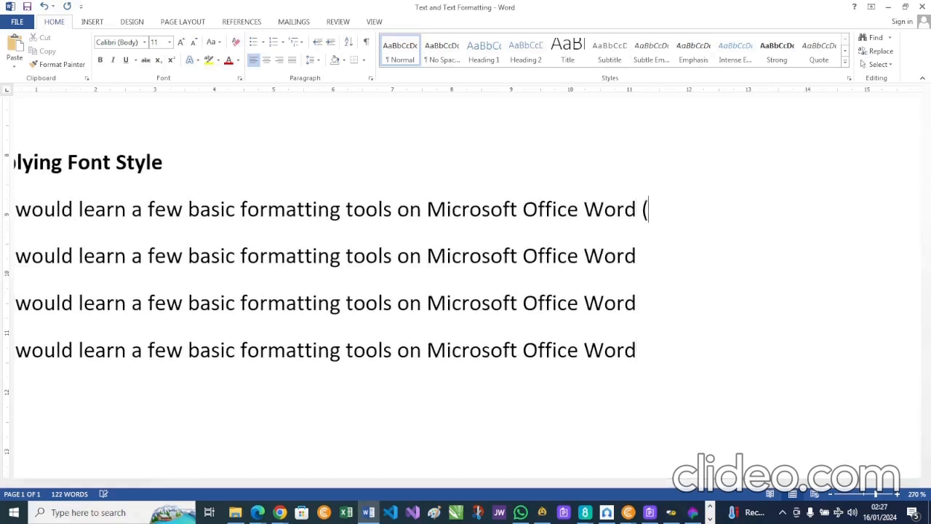
type("Time")
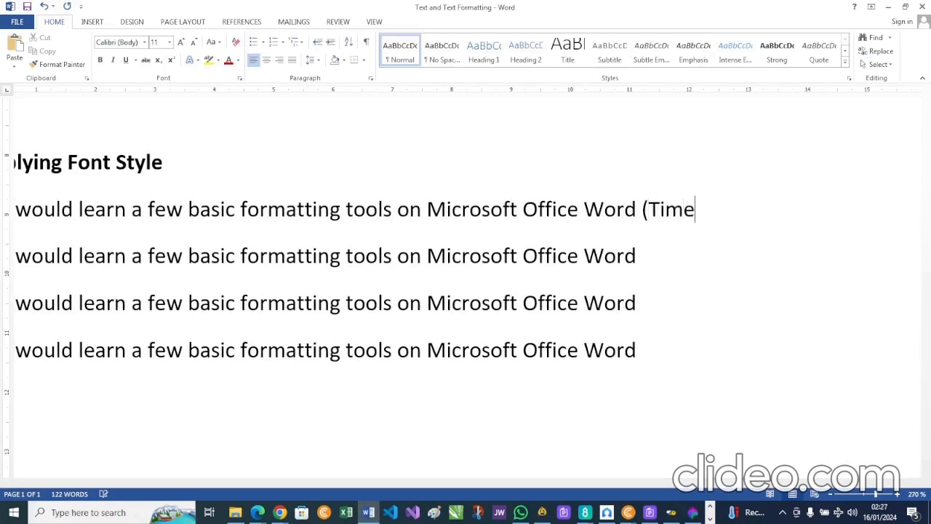
type("s New Roman)")
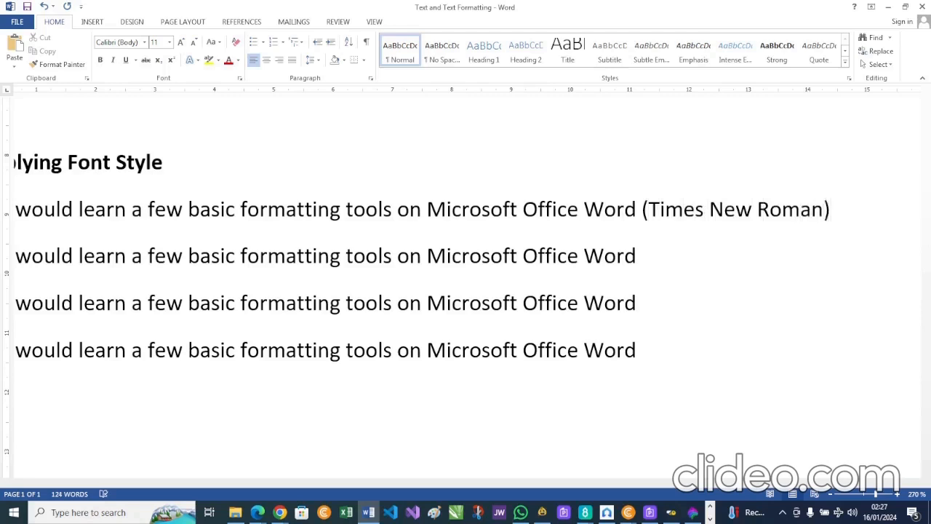
Step: Add the font label "(Bookman Old Style)" at the end of the second sentence under "Applying Font Style"
left_click(667, 254)
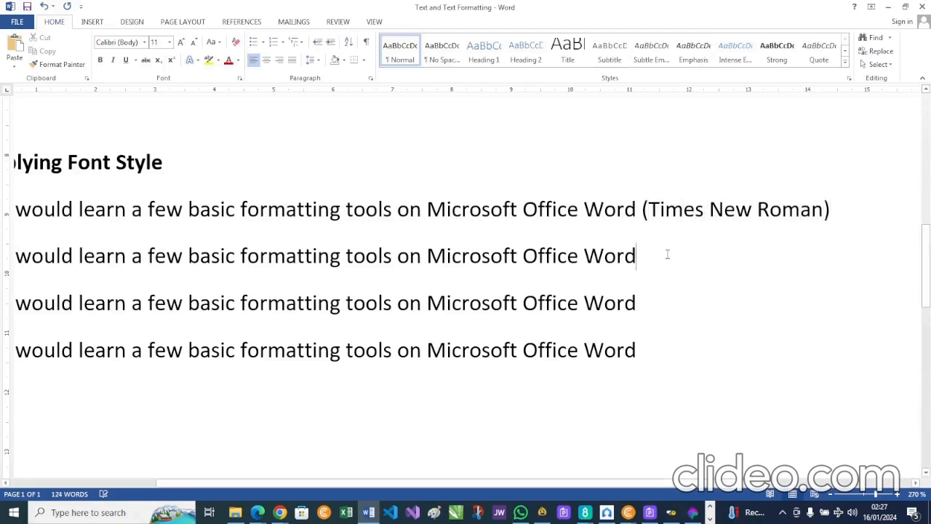
type("(Bo")
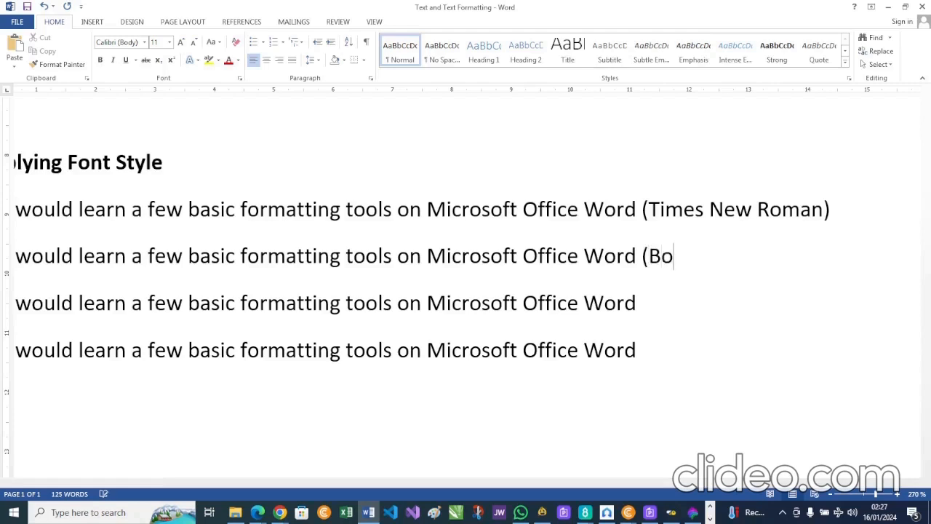
type("okman Old")
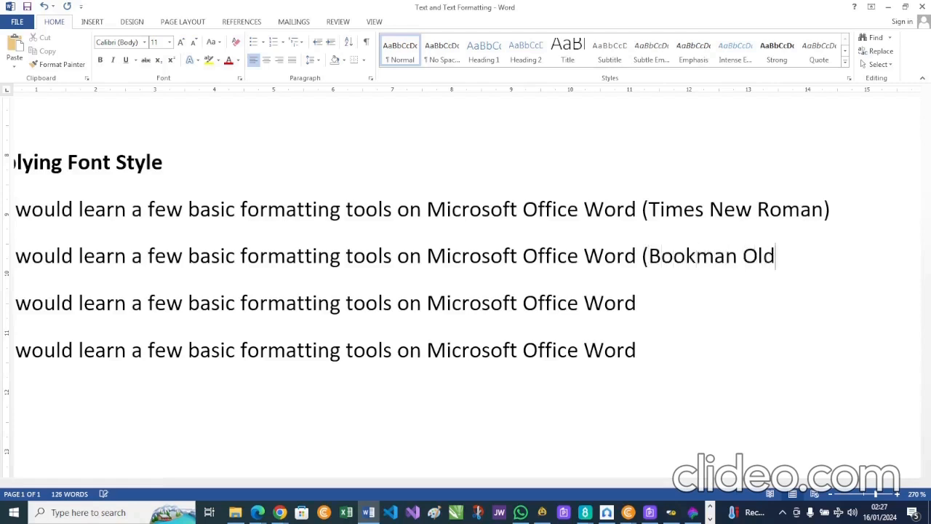
type(" Style)")
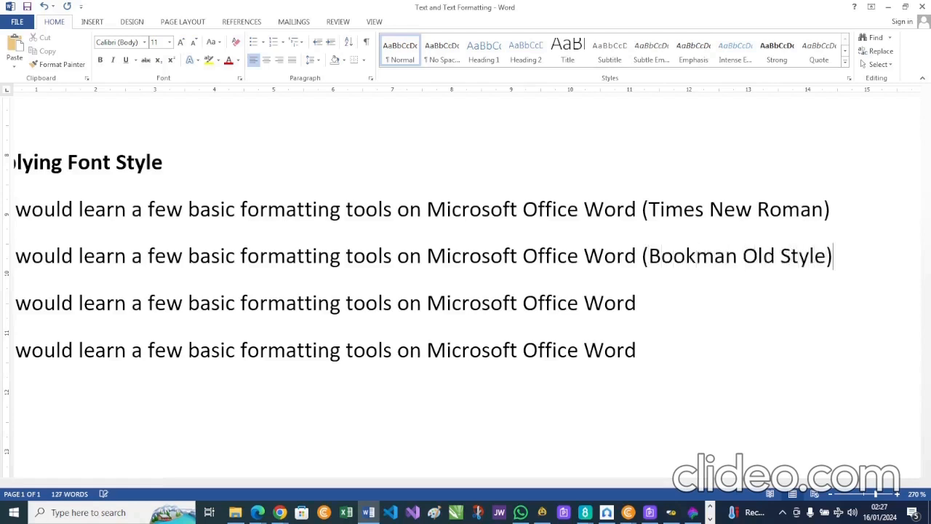
Step: Add the font label "(Monotype Corsiva)" at the end of the third sentence under "Applying Font Style"
left_click(662, 306)
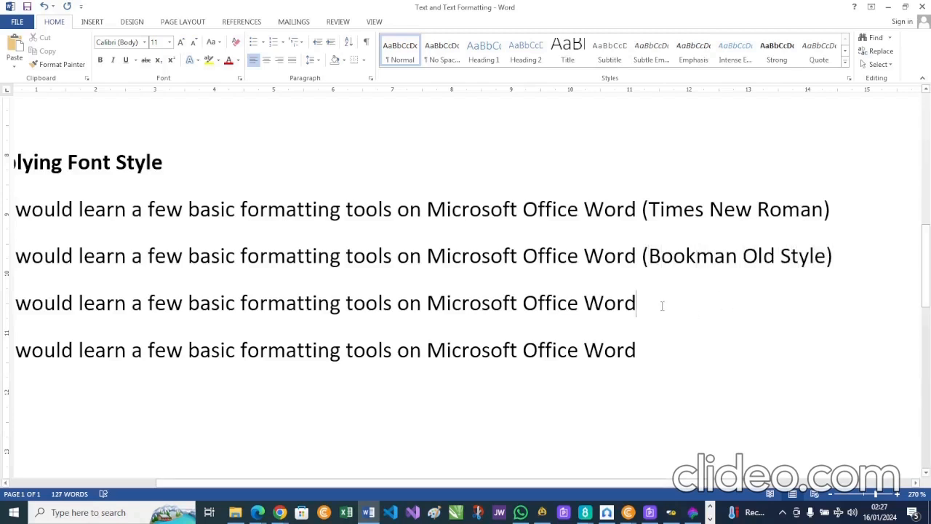
type("(")
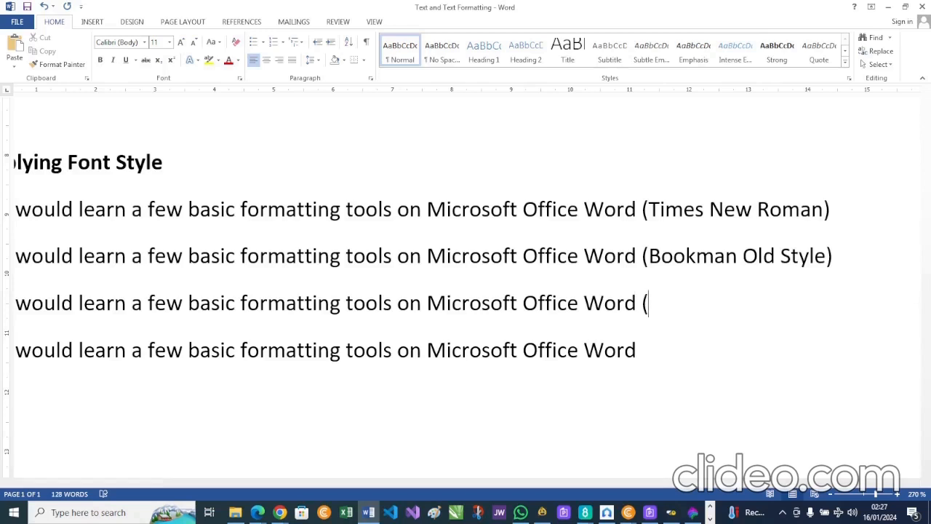
type("Monoty")
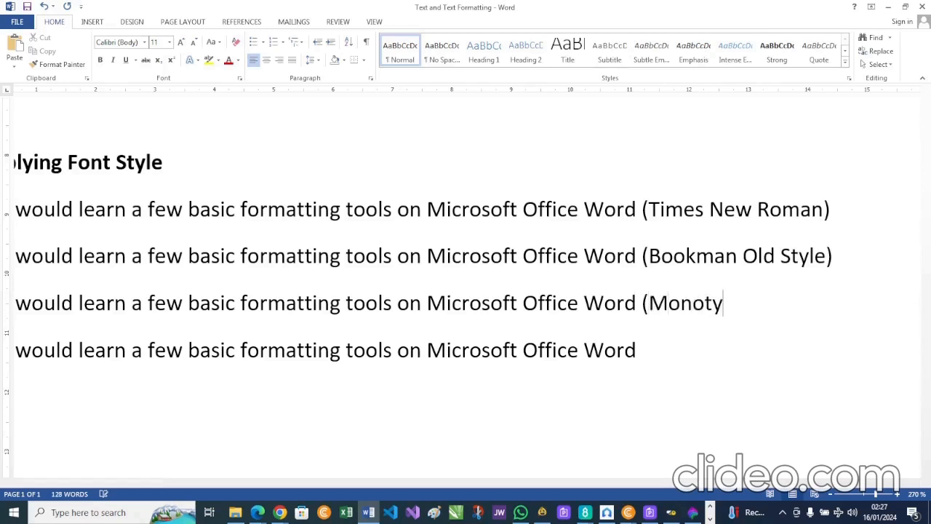
type("pe Corsiva)")
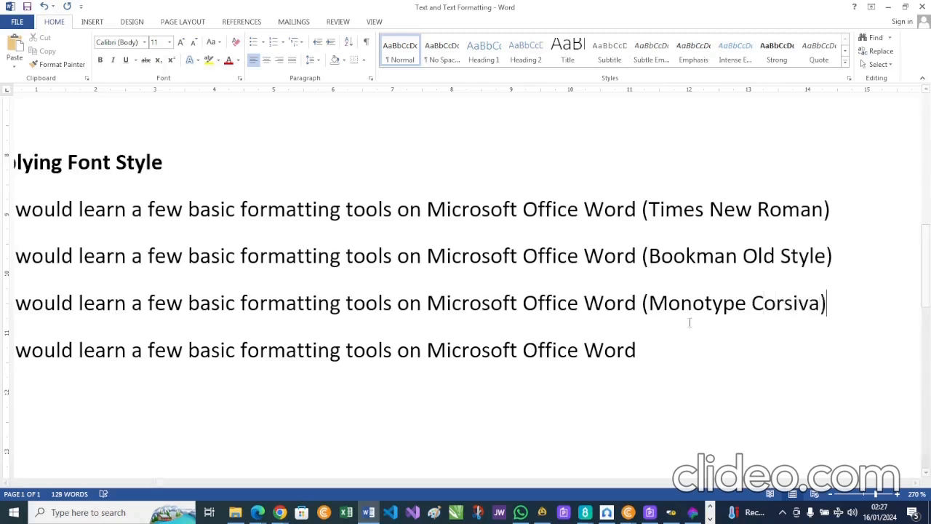
Step: Add the font label "(Consolas)" at the end of the fourth sentence under "Applying Font Style"
left_click(659, 355)
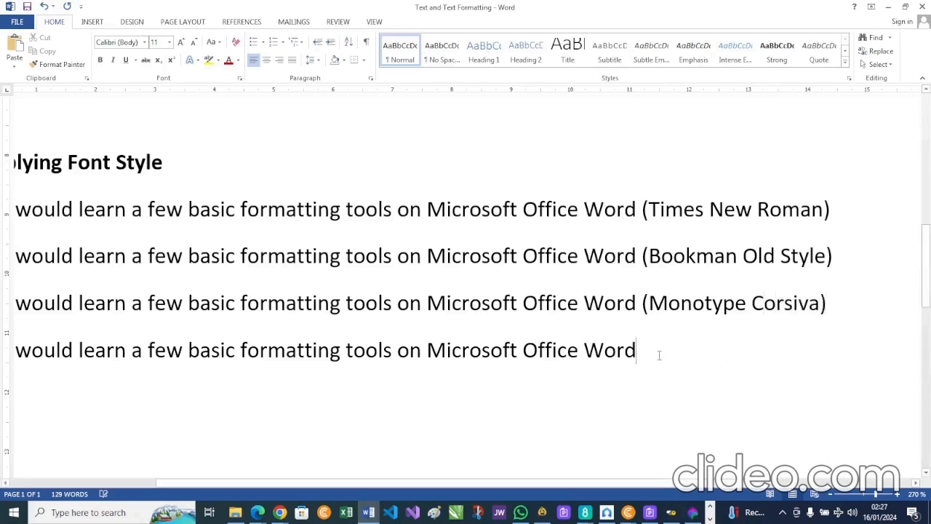
type("(")
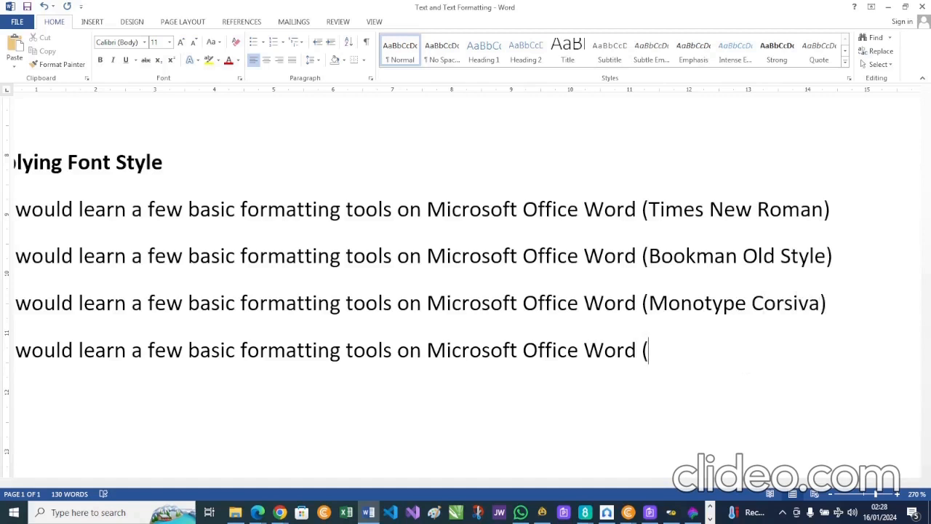
type("Consolas)")
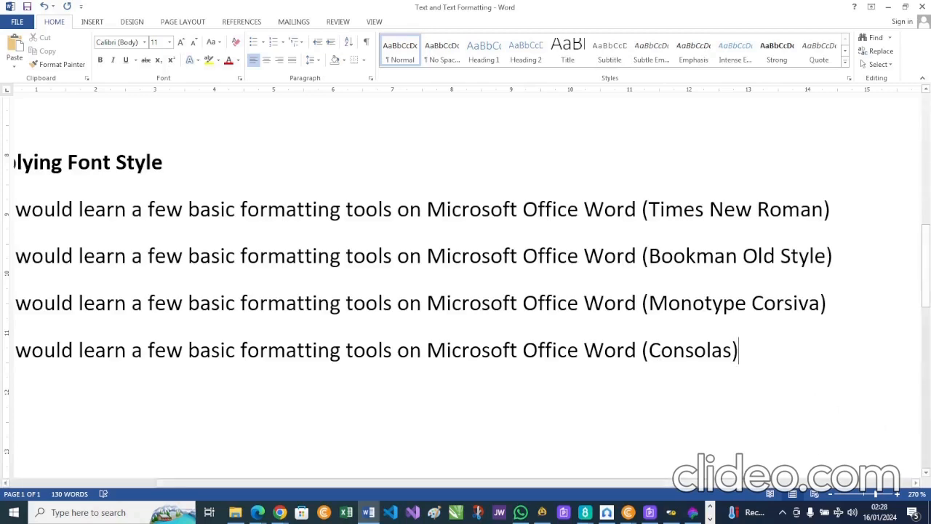
Step: Change the font of the first sentence under "Applying Font Style" to Times New Roman
left_click_drag(738, 484, 700, 484)
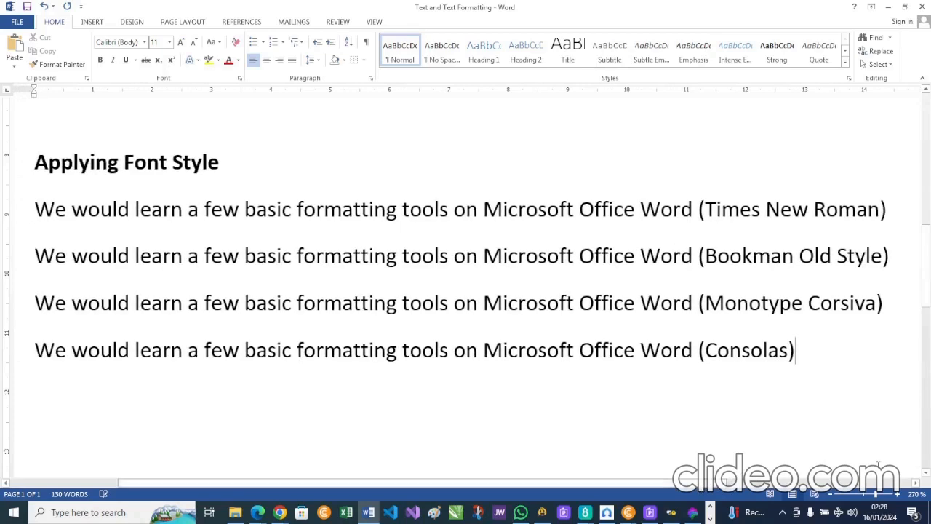
left_click(833, 495)
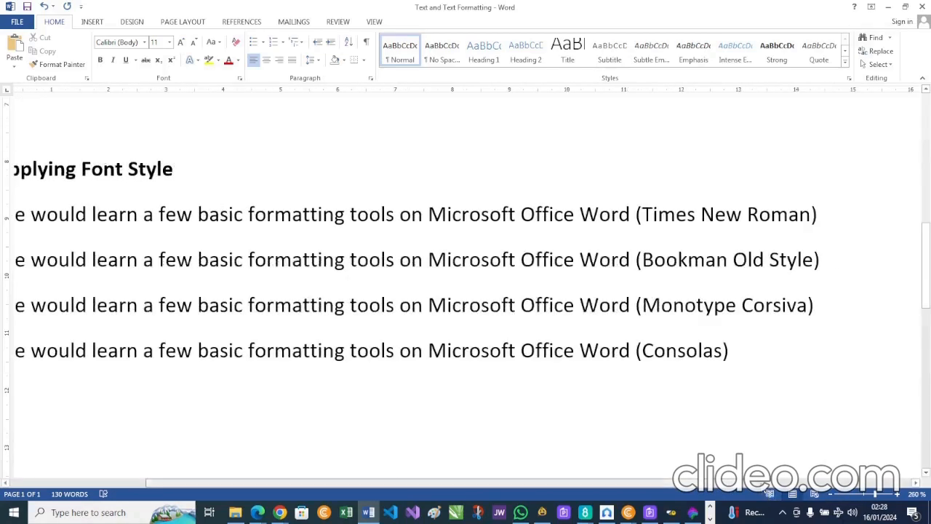
left_click_drag(713, 483, 681, 483)
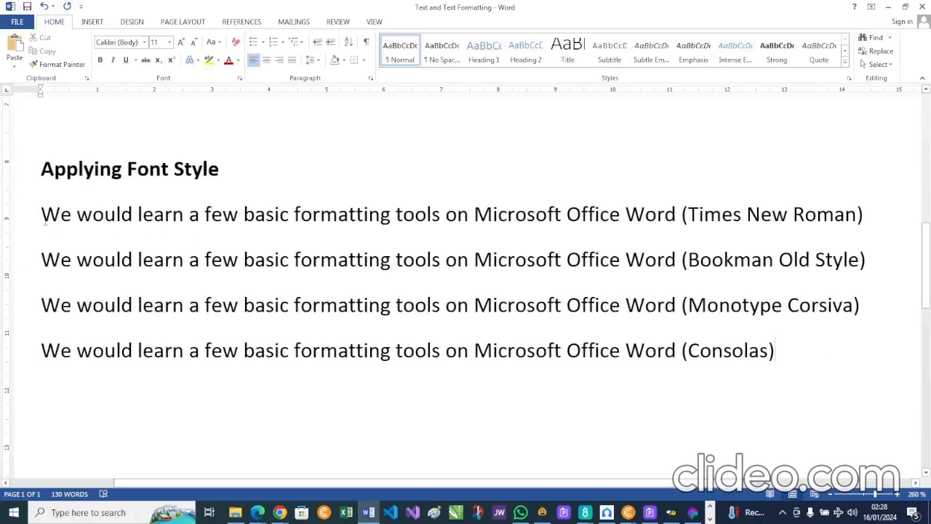
left_click_drag(42, 216, 864, 234)
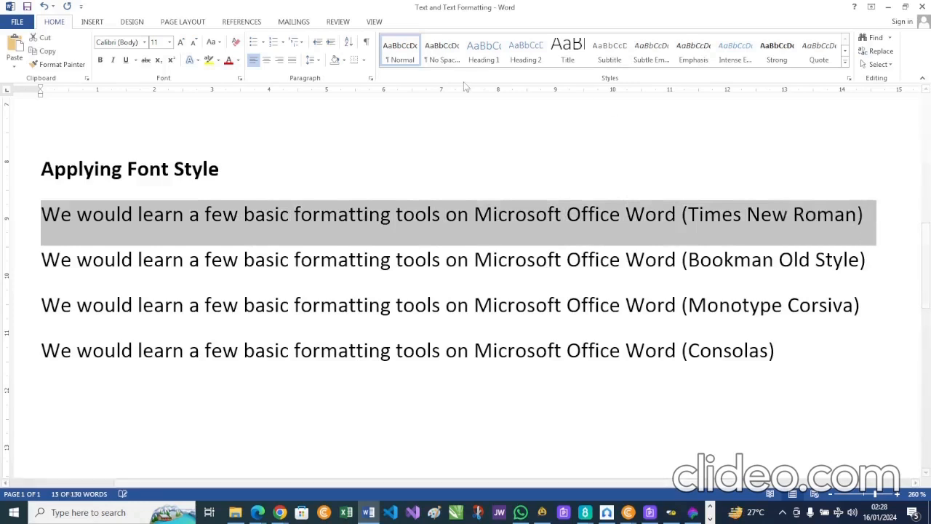
left_click(145, 42)
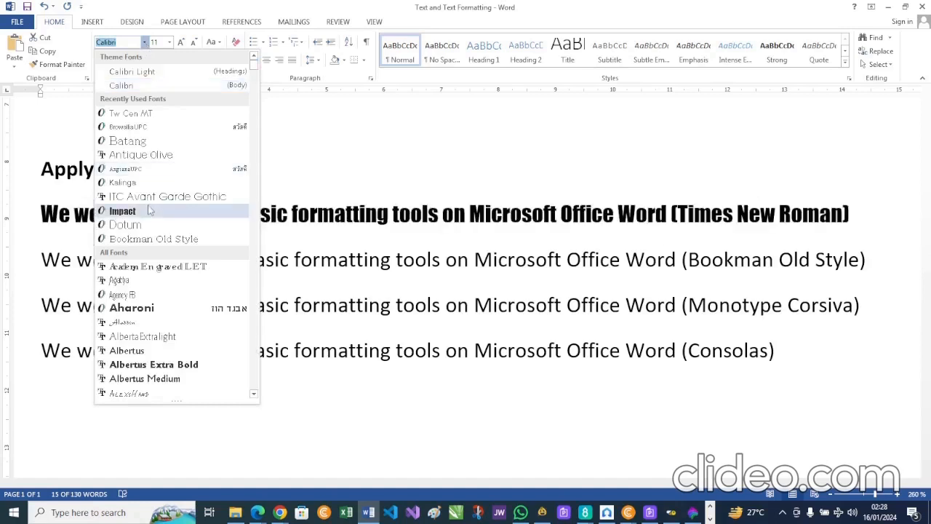
scroll(149, 210, "down", 2)
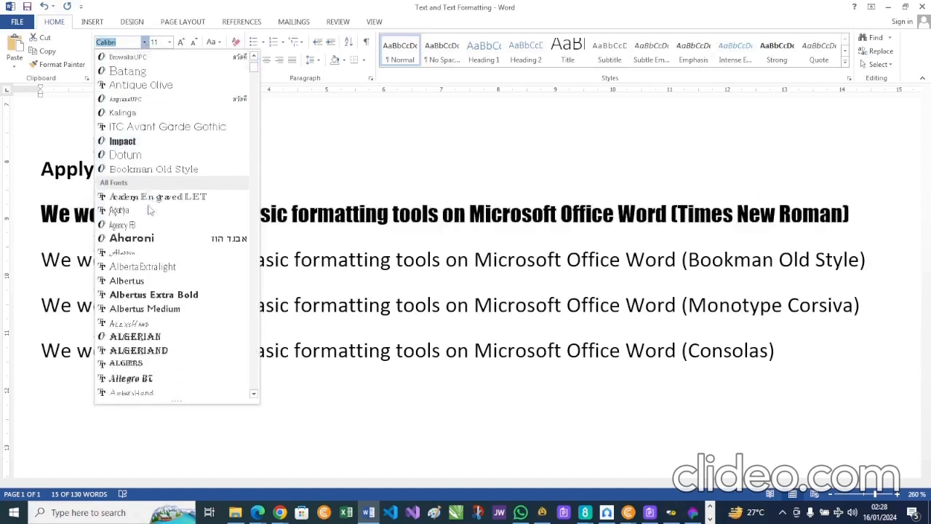
scroll(148, 210, "down", 3)
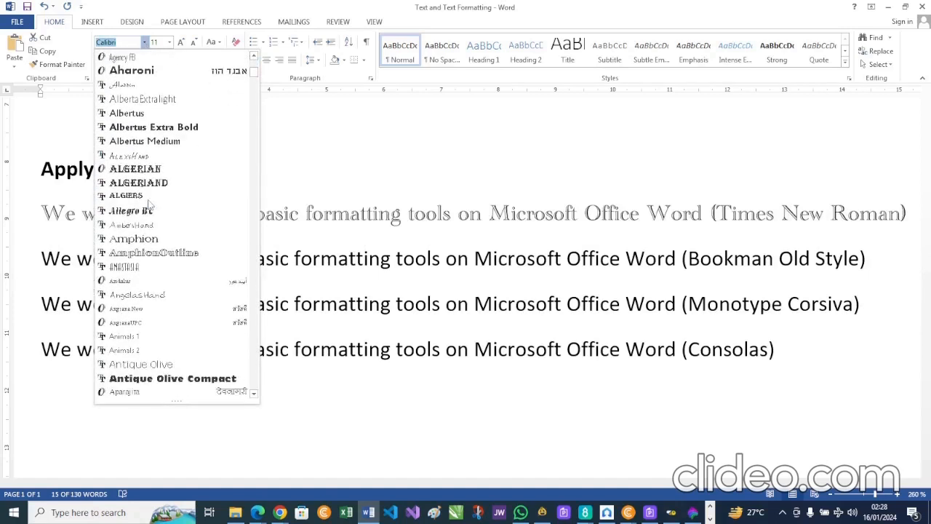
scroll(148, 204, "down", 12)
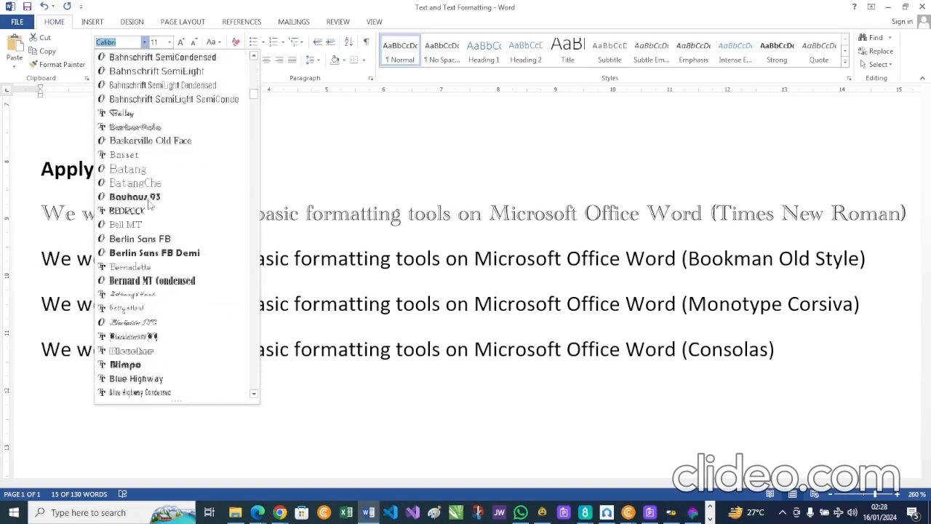
scroll(148, 206, "down", 15)
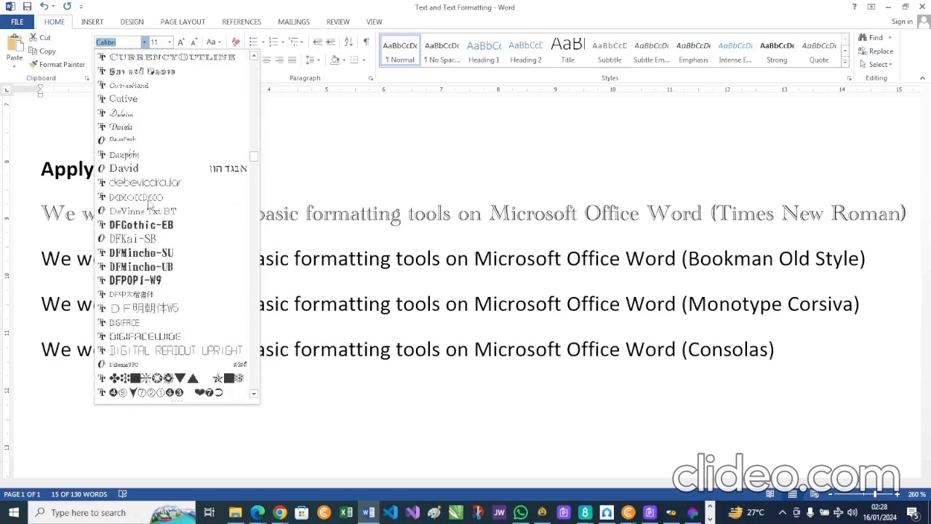
scroll(149, 206, "down", 15)
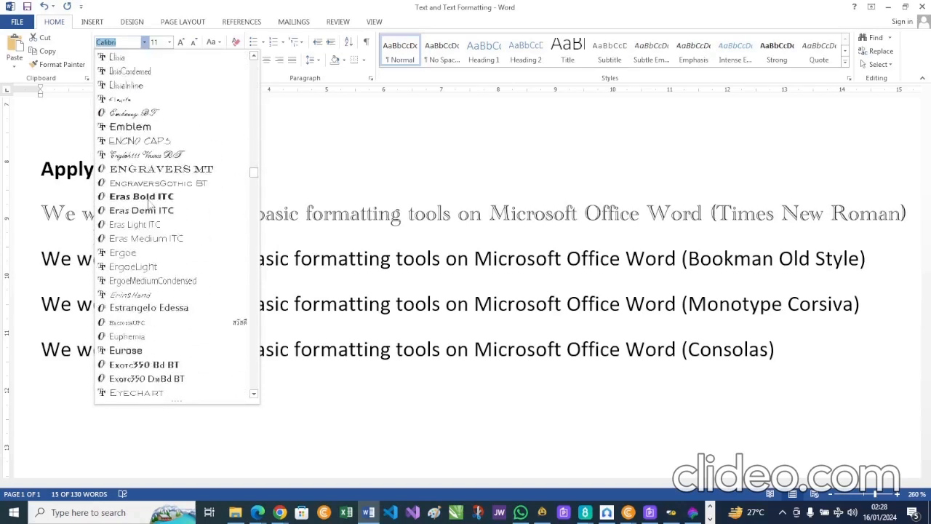
scroll(150, 206, "down", 2)
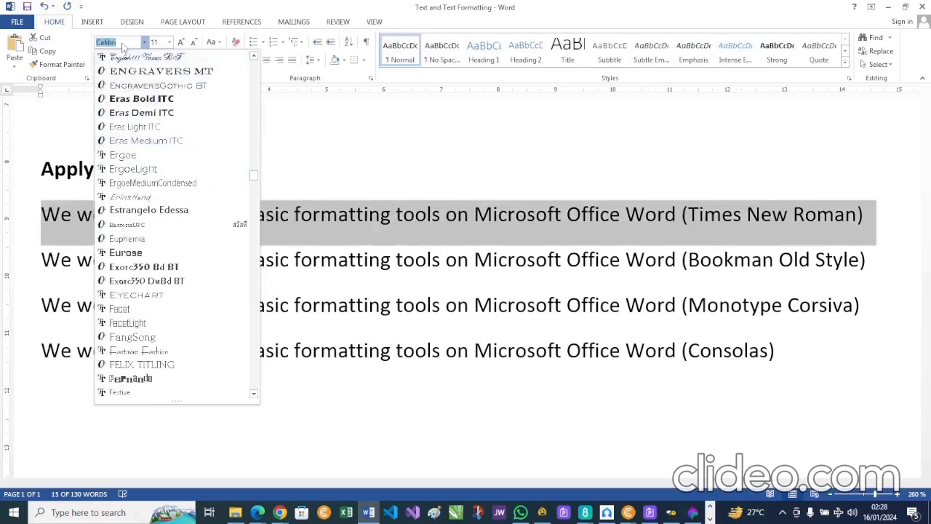
type("Times")
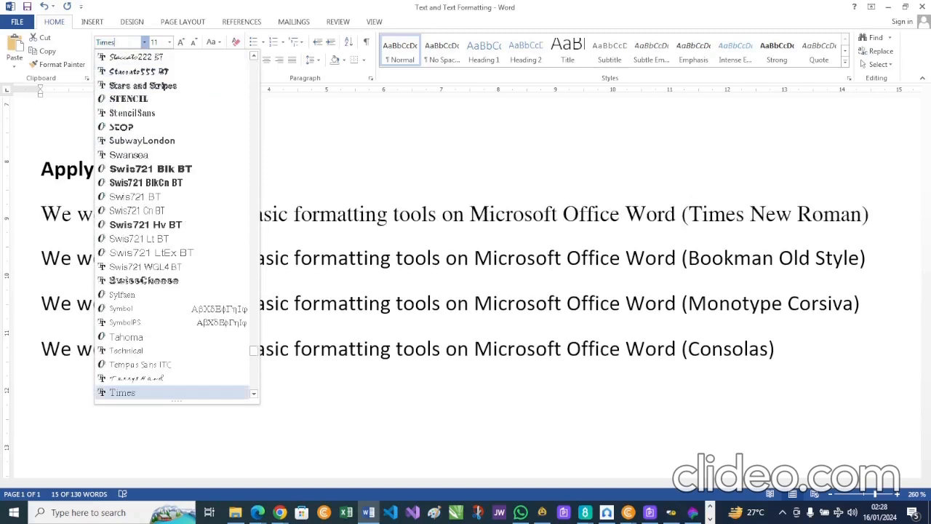
scroll(133, 355, "down", 4)
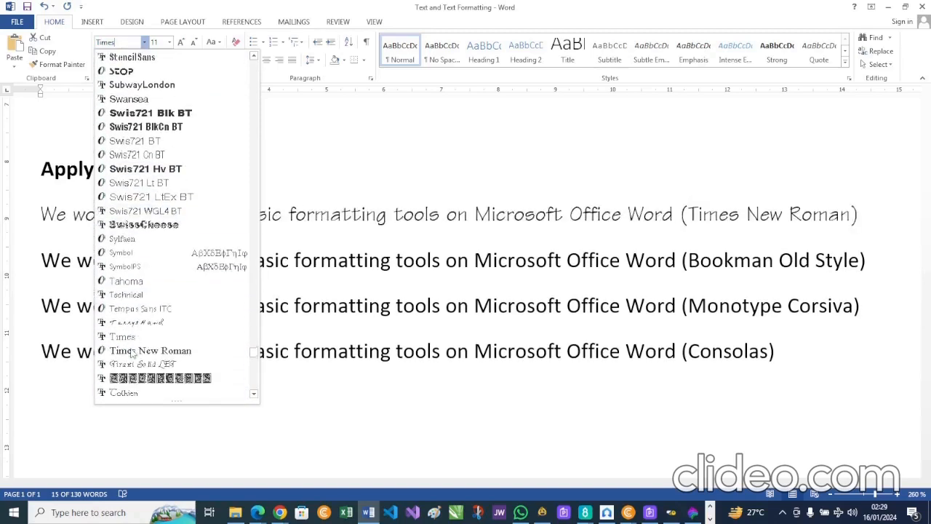
left_click(151, 351)
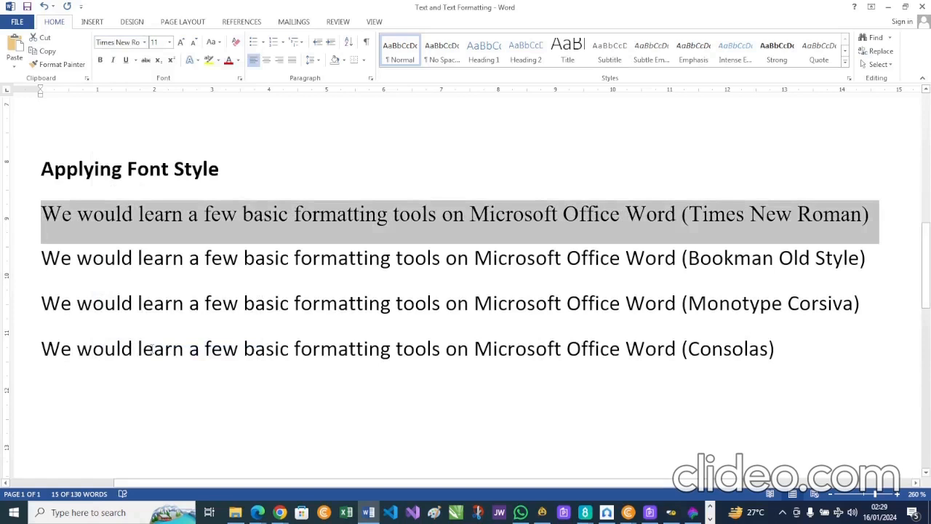
left_click(888, 221)
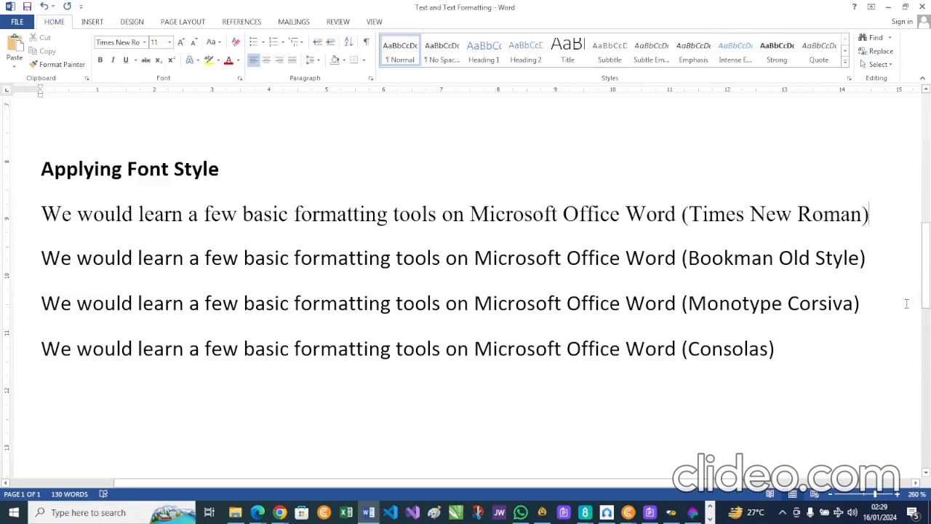
Step: Examine the letter shapes of the Times New Roman sentence up close against the sentences below it, from beginning to end
left_click(897, 496)
left_click(897, 495)
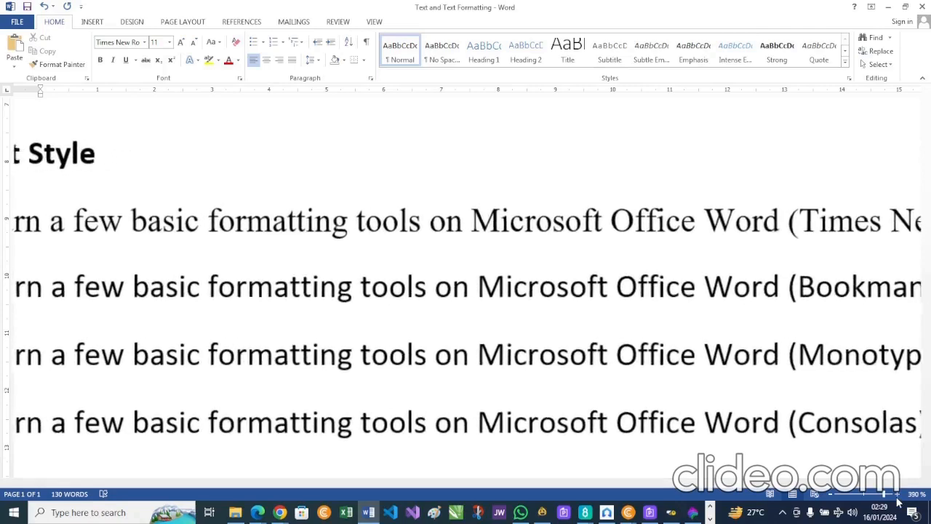
left_click(898, 495)
left_click(897, 495)
left_click(897, 496)
left_click(897, 495)
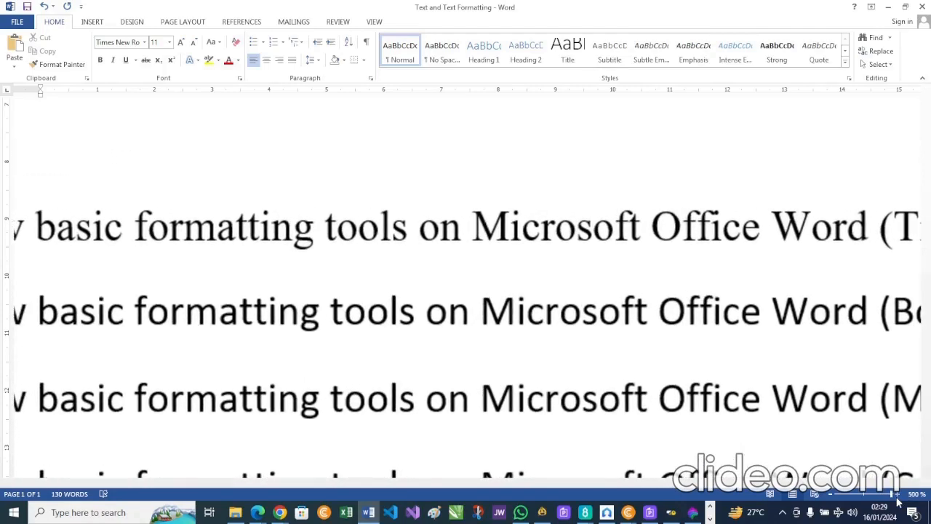
scroll(361, 273, "left", 10)
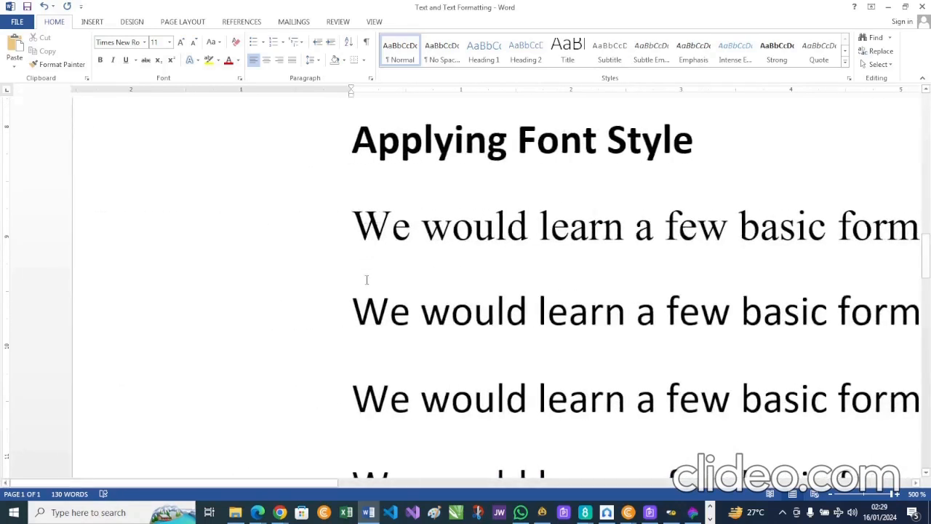
left_click_drag(353, 311, 387, 313)
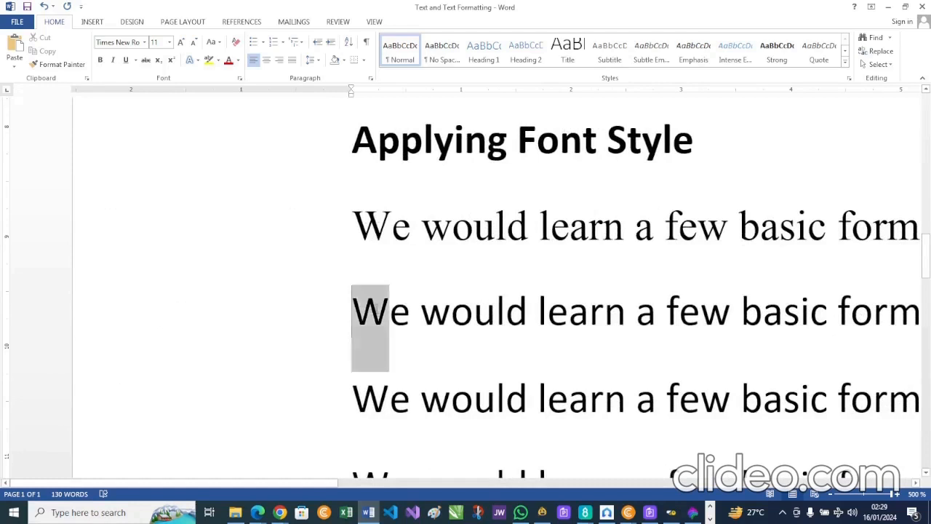
left_click(389, 313)
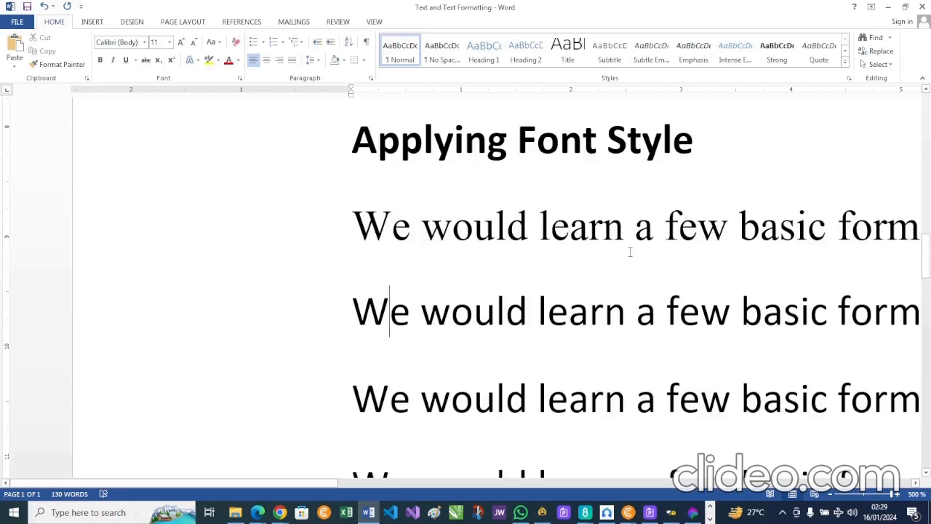
scroll(630, 252, "right", 10)
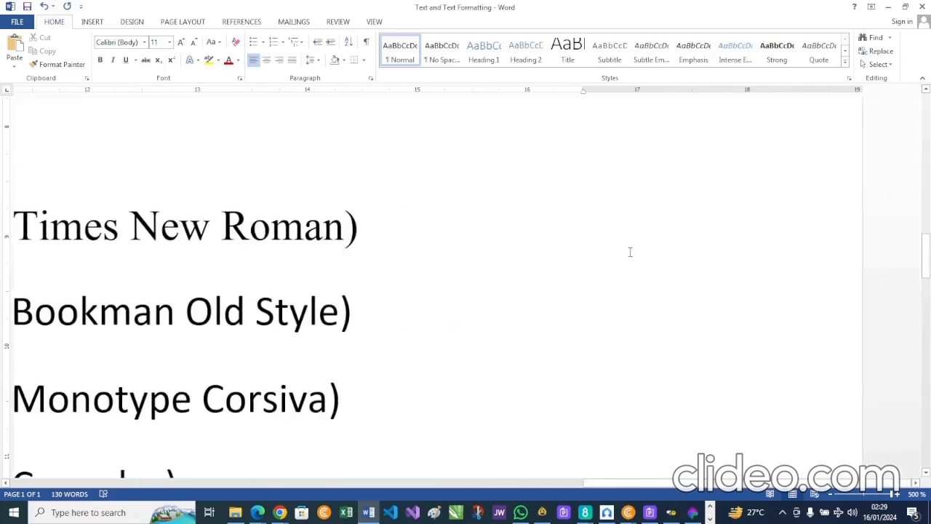
left_click(870, 497)
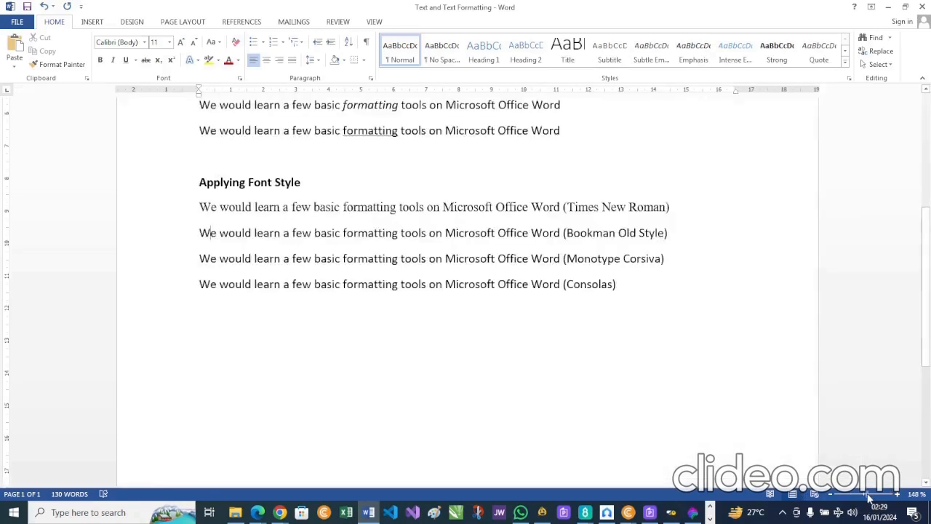
left_click_drag(870, 496, 874, 497)
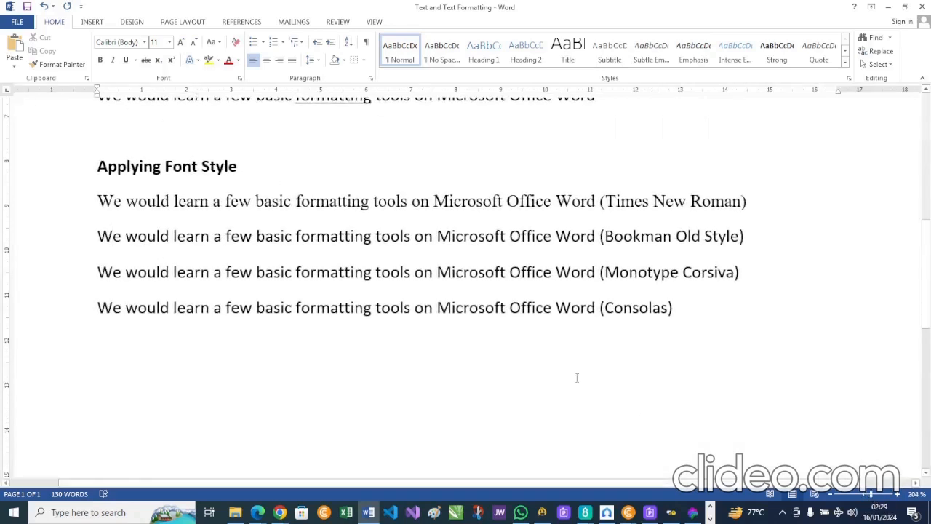
left_click(877, 499)
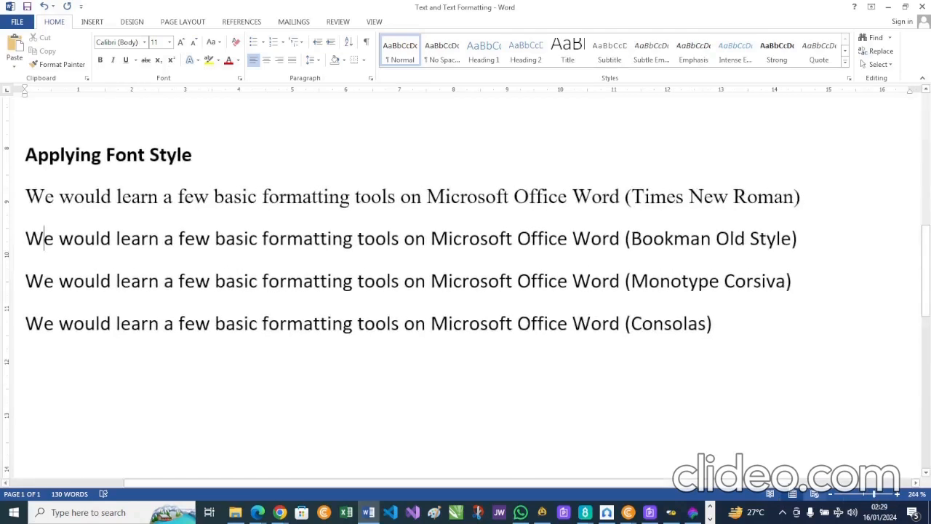
left_click_drag(732, 486, 712, 489)
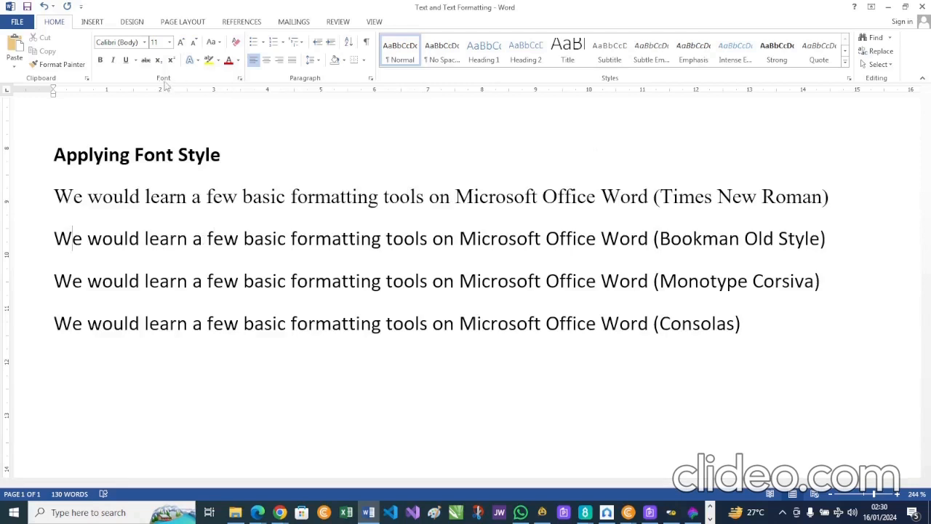
Step: Set the font of the word "We" in the second sentence to Bookman Old Style through the Font dialog
left_click(240, 78)
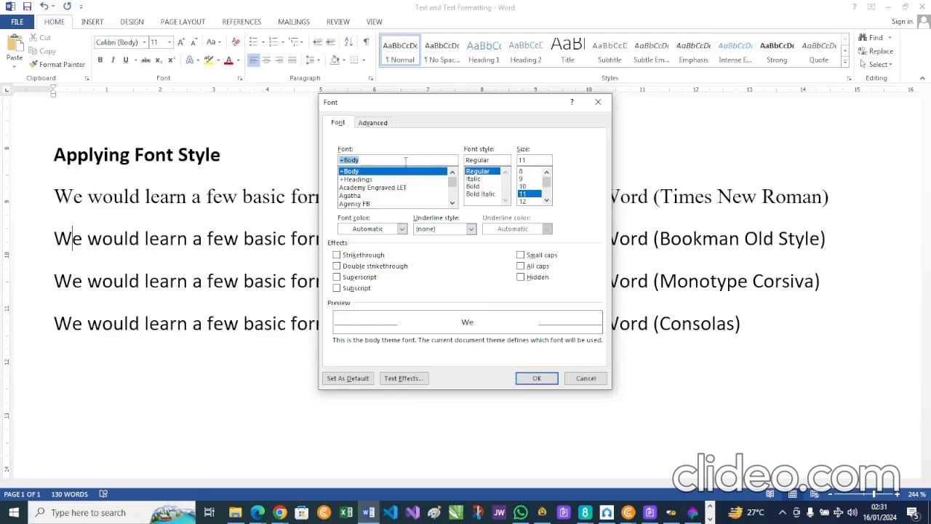
type("bookman")
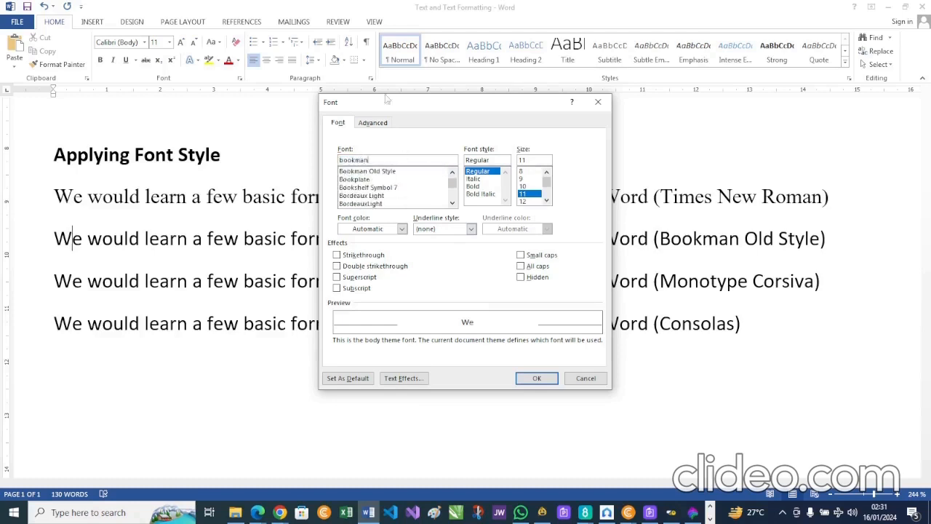
left_click(386, 172)
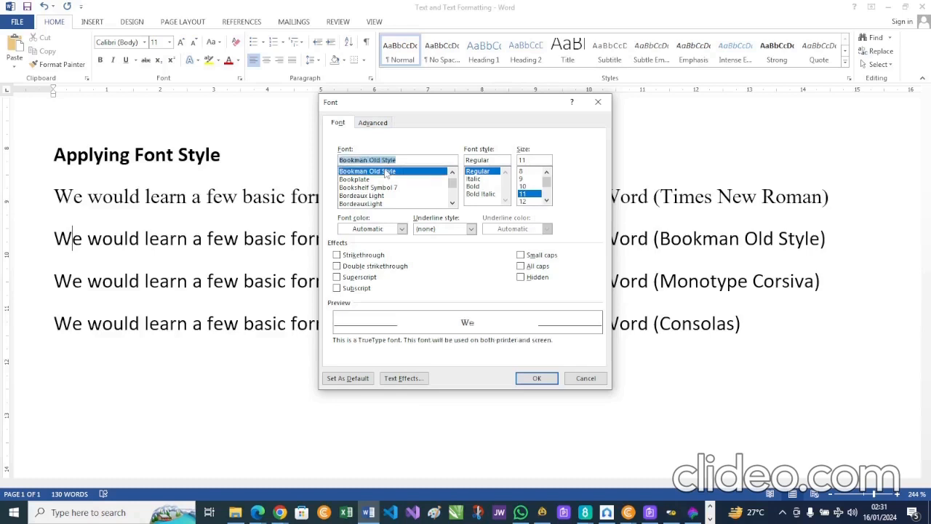
left_click(530, 378)
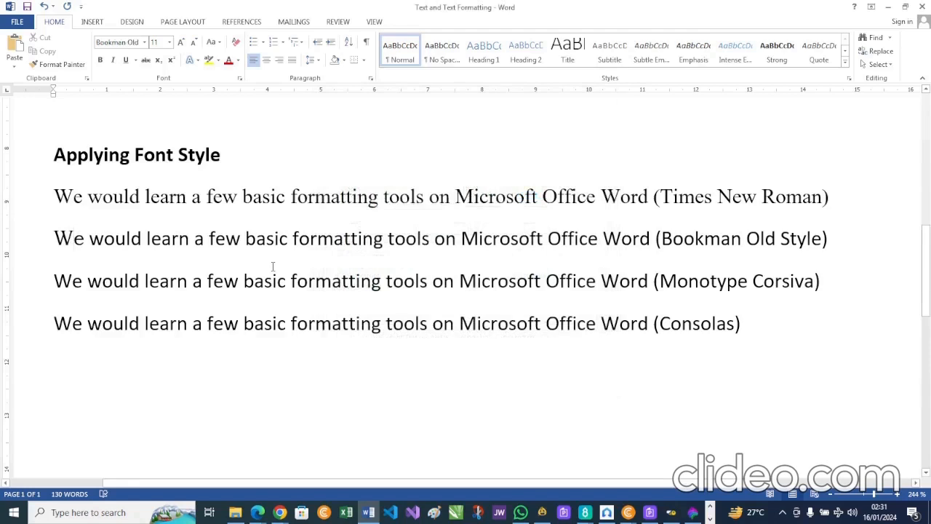
Step: Apply the Bookman Old Style font to the whole second sentence under "Applying Font Style" through the Font dialog
left_click(55, 238)
left_click_drag(55, 238, 836, 254)
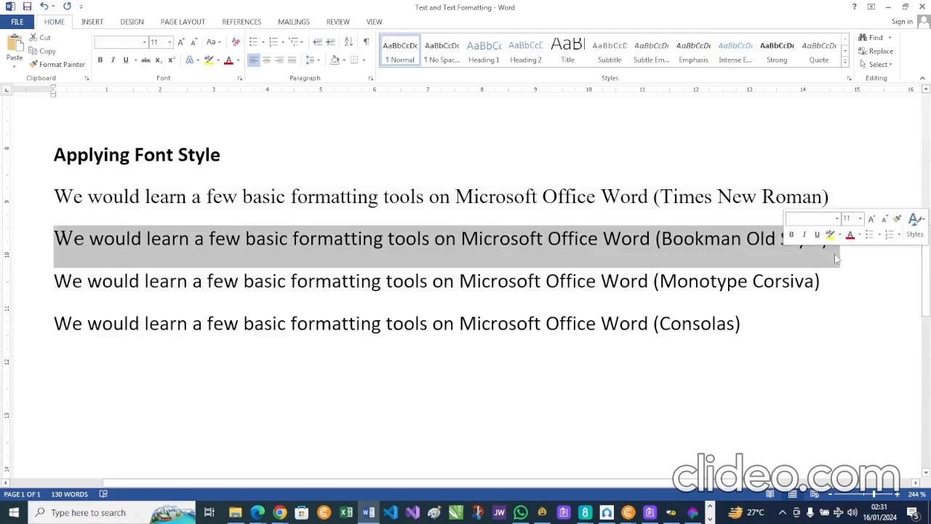
left_click(240, 79)
type("bookman")
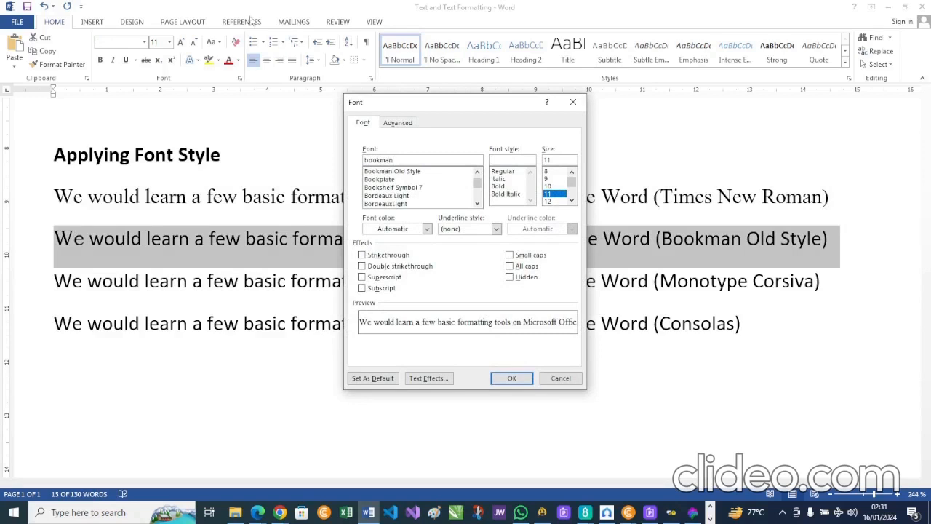
left_click(404, 173)
left_click(404, 172)
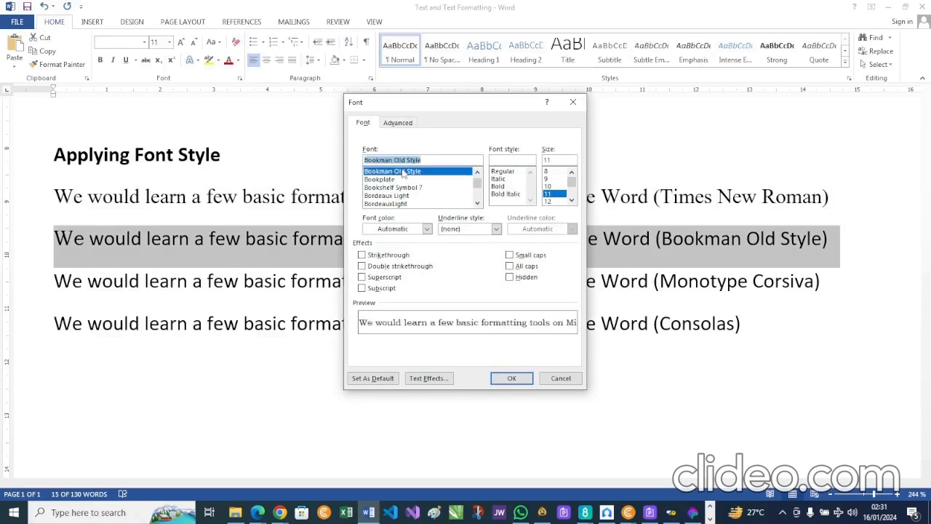
left_click(513, 378)
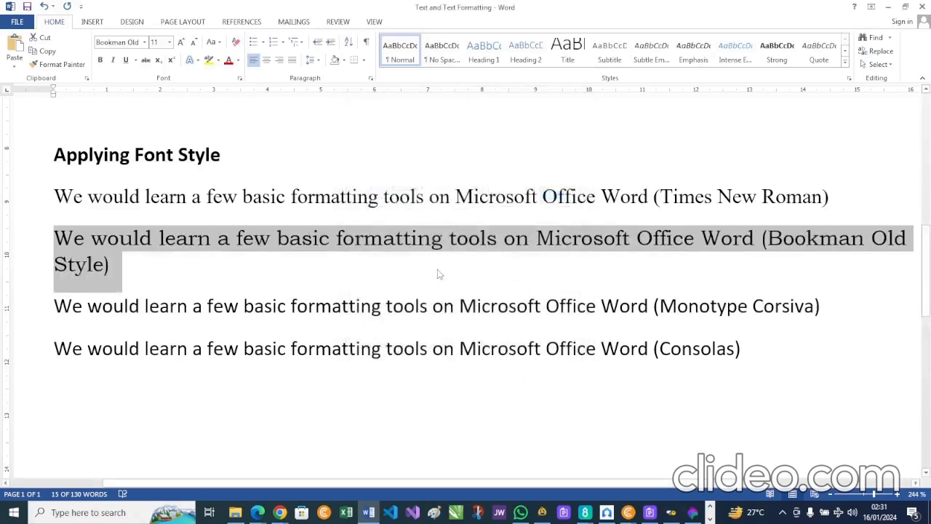
left_click(439, 274)
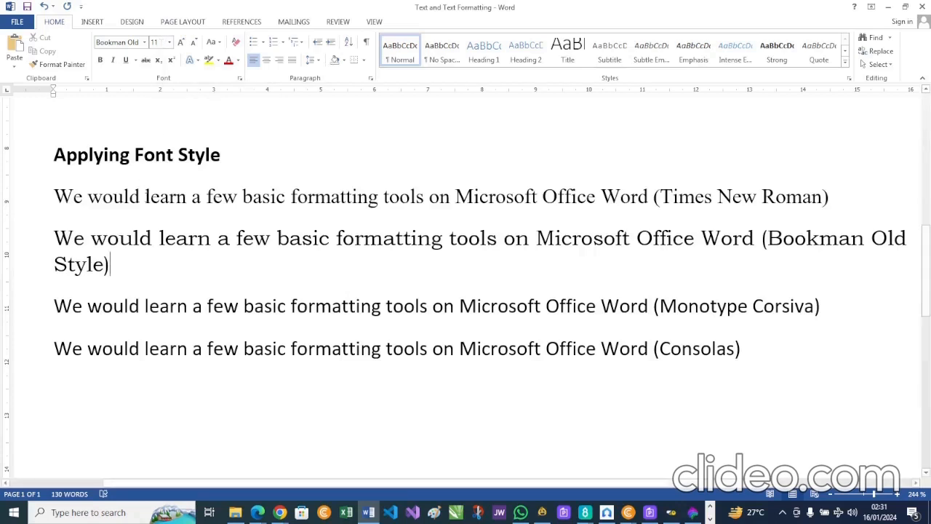
left_click(146, 196)
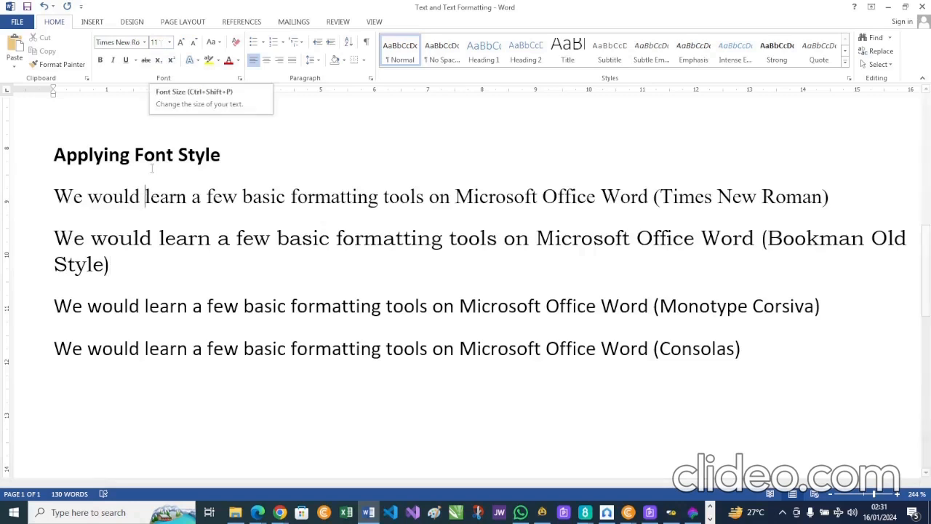
Step: Apply the Monotype Corsiva font to the third sentence under "Applying Font Style" through the Font dialog
left_click(146, 237)
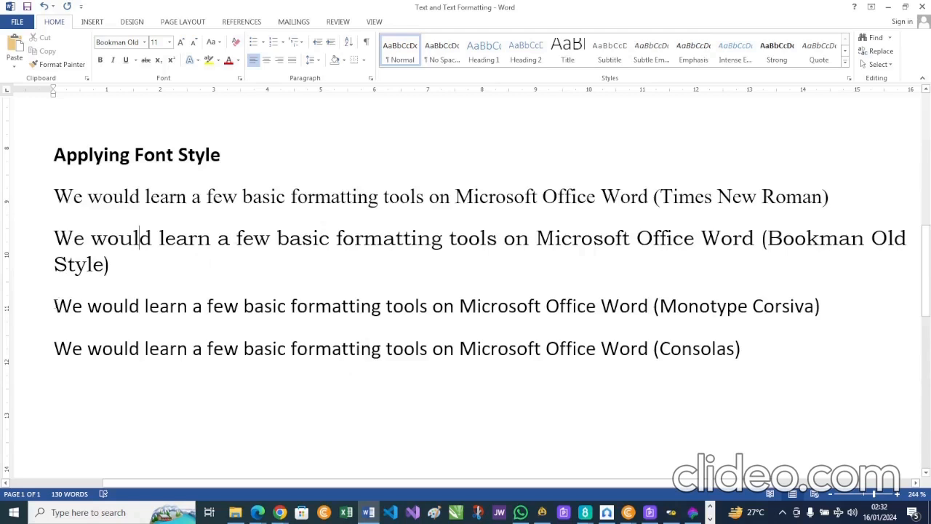
left_click_drag(54, 306, 825, 309)
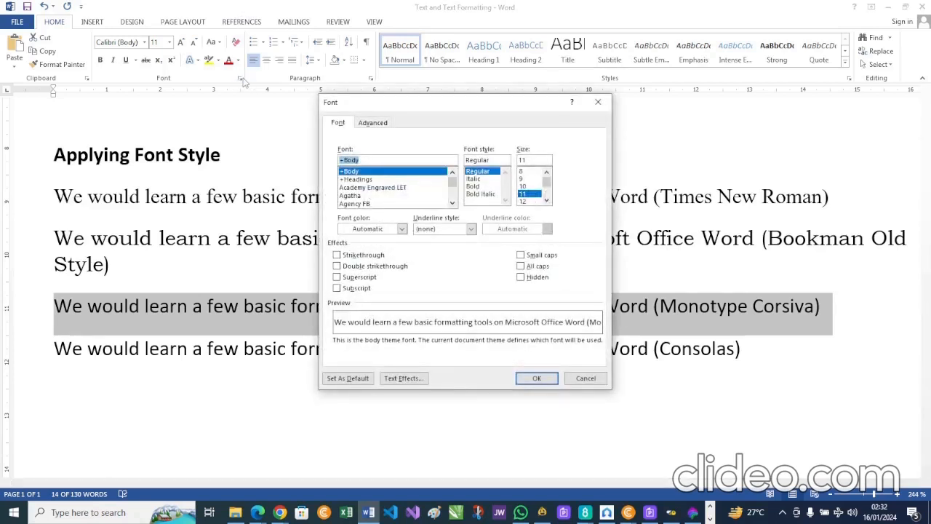
type("monoty")
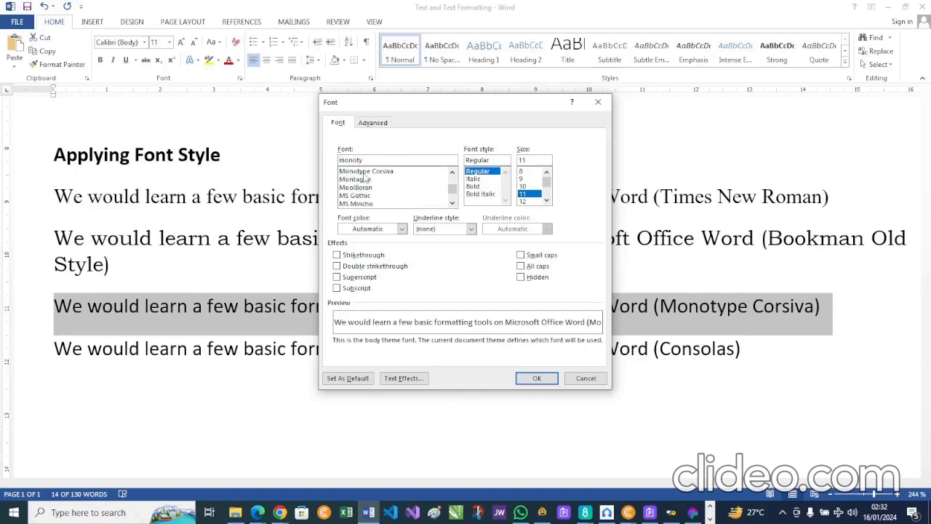
left_click(373, 173)
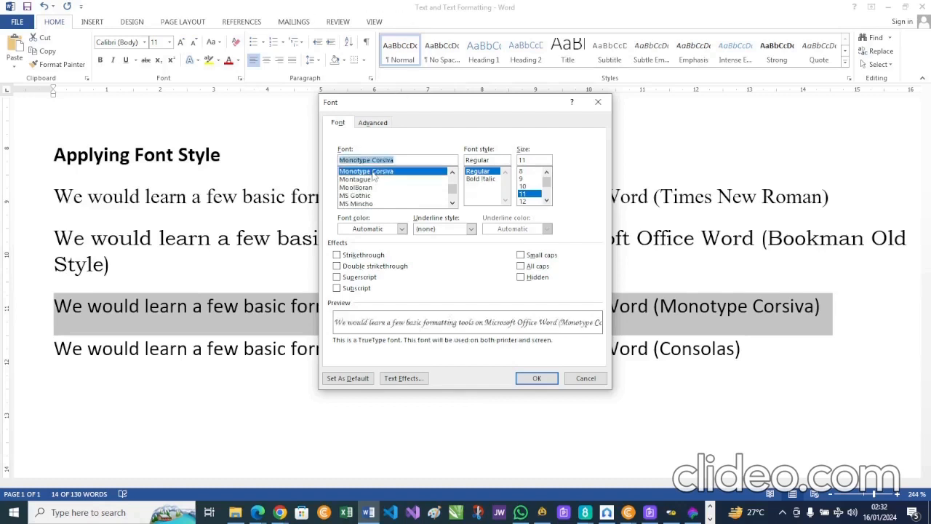
left_click(537, 379)
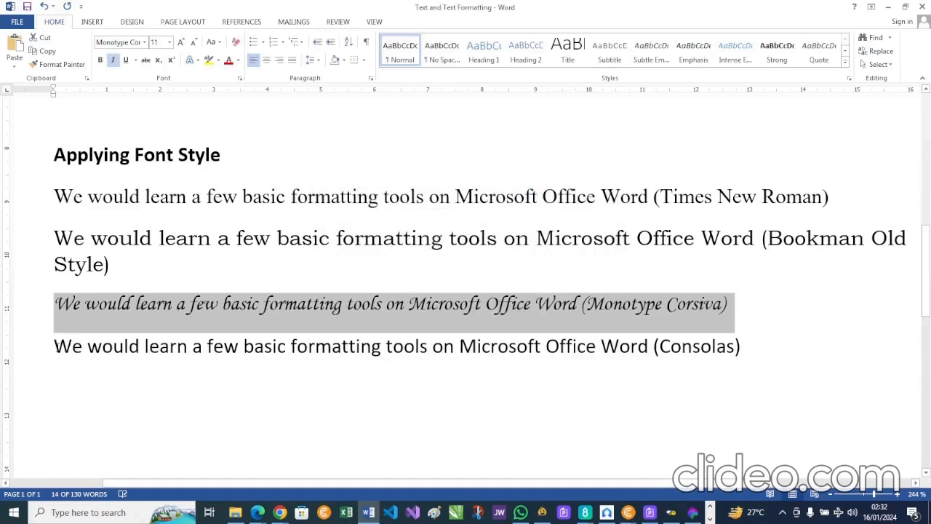
Step: Change the font of the fourth sentence under "Applying Font Style" to Consolas
left_click_drag(55, 346, 750, 342)
key("ctrl+c")
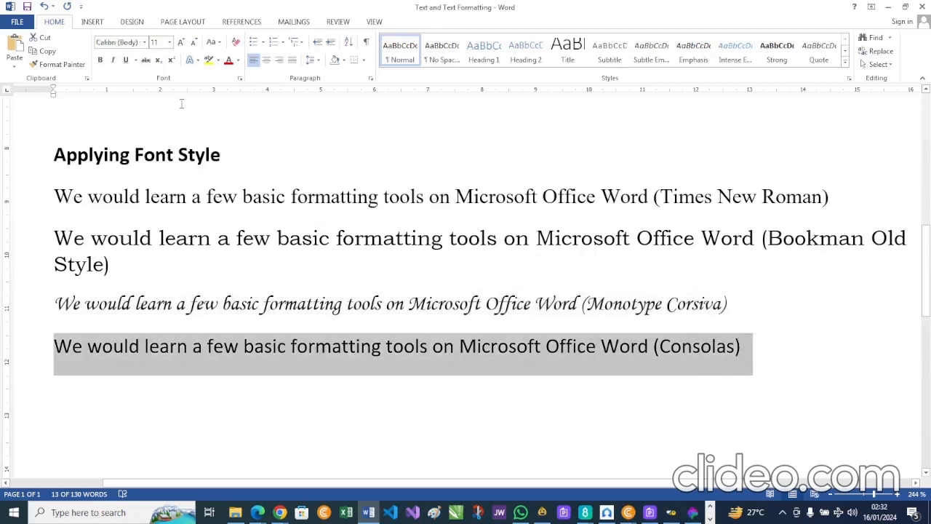
left_click(125, 43)
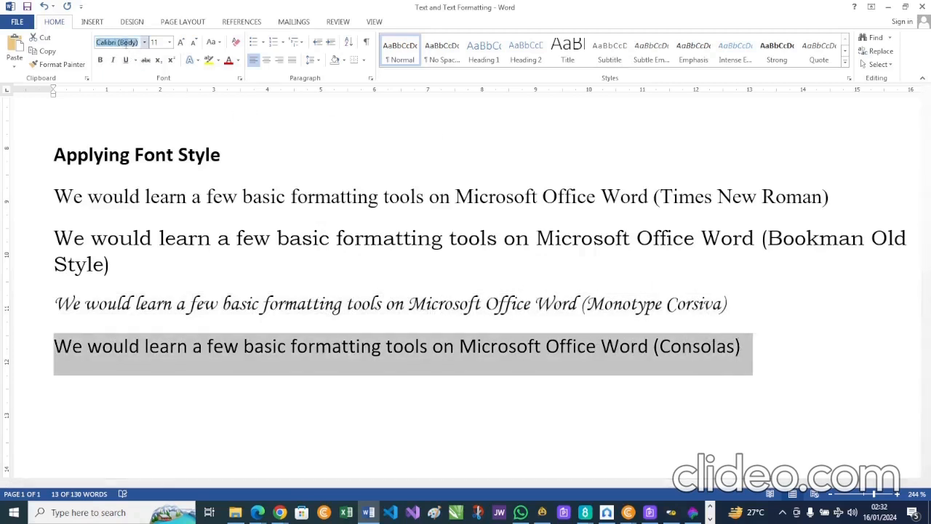
type("Consolas")
key("Return")
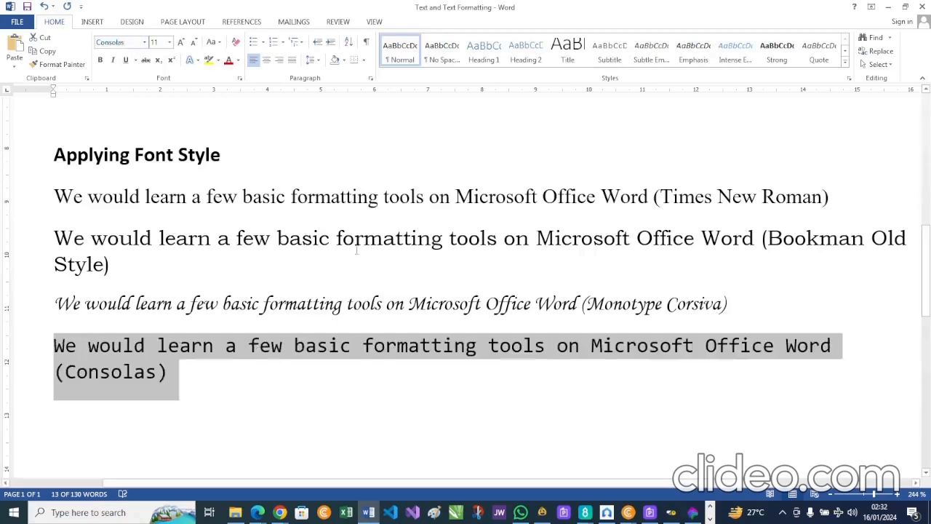
left_click(222, 384)
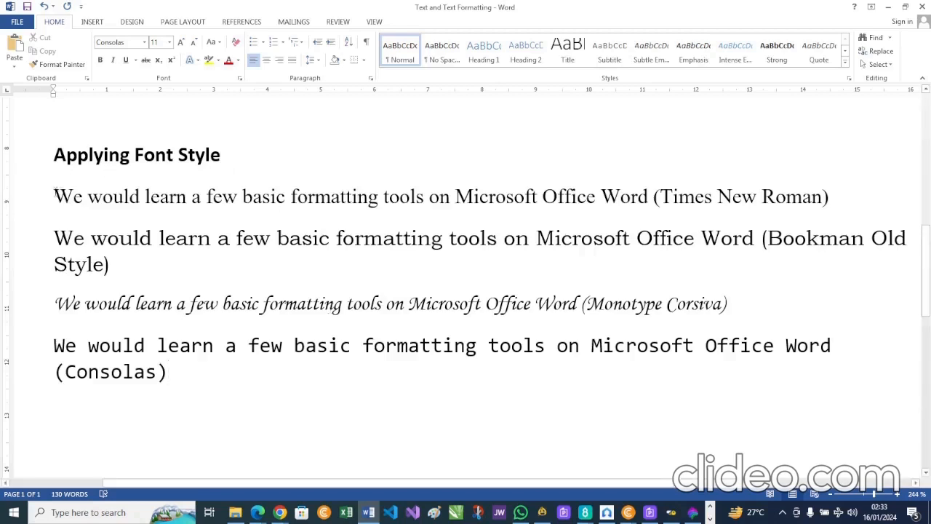
left_click_drag(54, 195, 601, 202)
left_click(660, 179)
left_click_drag(660, 180, 839, 186)
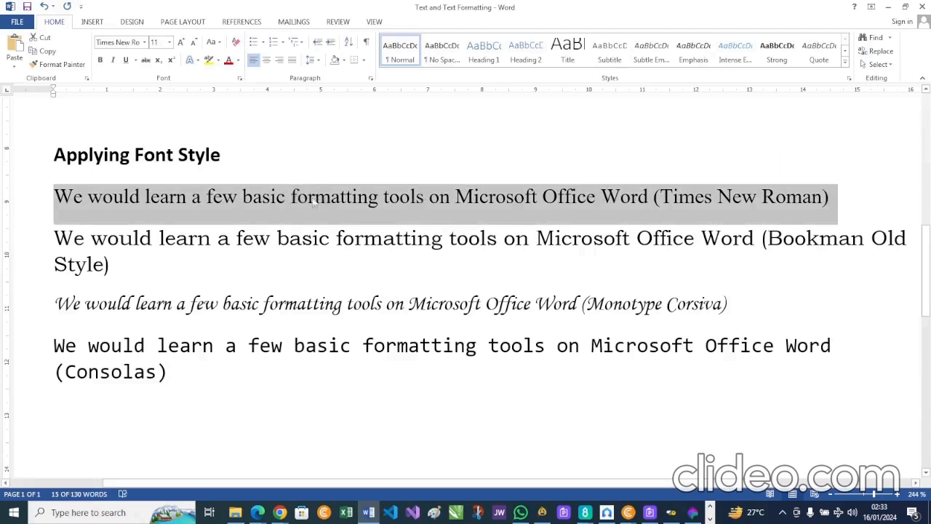
left_click(853, 209)
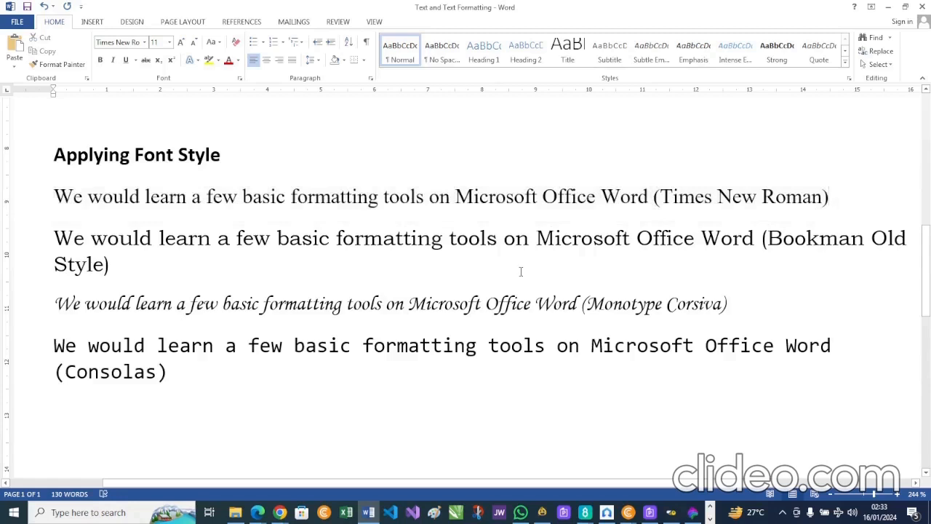
Step: Paste the copied sentence "We would learn a few basic formatting tools on Microsoft Office Word" on a new line below the Consolas sentence
left_click(176, 373)
key("Return")
key("ctrl+v")
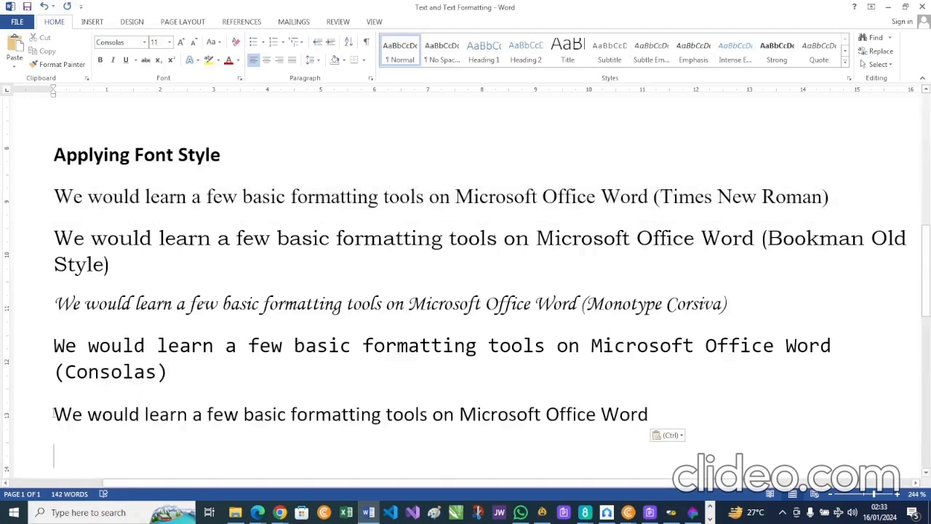
Step: Change the font of the pasted sentence below the Consolas sentence to Tw Cen MT
left_click_drag(55, 415, 673, 408)
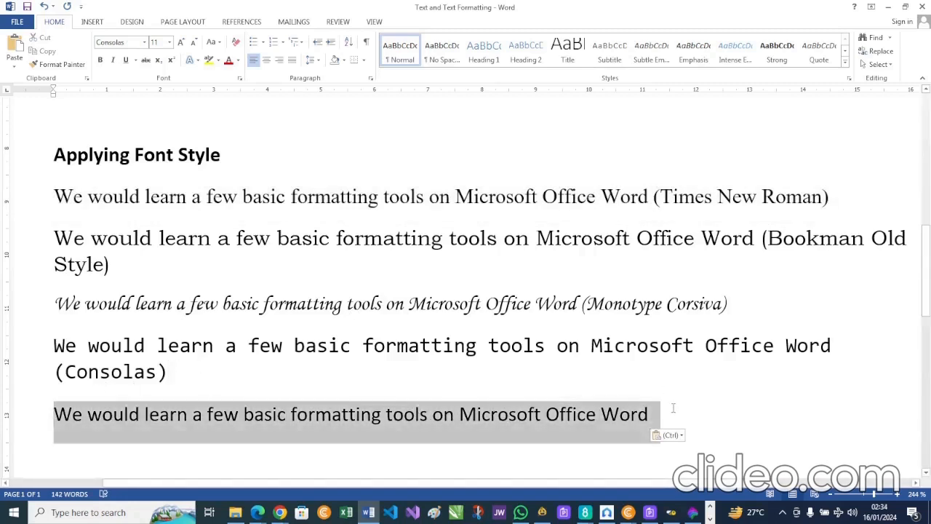
left_click(129, 43)
type("Tw Cen MT")
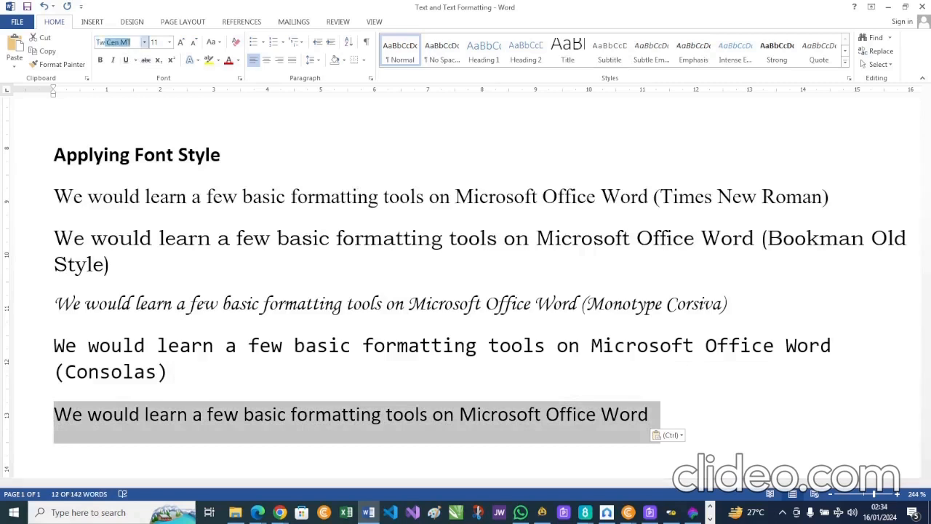
key("Return")
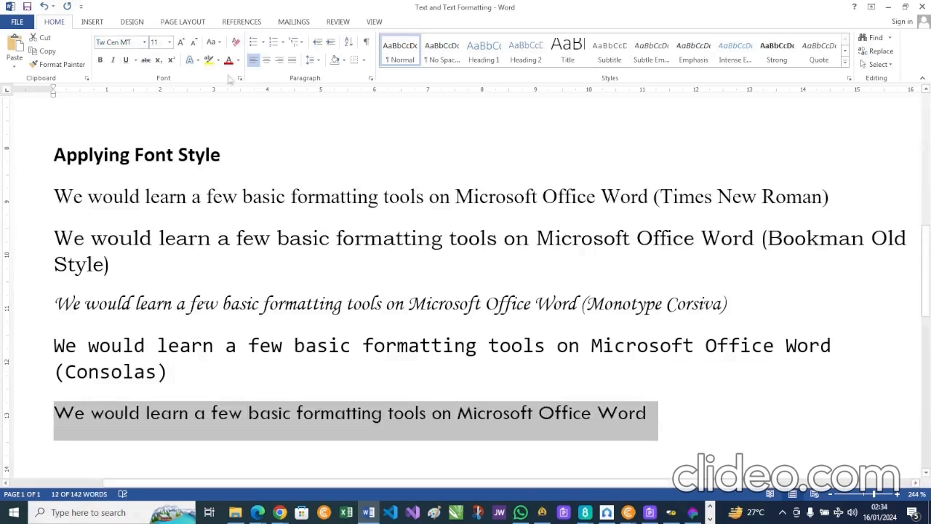
left_click(668, 418)
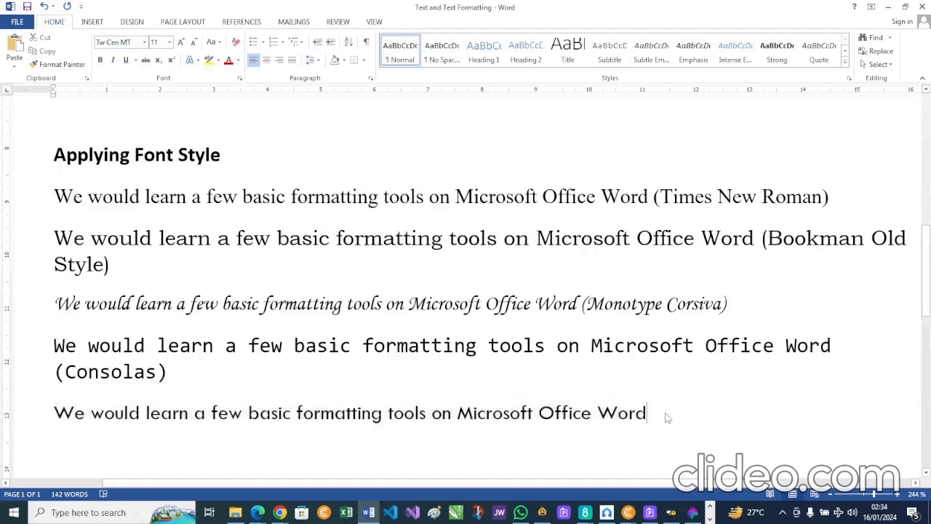
key("Return")
type("0")
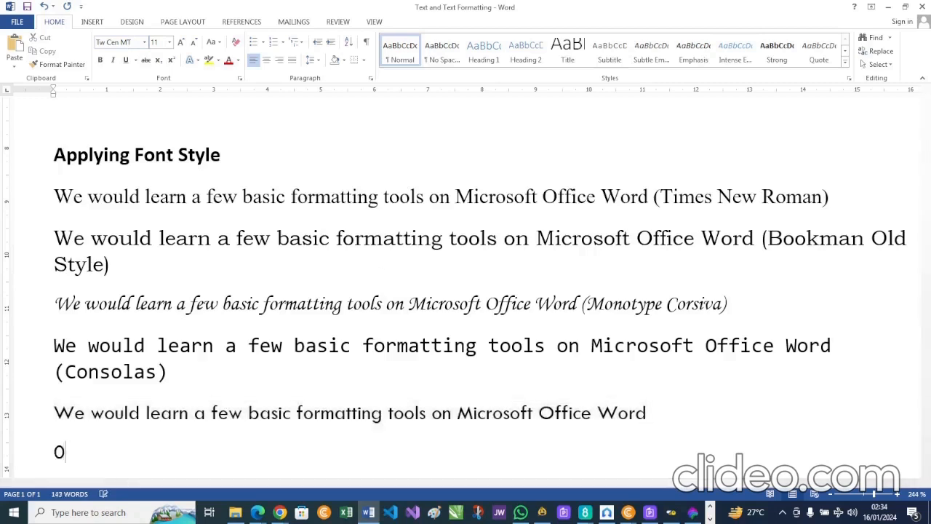
type("1234567890")
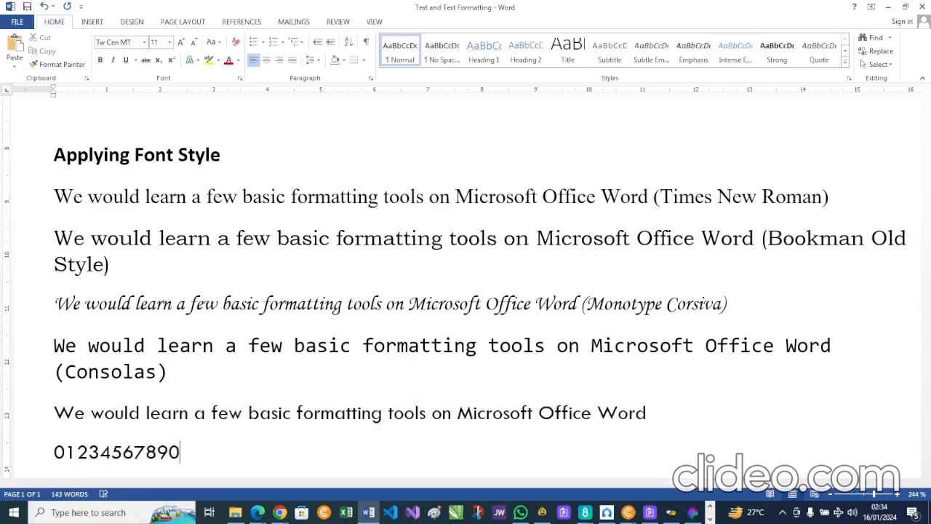
key("BackSpace")
key("Return")
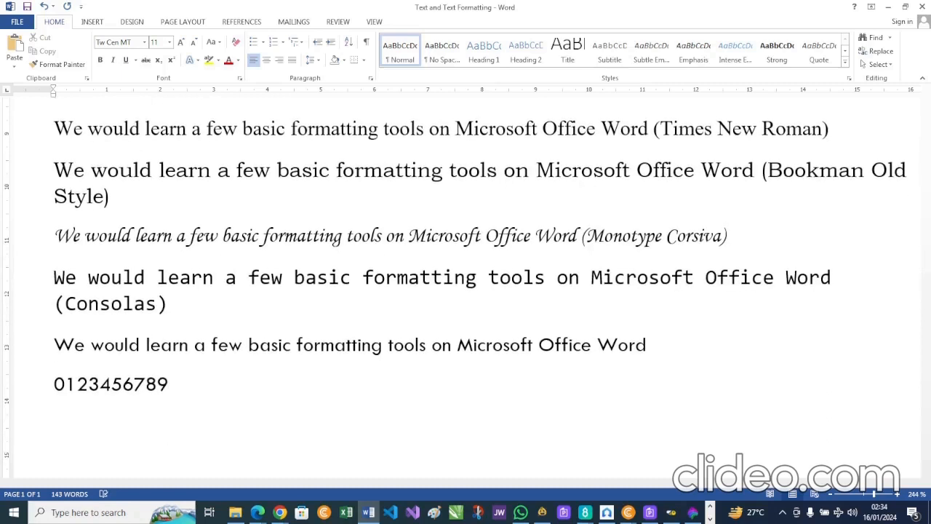
type("0123456789")
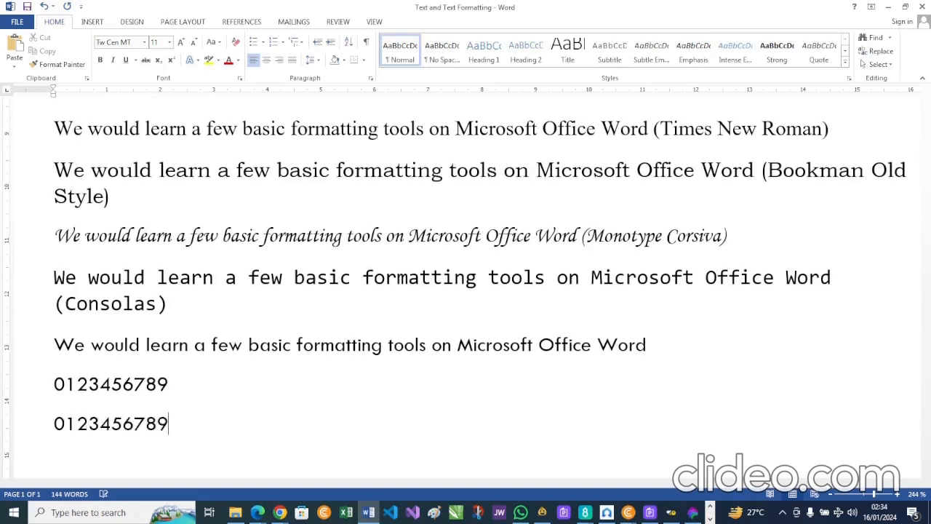
Step: Apply the Times New Roman font to the second line of digits through the Font dialog
triple_click(665, 418)
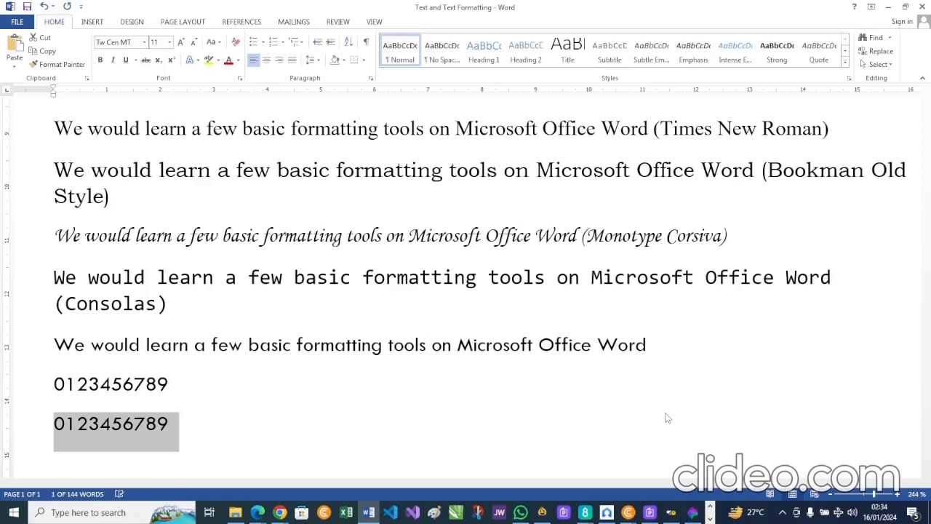
key("ctrl+d")
type("time")
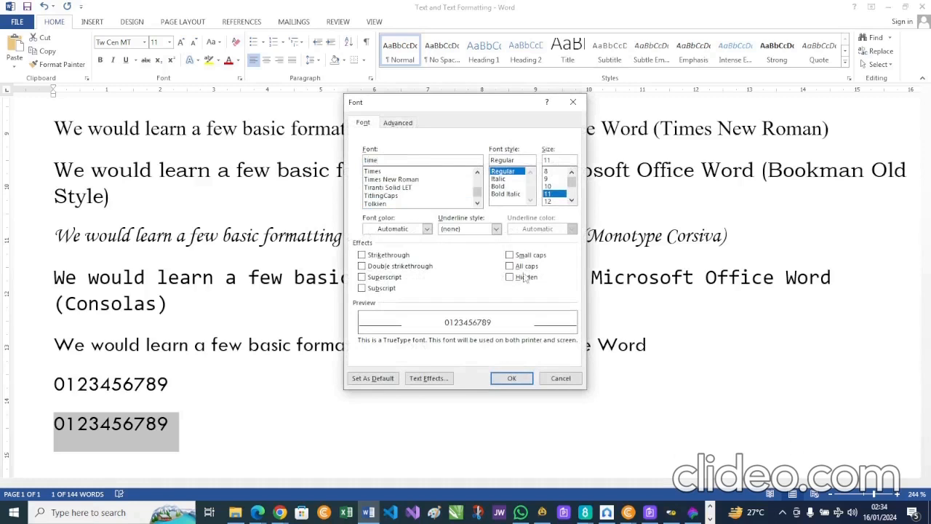
left_click(394, 179)
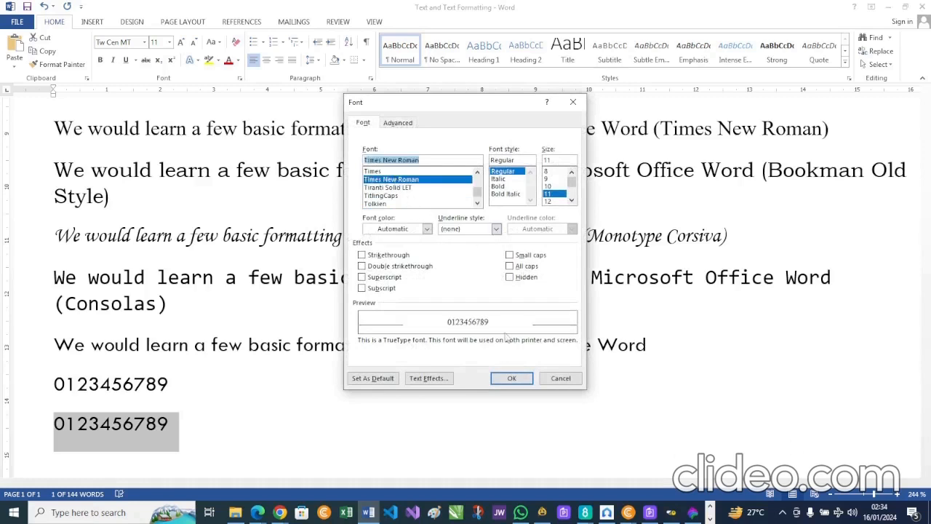
left_click(509, 379)
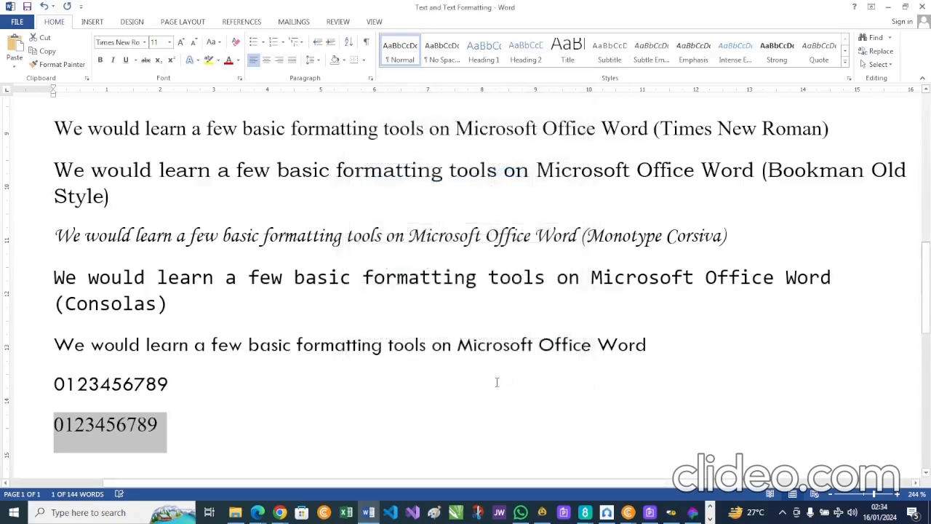
left_click(185, 431)
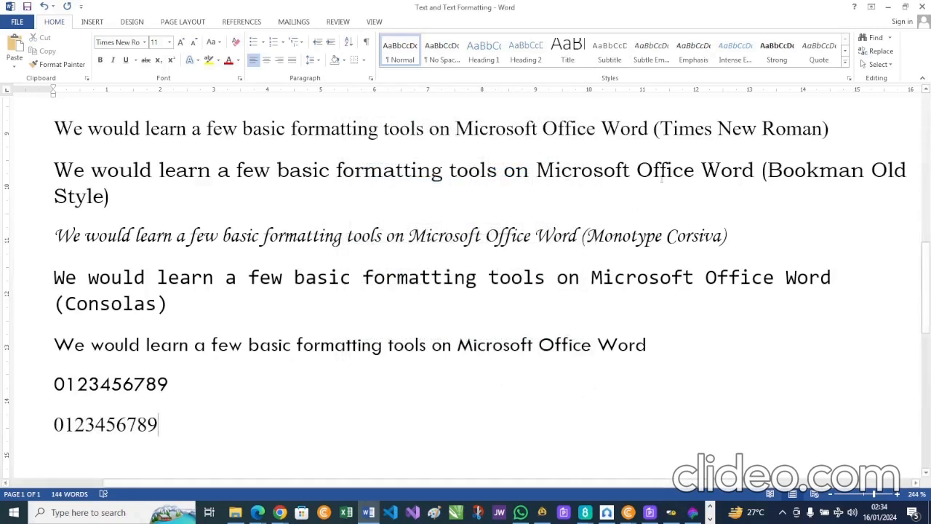
left_click(737, 234)
key("Return")
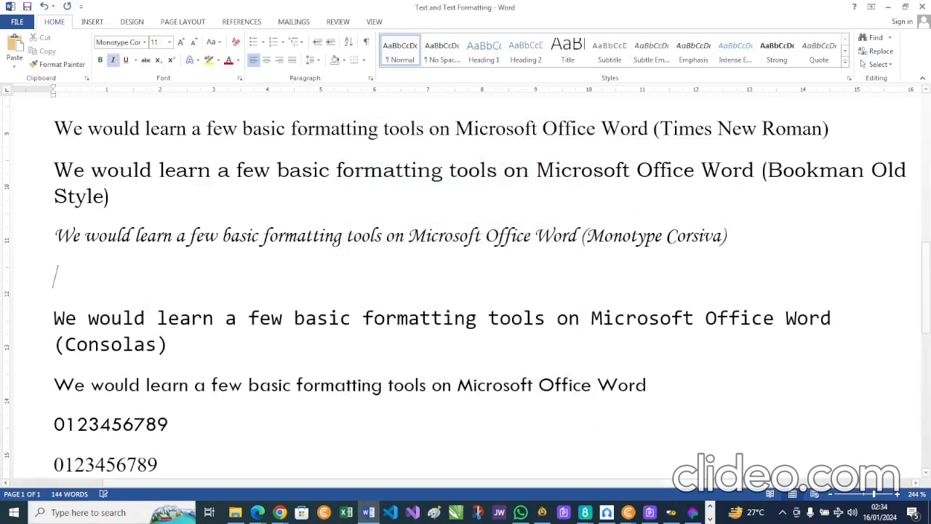
type("0")
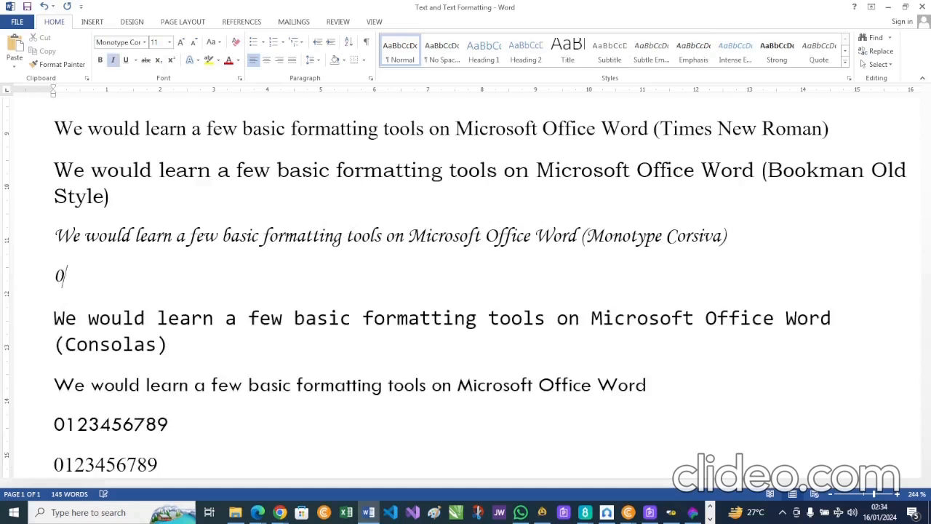
type("123456")
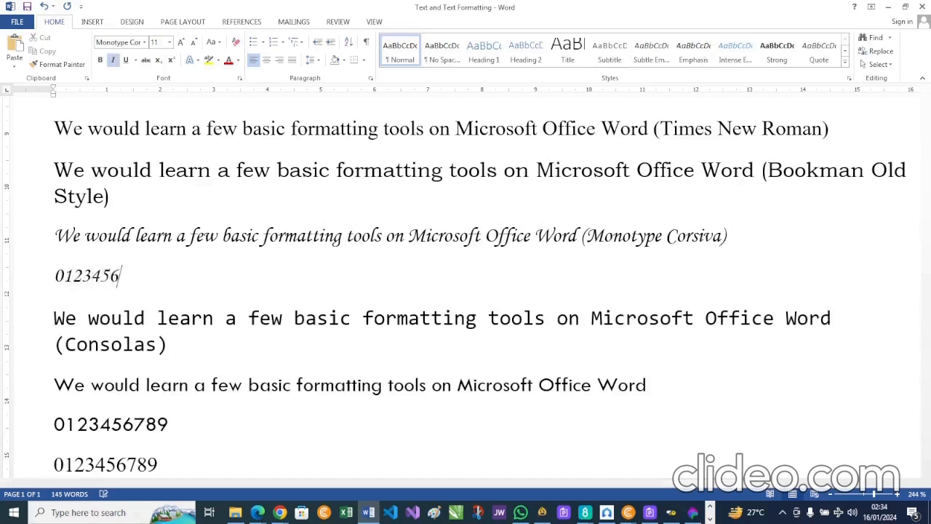
type("789")
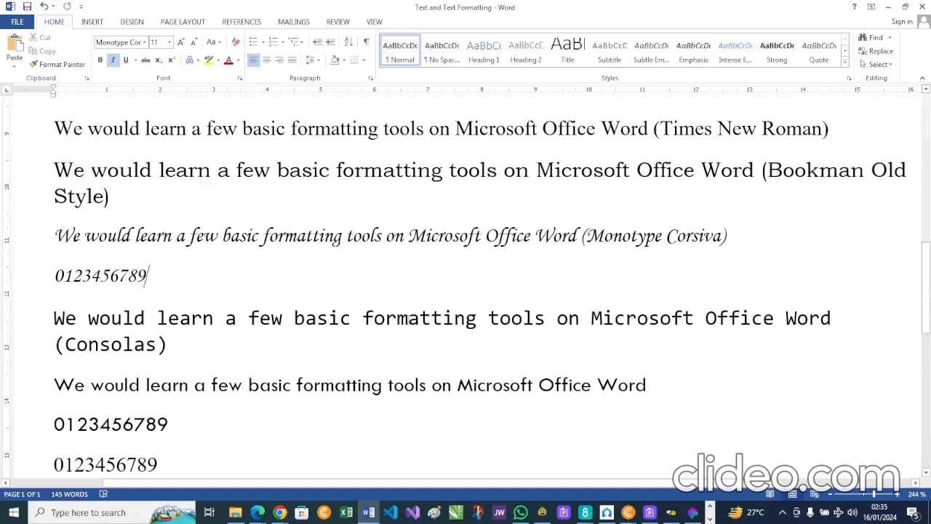
Step: Add the heading "Font Size:" after a blank line below the last line of digits
scroll(409, 321, "down", 4)
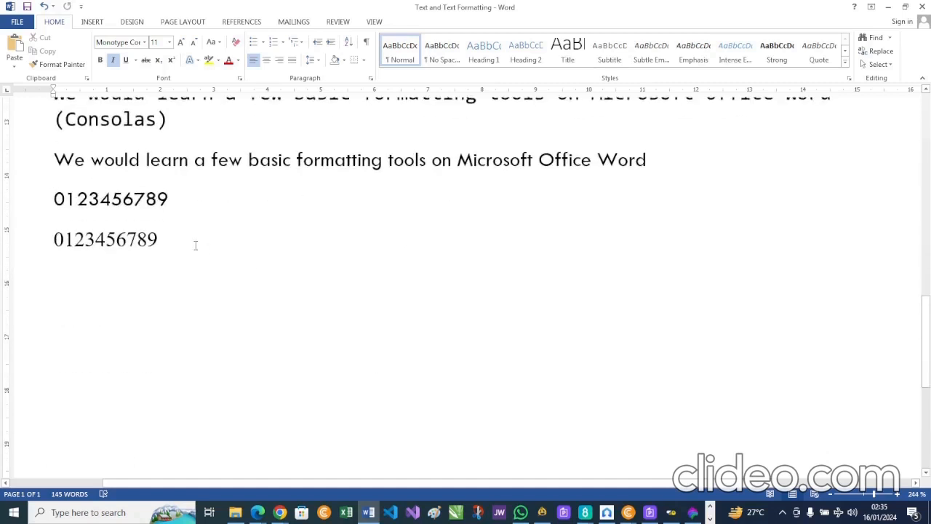
left_click(172, 242)
key("Return")
key("Return")
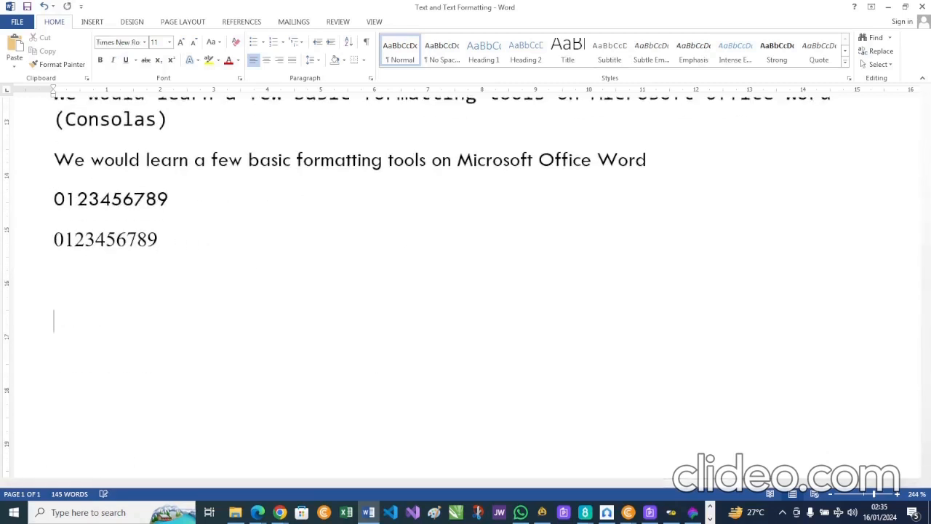
type("Font Size")
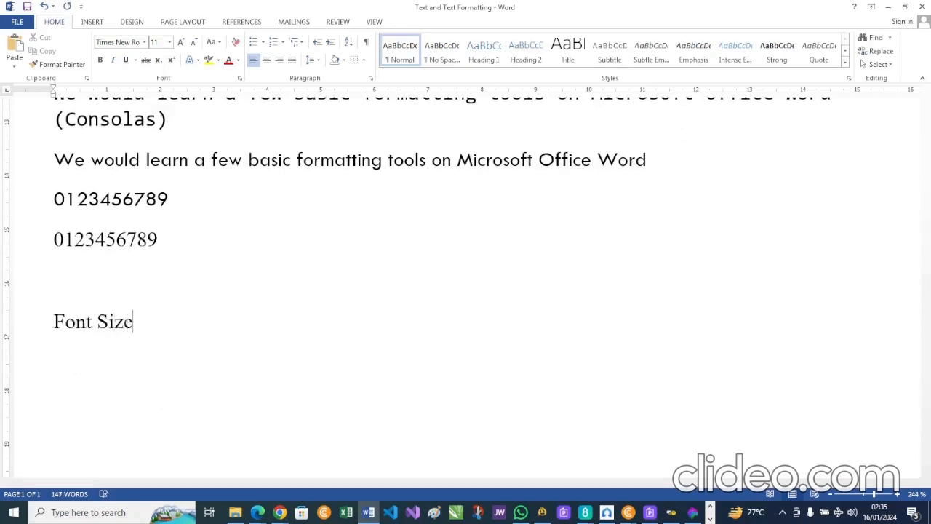
type(":")
Step: Write the sample sentence "I am in size 12" under the "Font Size:" heading and start a new line
key("Return")
type("I an")
key("BackSpace")
key("BackSpace")
type("m in ")
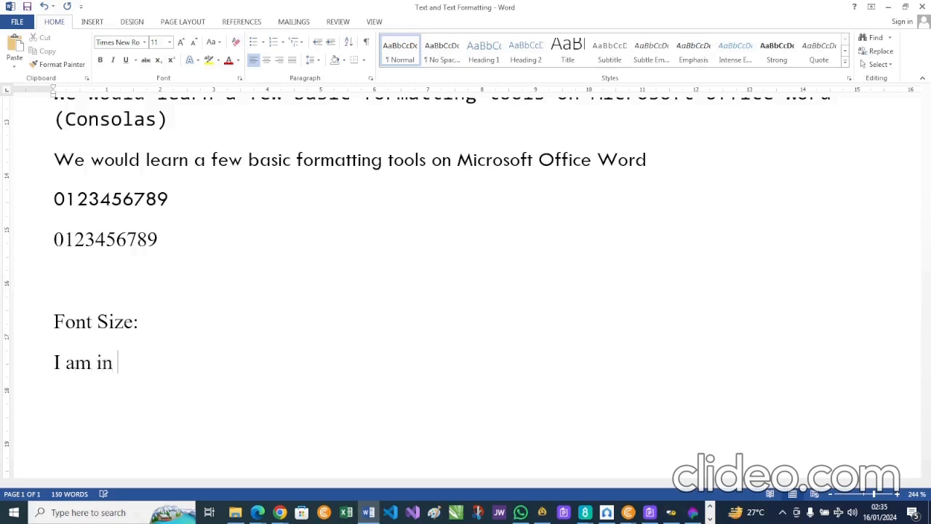
type("size")
type("12")
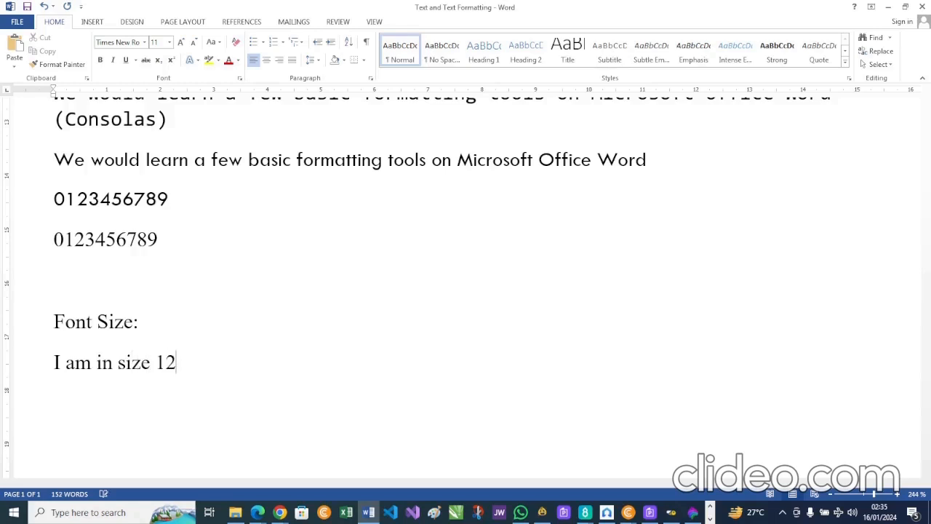
key("Return")
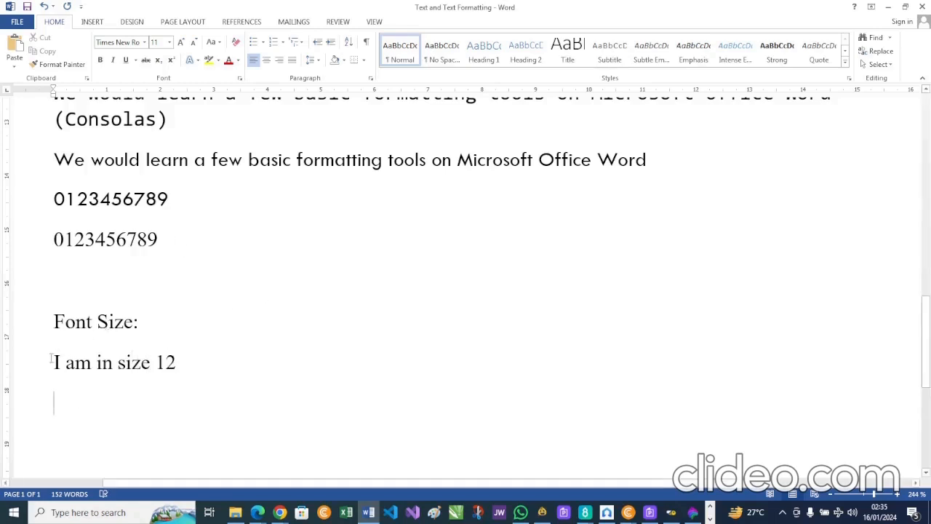
Step: Copy the line "I am in size 12" and paste three copies directly below it
left_click_drag(52, 358, 184, 356)
key("ctrl+c")
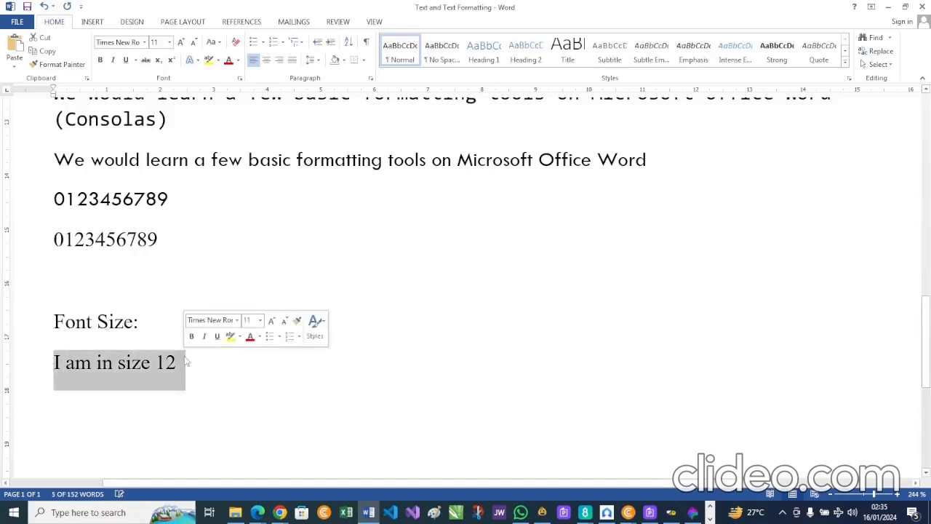
key("Right")
key("Return")
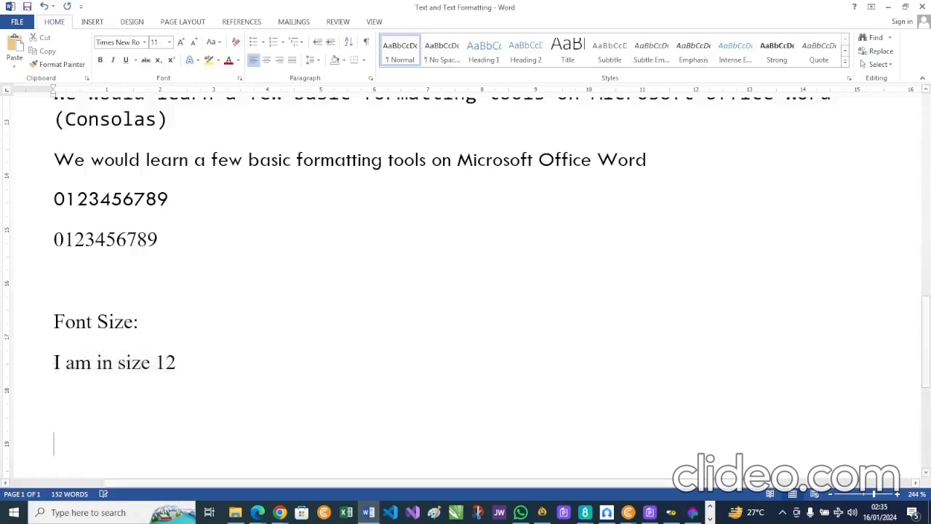
key("BackSpace")
key("ctrl+v")
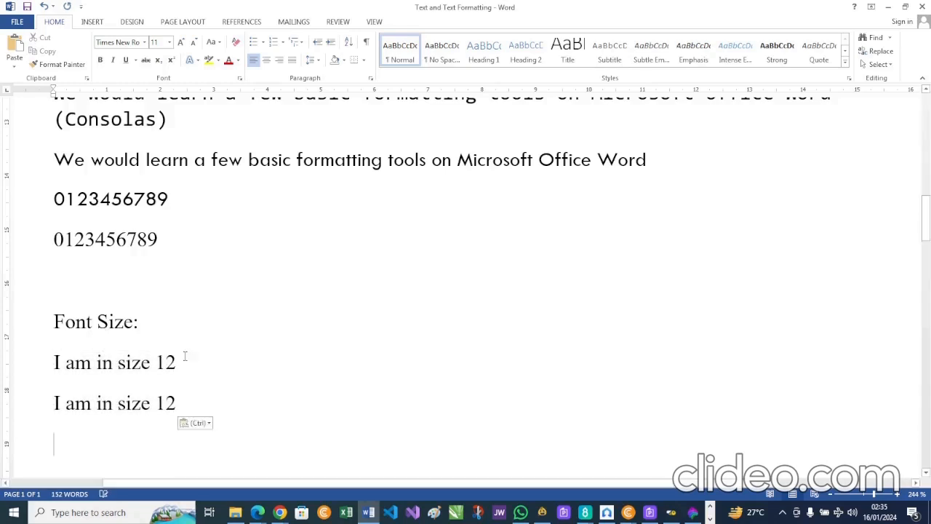
key("ctrl+v")
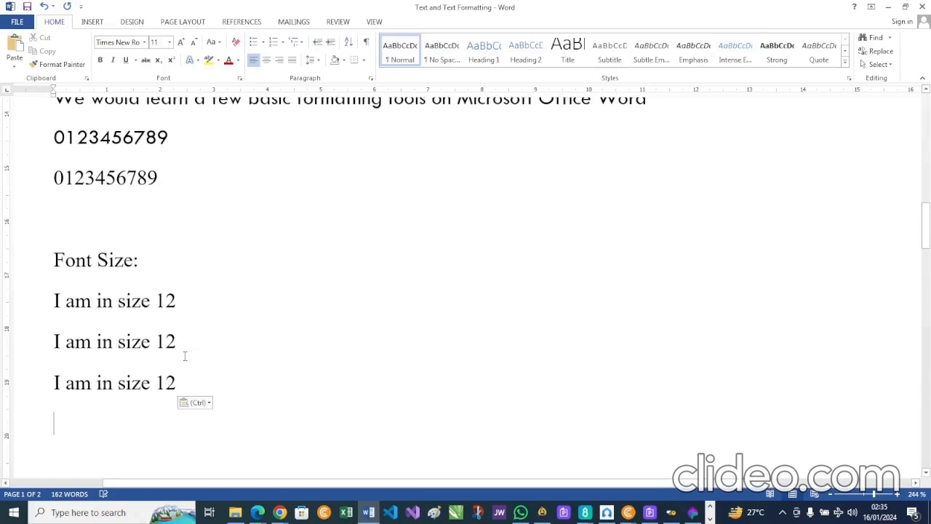
key("ctrl+v")
Step: Change the numbers in the three copied lines to 13, 14 and 16 respectively
scroll(185, 356, "down", 1)
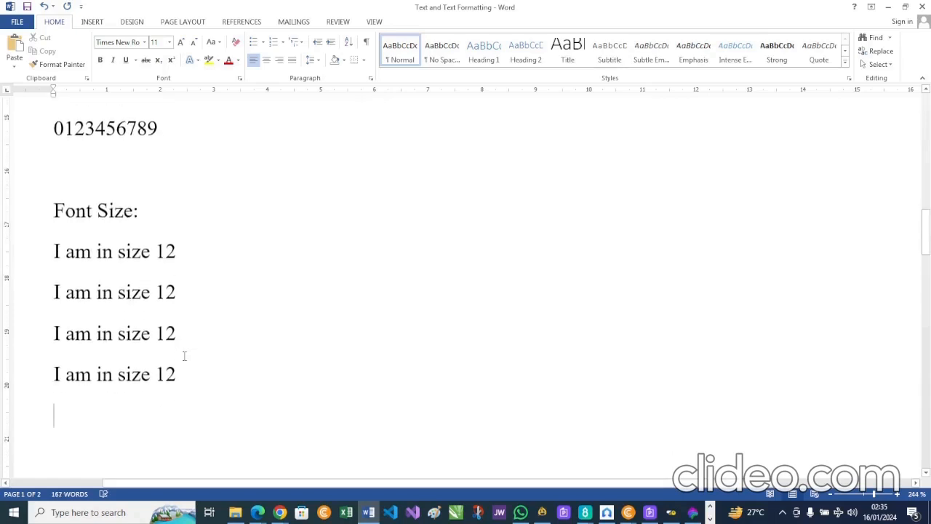
left_click(180, 291)
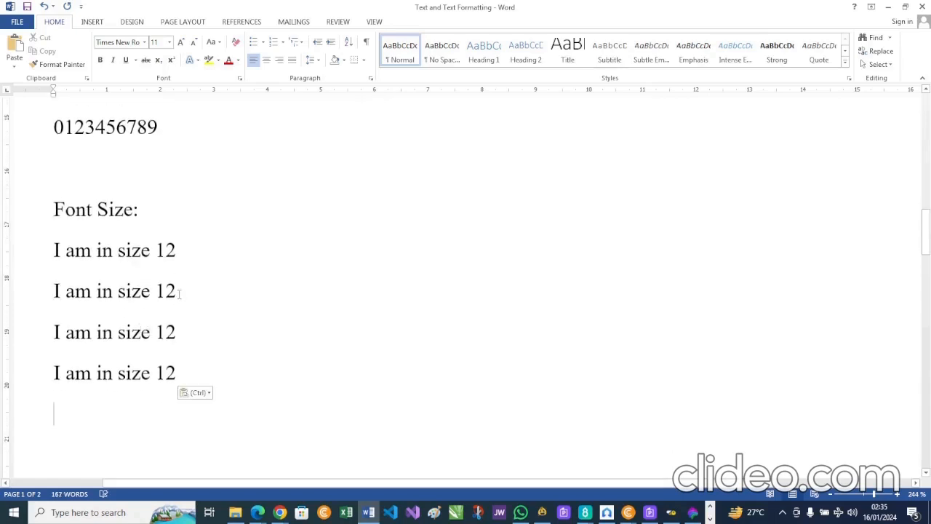
key("BackSpace")
type("3")
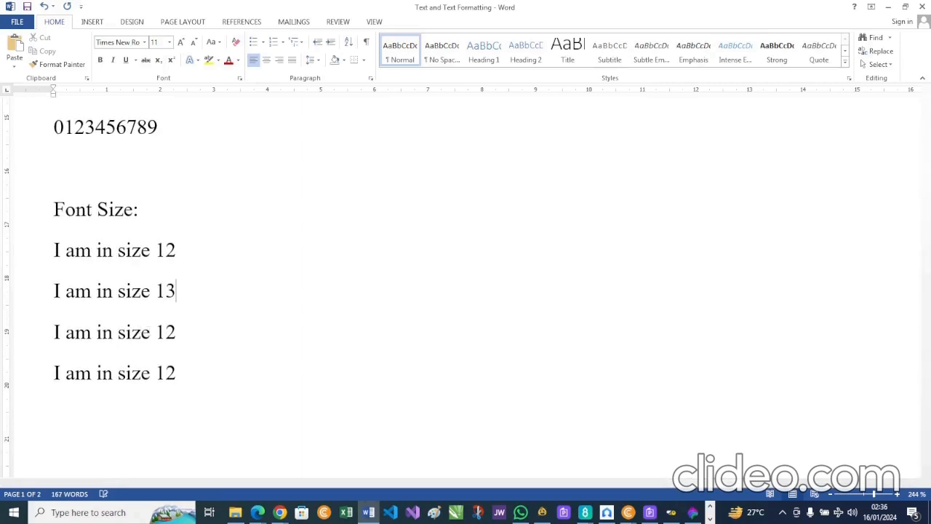
left_click(186, 329)
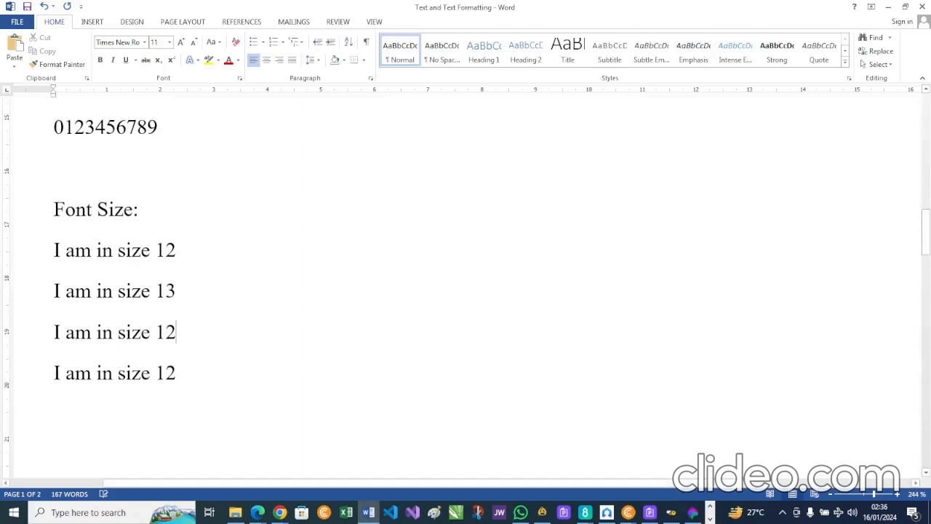
key("BackSpace")
type("4")
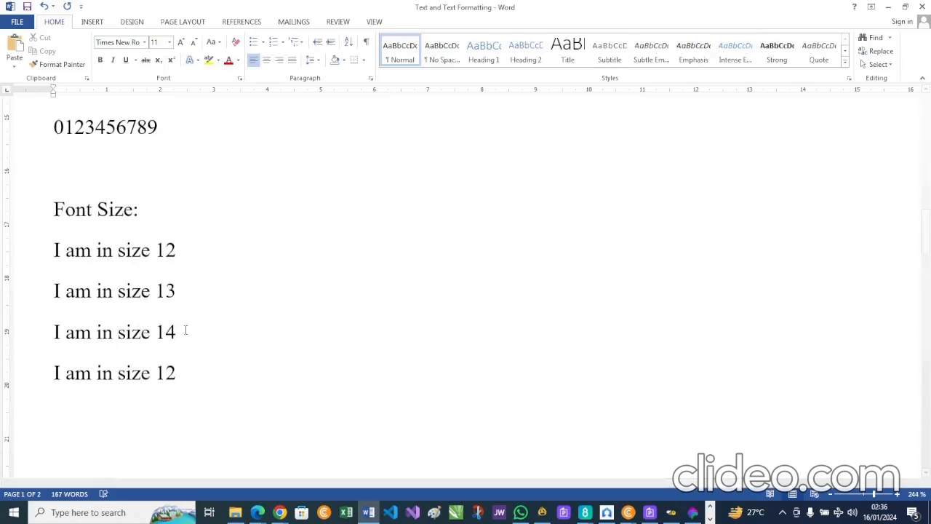
left_click(182, 371)
key("BackSpace")
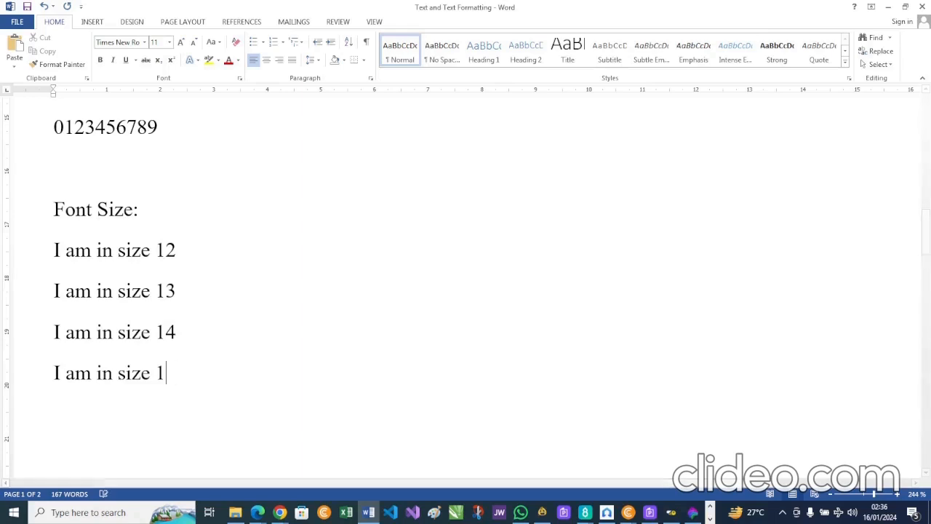
type("6")
Step: Add another copy of the sentence below the size 16 line and edit it to read "I am in size 20"
key("Return")
key("ctrl+v")
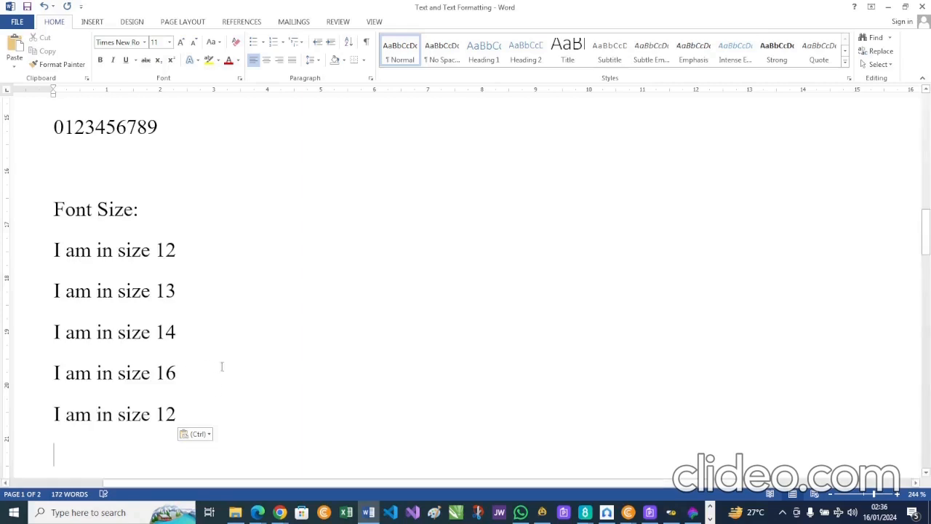
key("BackSpace")
key("BackSpace")
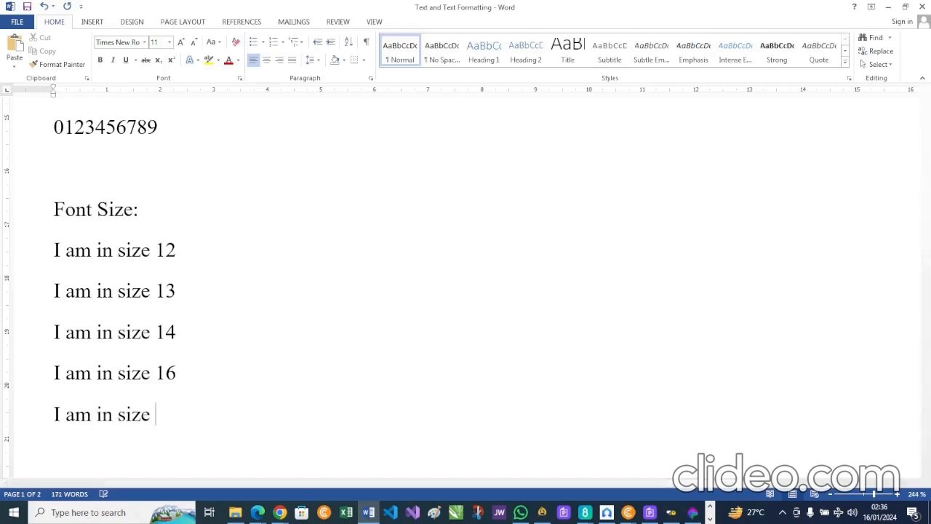
type("20")
Step: Copy the "I am in size 12" line and set its font size to 12
scroll(241, 291, "down", 2)
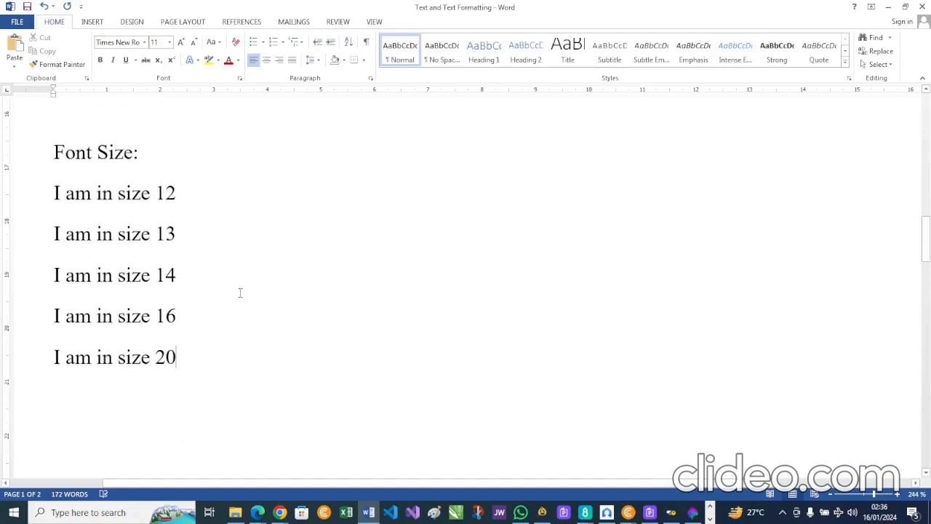
left_click_drag(240, 293, 204, 156)
left_click(202, 193)
left_click_drag(55, 193, 185, 195)
key("ctrl+c")
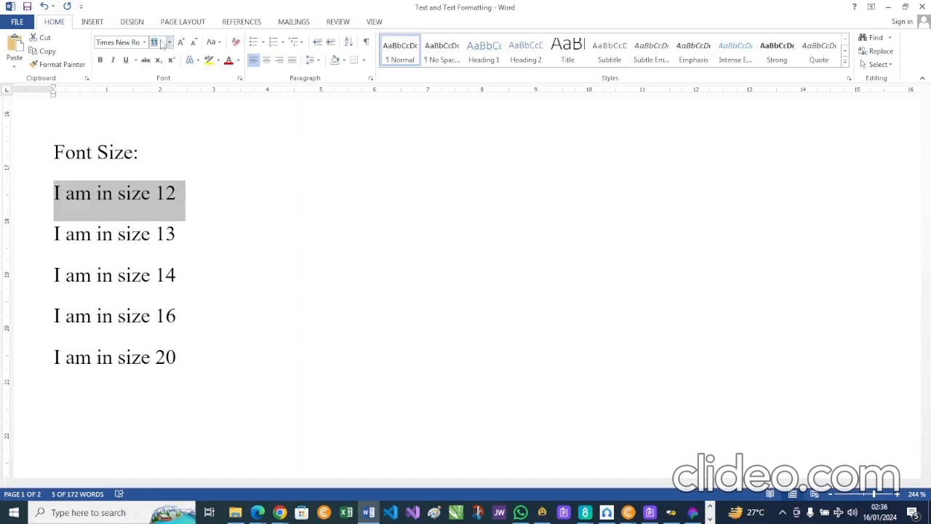
type("12")
key("Return")
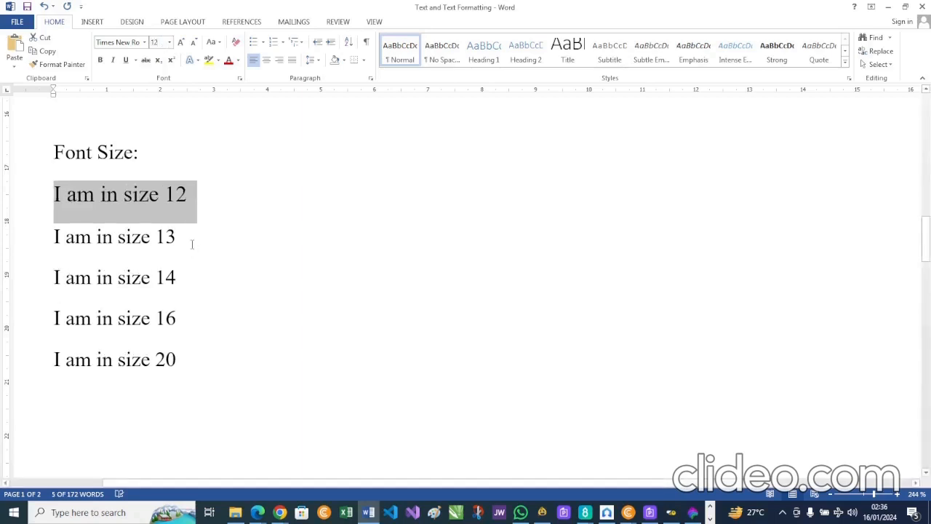
left_click(193, 245)
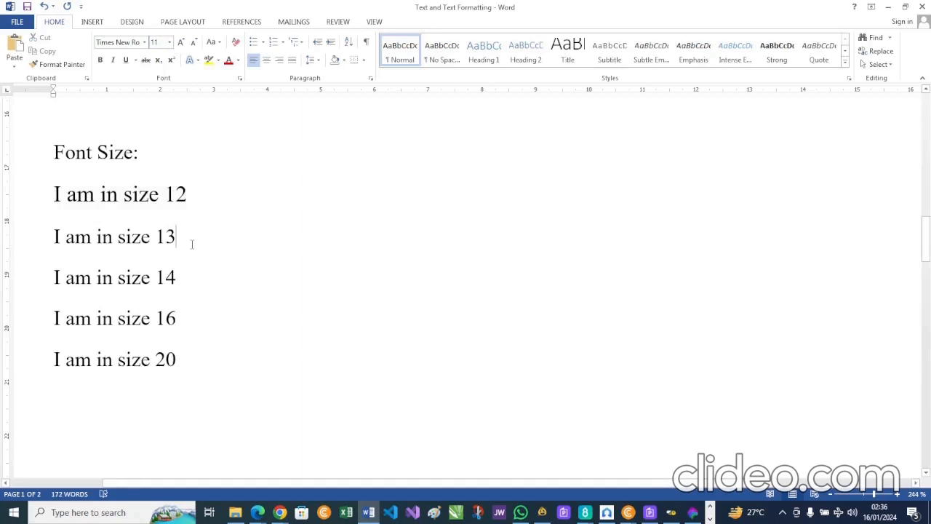
Step: Paste a copy of the sentence directly under the "Font Size:" heading and edit it to read "I am in size 11"
left_click(163, 159)
key("Return")
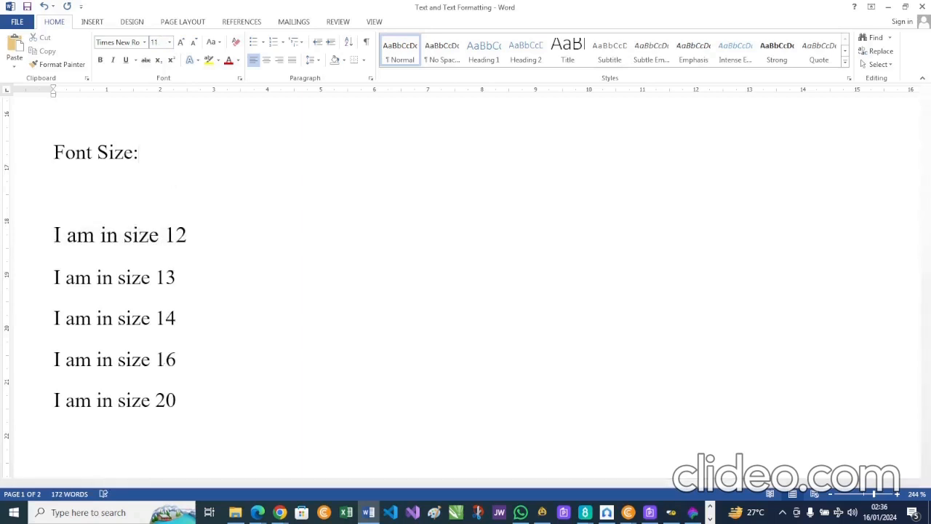
key("ctrl+v")
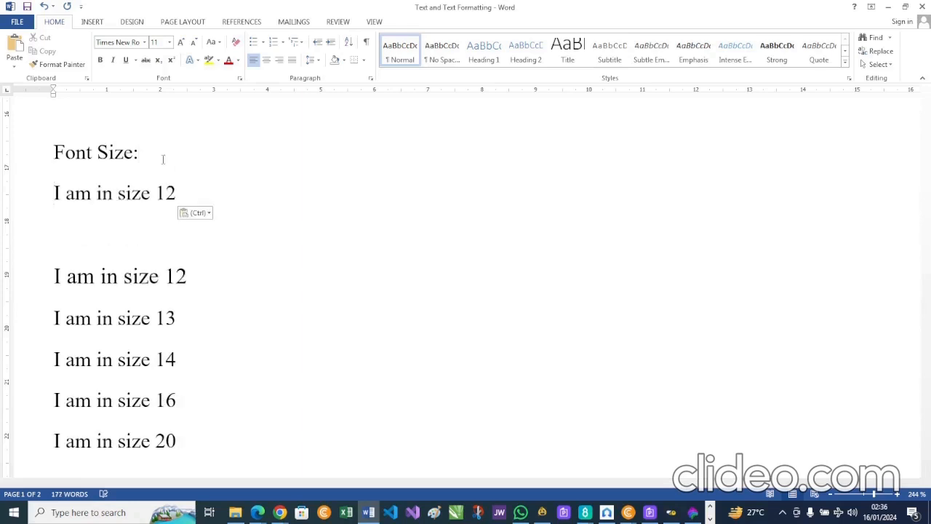
key("Delete")
left_click(176, 192)
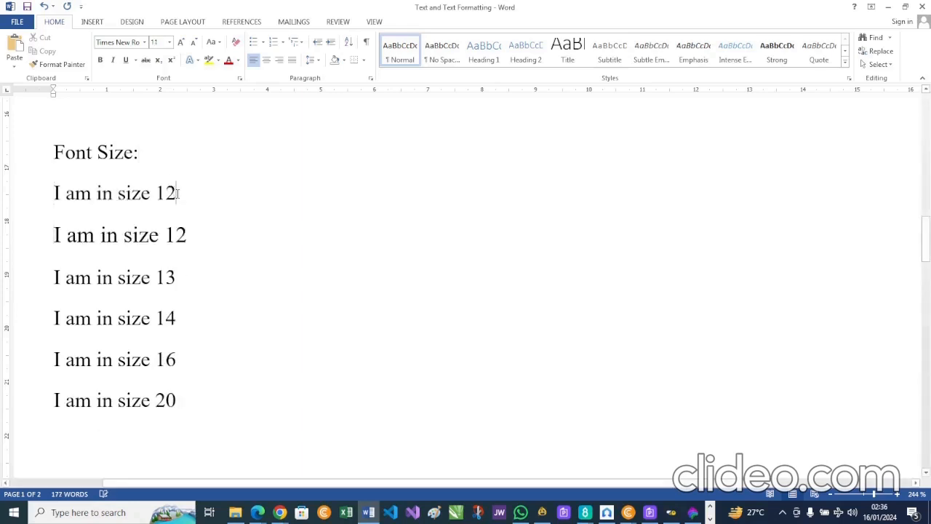
key("BackSpace")
type("1")
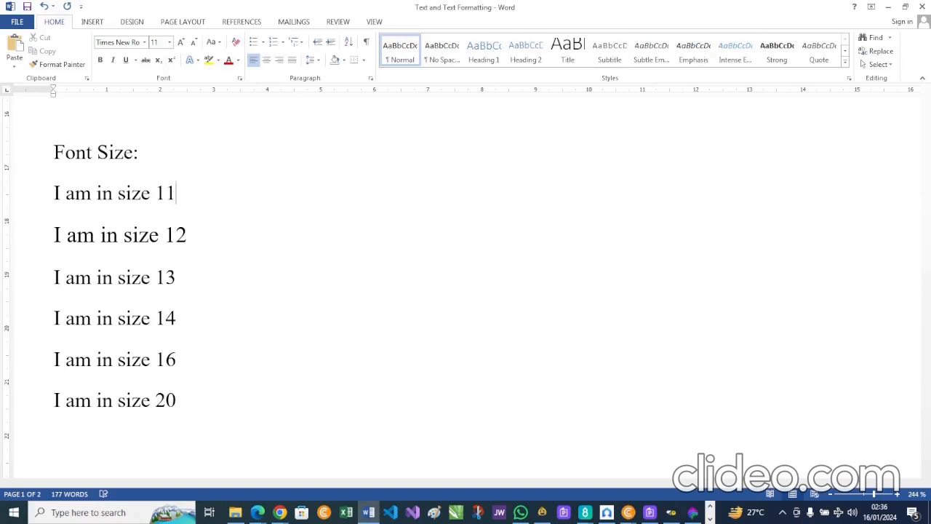
Step: Append "(Default Size)" to the end of the "I am in size 11" line
type("(Deafaul")
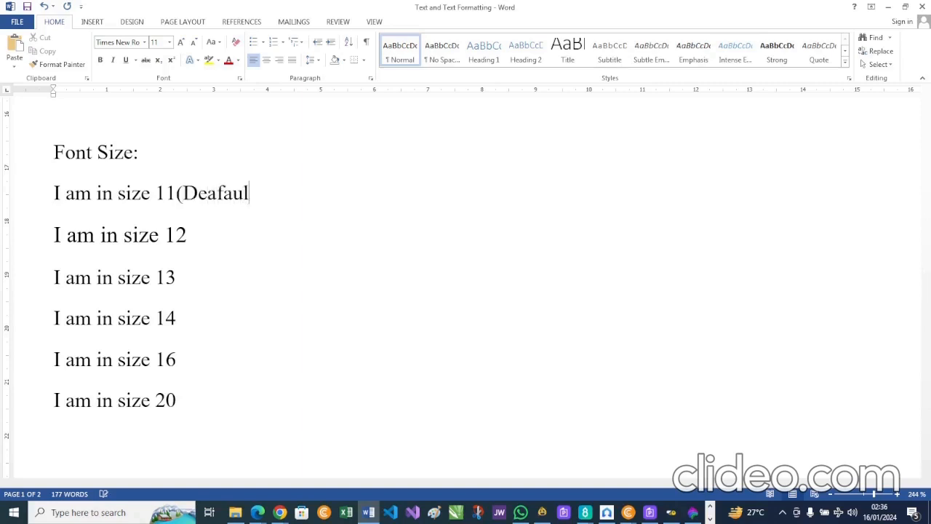
key("BackSpace")
key("BackSpace")
key("BackSpace")
key("BackSpace")
key("BackSpace")
type("faul")
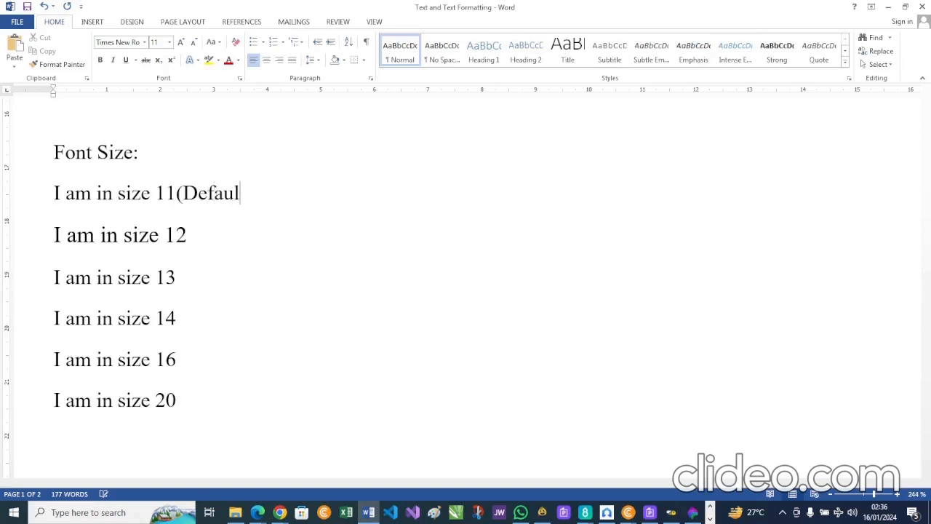
type("t Size;")
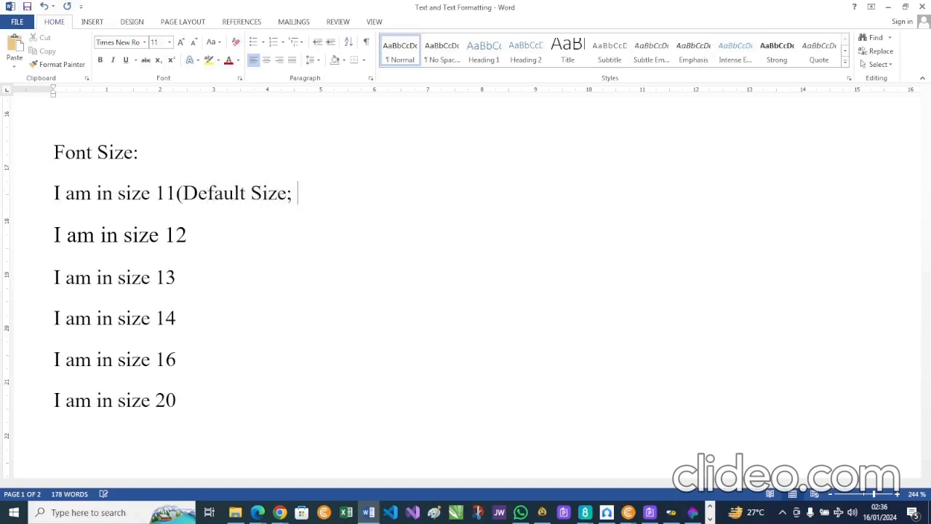
key("BackSpace")
key("BackSpace")
type(")")
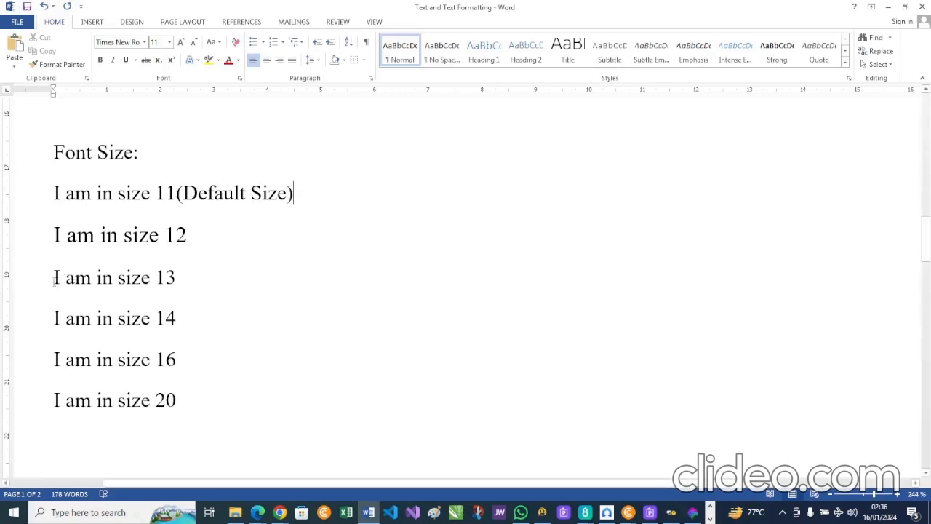
Step: Set the font size of the "I am in size 13" line to 13
left_click_drag(54, 283, 186, 282)
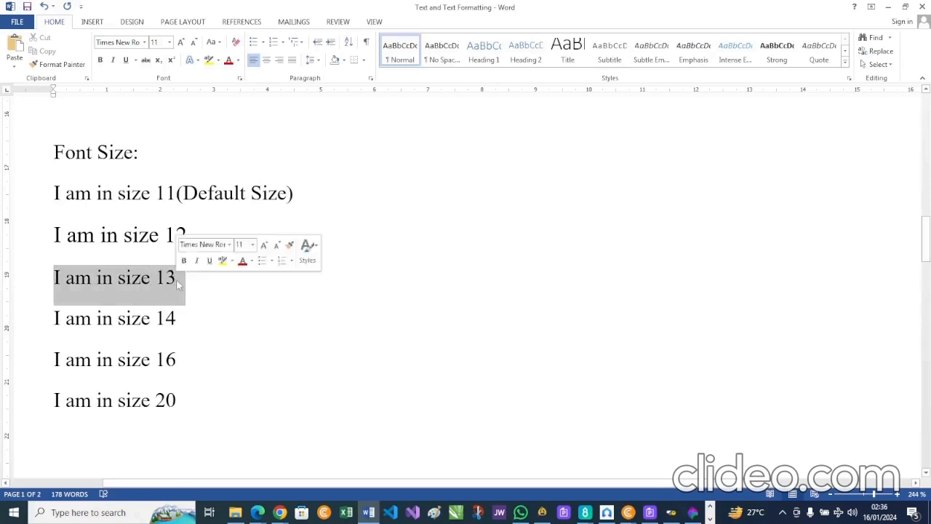
left_click(170, 42)
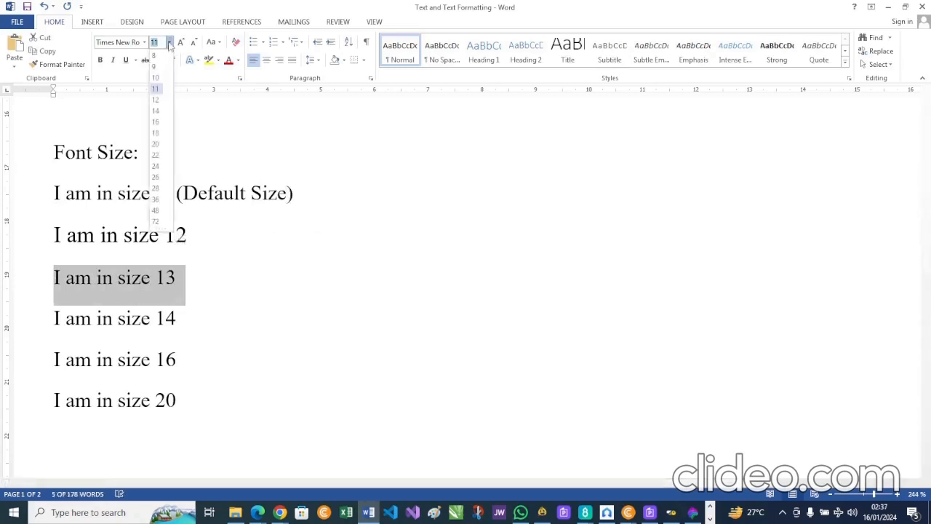
left_click(170, 43)
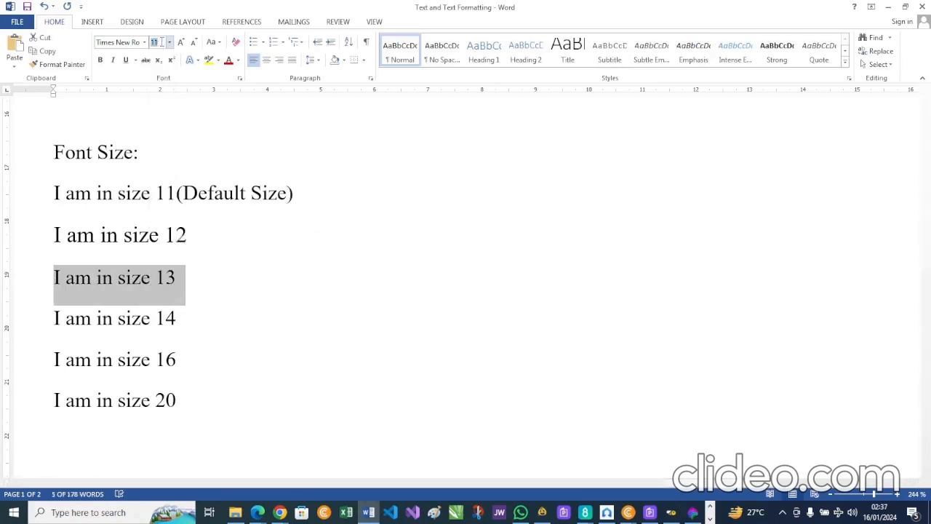
type("13")
key("Return")
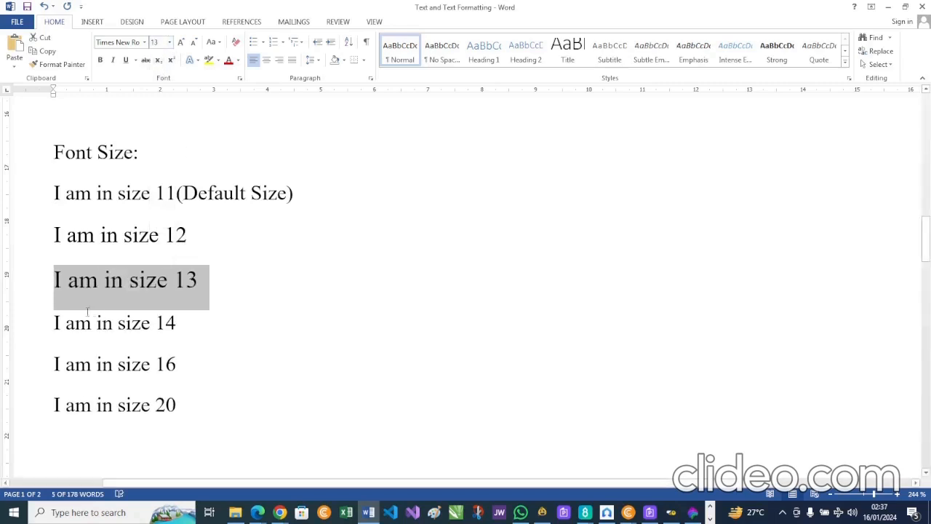
Step: Increase the font size of the "I am in size 14" line one point at a time to 14
left_click_drag(53, 323, 186, 318)
key("ctrl+bracketright")
key("ctrl+bracketright")
key("ctrl+bracketright")
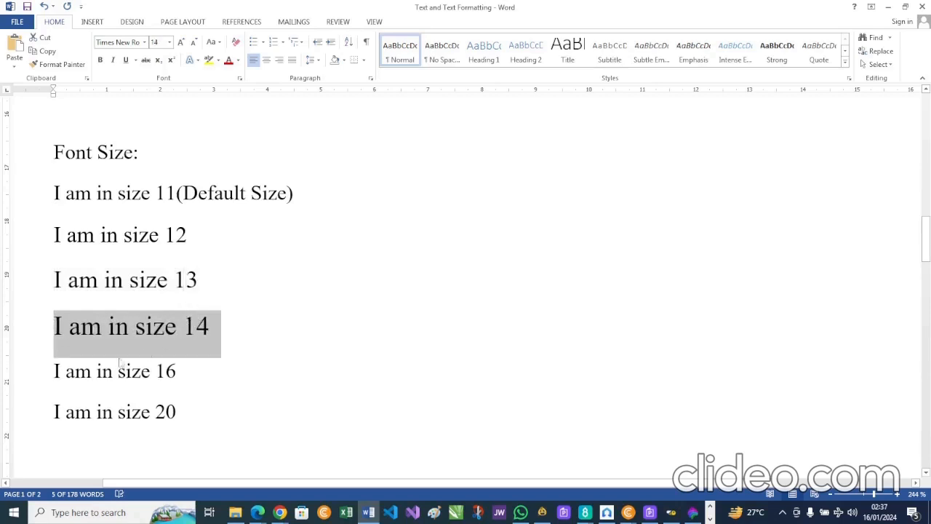
Step: Increase the font size of the "I am in size 16" line one point at a time to 16
left_click_drag(53, 371, 180, 371)
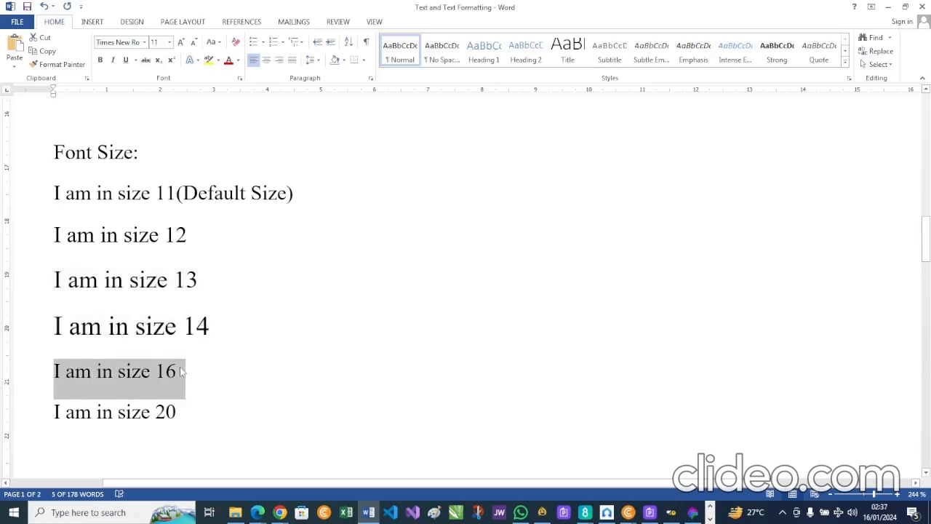
key("ctrl+bracketright")
key("ctrl+bracketright")
key("ctrl+bracketright")
key("ctrl+bracketright")
key("ctrl+bracketright")
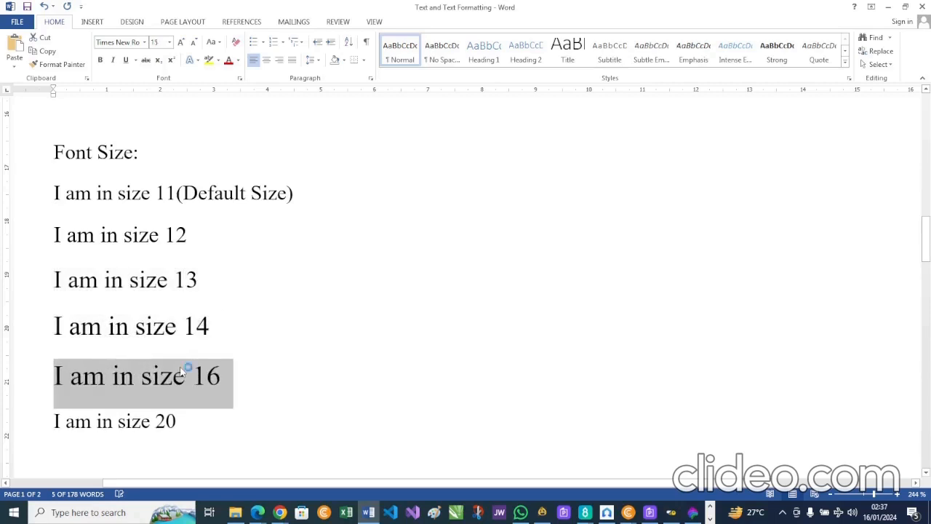
left_click(264, 383)
Step: Increase the font size of the "I am in size 20" line one step at a time to 20
scroll(121, 391, "down", 1)
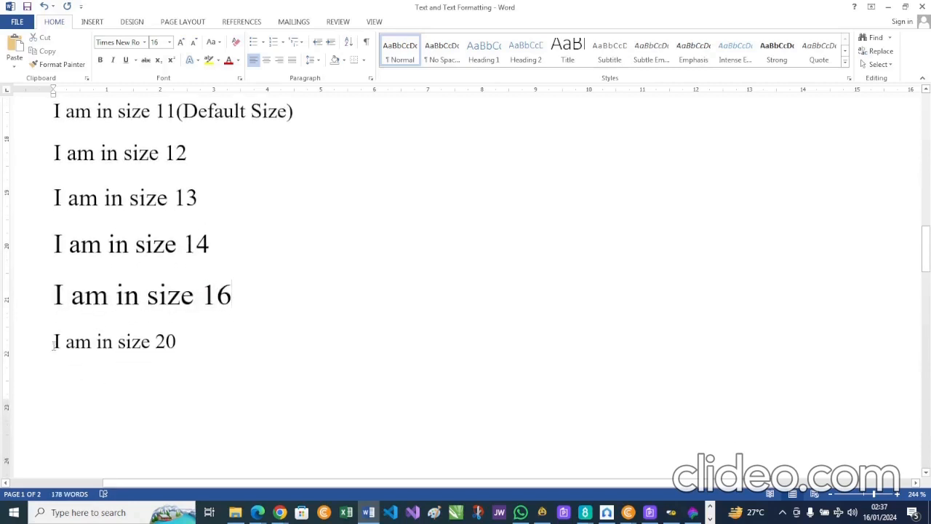
left_click_drag(53, 342, 183, 345)
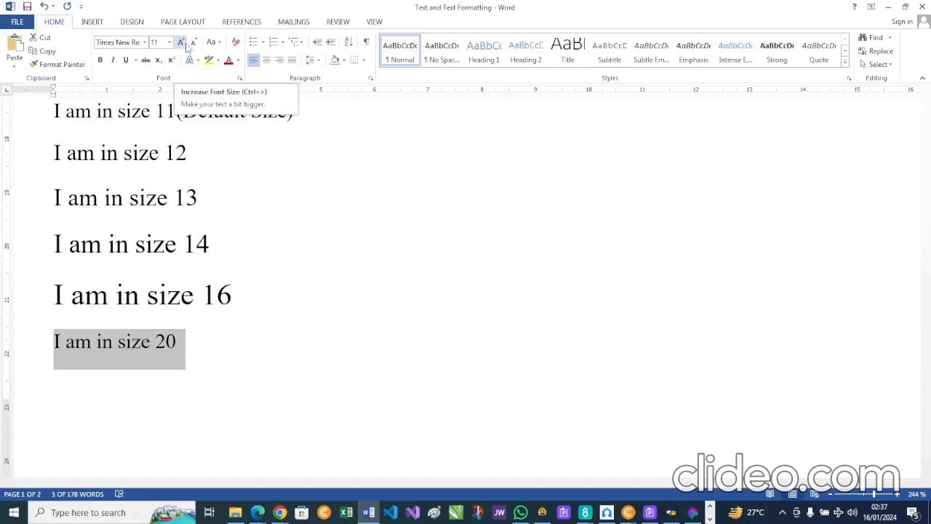
left_click(181, 43)
left_click(182, 42)
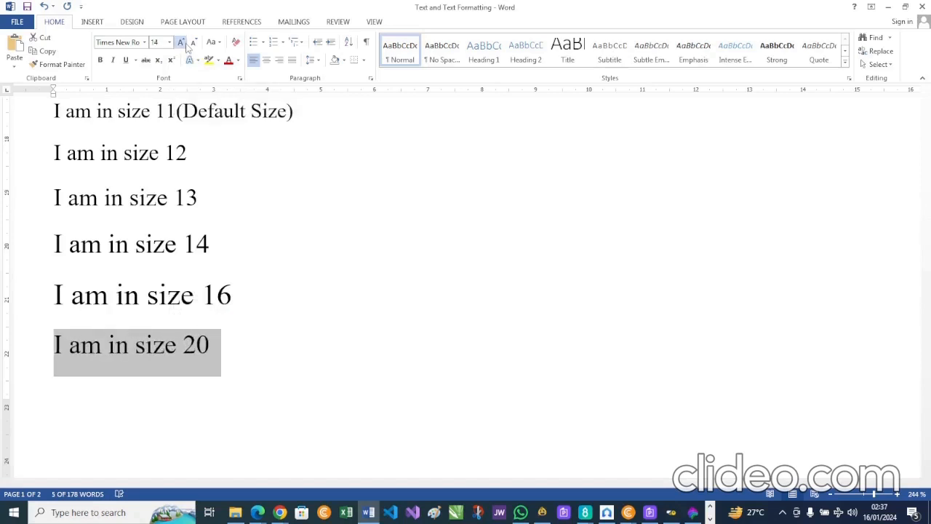
left_click(181, 42)
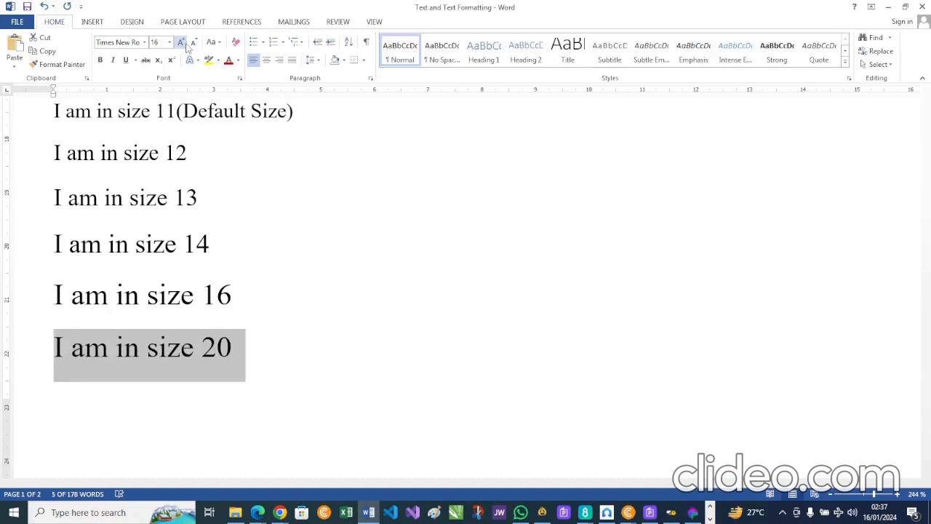
left_click(181, 42)
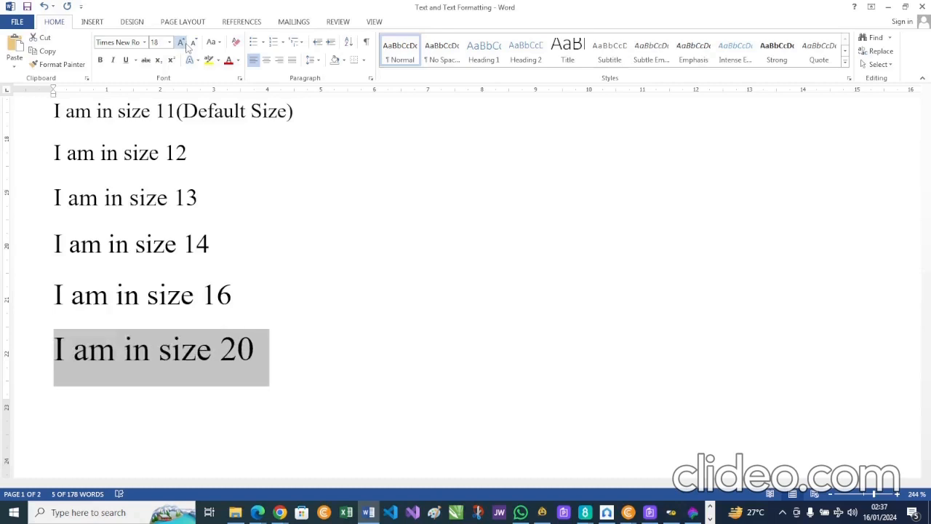
left_click(181, 42)
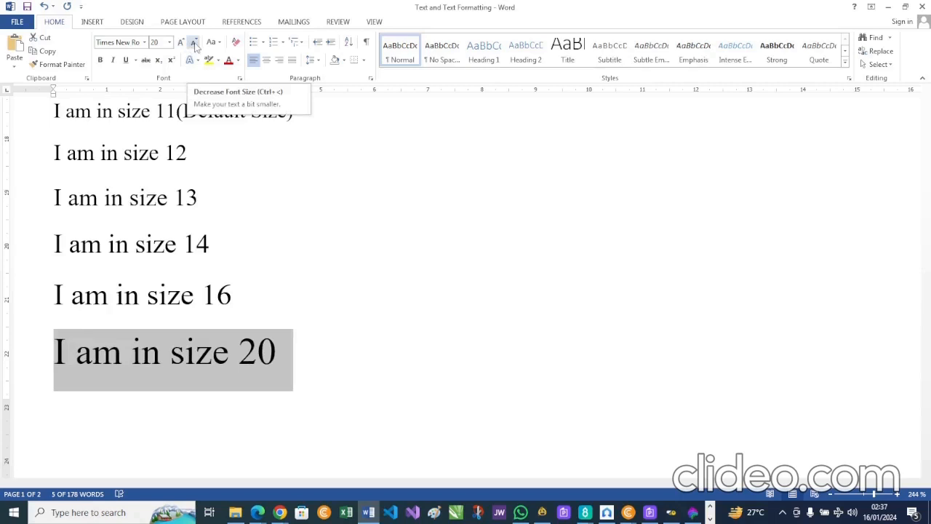
Step: Decrease the font size of the "I am in size 20" line to 16 and raise it back to 20
left_click(195, 44)
left_click(194, 44)
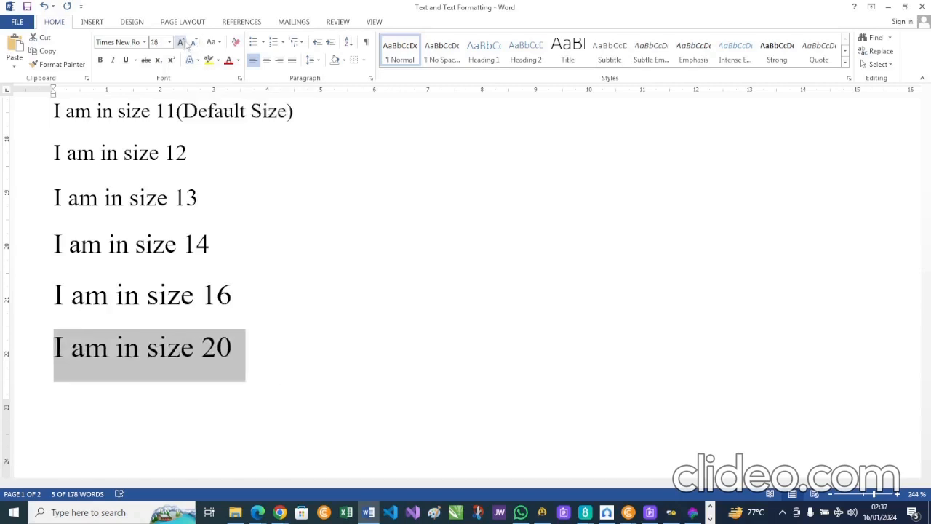
left_click(182, 43)
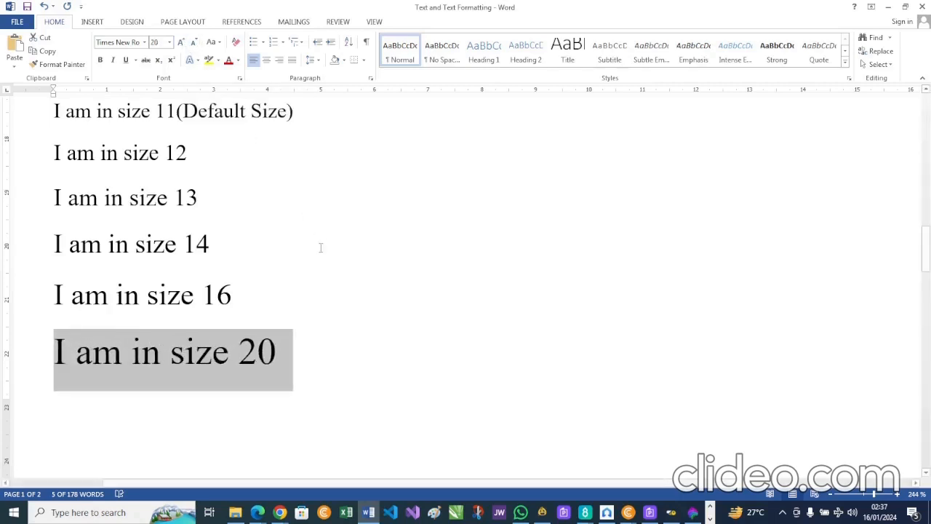
left_click(331, 354)
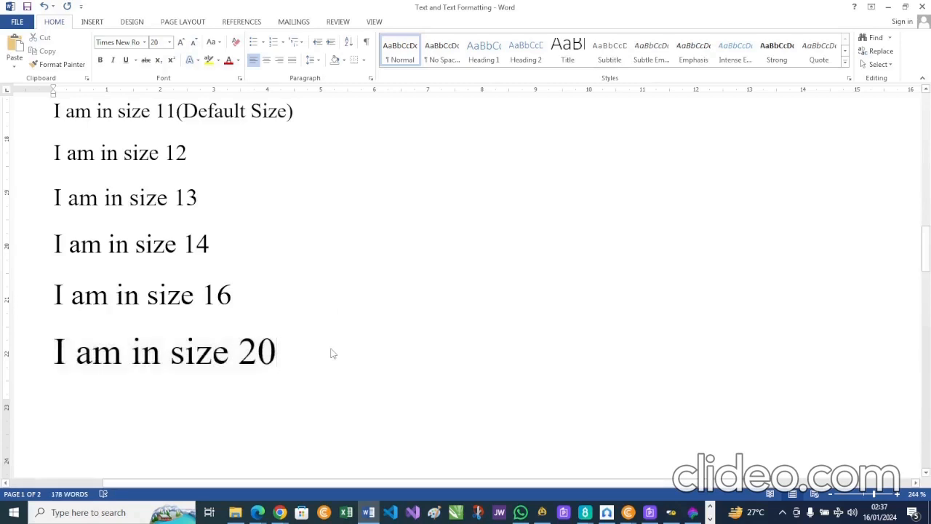
Step: Make the "Font Size:" heading bold
scroll(331, 354, "up", 3)
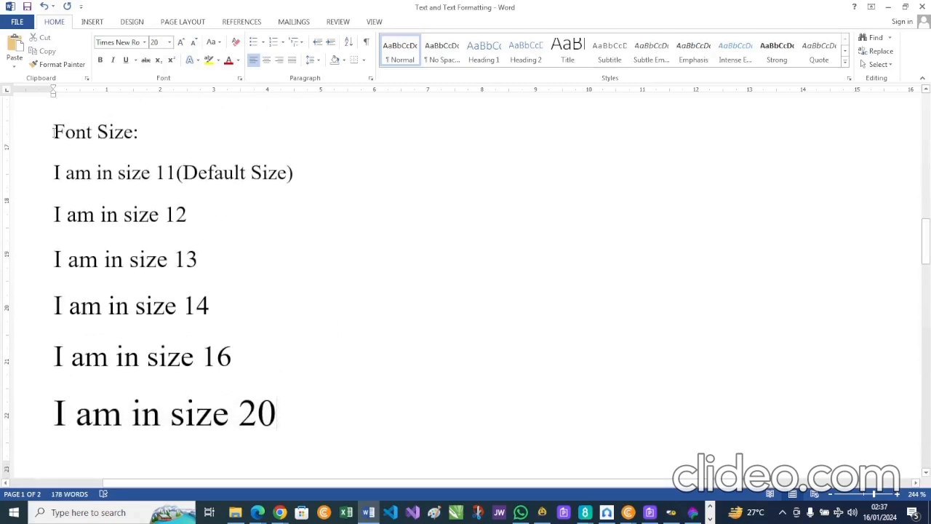
left_click_drag(54, 132, 144, 136)
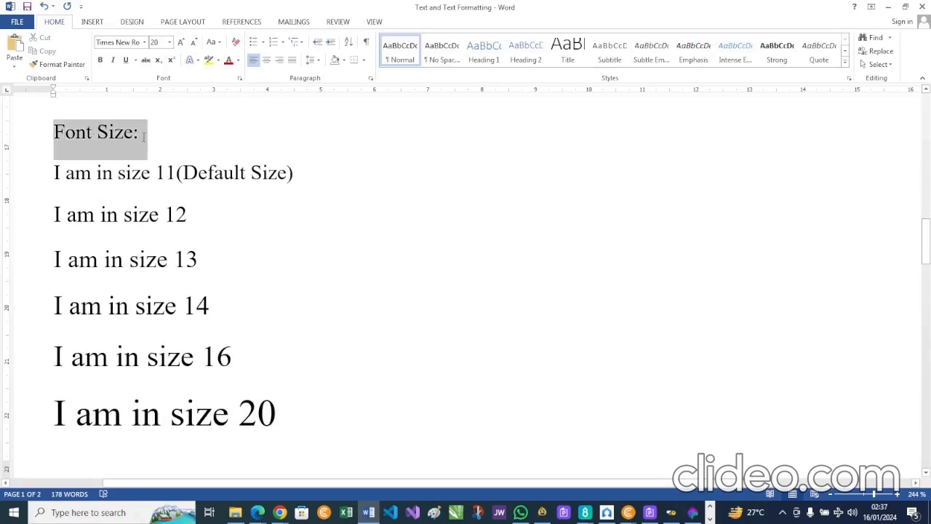
left_click(100, 60)
left_click(190, 147)
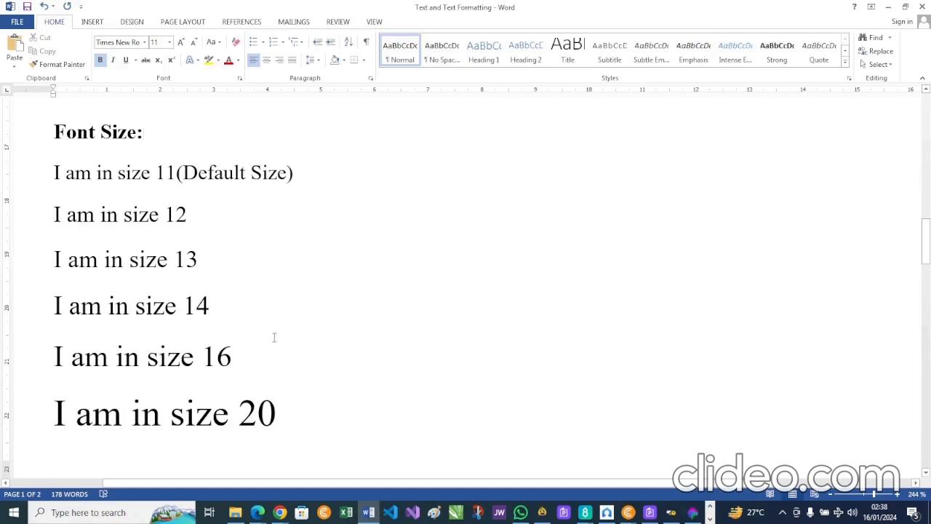
Step: Append " (Mostly used for Headings)" to the end of the "I am in size 16" line
left_click(251, 355)
type("(")
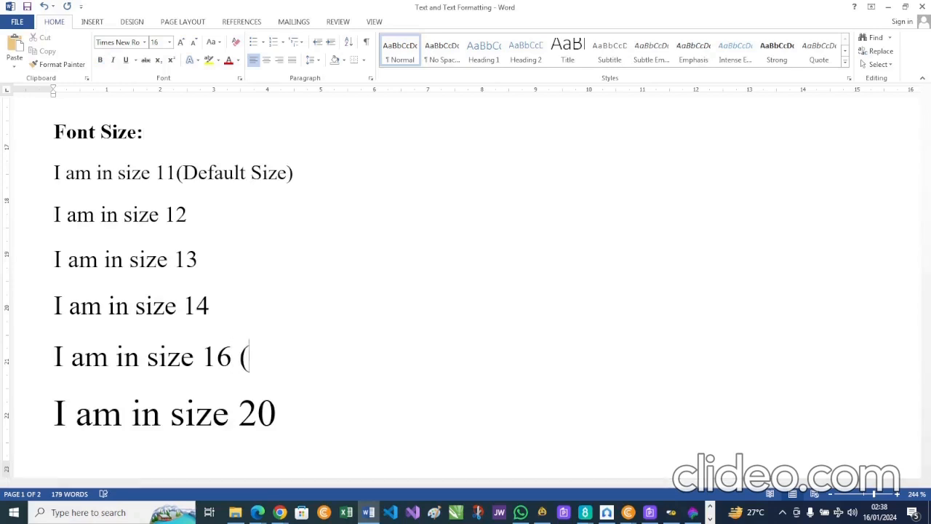
type("Mostly")
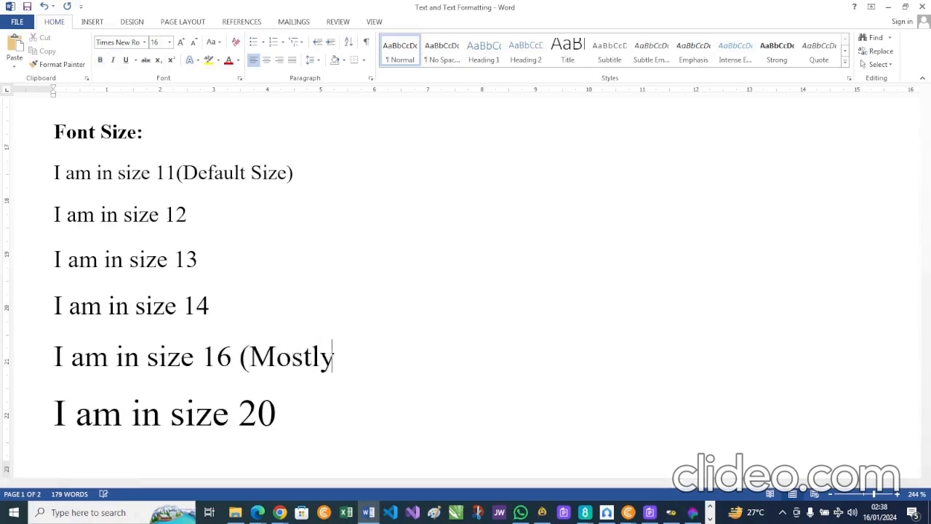
type(" used for ")
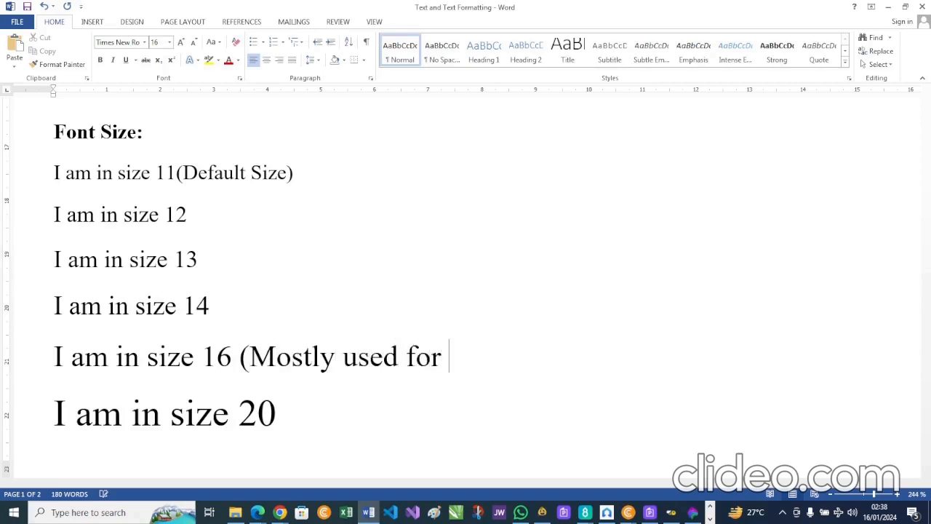
type("Headi")
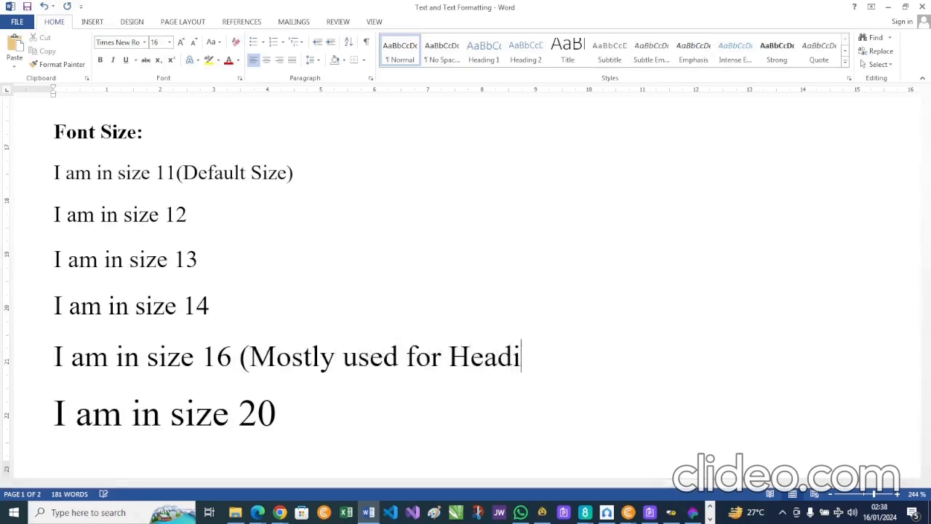
type("ngs)")
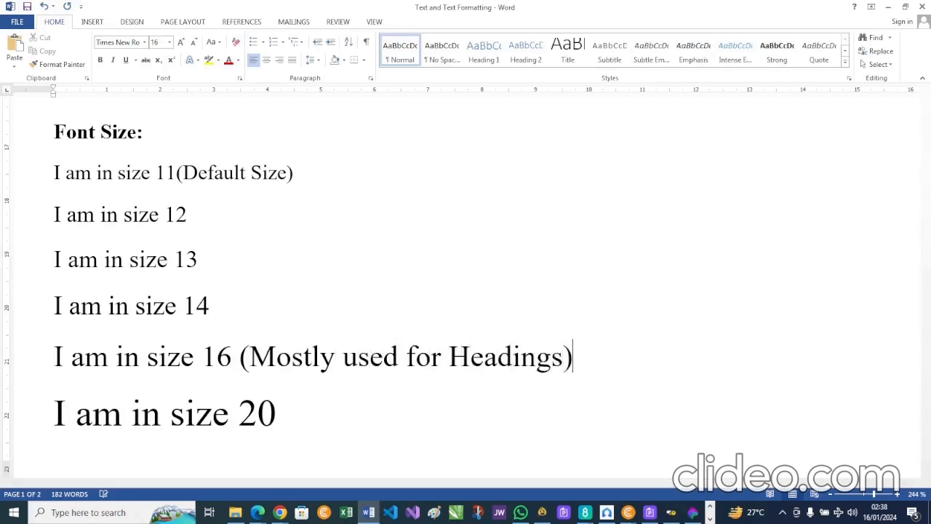
Step: Append " (Sometimes used for Sub-heading)" to the end of the "I am in size 14" line
left_click(220, 306)
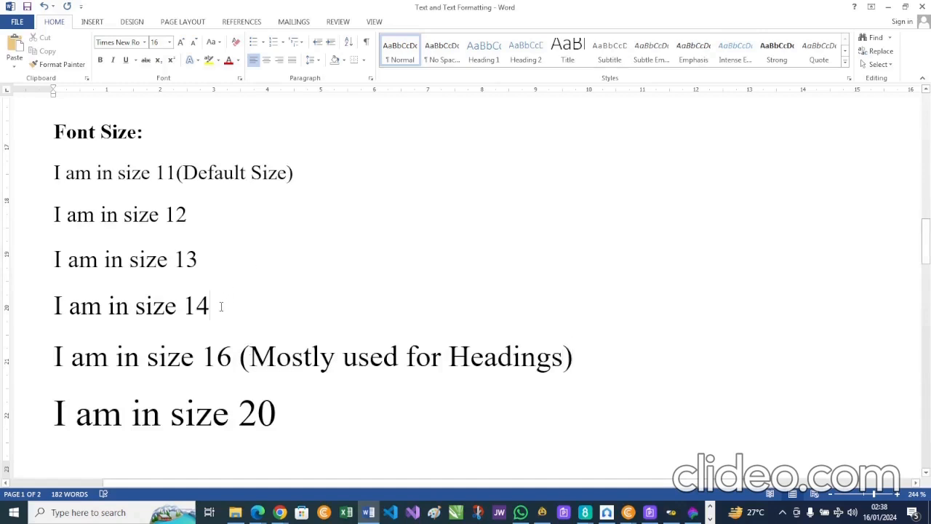
type("(Someim")
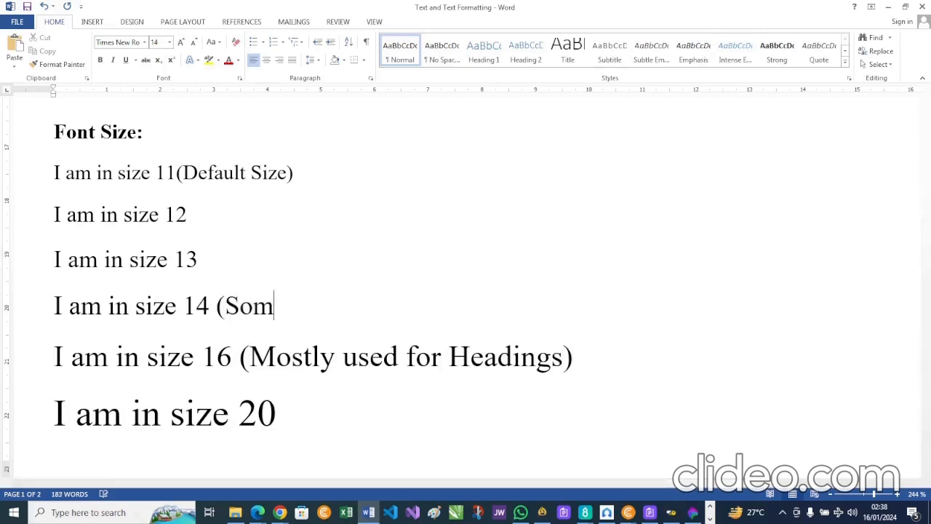
key("BackSpace")
key("BackSpace")
key("BackSpace")
type("t")
key("BackSpace")
type("etimes used")
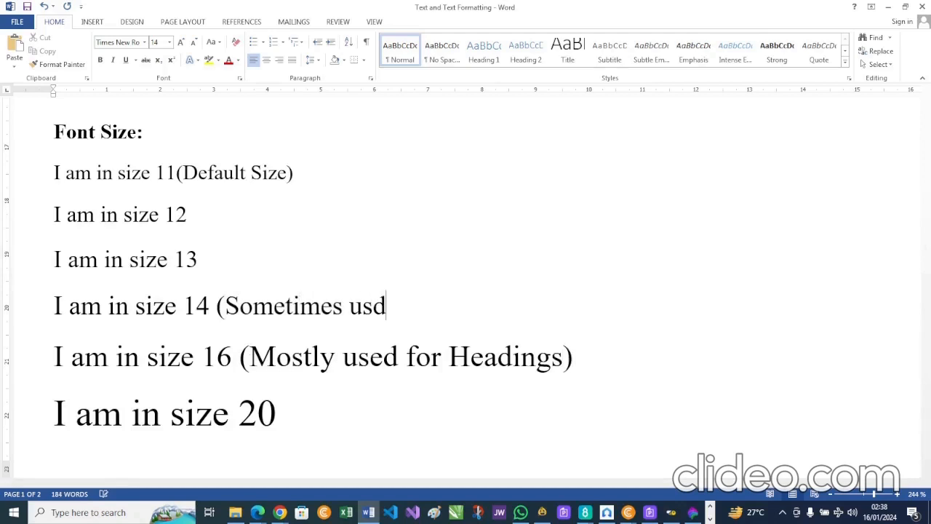
key("BackSpace")
type("ed for Su")
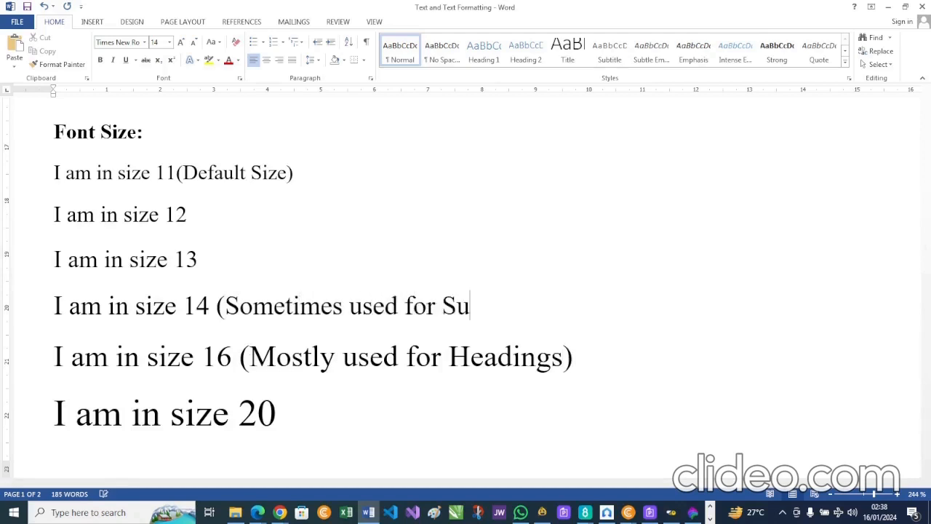
type("b-heading)")
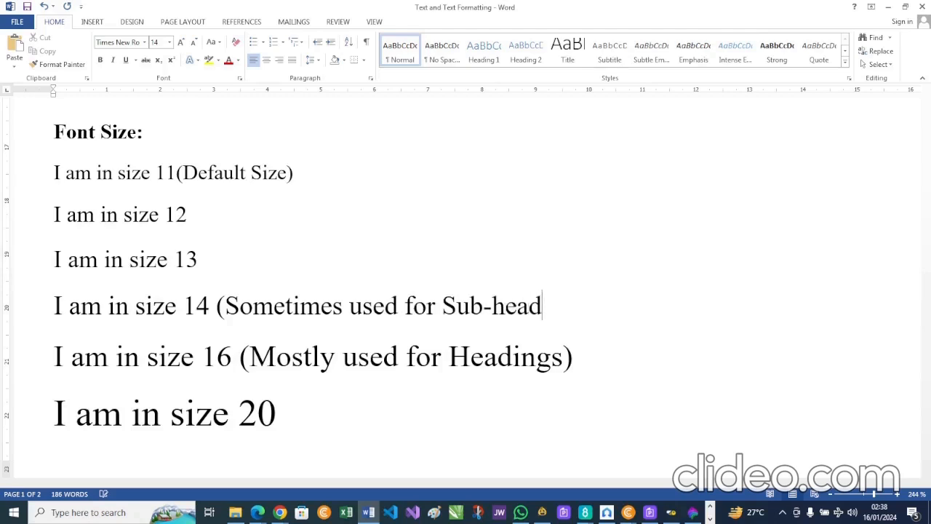
Step: Append " (Can be used for the body of a document)" to the end of the "I am in size 13" line
left_click(229, 260)
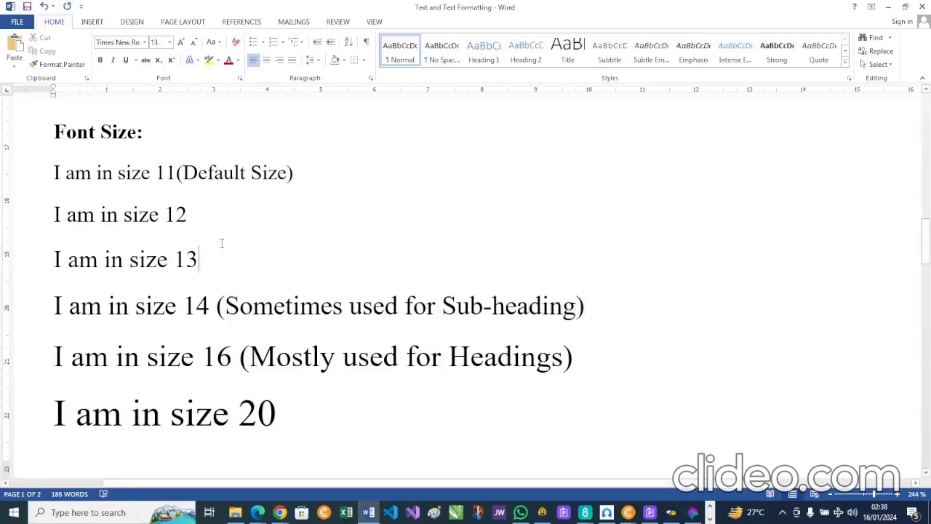
type("(Can")
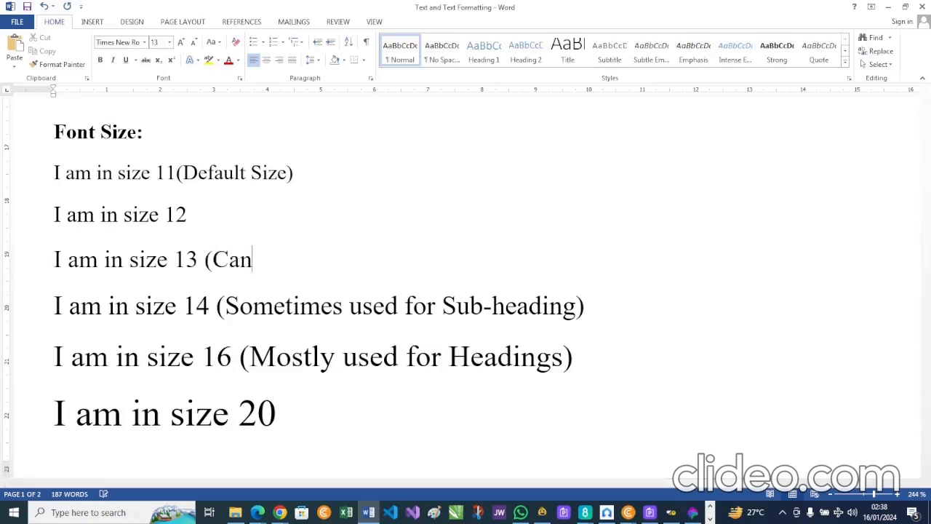
type(" be used for he")
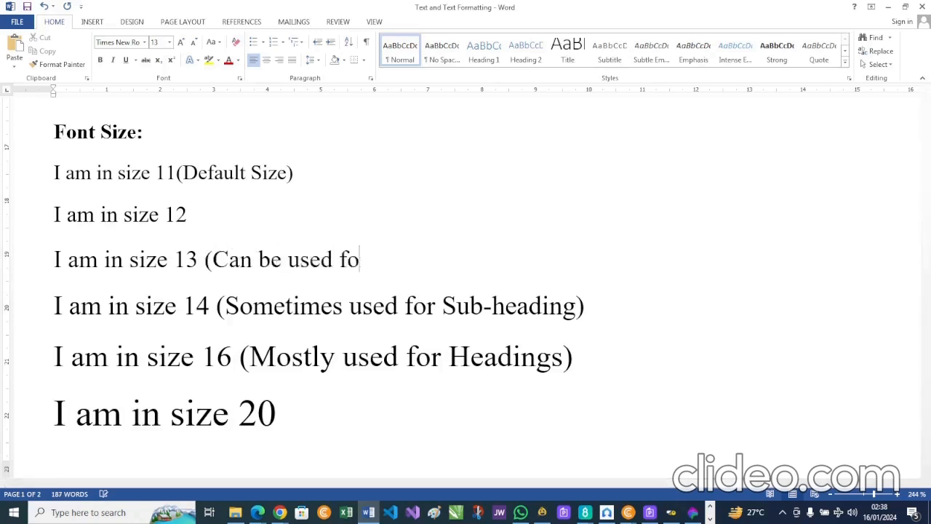
key("BackSpace")
key("BackSpace")
type("the body of a ")
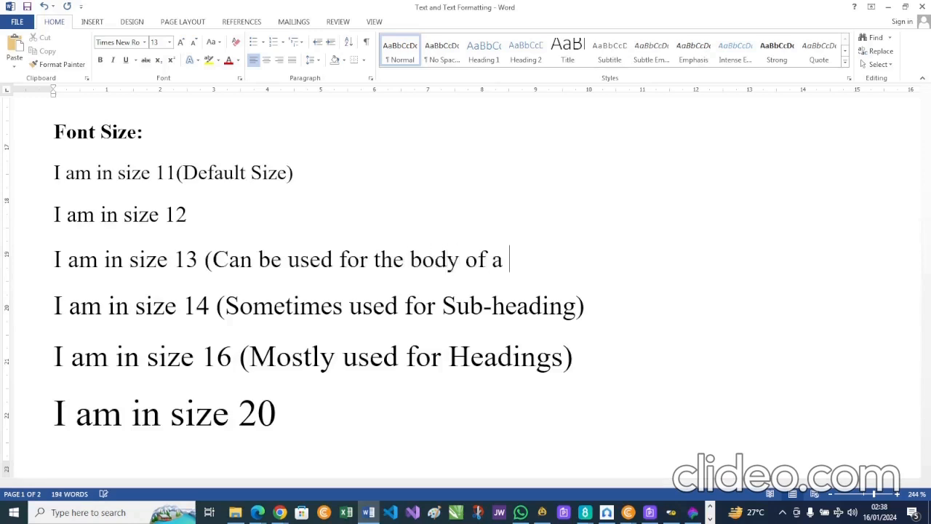
type("doucment")
key("BackSpace")
key("BackSpace")
key("BackSpace")
key("BackSpace")
key("BackSpace")
key("BackSpace")
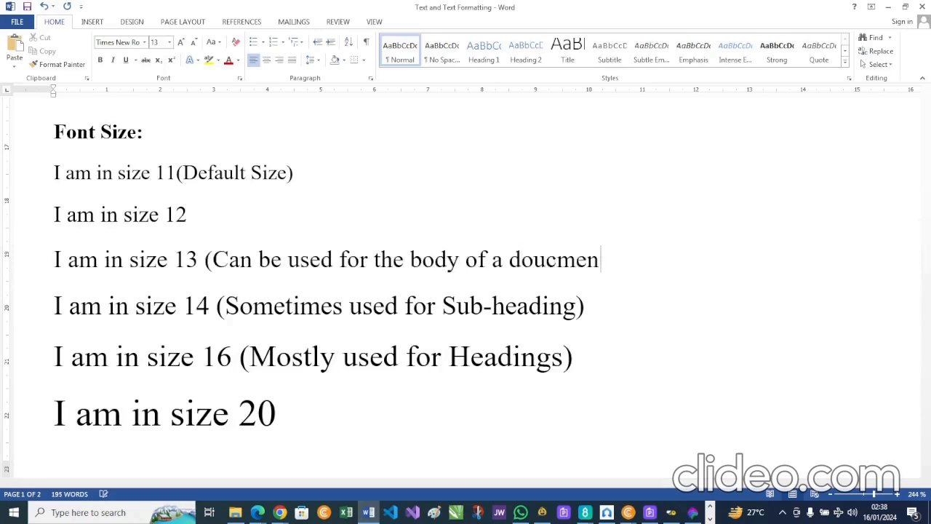
type("cument)")
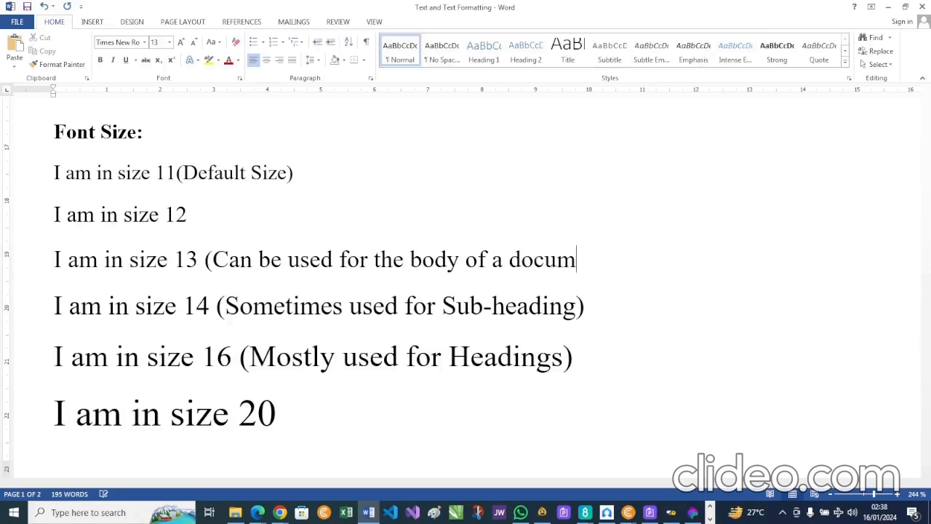
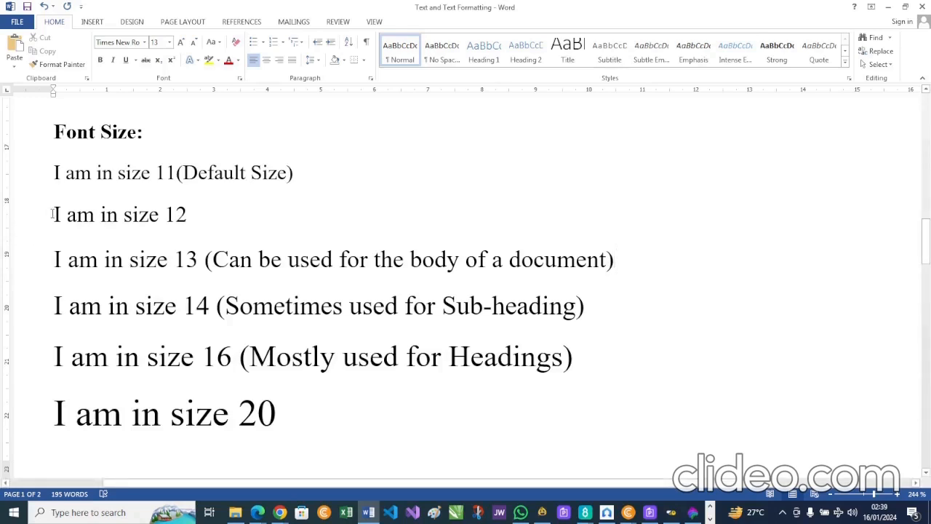
Step: Increase the Bookman Old Style sample sentence under "Applying Font Style" to size 12 and reduce it back to 11
left_click_drag(53, 214, 193, 209)
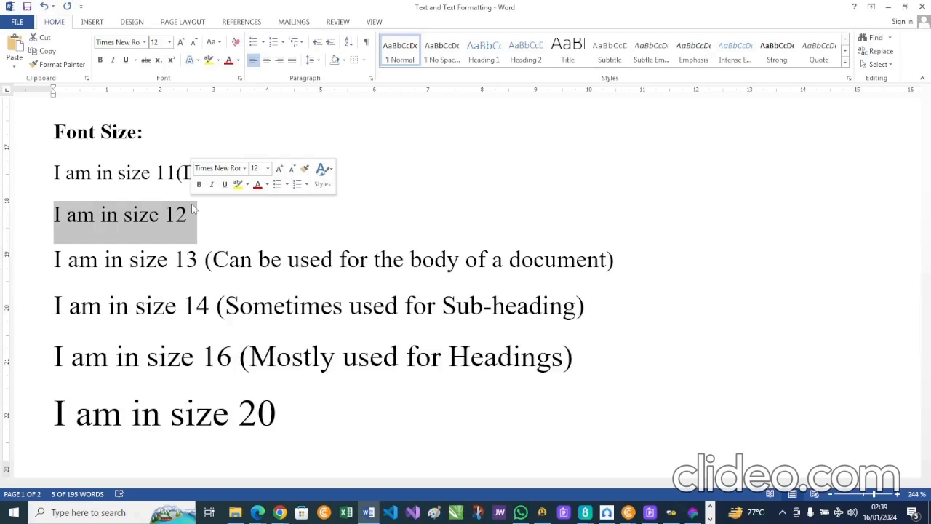
scroll(193, 209, "up", 10)
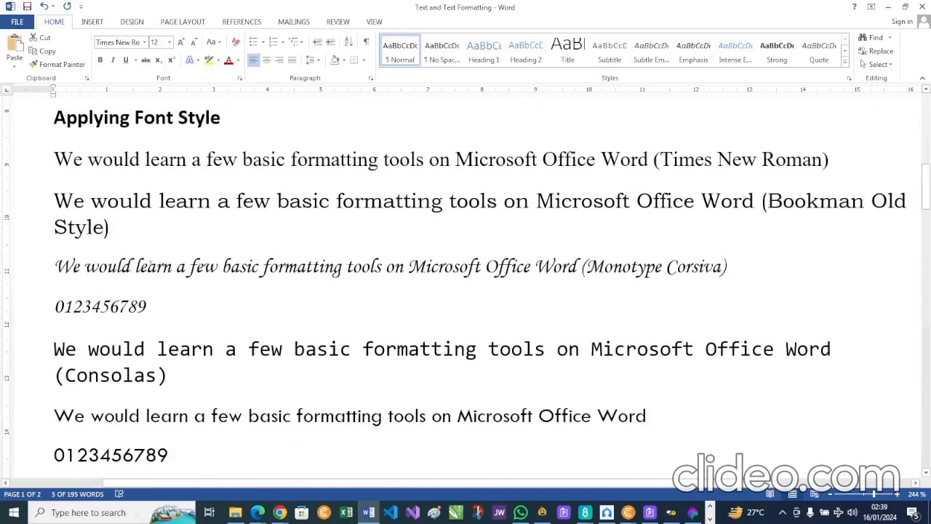
left_click(143, 205)
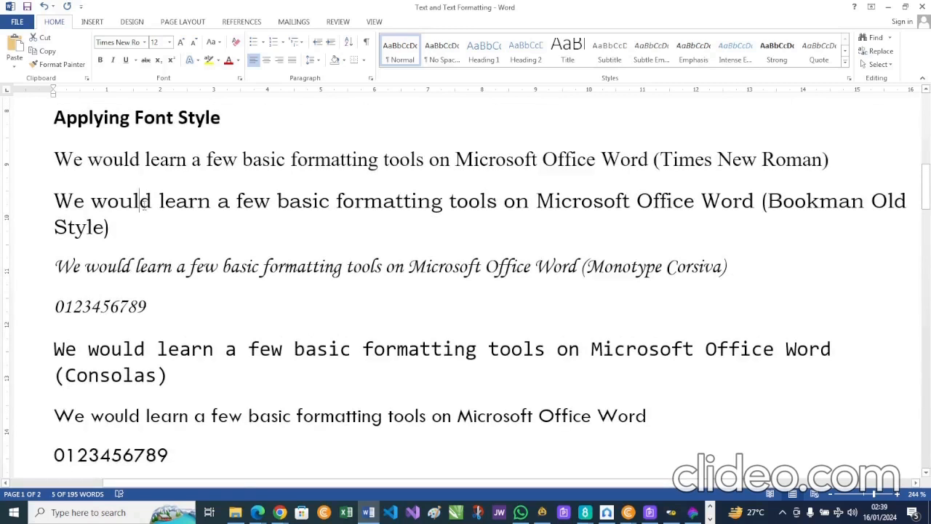
left_click(56, 194)
left_click_drag(56, 196, 120, 232)
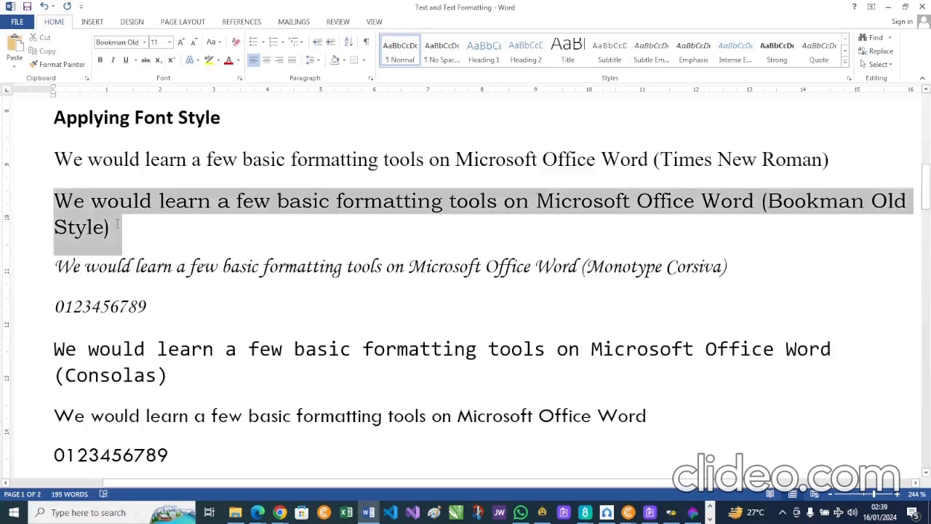
left_click(182, 45)
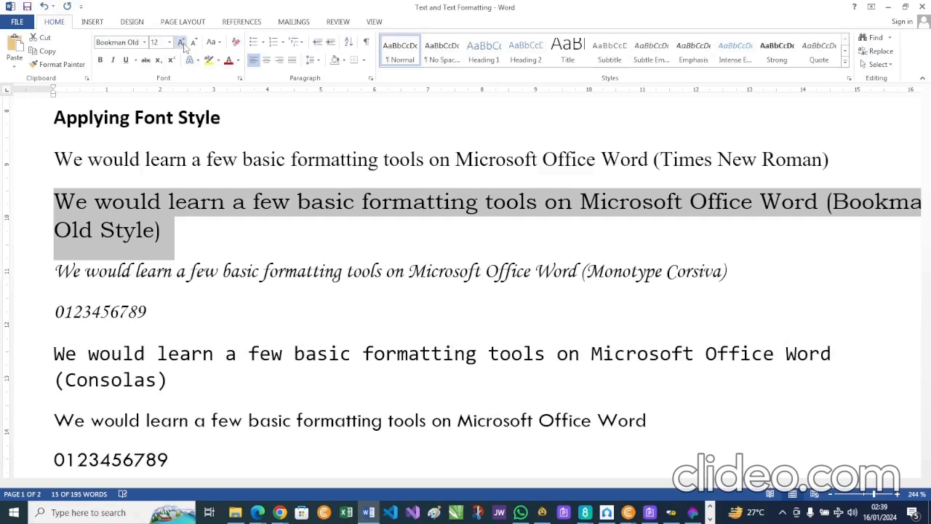
left_click(192, 43)
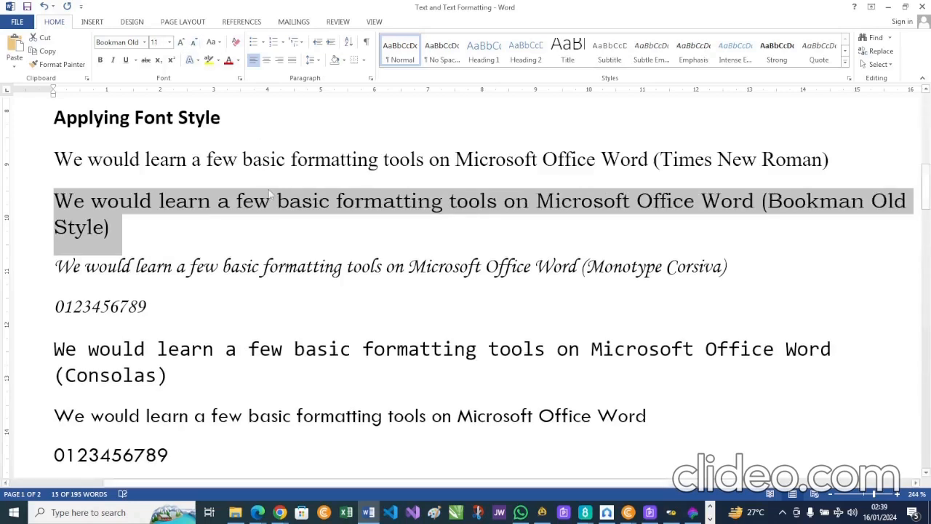
Step: Add "Alignment" as a list item after "Paragraph Spacing" and leave an unbulleted blank line below it
scroll(269, 193, "down", 10)
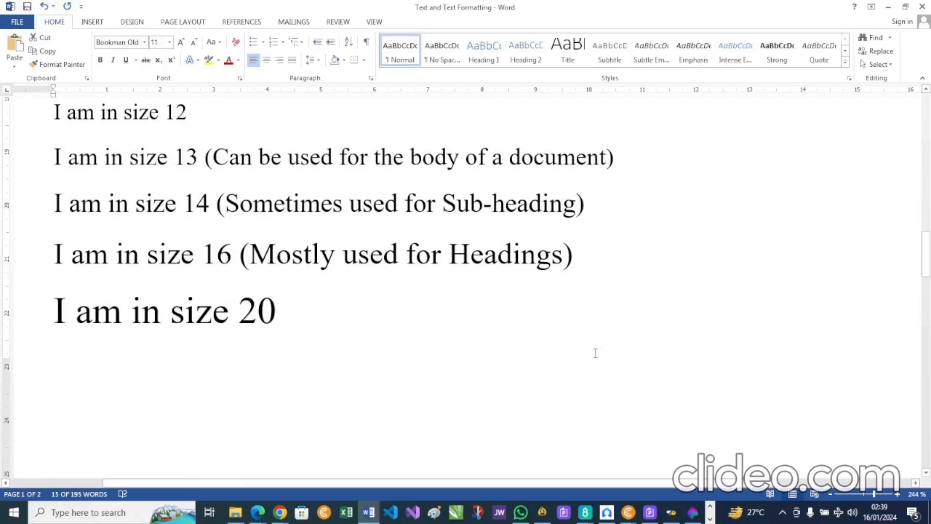
scroll(430, 238, "up", 12)
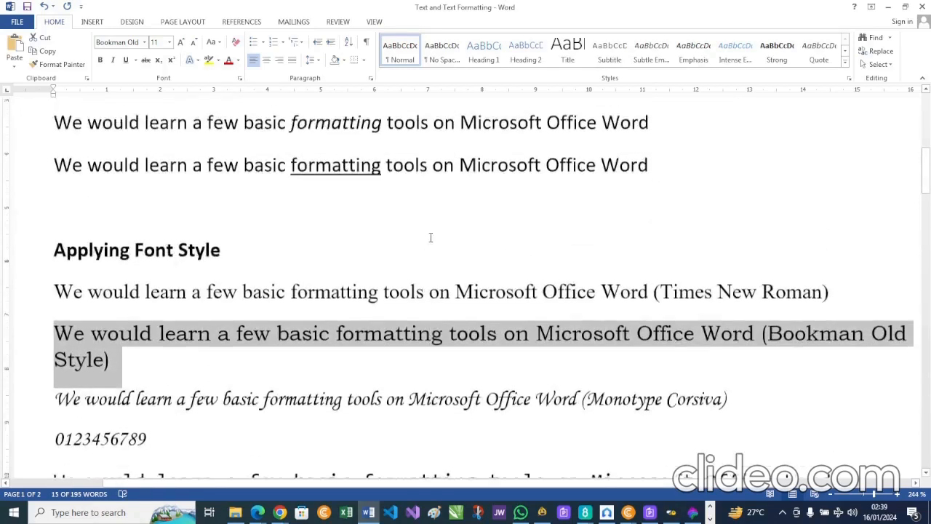
scroll(430, 237, "up", 3)
scroll(430, 237, "down", 11)
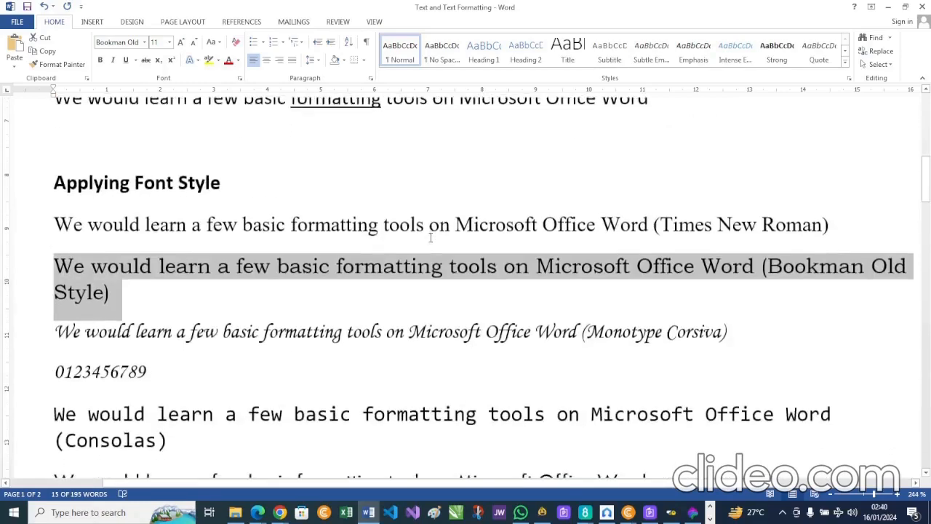
scroll(430, 237, "down", 6)
scroll(430, 238, "up", 9)
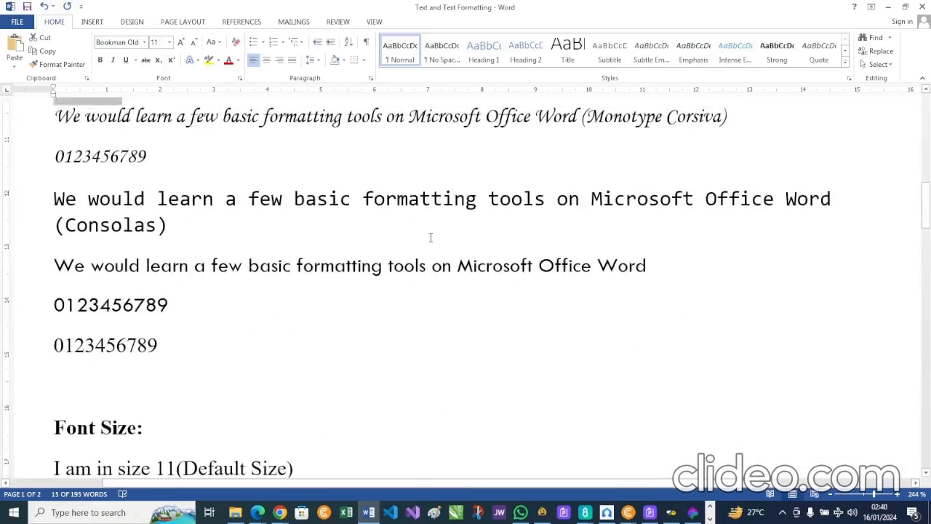
scroll(430, 237, "up", 10)
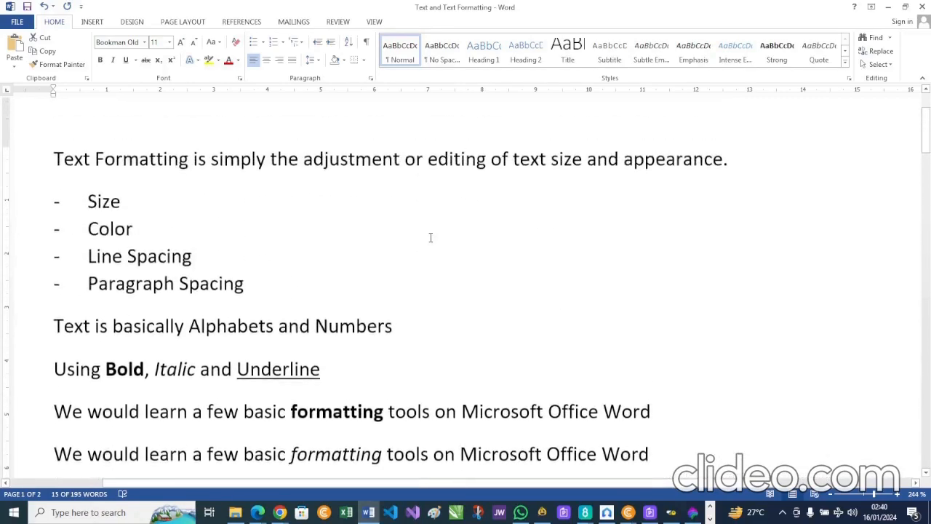
left_click(253, 291)
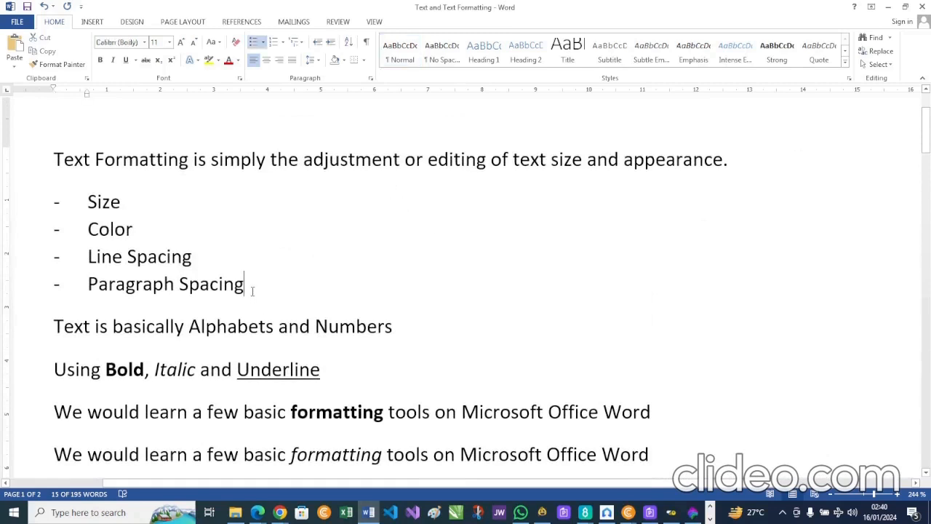
key("Return")
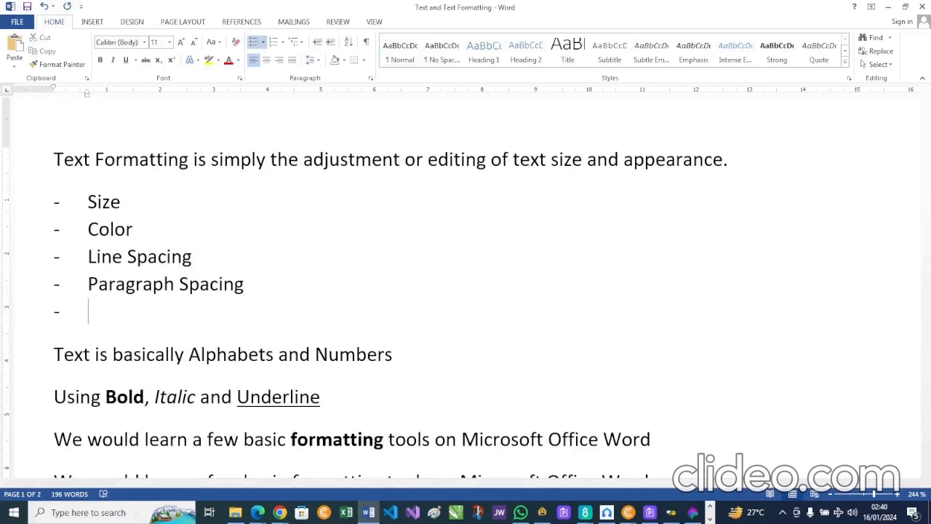
type("Alignment")
key("Return")
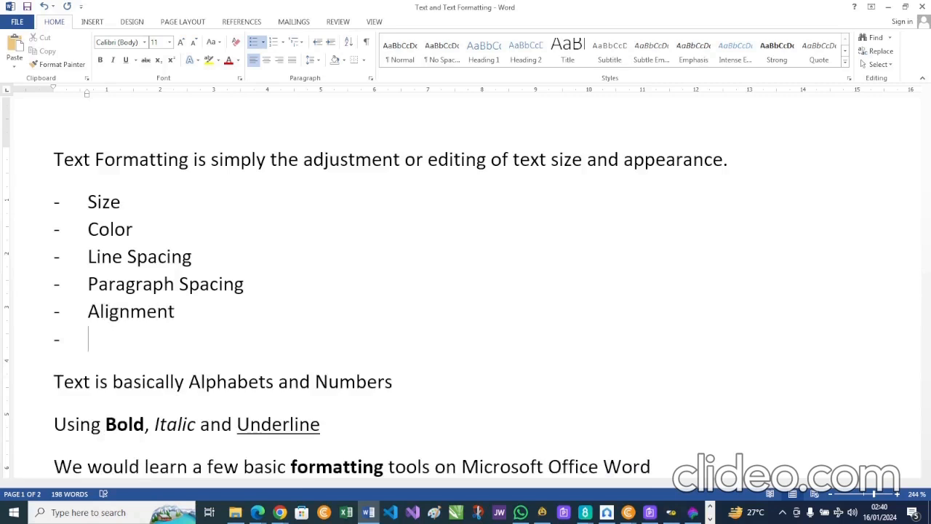
key("BackSpace")
key("BackSpace")
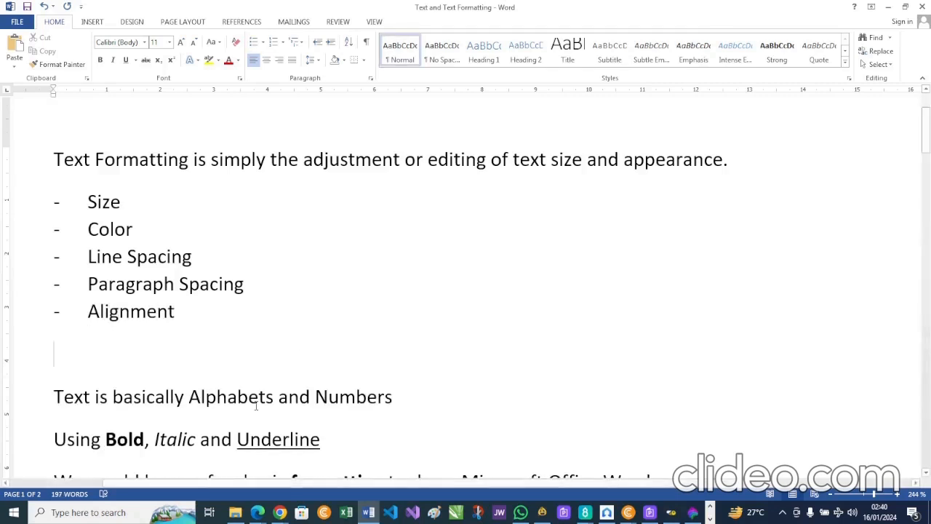
Step: Add two new paragraphs after the "I am in size 20" line and set the last one to font size 13
scroll(255, 407, "down", 3)
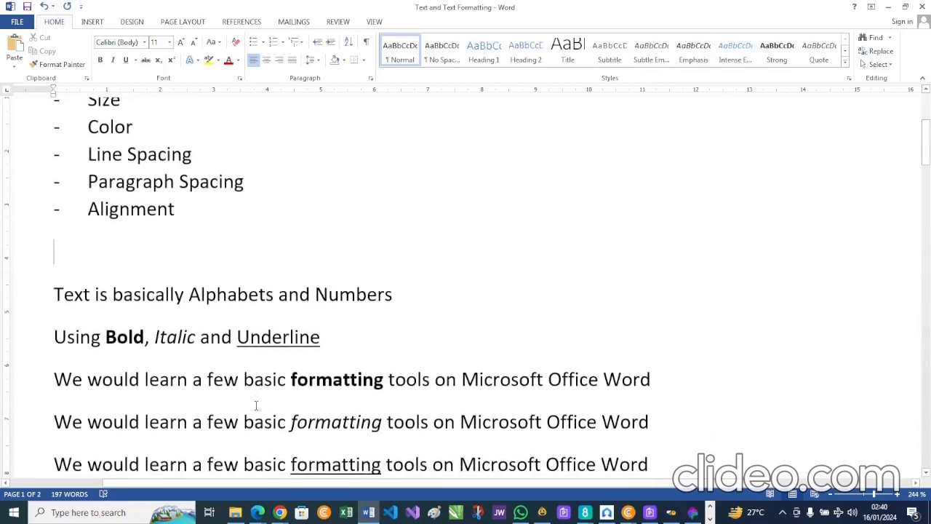
scroll(255, 406, "down", 15)
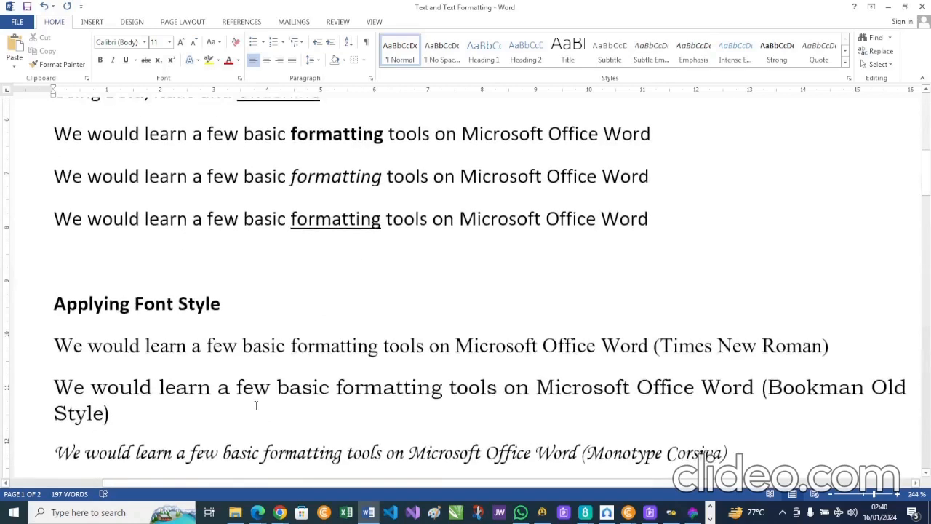
scroll(256, 406, "down", 10)
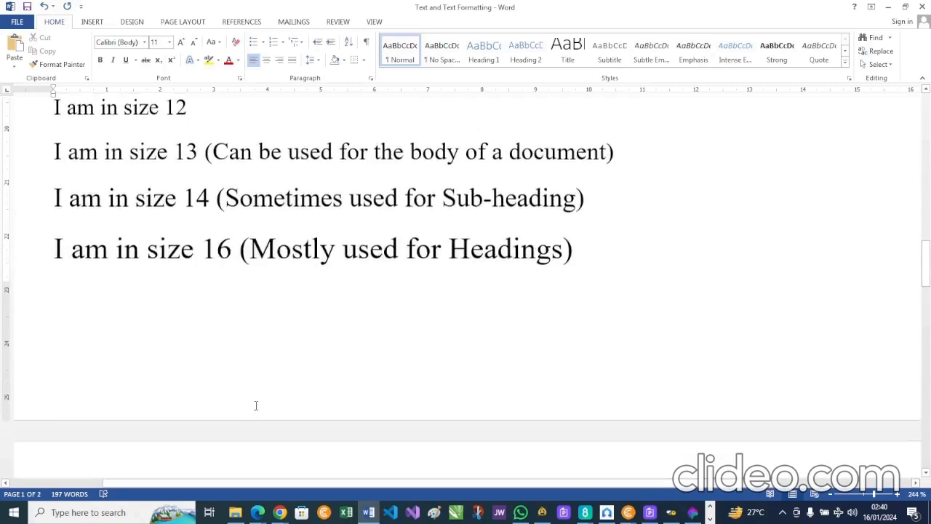
scroll(256, 406, "down", 1)
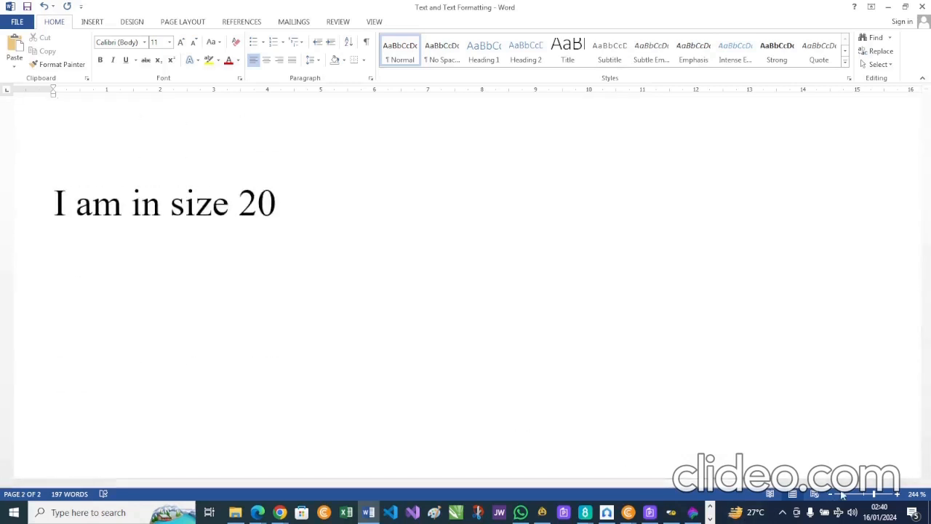
left_click(863, 495)
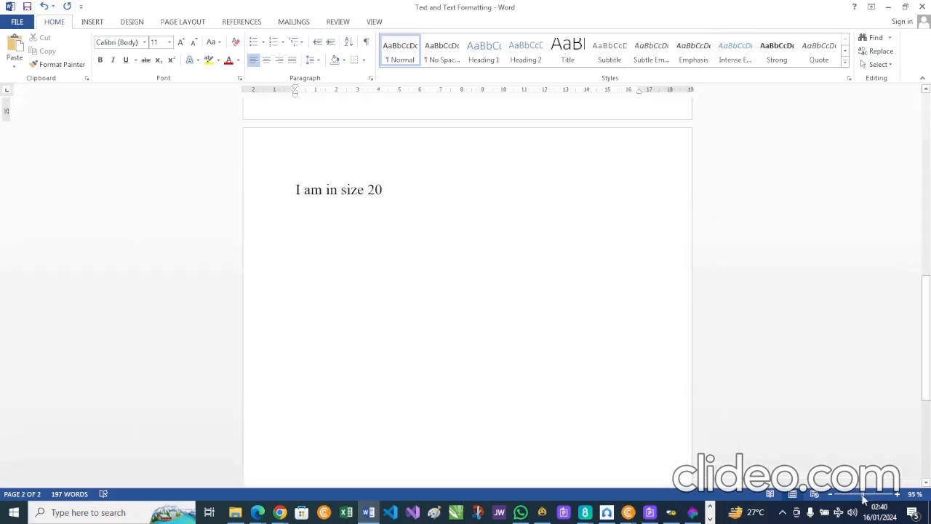
left_click(387, 189)
key("Return")
key("Return")
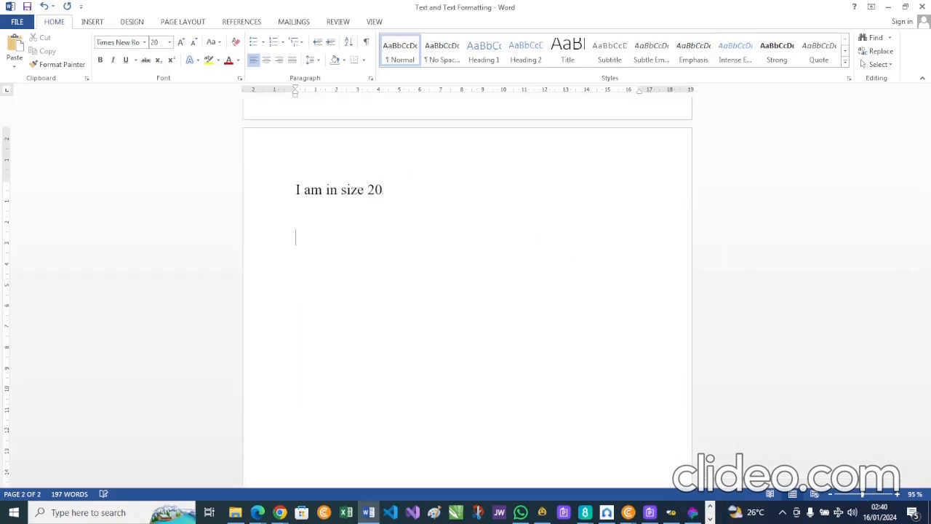
key("shift+Right")
key("ctrl+bracketleft")
Step: Write the heading line "Alignment:" in the size 13 paragraph and start a new line below it
left_click(872, 498)
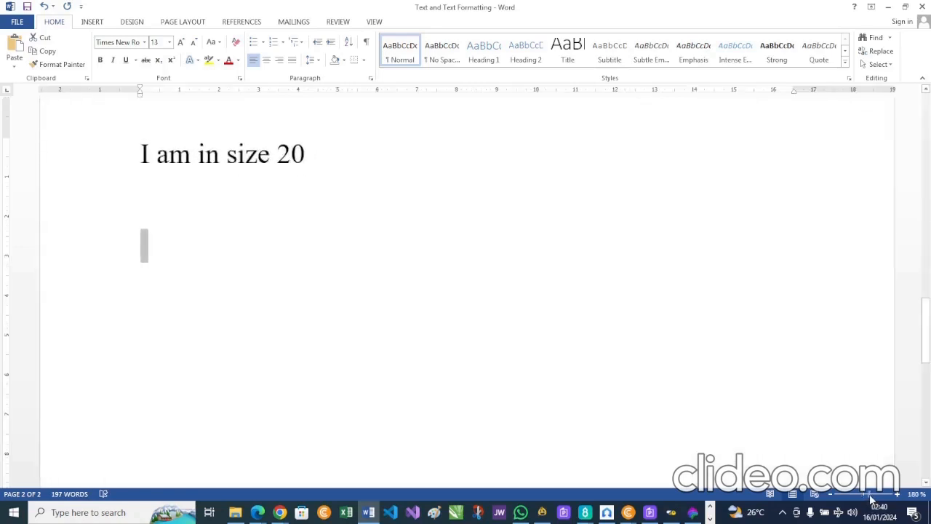
left_click(186, 254)
type("a")
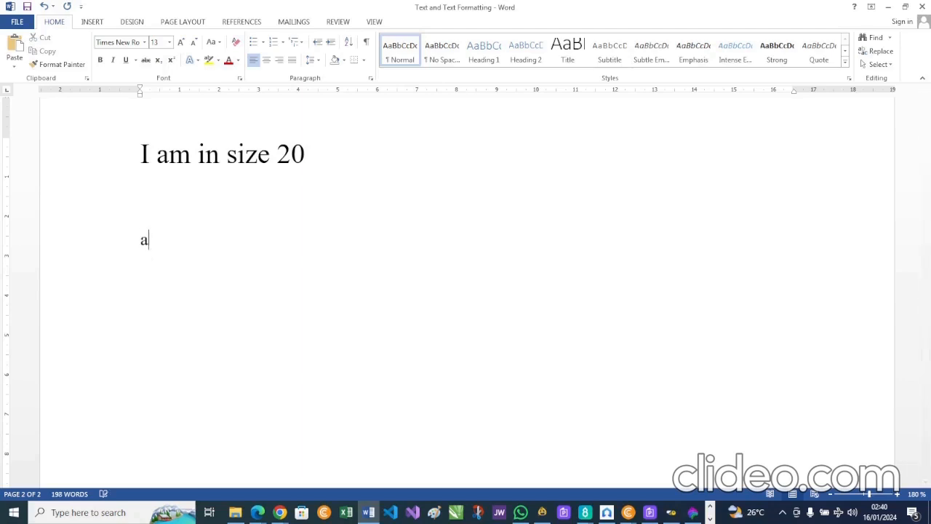
key("BackSpace")
type("Alignment:")
key("Return")
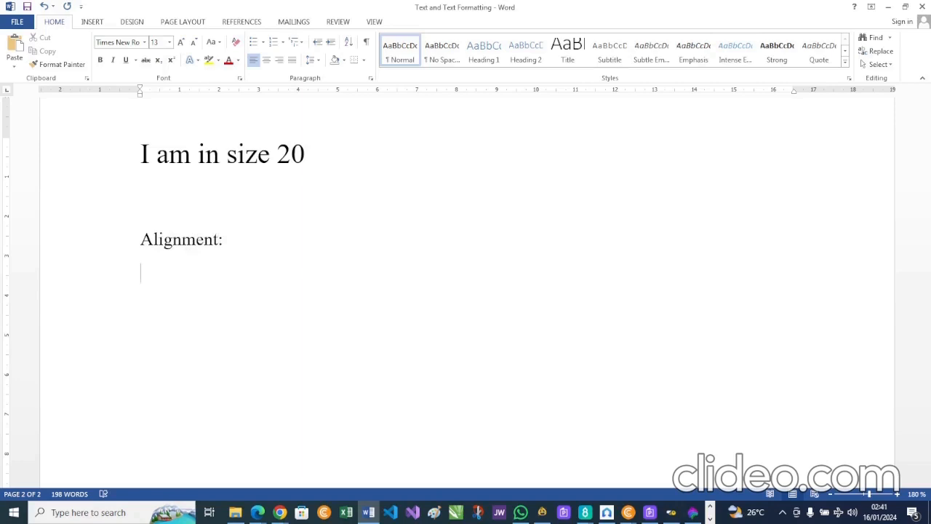
Step: Write "Left, Right, Center and Justify Alignment" on the line below "Alignment:"
type("Left Alignment, ")
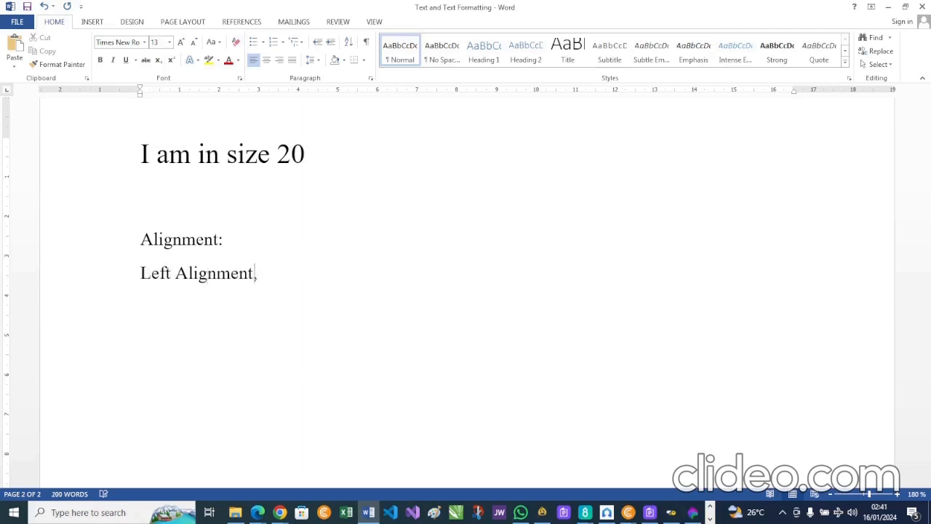
type("Right Align")
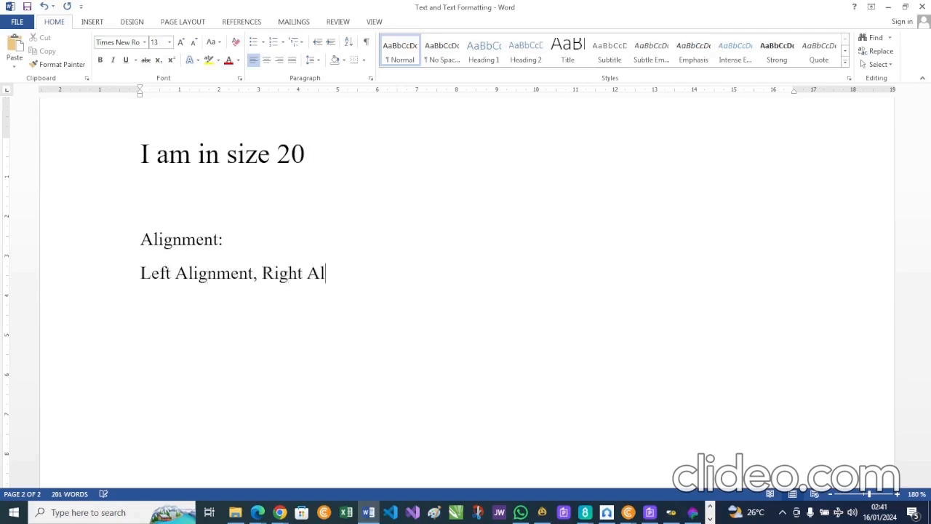
key("BackSpace")
key("BackSpace")
key("BackSpace")
key("BackSpace")
key("BackSpace")
key("BackSpace")
key("BackSpace")
key("BackSpace")
key("BackSpace")
key("BackSpace")
key("BackSpace")
key("BackSpace")
key("BackSpace")
key("BackSpace")
key("BackSpace")
key("BackSpace")
key("BackSpace")
key("BackSpace")
key("BackSpace")
key("BackSpace")
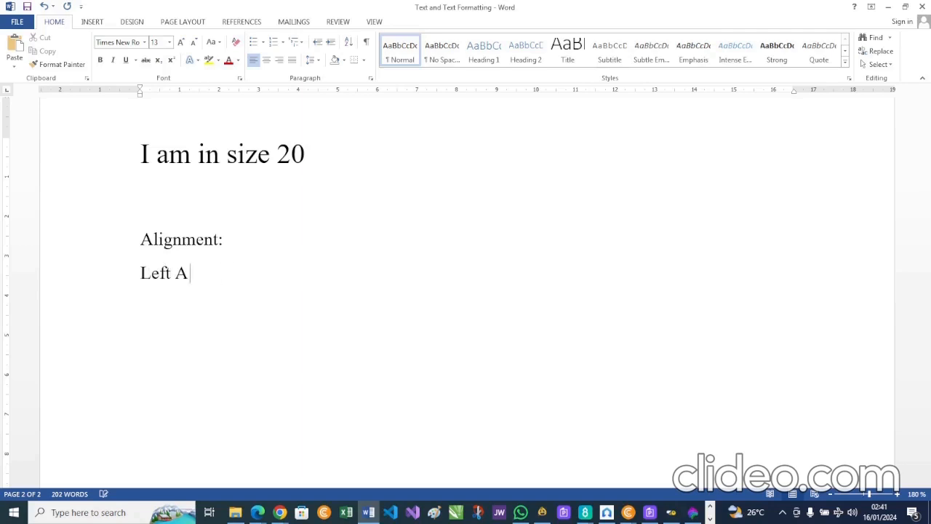
type(", Rih")
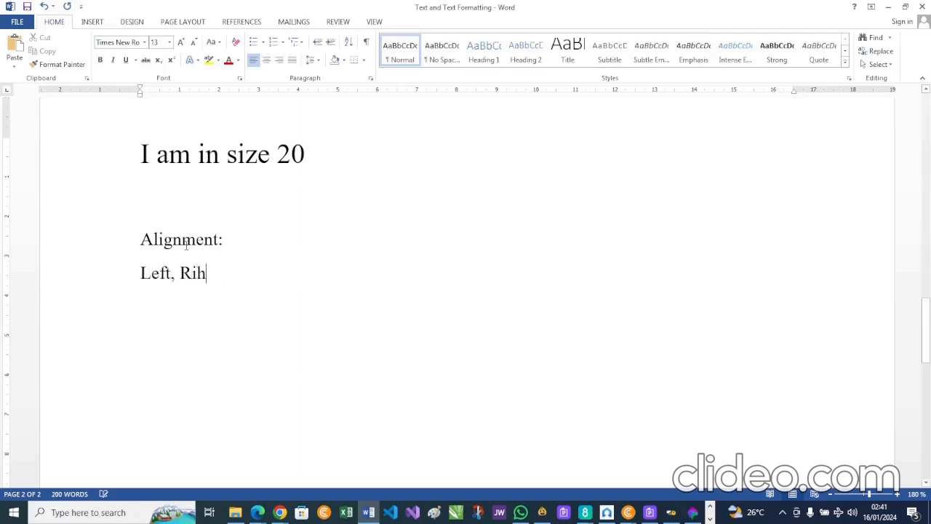
key("BackSpace")
type("ght, ")
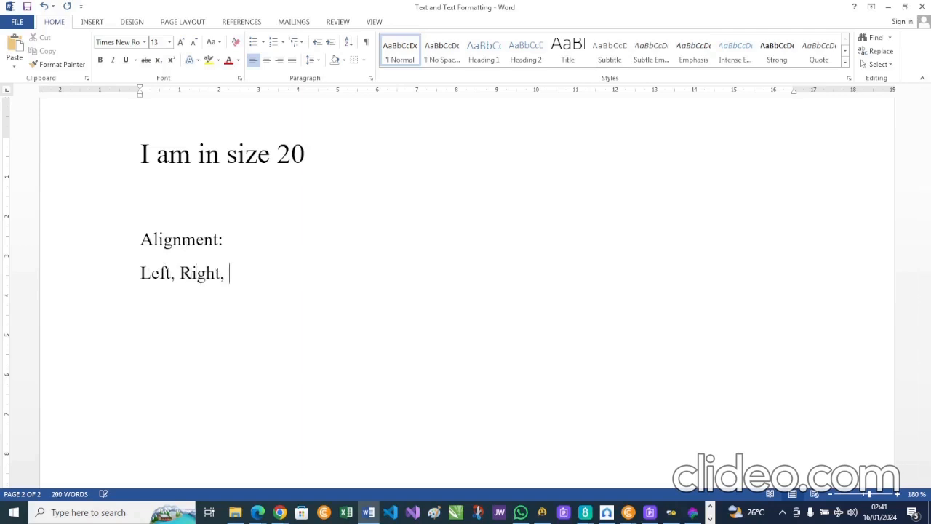
type("Center and ")
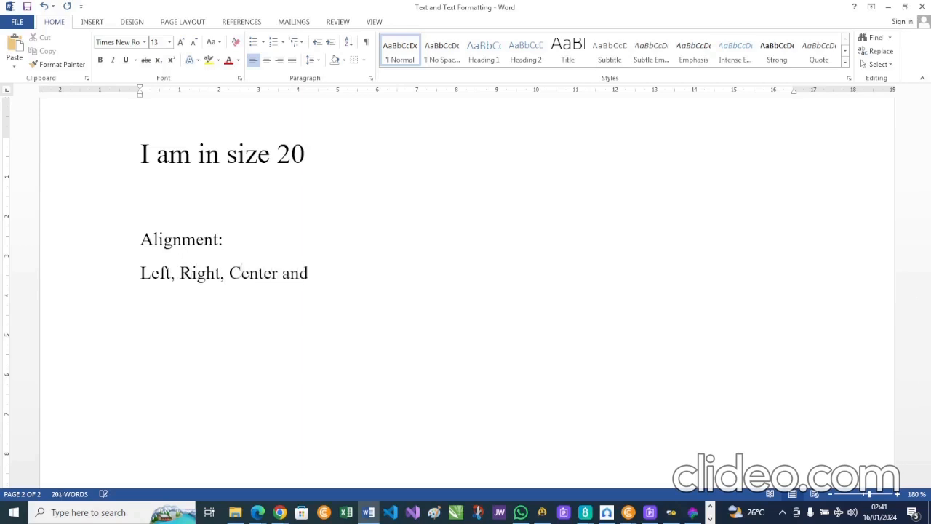
type("Justify ")
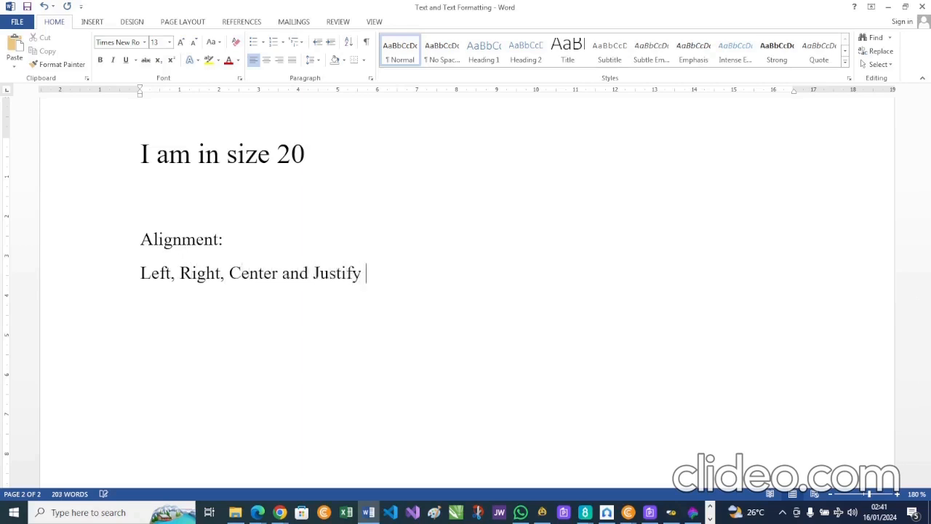
type("Alignment")
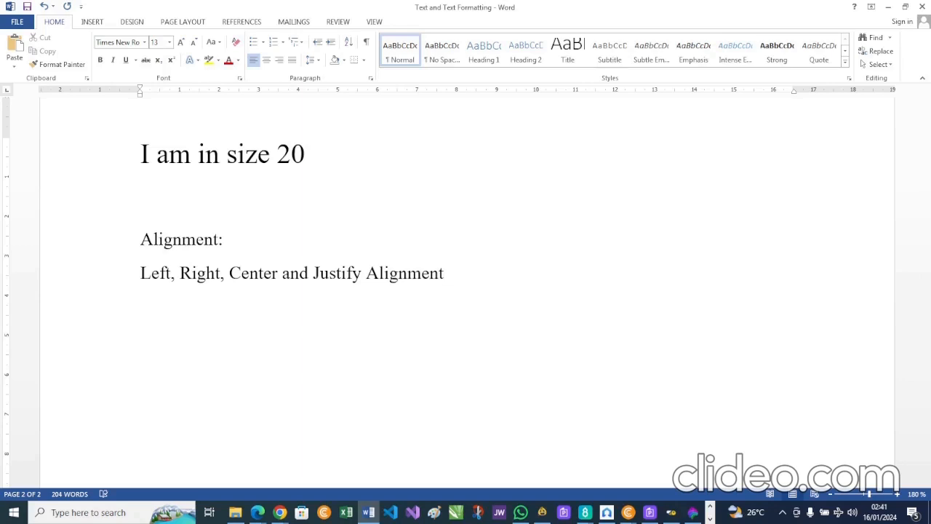
Step: Start a new line below "Left, Right, Center and Justify Alignment" and show the guide line of page 2's top margin
key("Return")
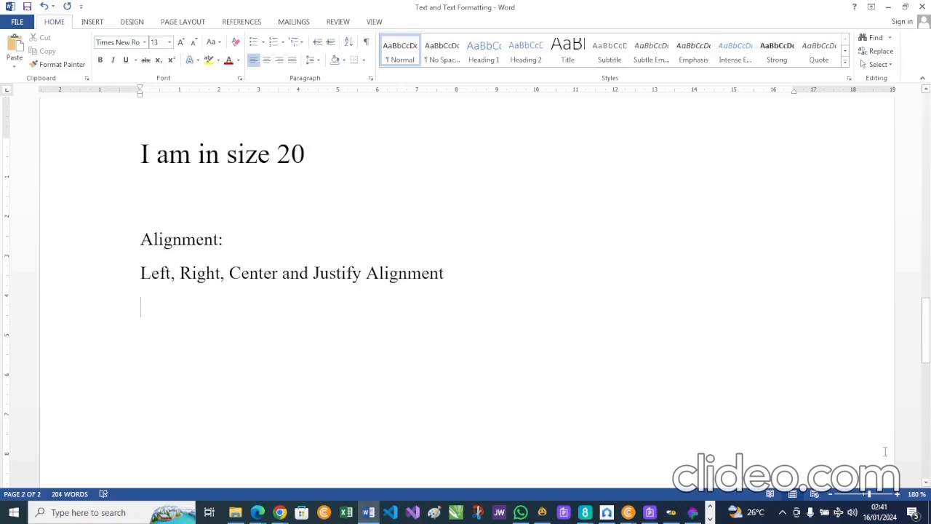
left_click(864, 495)
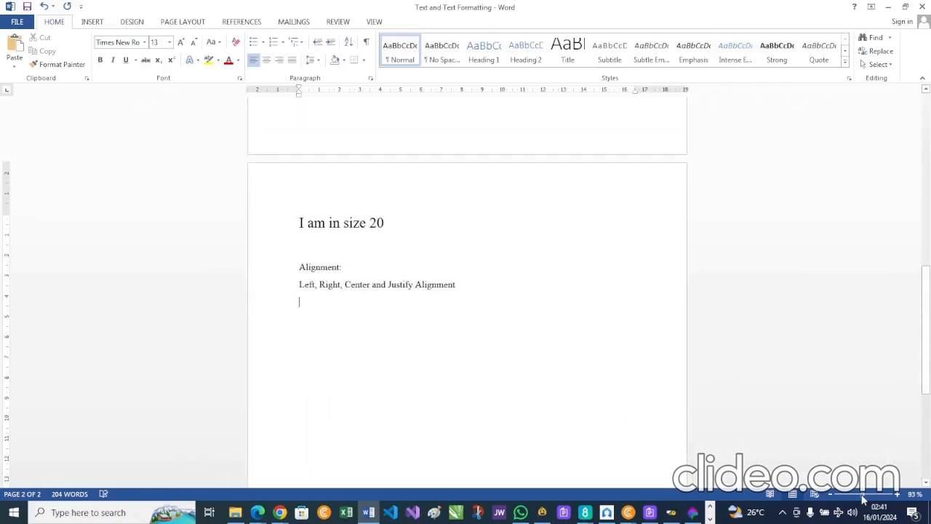
scroll(715, 406, "down", 3)
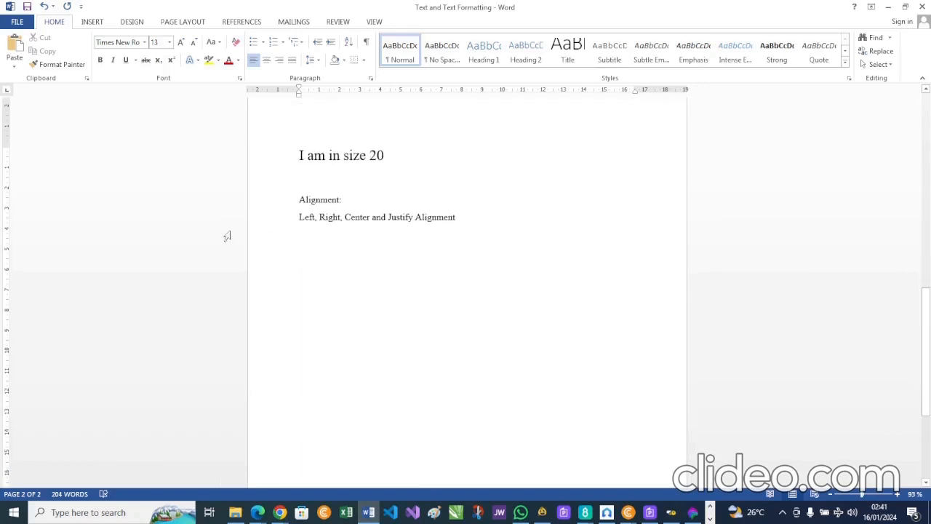
scroll(227, 237, "down", 2)
scroll(227, 237, "down", 1)
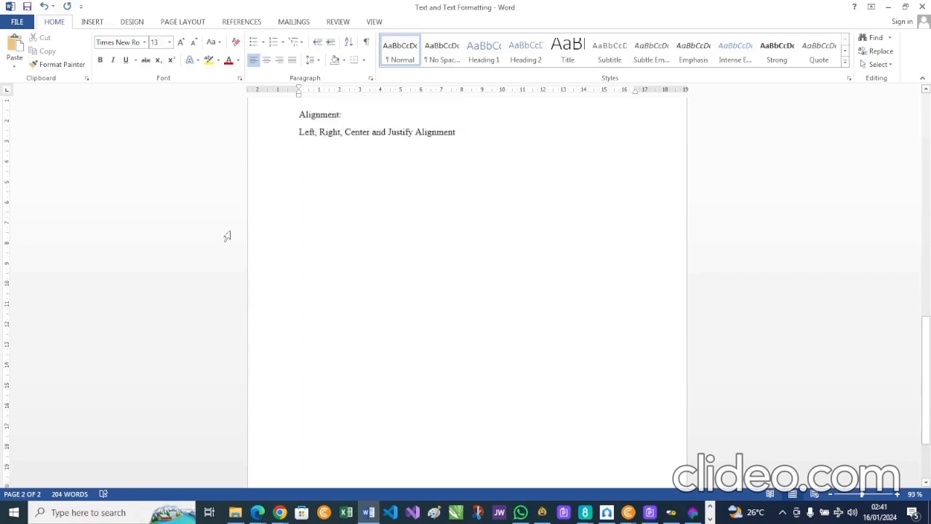
scroll(249, 328, "up", 2)
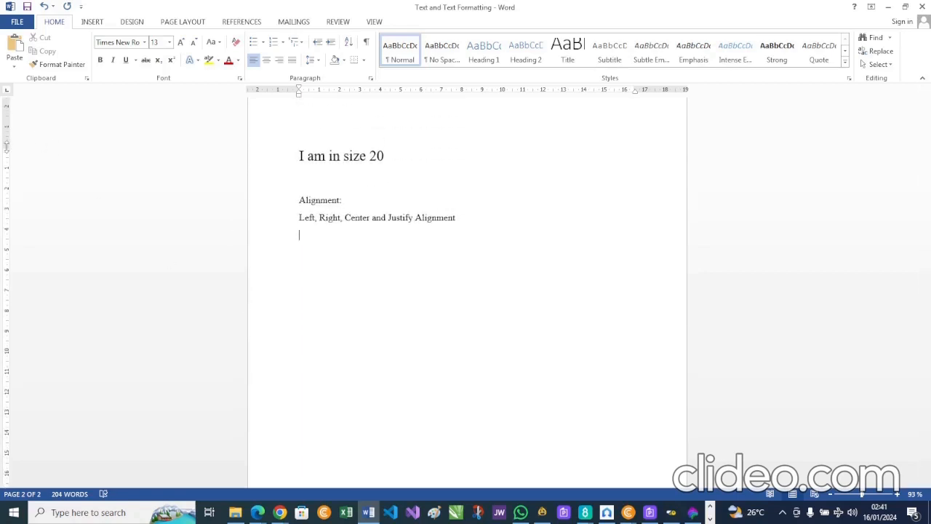
left_click_drag(6, 147, 6, 147)
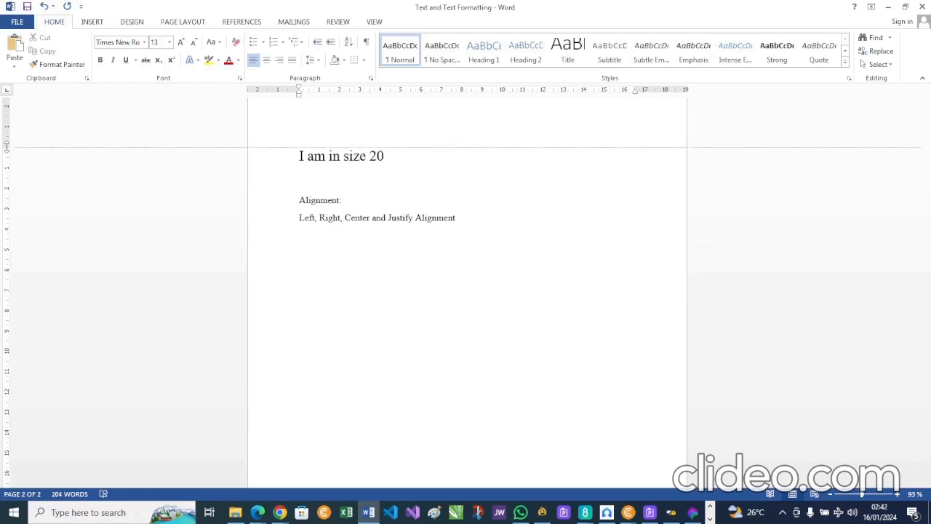
left_click_drag(6, 146, 6, 146)
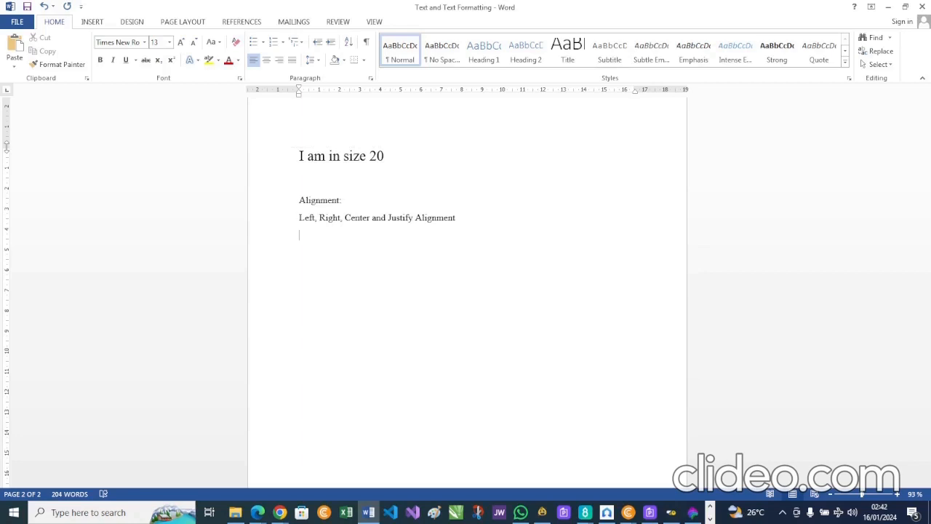
Step: Show the guide line of page 2's bottom margin, and examine the left and right margins on the ruler
scroll(63, 206, "down", 3)
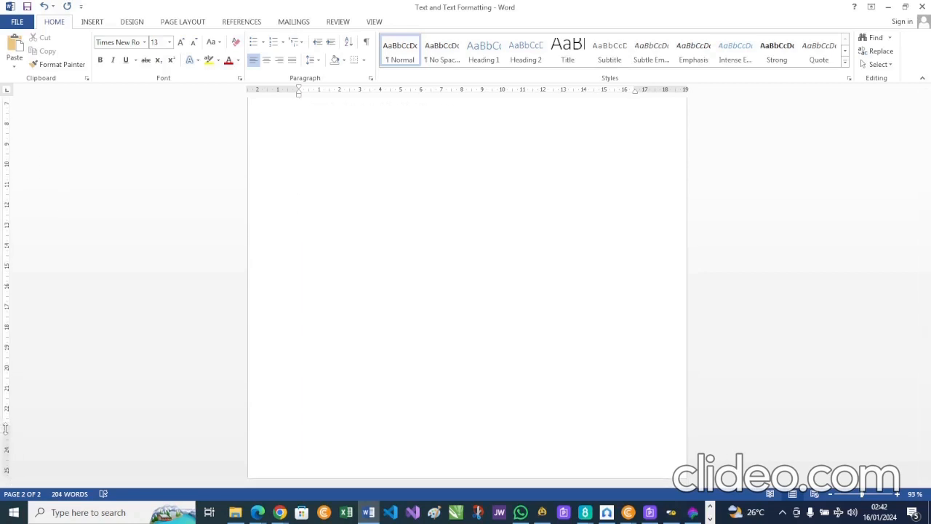
left_click_drag(6, 428, 6, 428)
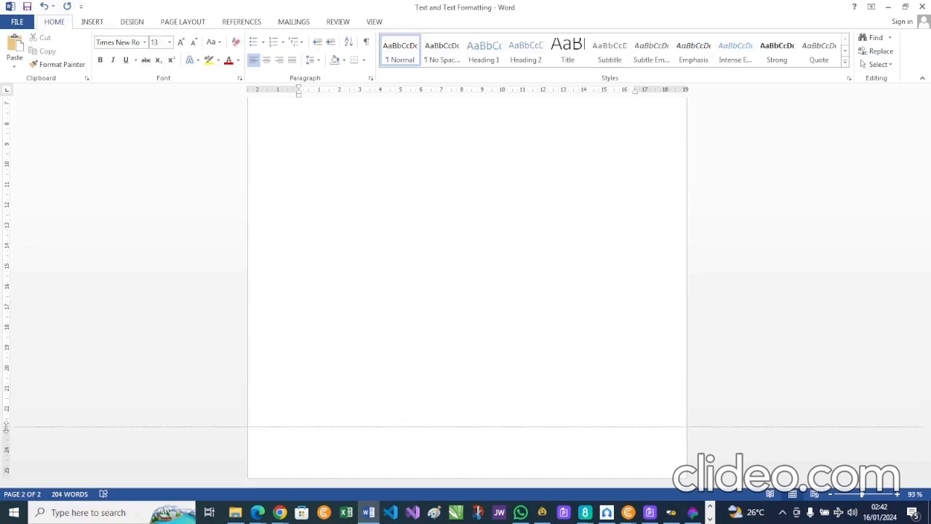
left_click_drag(5, 428, 6, 428)
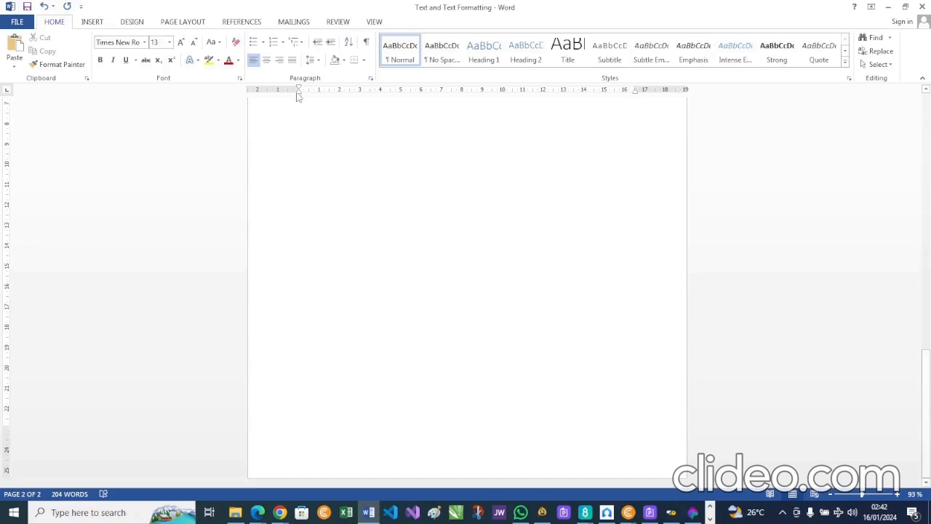
left_click_drag(299, 89, 299, 89)
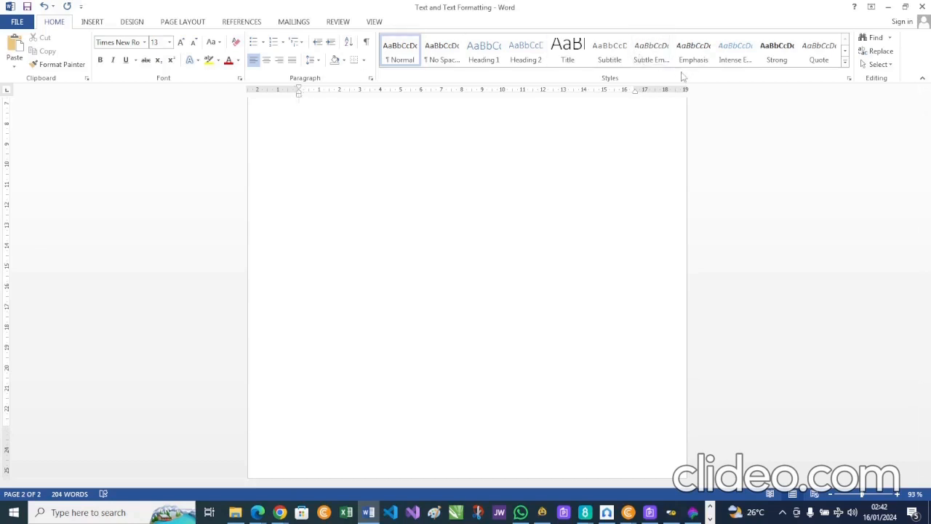
left_click_drag(635, 89, 635, 89)
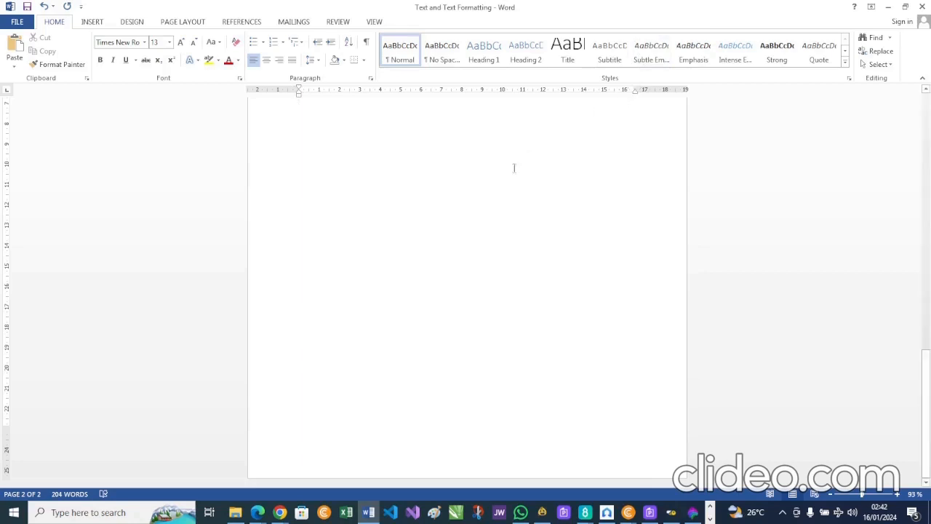
Step: Leave a blank line below the alignment list and begin a paragraph with "The reason for learning Microsoft Office Word is"
scroll(506, 173, "up", 3)
scroll(506, 173, "up", 2)
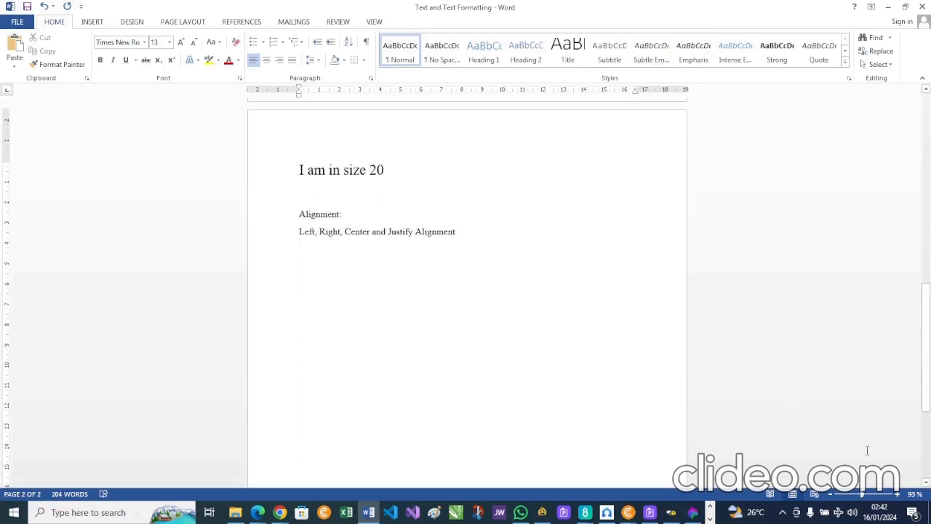
left_click_drag(863, 494, 868, 494)
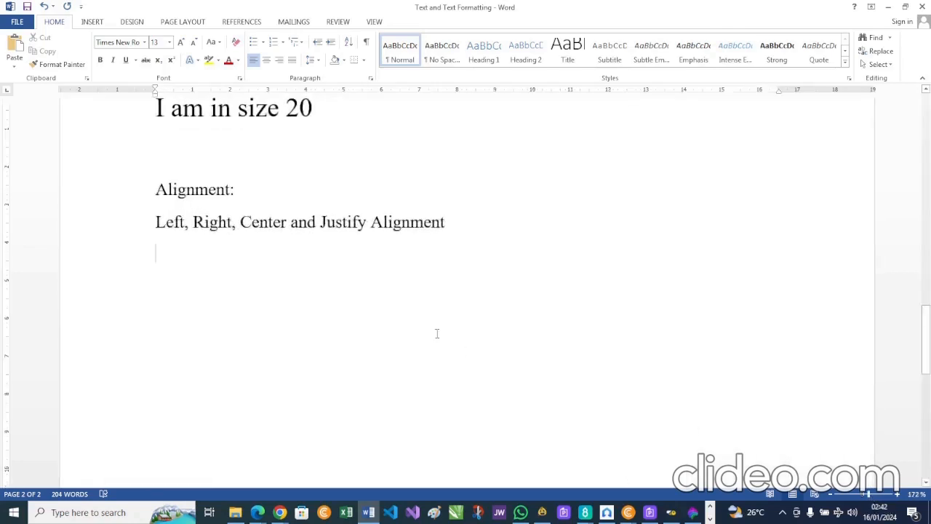
left_click(857, 495)
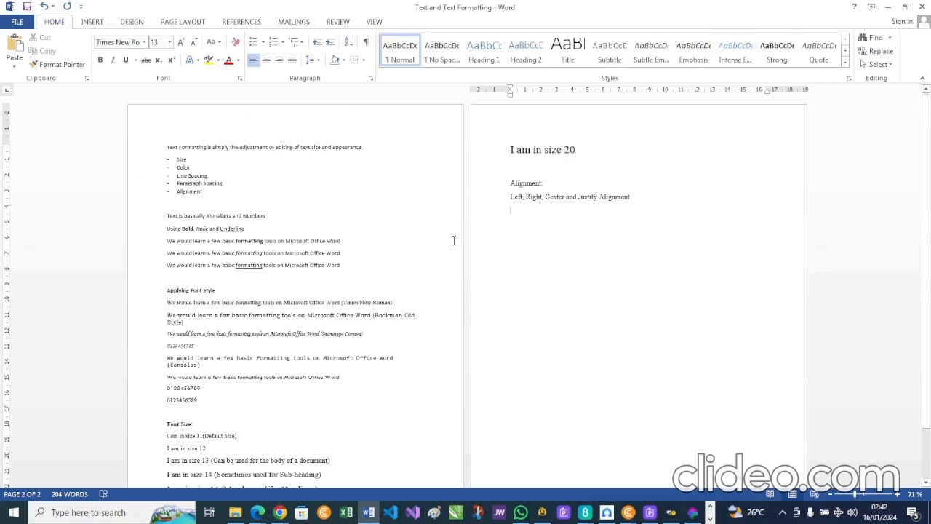
left_click(868, 498)
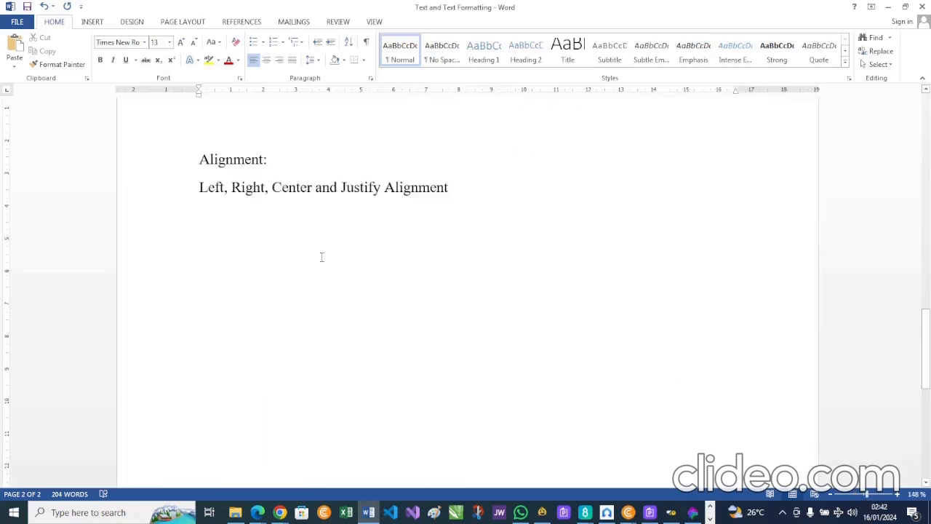
key("Return")
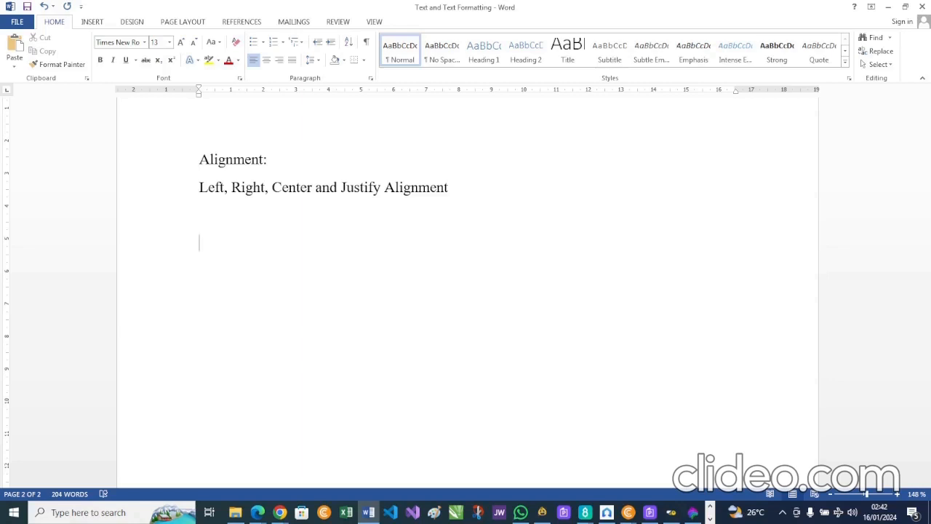
type("A")
key("BackSpace")
type("The reason")
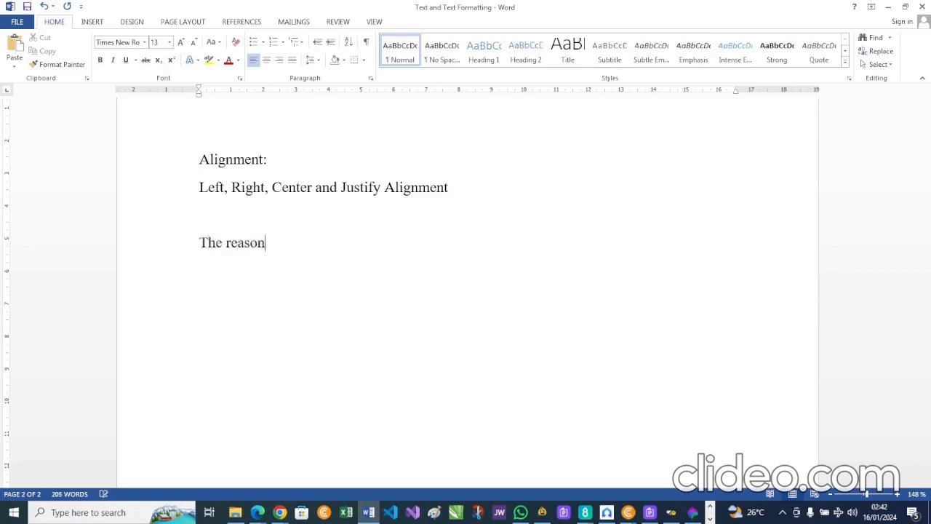
type(" for learning ")
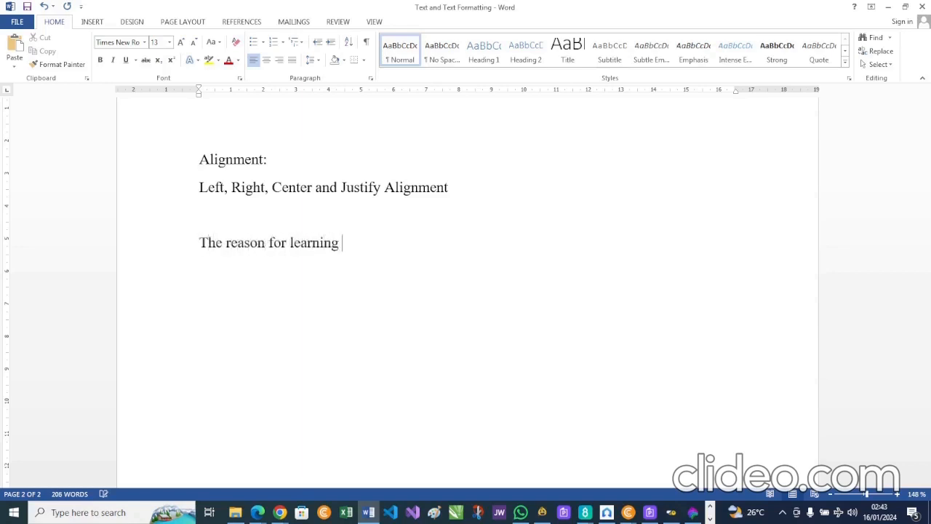
type("Microsot")
key("BackSpace")
key("BackSpace")
type("ft Offi")
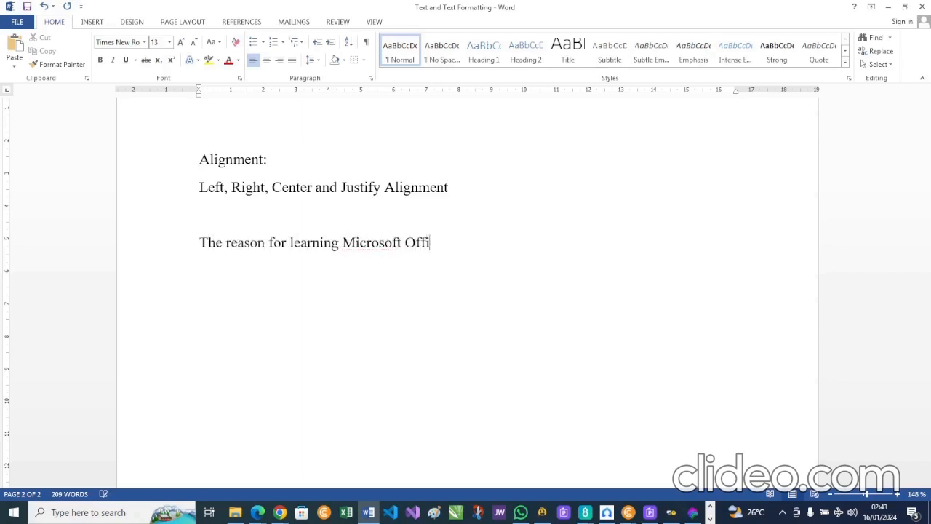
type("ce Word is")
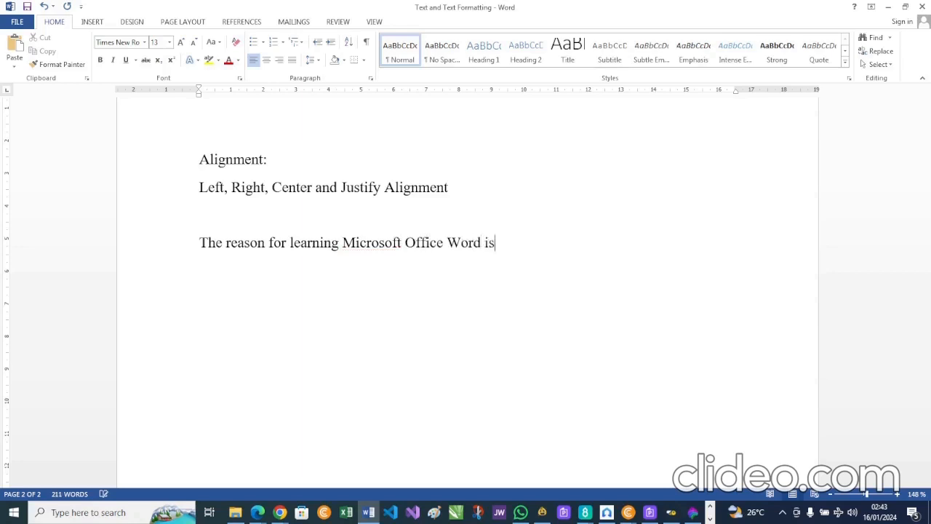
Step: Complete the sentence with "to know how to work with text, and arrangement of various types of document for personal and official use."
type(" to know how t")
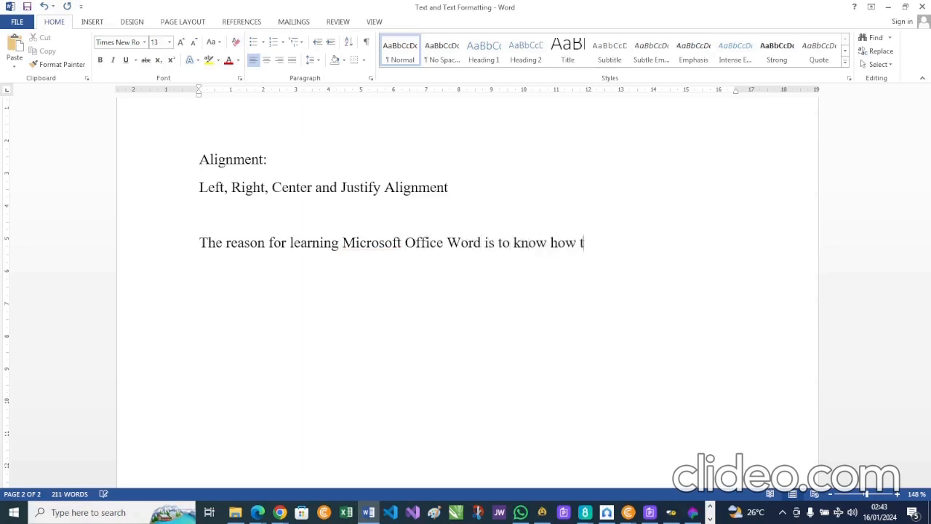
type("o work with te")
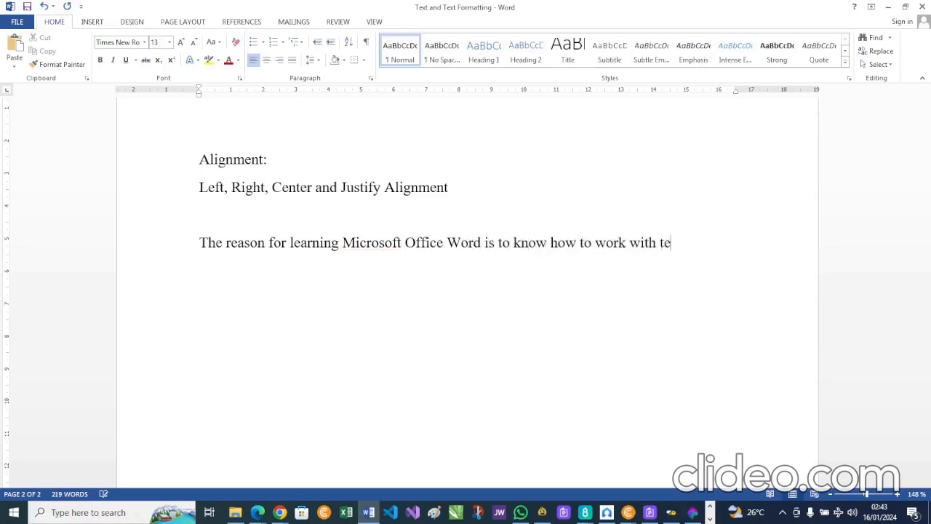
type("xt, and arean")
key("BackSpace")
key("BackSpace")
key("BackSpace")
type("ra")
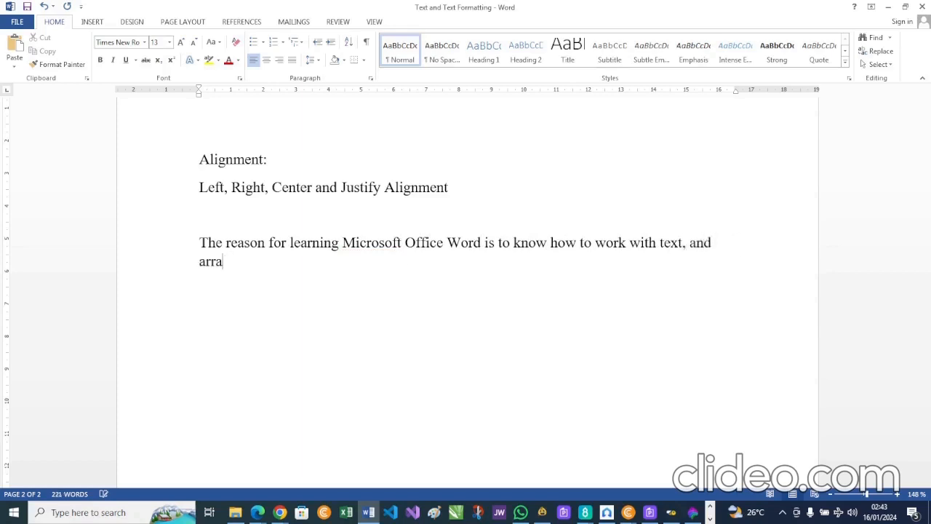
type("ngement of var")
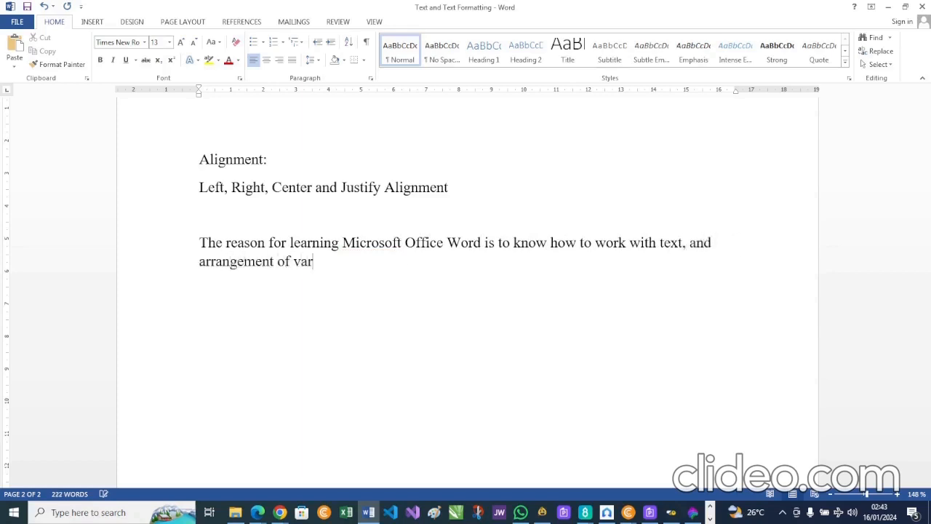
type("ious type s of d")
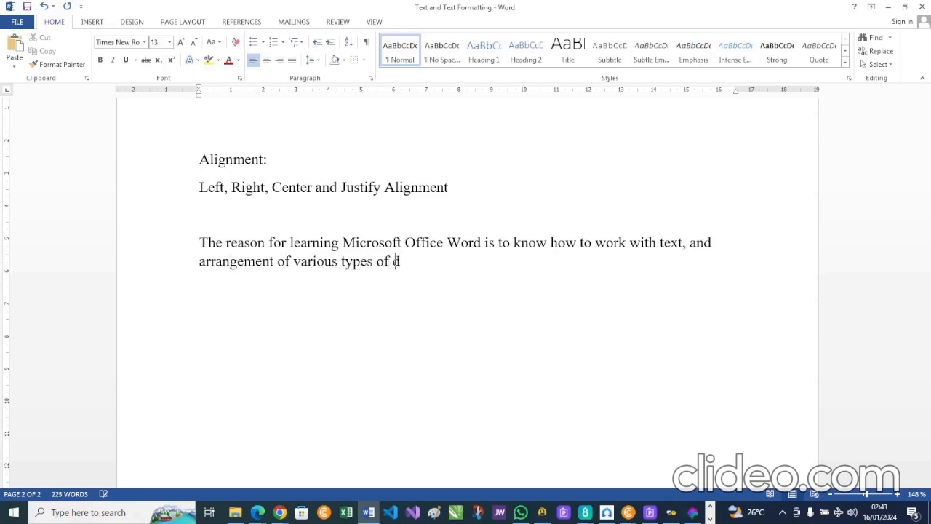
type("ocument for persona")
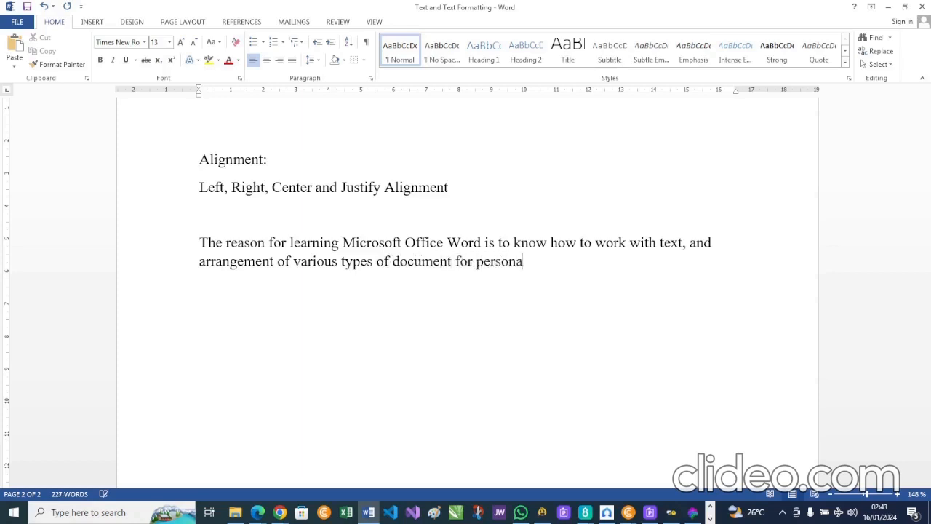
type("l and official ")
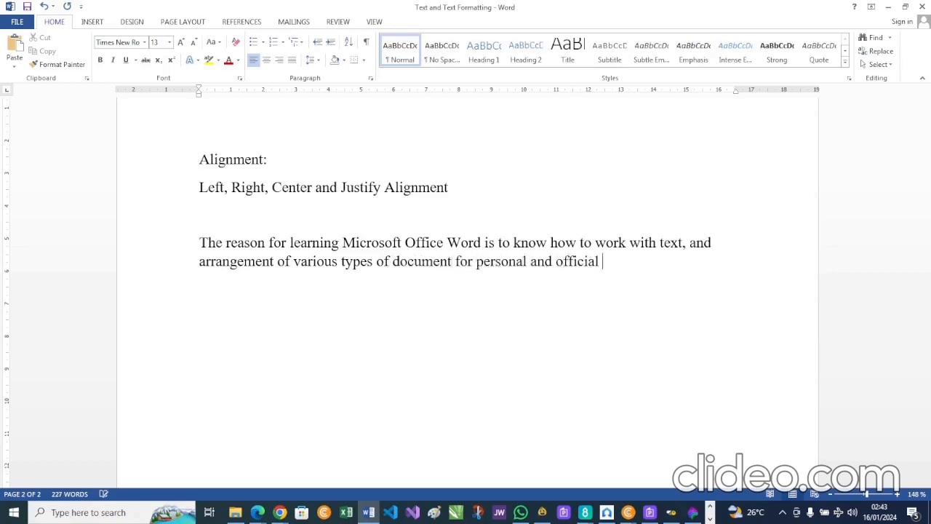
type("use.")
Step: Show the right margin guide beside the new paragraph, and insert the line "Left Alignment:" directly above that paragraph
left_click_drag(735, 90, 736, 91)
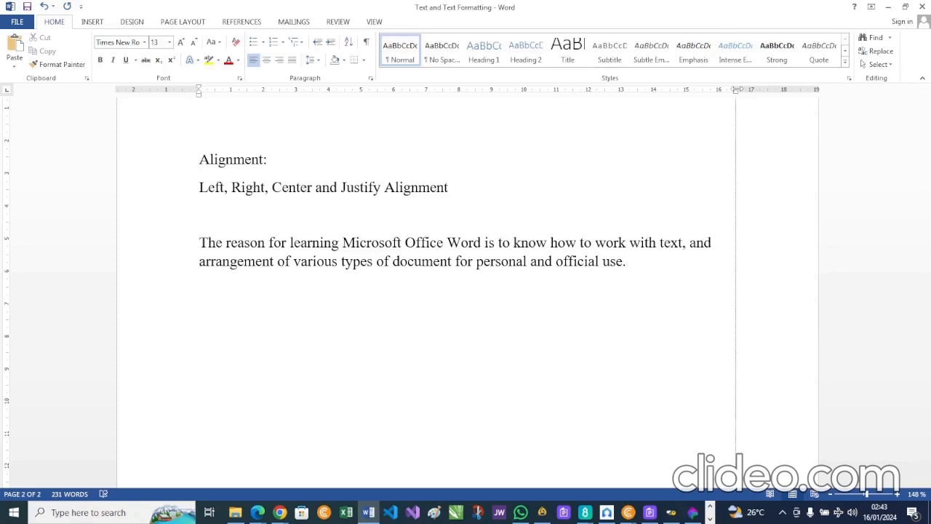
left_click_drag(736, 91, 736, 91)
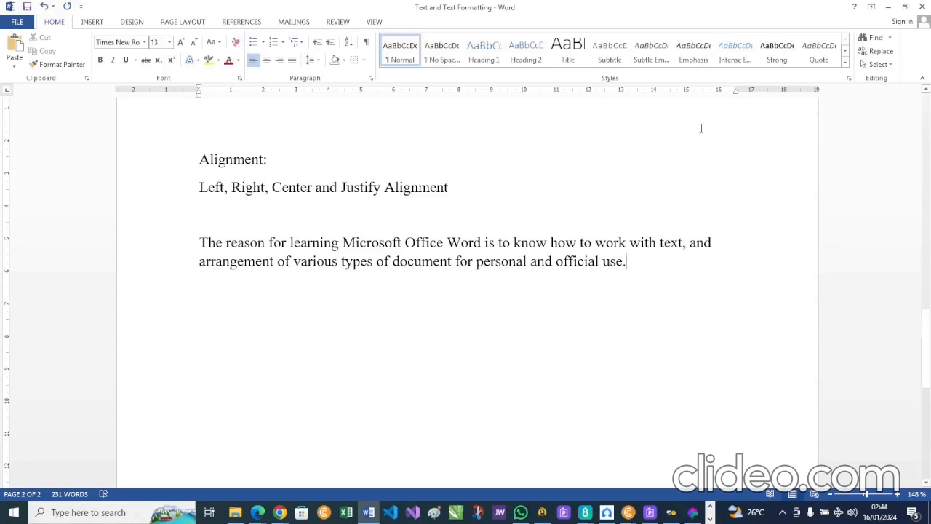
left_click(199, 243)
type("Lefr")
key("BackSpace")
type("t")
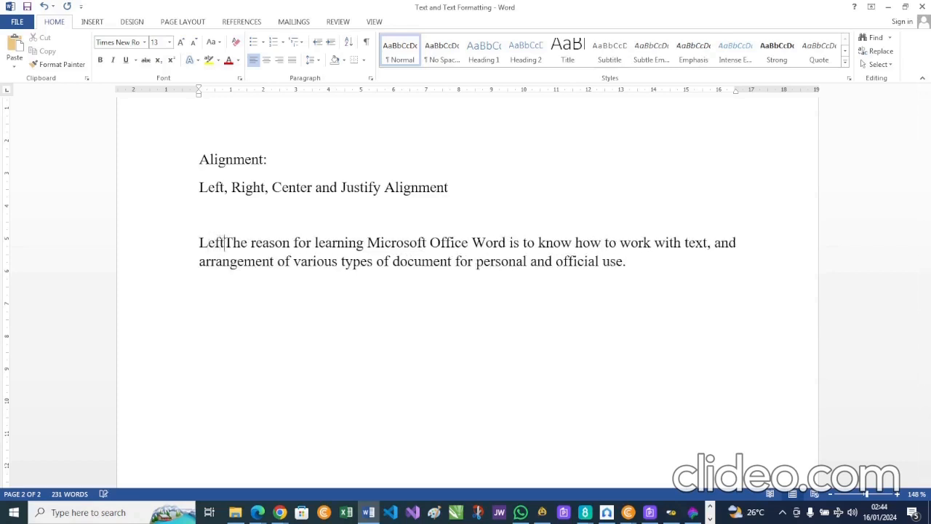
type(" Alignment")
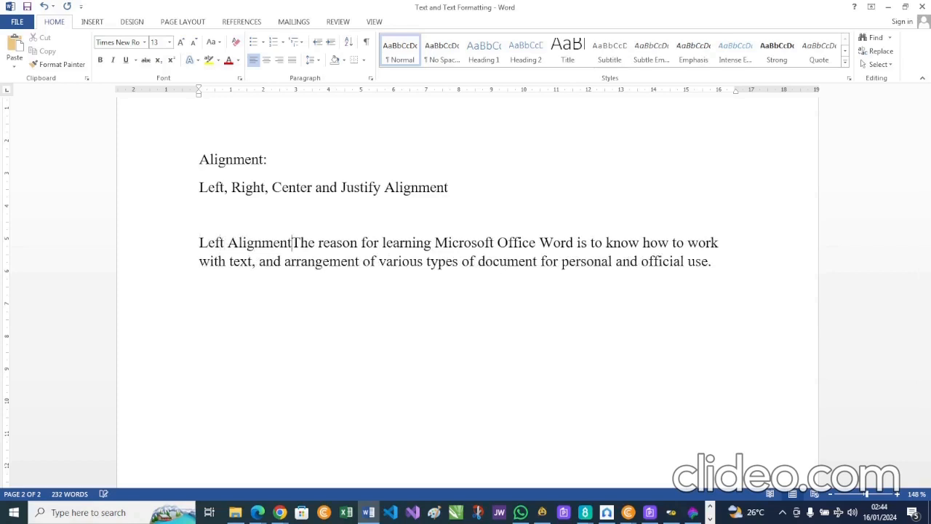
type(":")
key("Return")
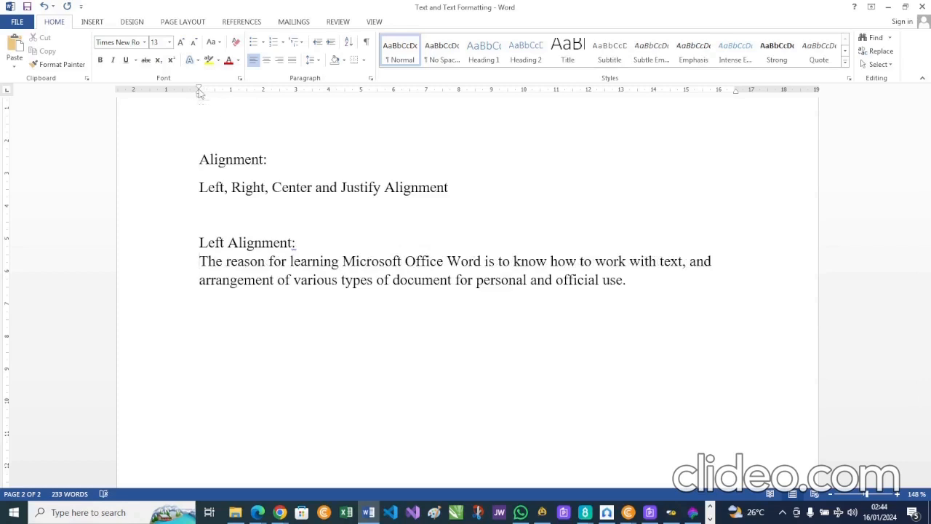
Step: Show the left margin guide line to examine how the paragraph's lines start against it
left_click_drag(200, 93, 200, 92)
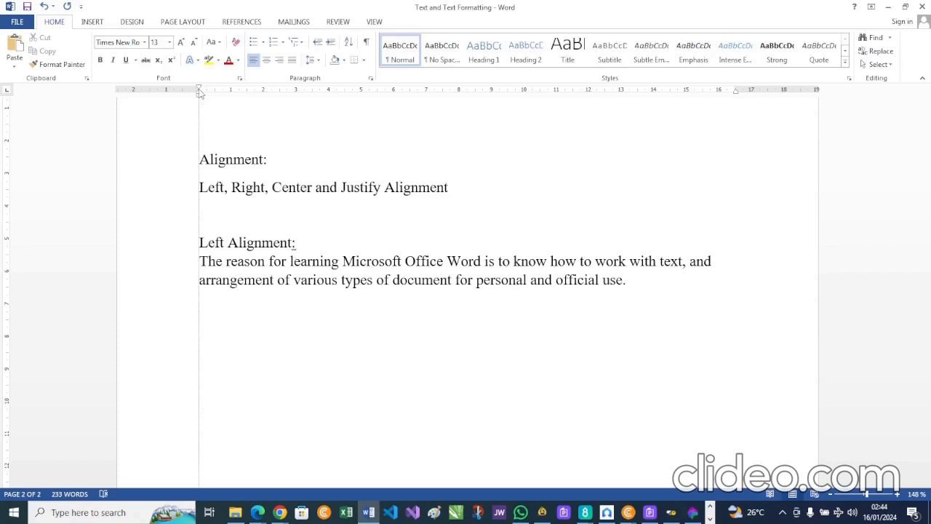
left_click_drag(200, 92, 200, 92)
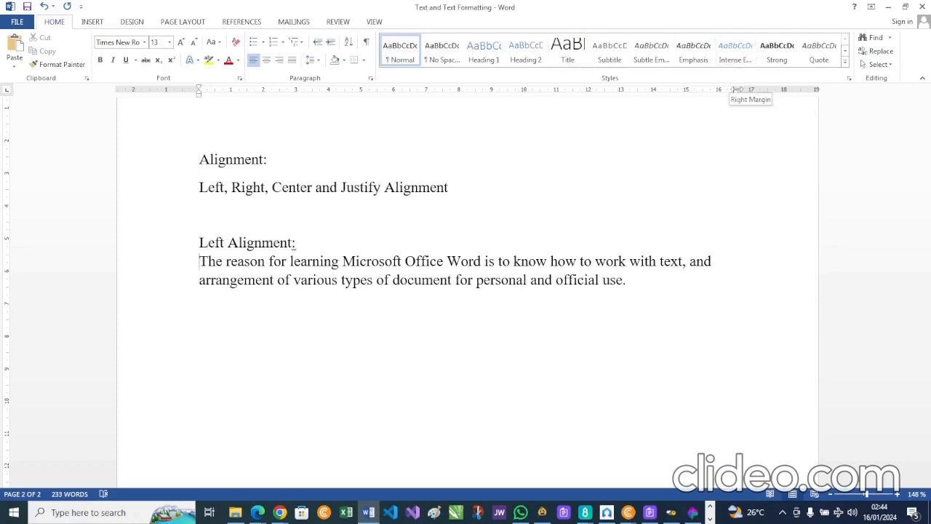
Step: Remove the colon from the "Left Alignment:" line and make the heading bold
left_click_drag(737, 89, 736, 89)
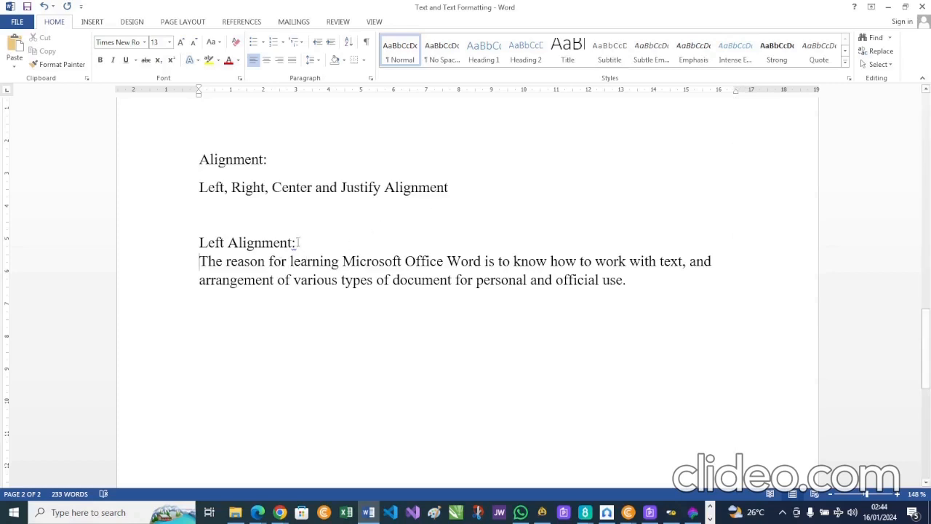
key("BackSpace")
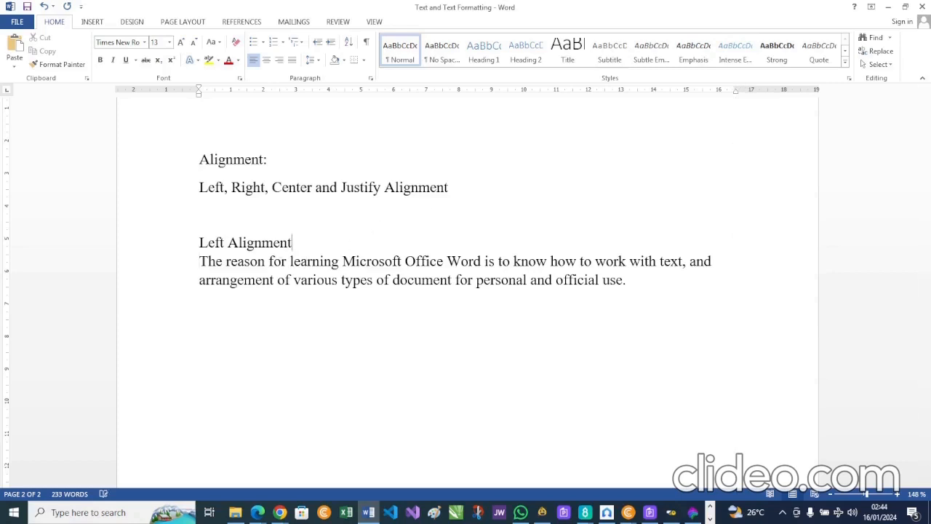
left_click_drag(296, 245, 200, 246)
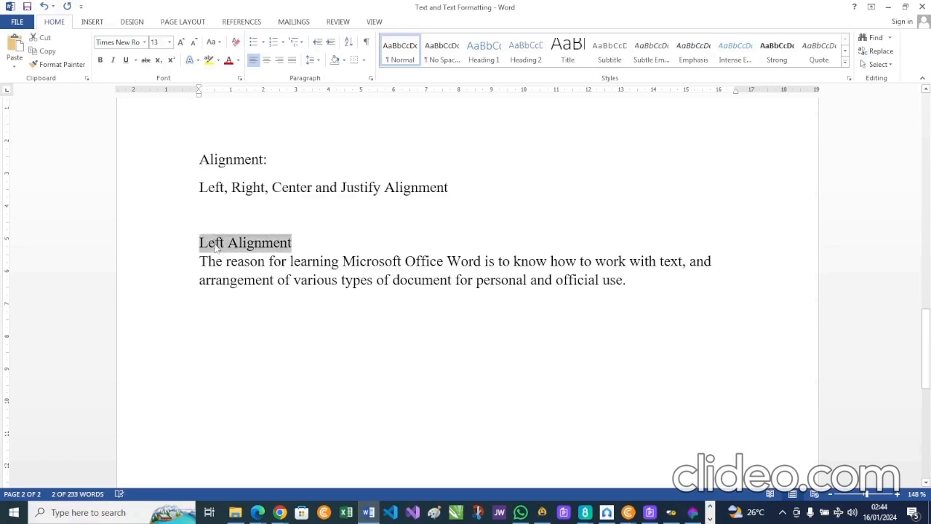
key("ctrl+b")
left_click(309, 245)
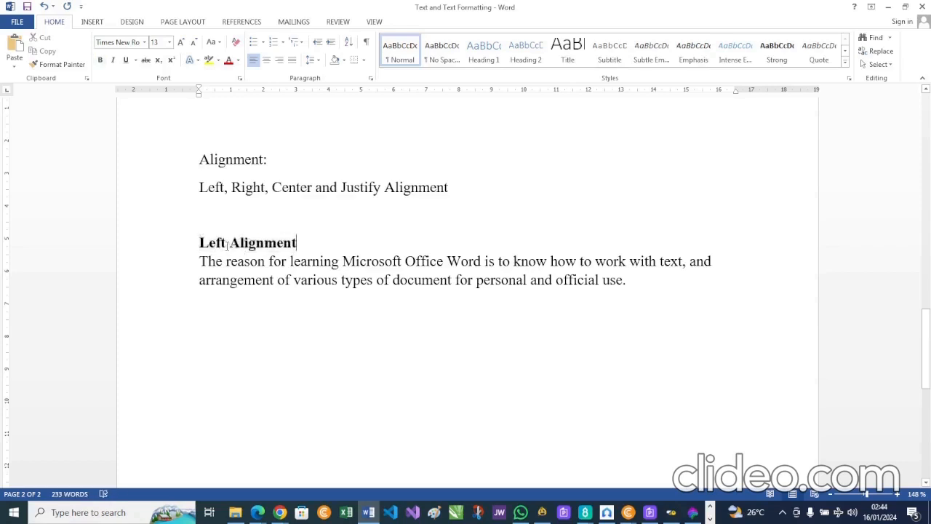
Step: Duplicate the Left Alignment heading and paragraph below a blank line, and change the copy's heading to "Right Alignment"
left_click_drag(201, 245, 652, 281)
key("ctrl+c")
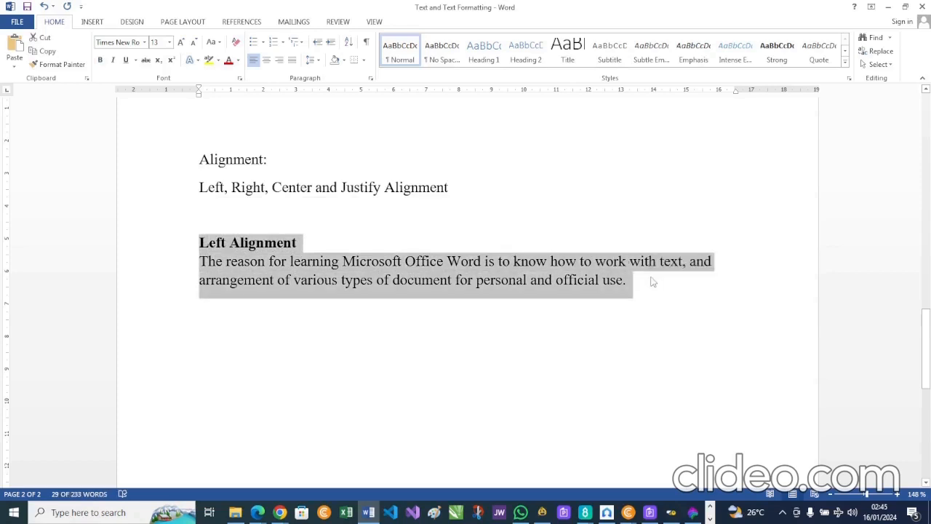
key("Right")
key("Return")
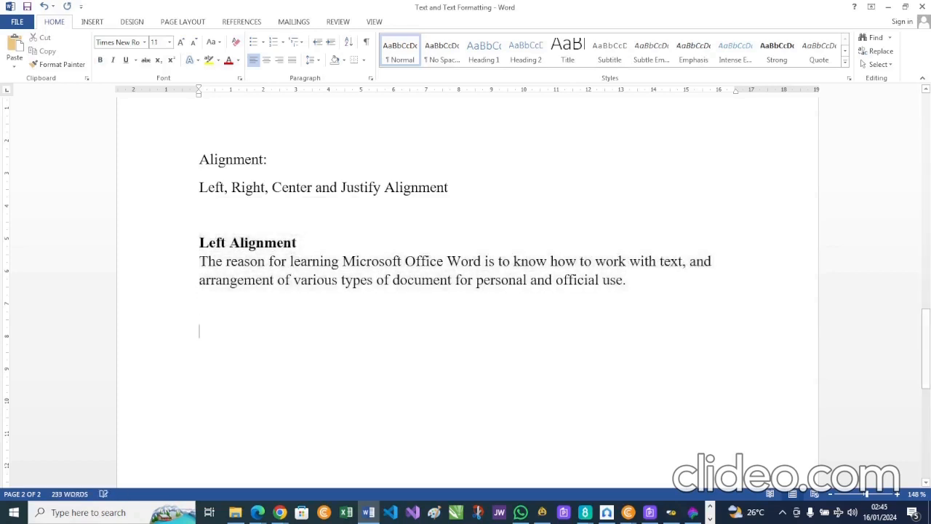
key("ctrl+v")
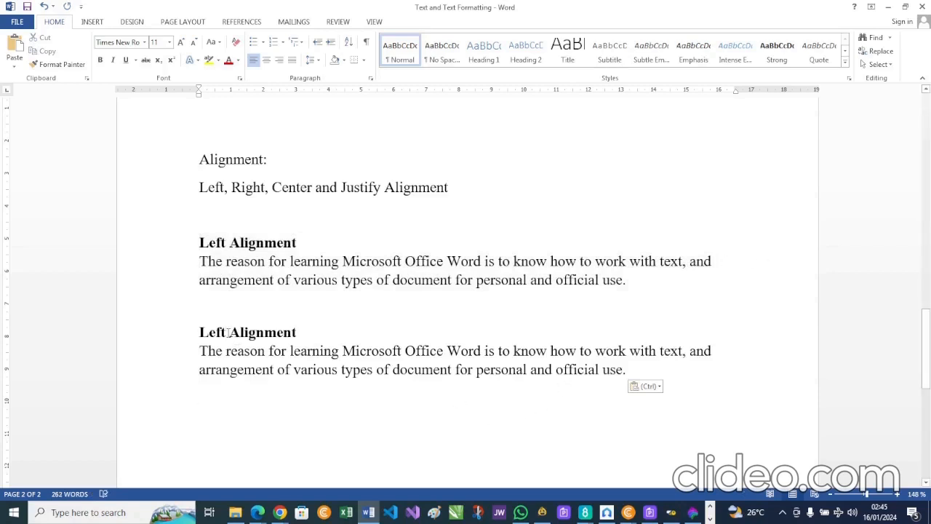
left_click_drag(231, 334, 204, 337)
type("Right")
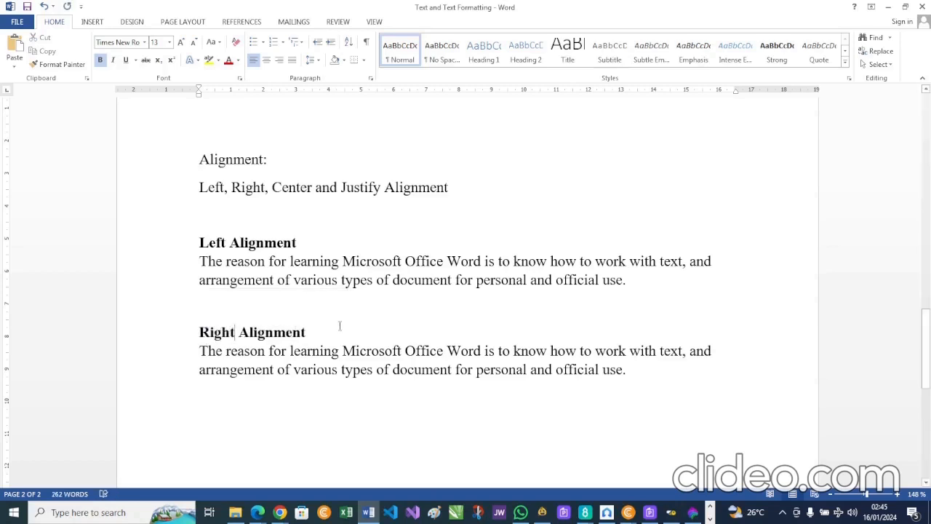
Step: Right-align the copied "Right Alignment" heading together with its two-line paragraph
left_click(320, 262)
left_click_drag(201, 333, 640, 372)
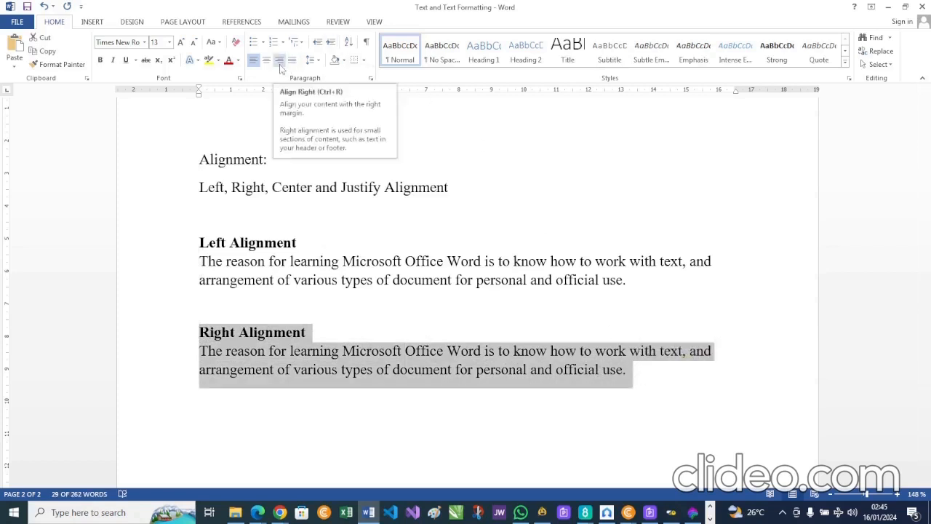
left_click(280, 62)
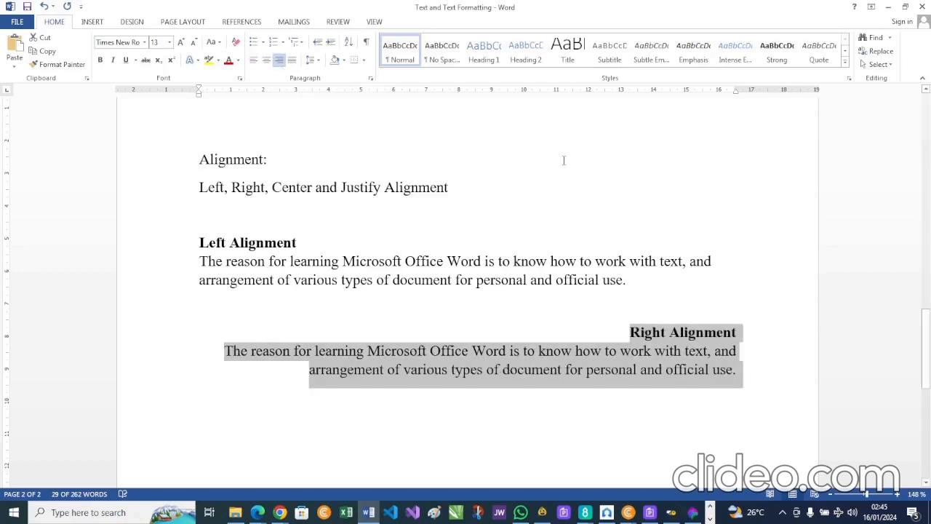
left_click(721, 259)
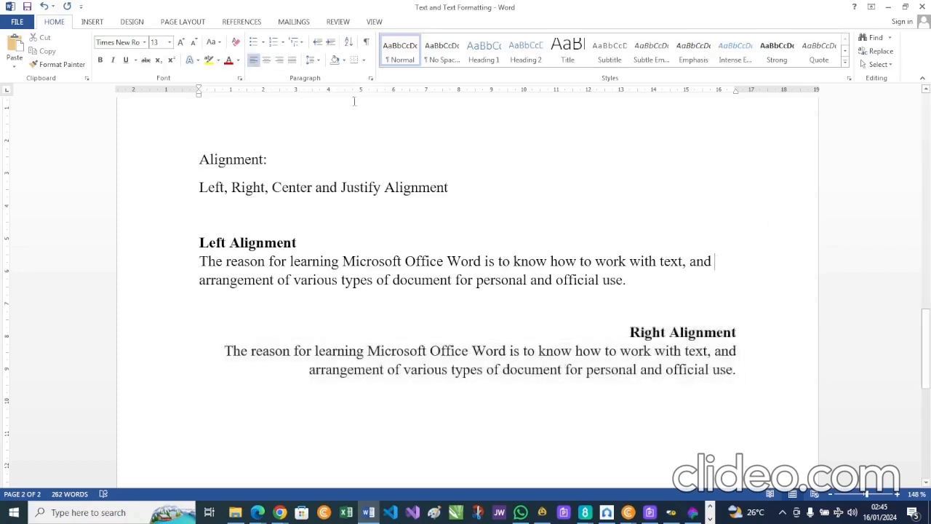
Step: Extend the end of the Left Alignment paragraph with "And with the skills achieved from text and text formatting"
left_click(199, 90)
left_click(736, 89)
left_click(634, 284)
type("And t")
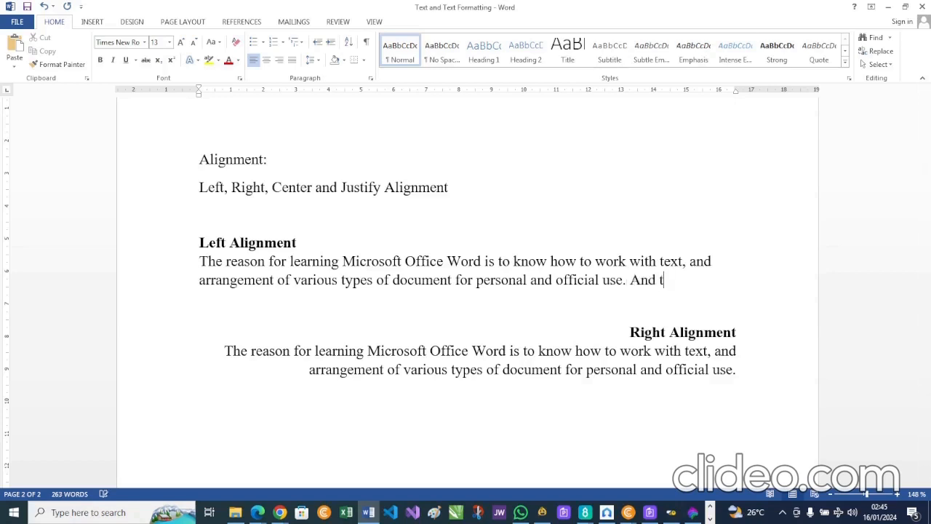
key("BackSpace")
type("wit")
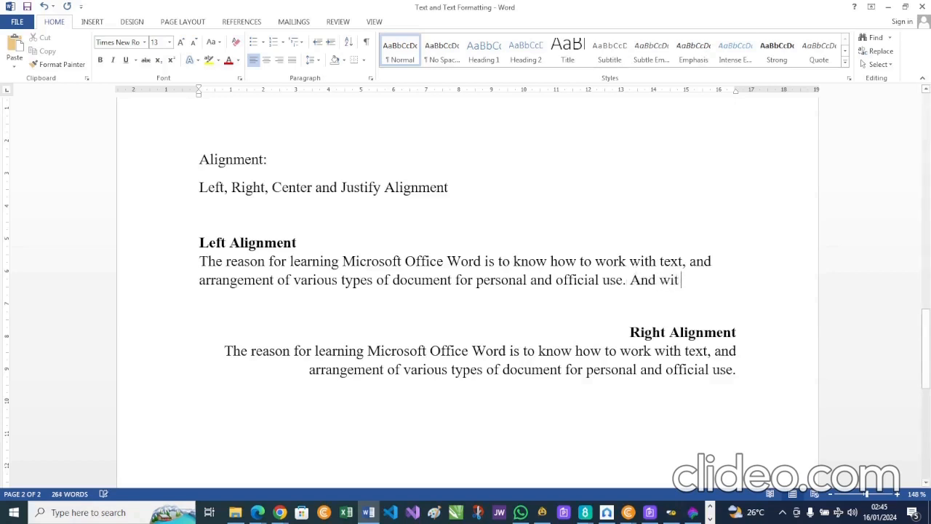
type("h the ski")
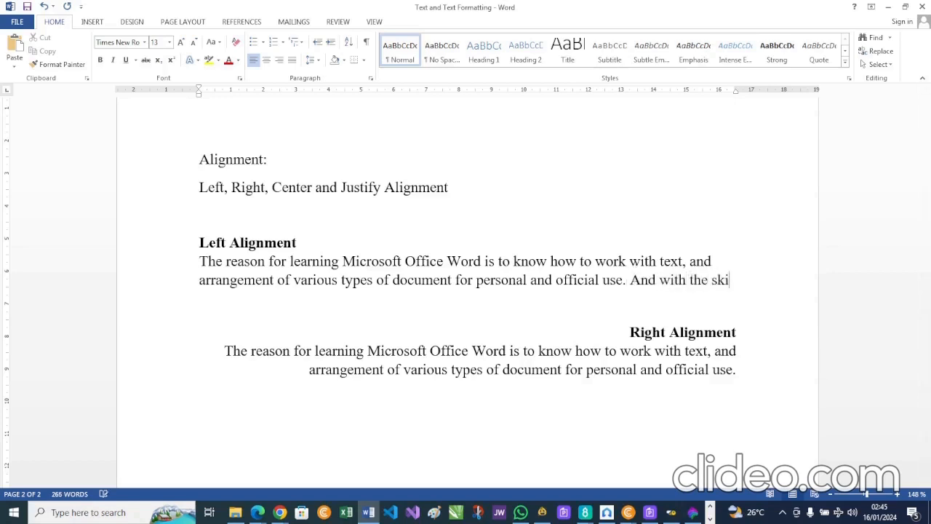
type("lls achieve")
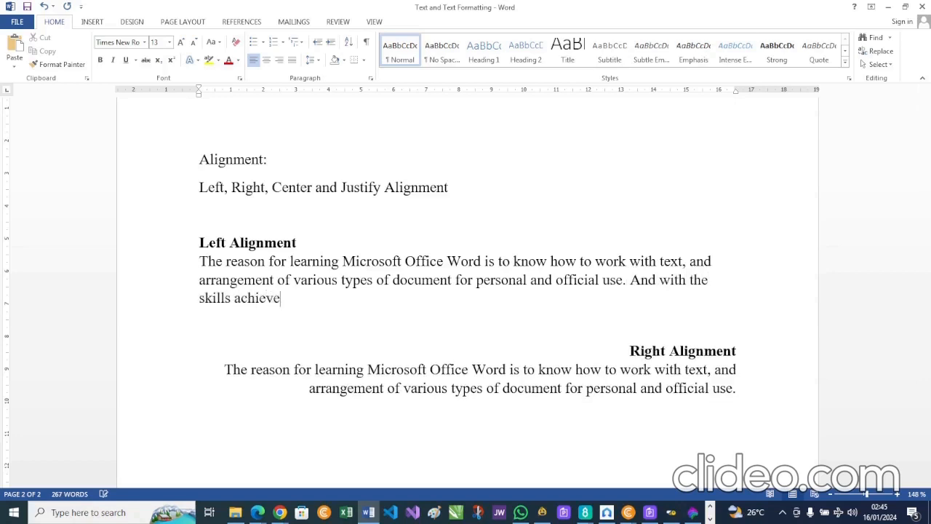
type("d from text and textfo")
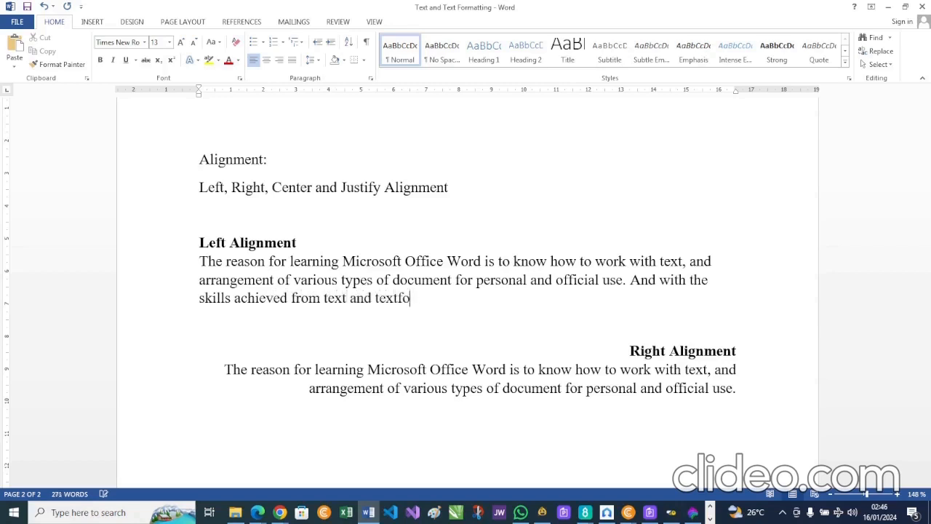
key("BackSpace")
key("BackSpace")
type("formatting an")
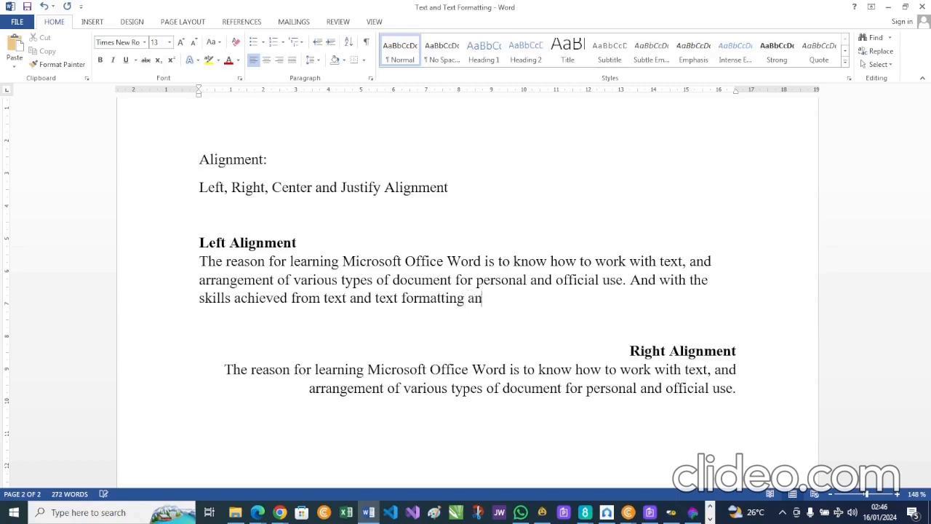
Step: Finish the added sentence with "any individual can work in an official setting as a secretary or even more better, as a personal assistant."
type("y individual can")
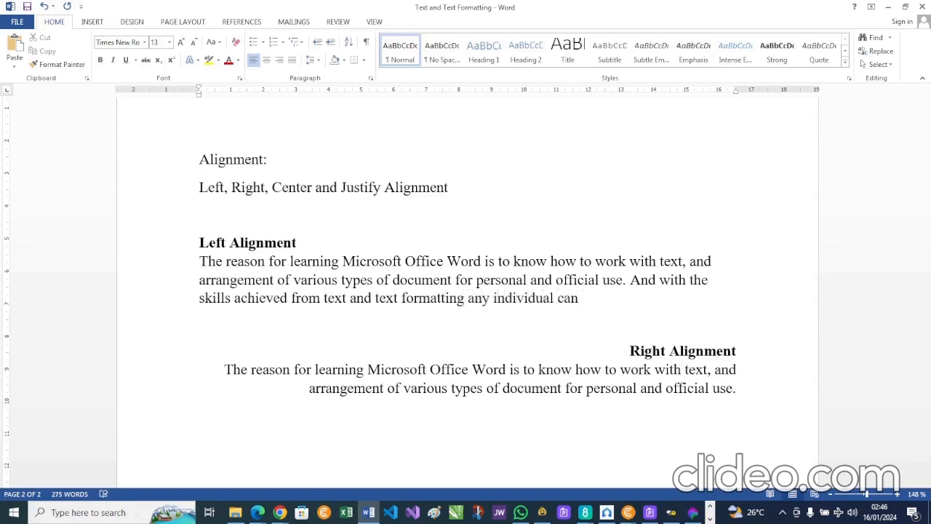
type(" work in an official")
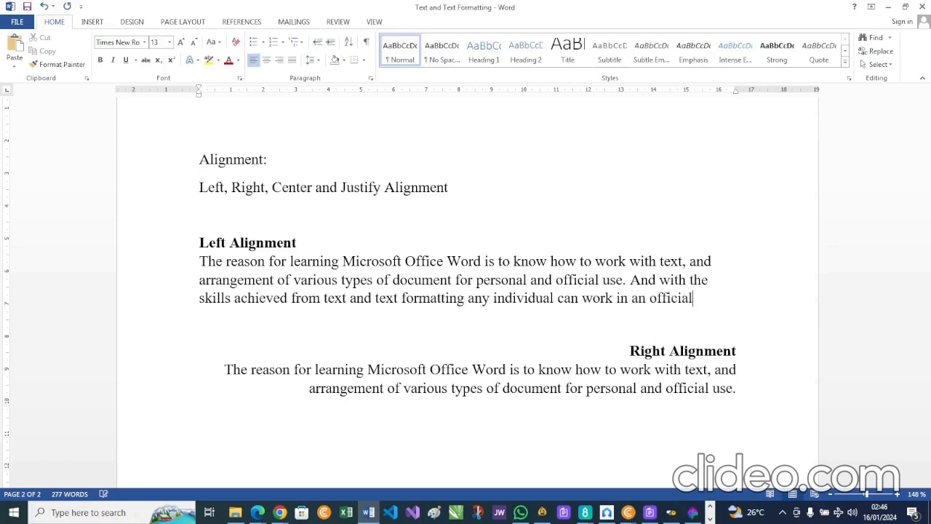
type(" setting as a sec")
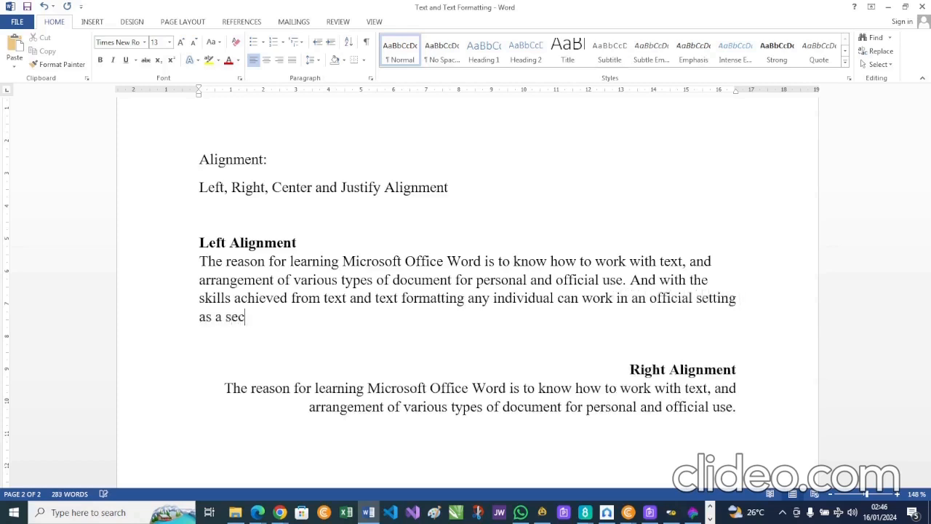
type("retary or even more ")
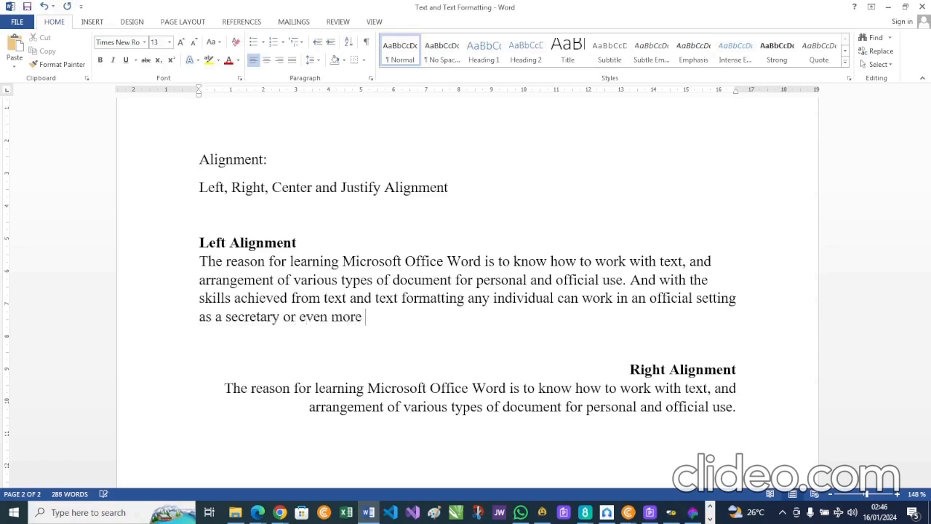
type("better, as a personal assi")
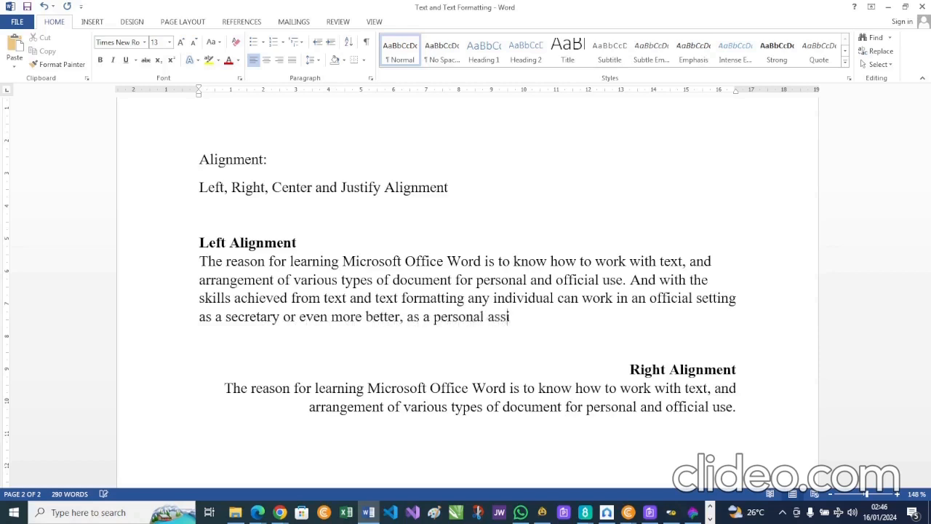
type("stant.")
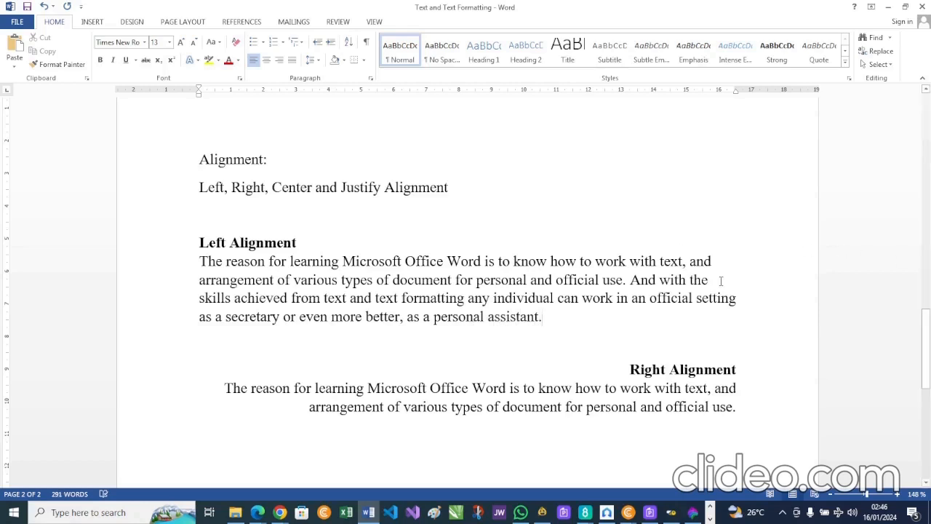
Step: Replace the Right Alignment text with a copy of the extended Left Alignment heading and paragraph, and retitle the copy "Right Alignment"
left_click_drag(557, 317, 201, 242)
key("ctrl+c")
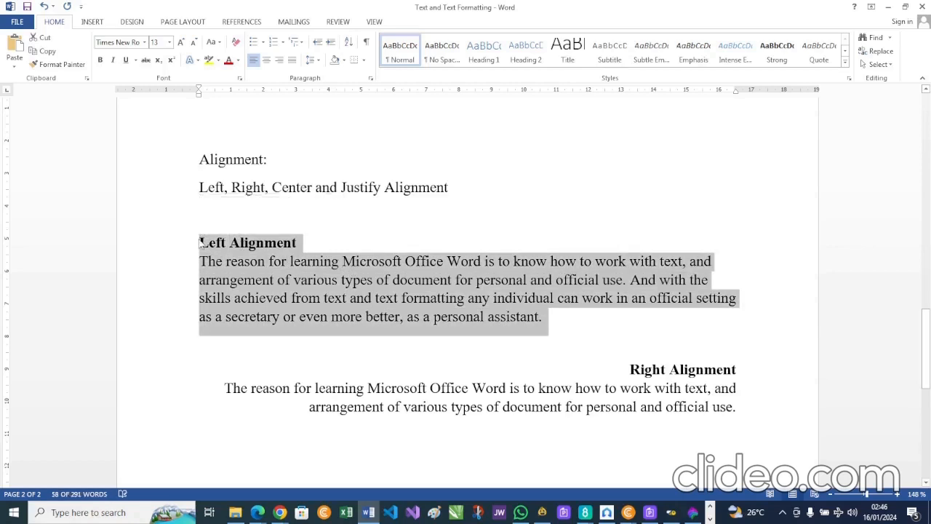
left_click(630, 372)
left_click_drag(630, 372, 752, 409)
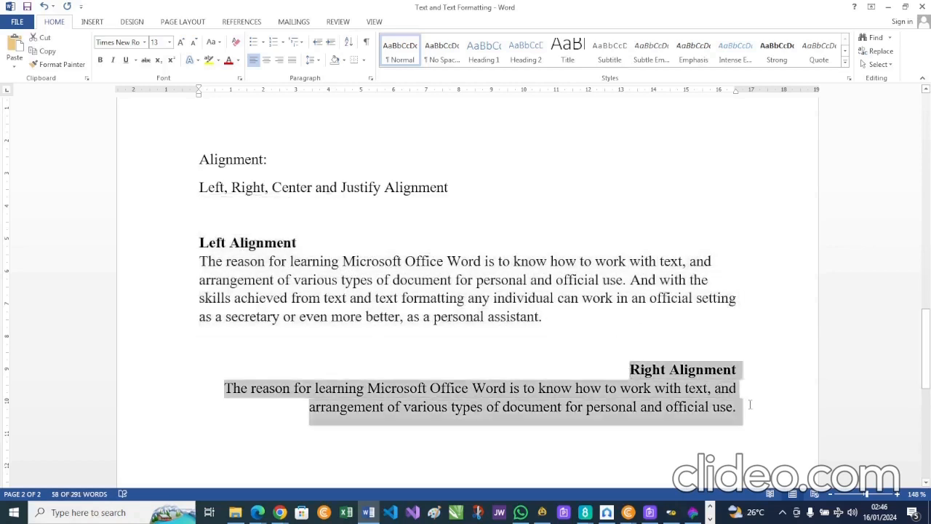
key("ctrl+v")
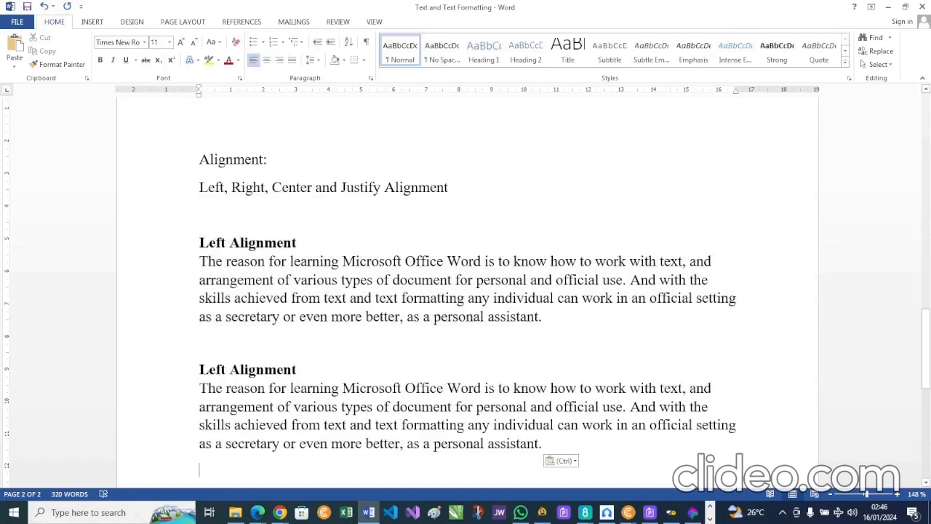
left_click_drag(200, 370, 224, 369)
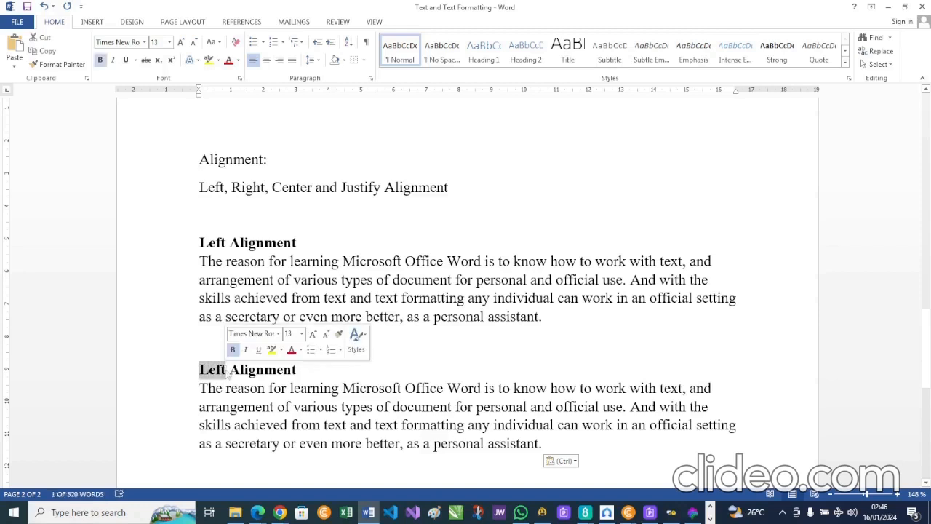
type("Right")
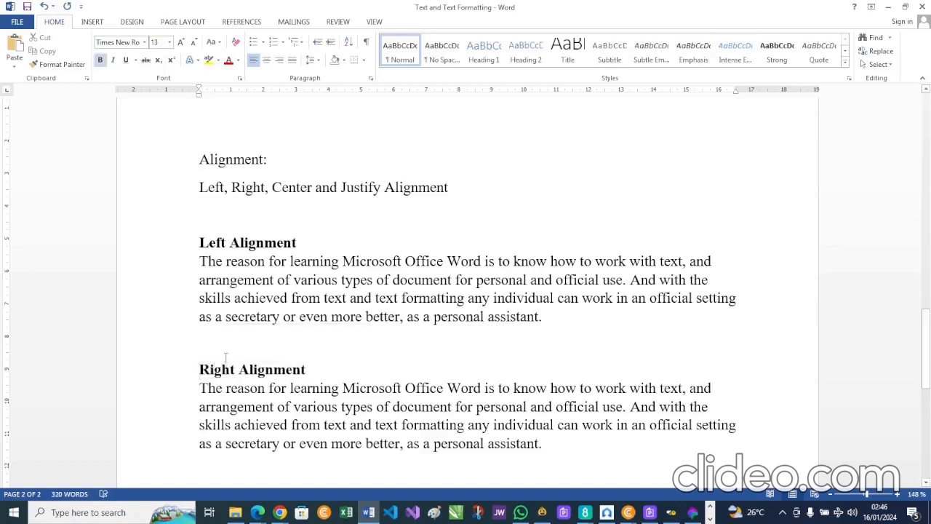
Step: Right-align the new Right Alignment heading and its full paragraph
left_click(202, 370)
left_click_drag(352, 406, 562, 447)
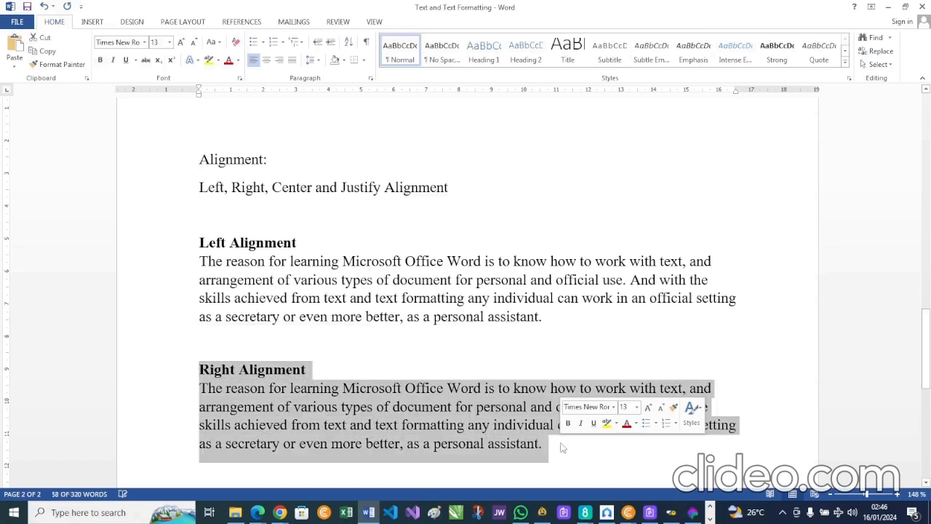
left_click(278, 61)
Step: Paste another copy of the heading and paragraph below a blank line under the Right Alignment section, and retitle it "Justify Alignment"
scroll(527, 370, "down", 3)
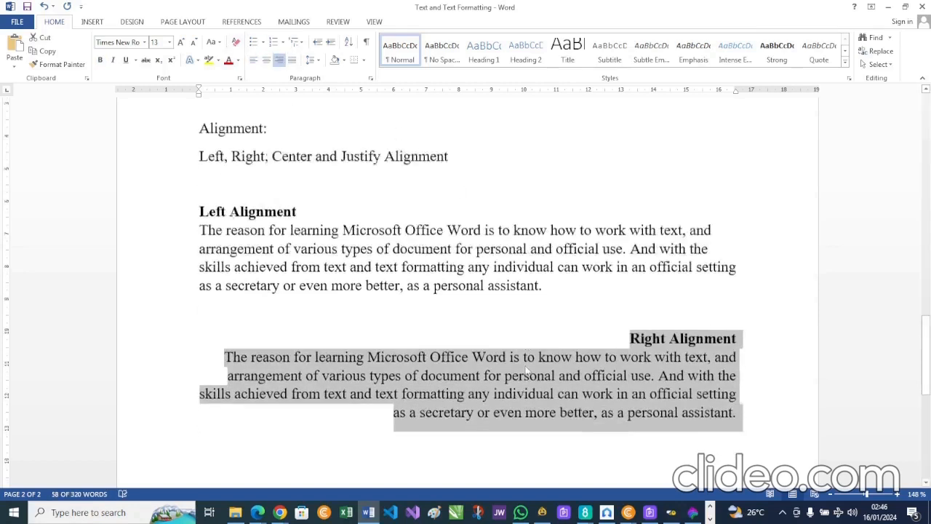
left_click(249, 313)
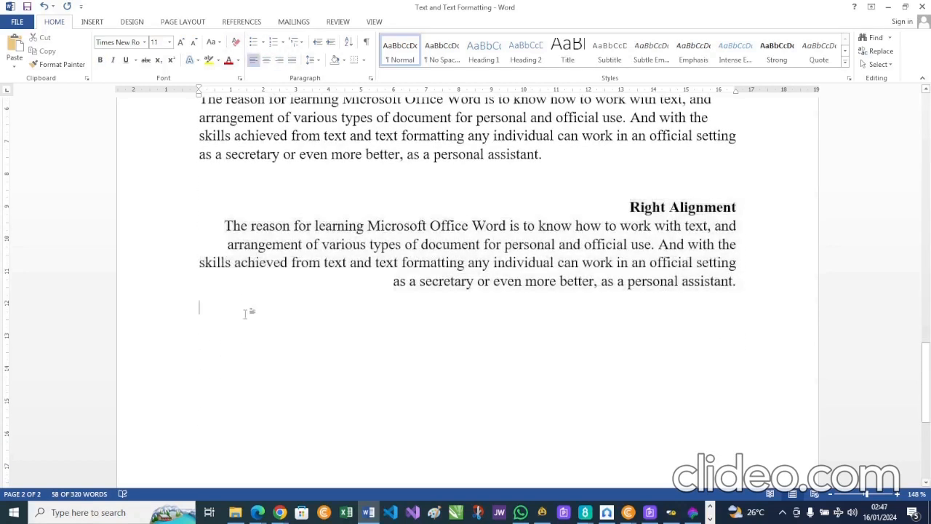
key("Return")
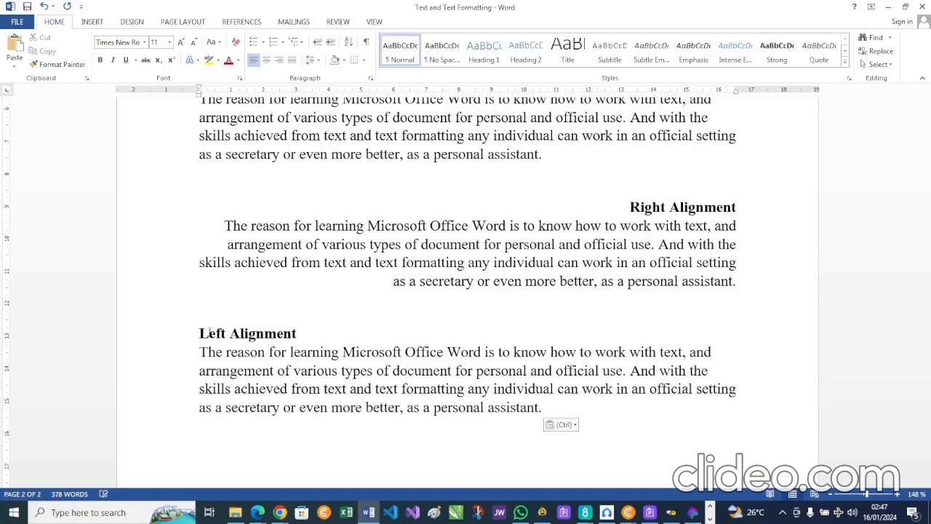
left_click_drag(200, 332, 230, 332)
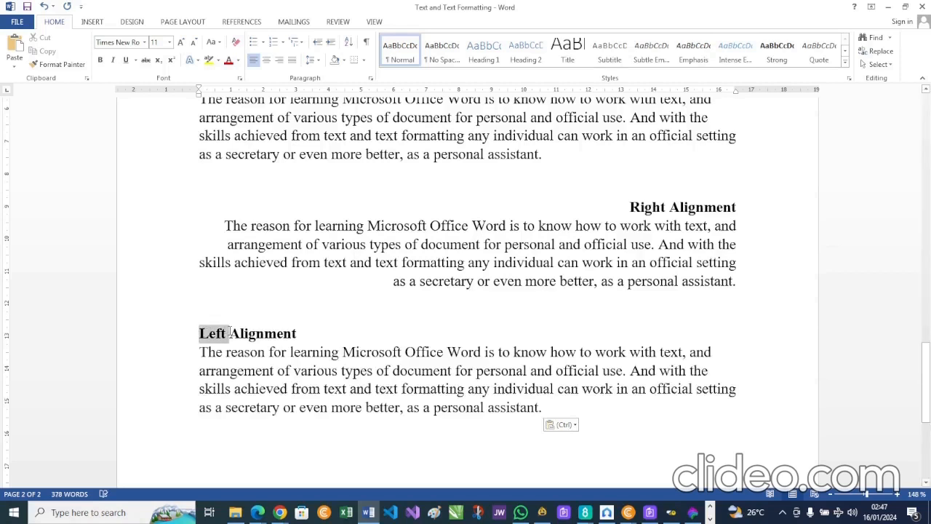
type("Justify")
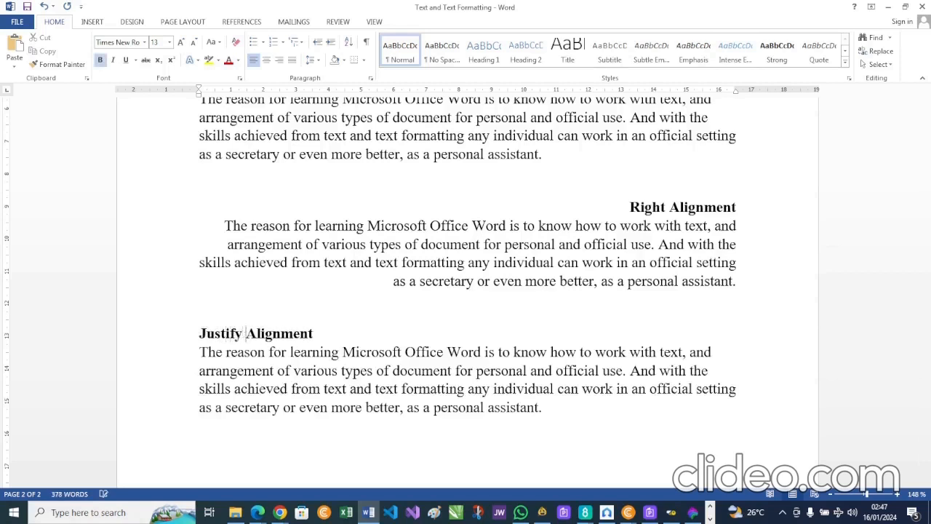
left_click(339, 337)
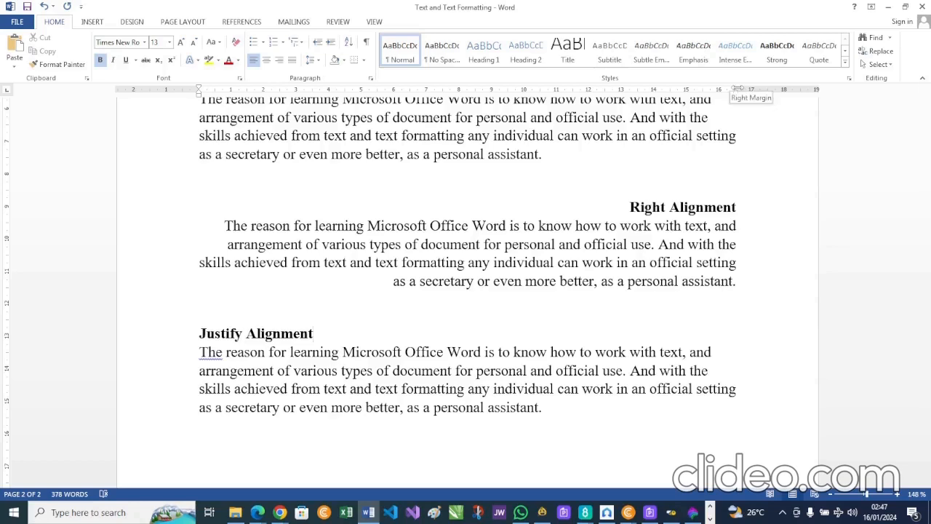
left_click_drag(737, 88, 737, 88)
scroll(474, 172, "up", 3)
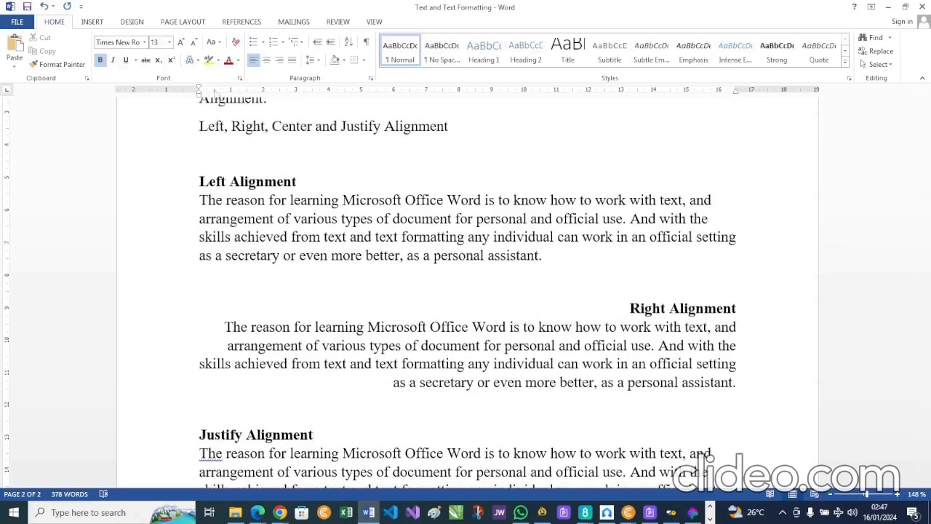
left_click_drag(198, 93, 198, 93)
scroll(277, 191, "down", 2)
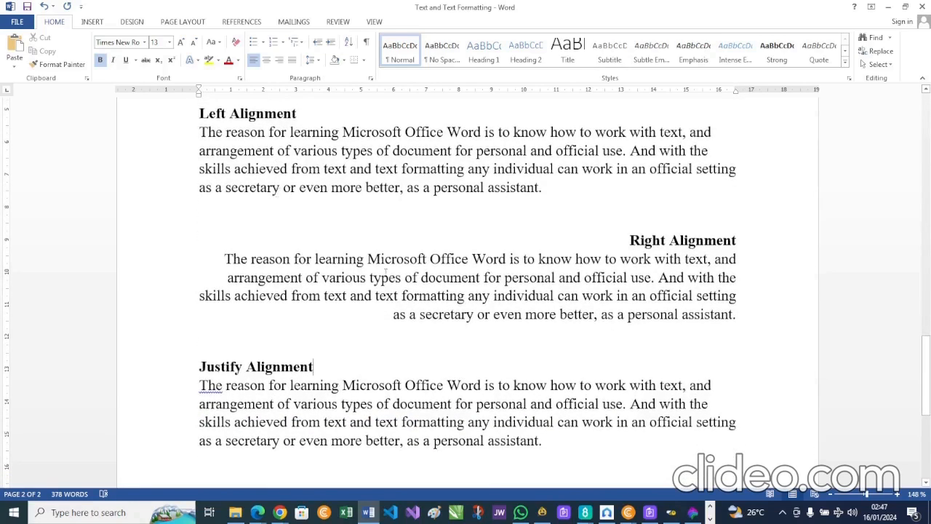
Step: Try justifying the Justify Alignment heading together with its paragraph, and return both to left alignment
left_click(202, 369)
left_click_drag(202, 369, 564, 446)
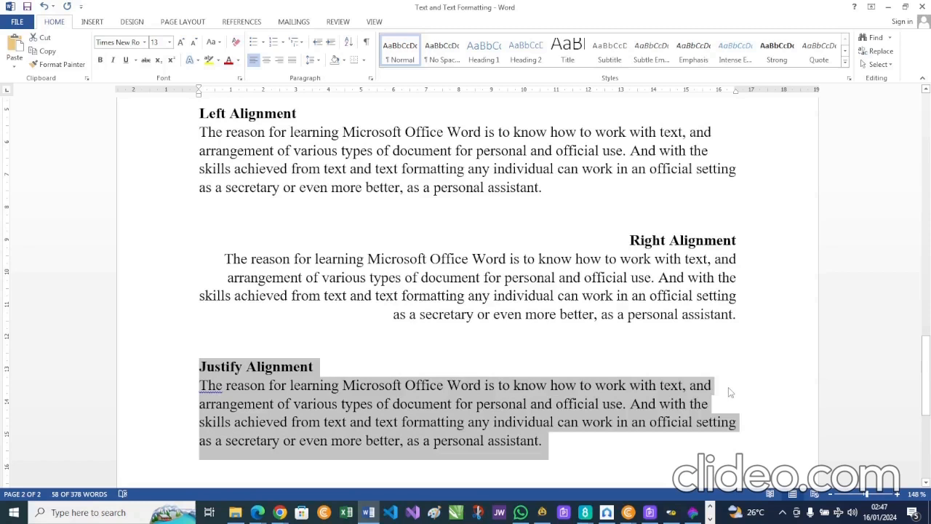
left_click(241, 412)
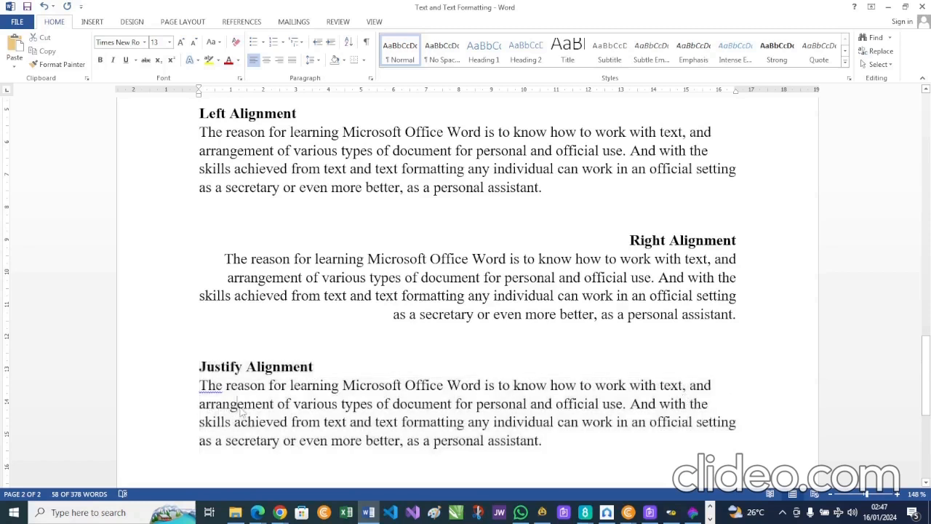
left_click_drag(199, 404, 274, 405)
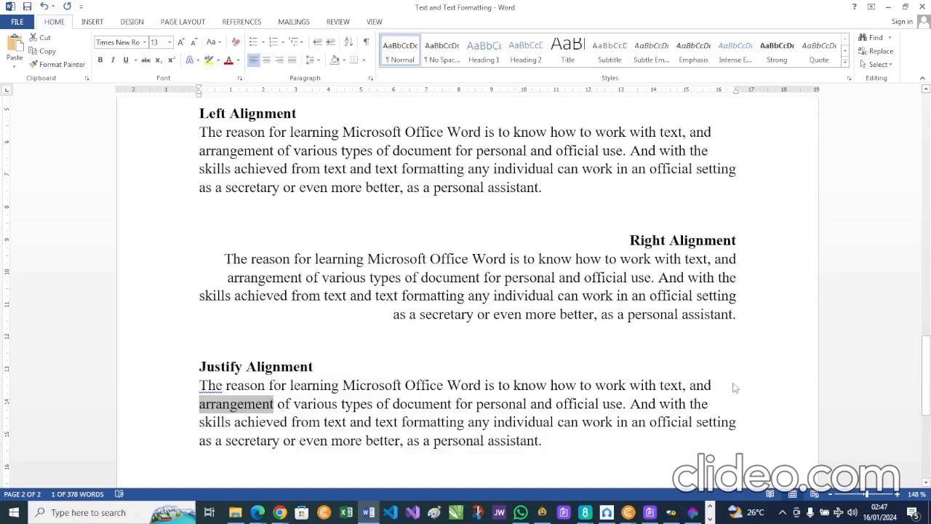
left_click_drag(201, 366, 547, 448)
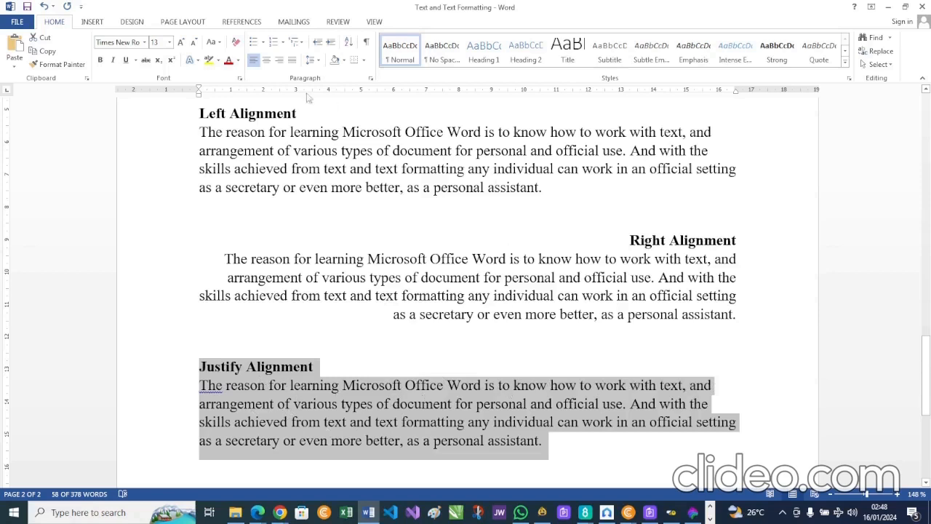
left_click(292, 59)
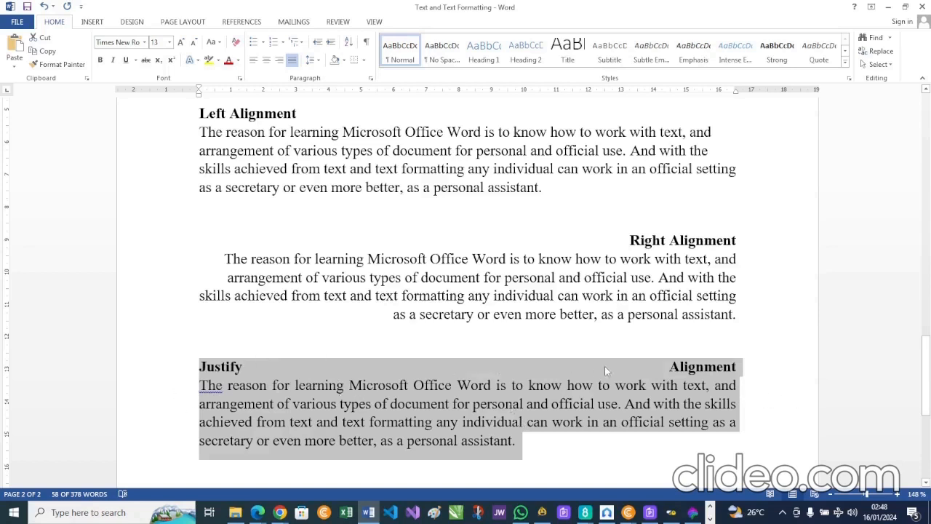
left_click(687, 373)
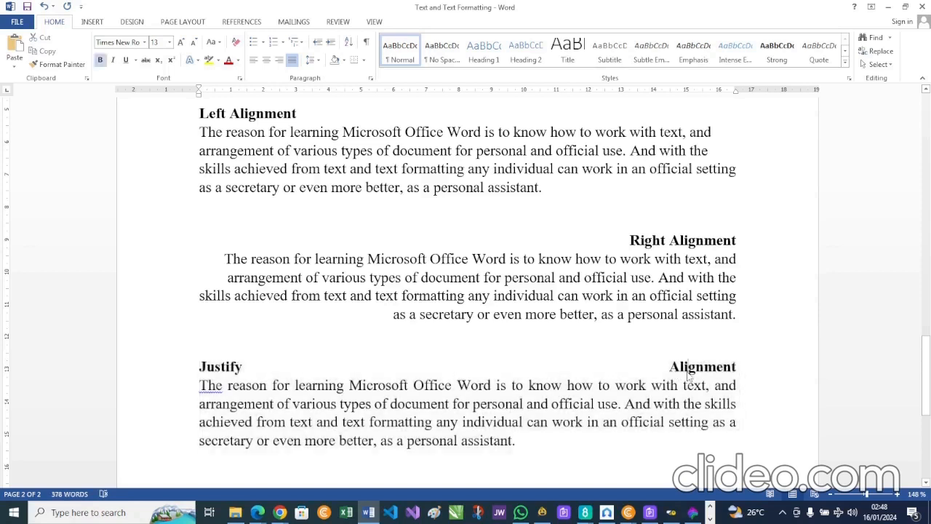
key("ctrl+l")
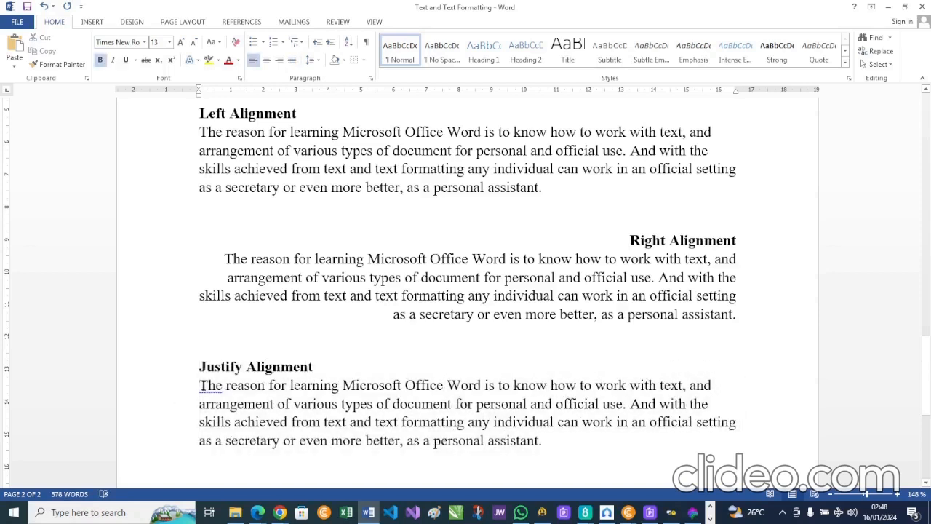
Step: Justify the text below the Justify Alignment heading, and split the heading into its own paragraph with no blank line beneath it
left_click_drag(200, 385, 550, 441)
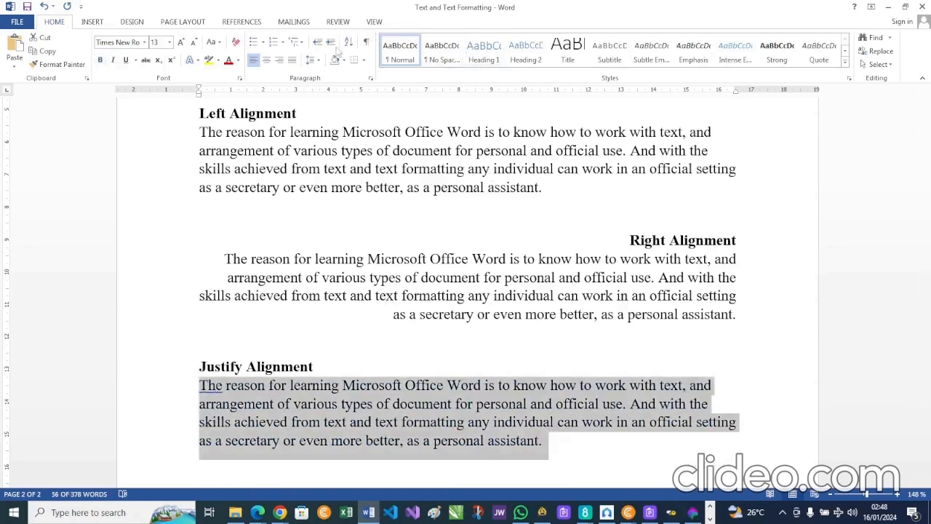
left_click(292, 59)
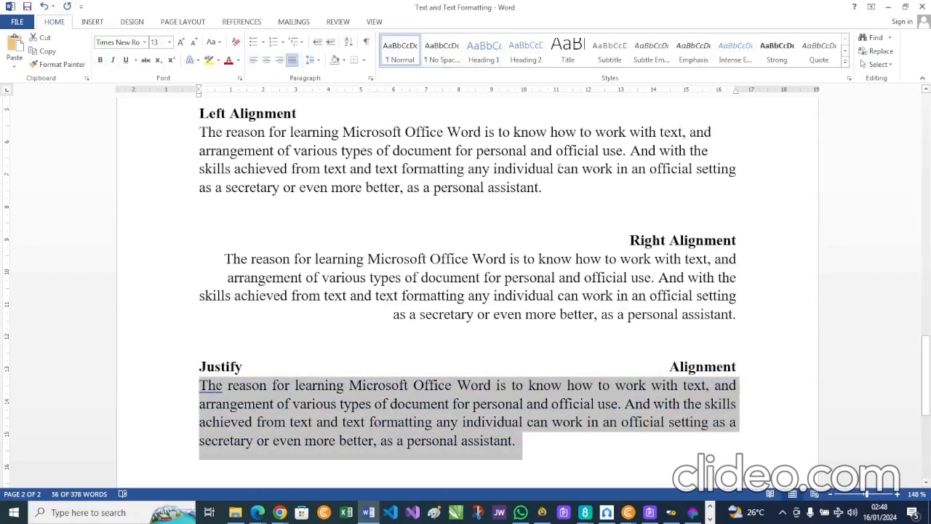
left_click(739, 367)
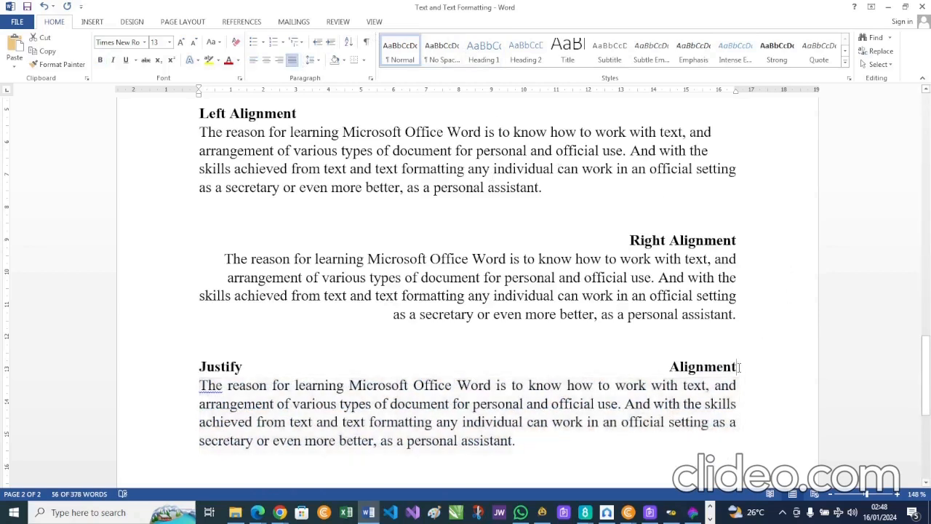
key("Return")
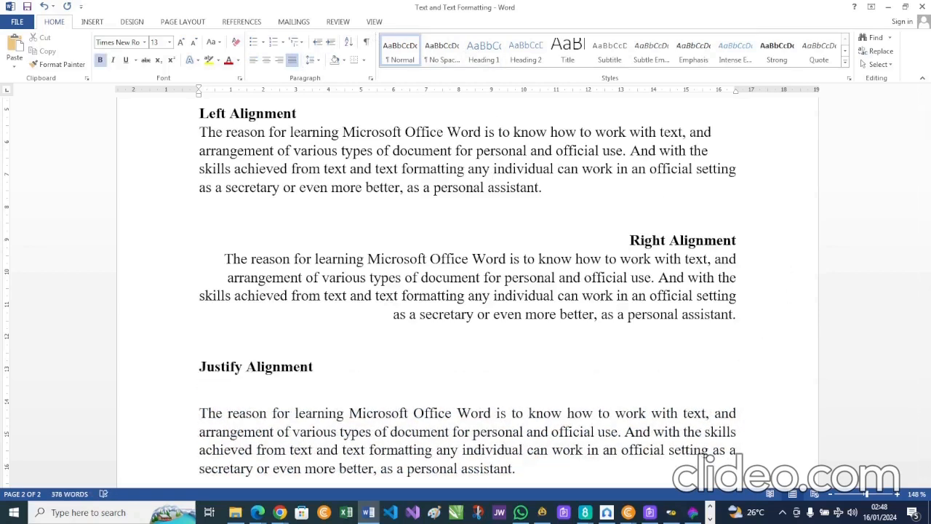
key("Delete")
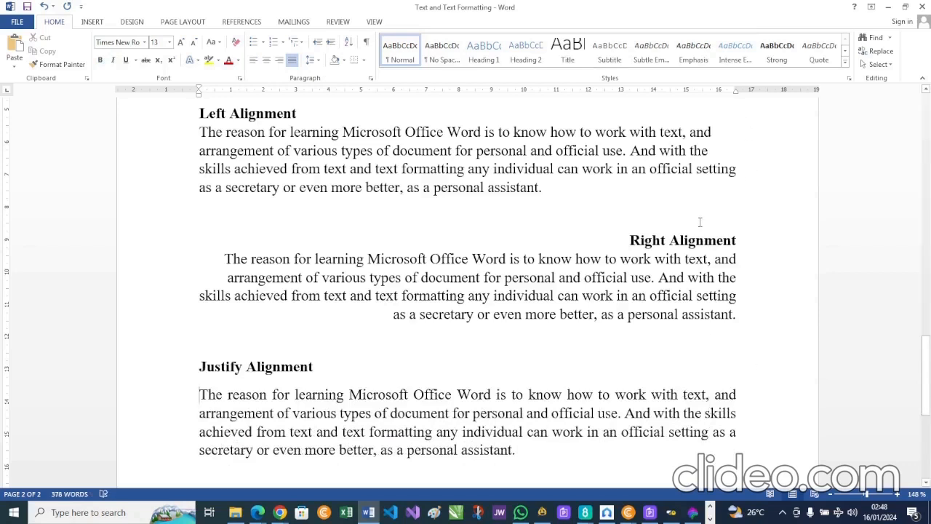
Step: Check both edges of the justified paragraph against the left and right margin markers on the ruler
scroll(700, 222, "down", 3)
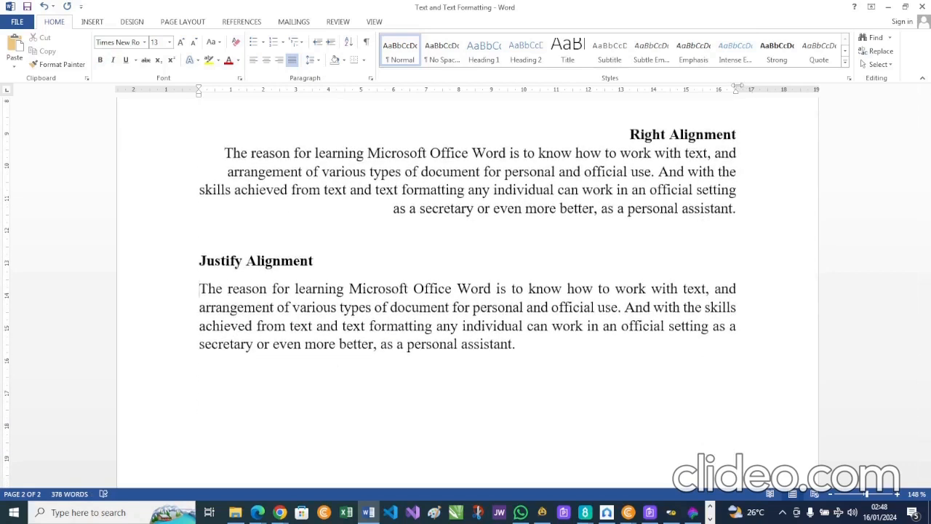
left_click_drag(736, 85, 736, 86)
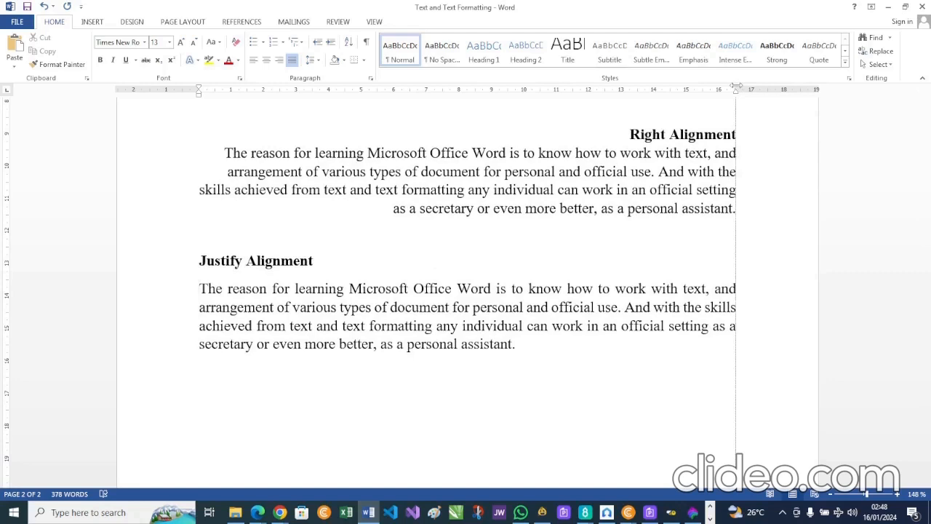
left_click_drag(736, 86, 736, 86)
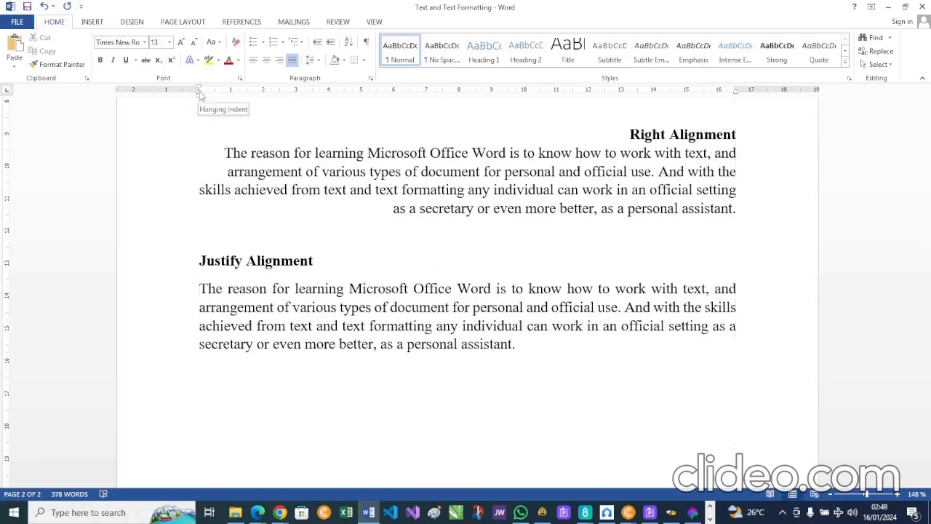
left_click_drag(199, 90, 199, 90)
scroll(206, 360, "up", 2)
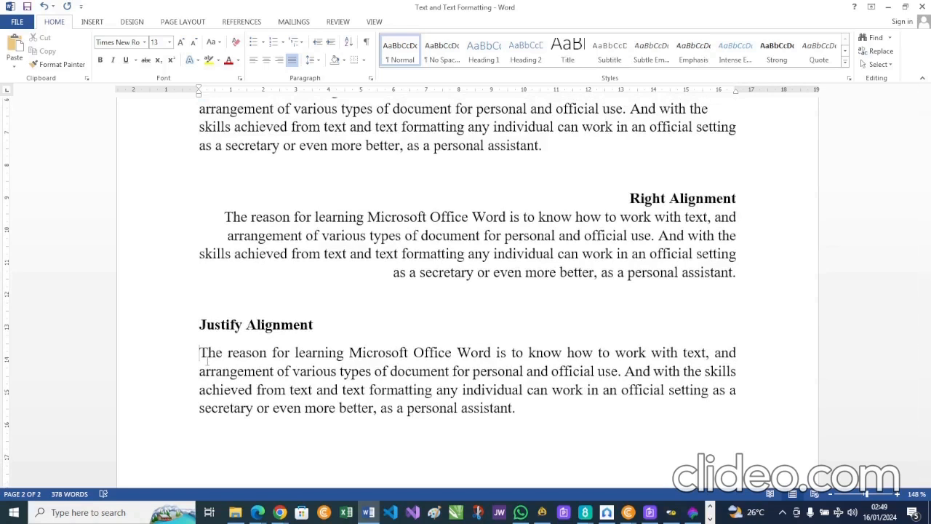
Step: Paste another copy of the Left Alignment heading and paragraph below the Justify Alignment section, and retitle it "Center Alignment"
scroll(207, 361, "down", 3)
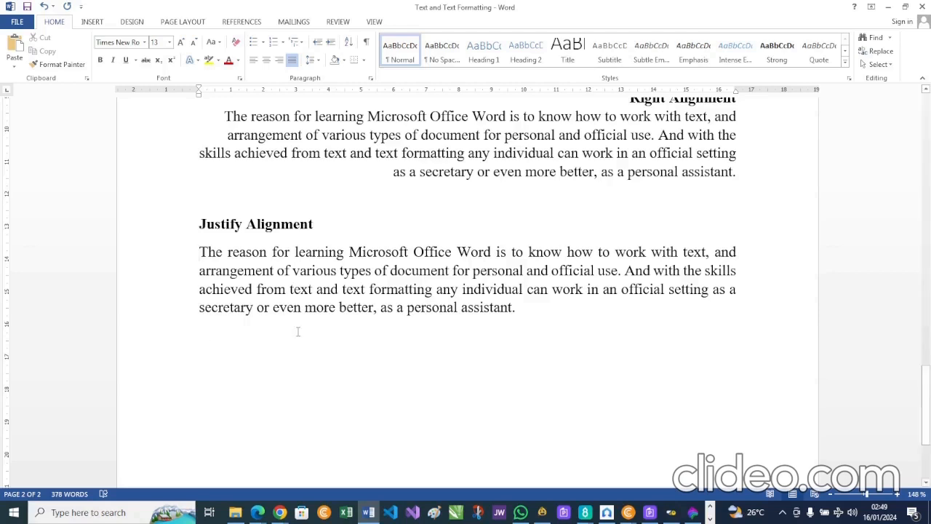
left_click(219, 352)
type("Left Alignment The reason for learning Microsoft Office Word is to know how to work with text, and arrangement of various types of document for personal and official use. And with the skills achieved from text and text formatting any individual can work in an official setting as a secretary or even more better, as a personal assistant.")
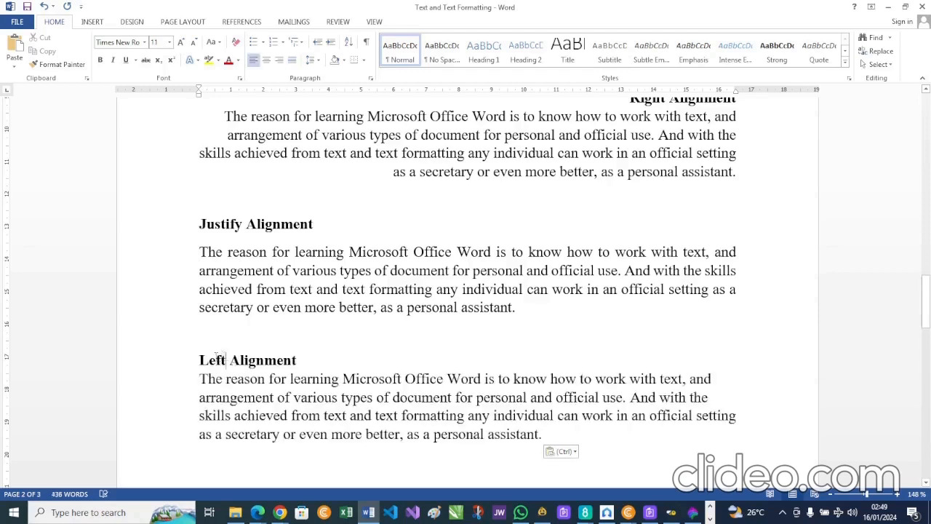
left_click_drag(226, 359, 199, 359)
type("C")
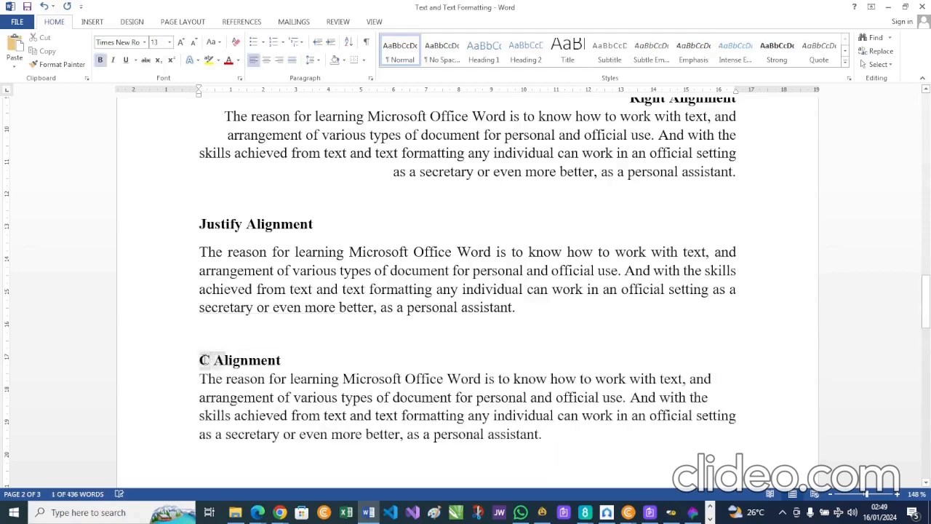
type("enter")
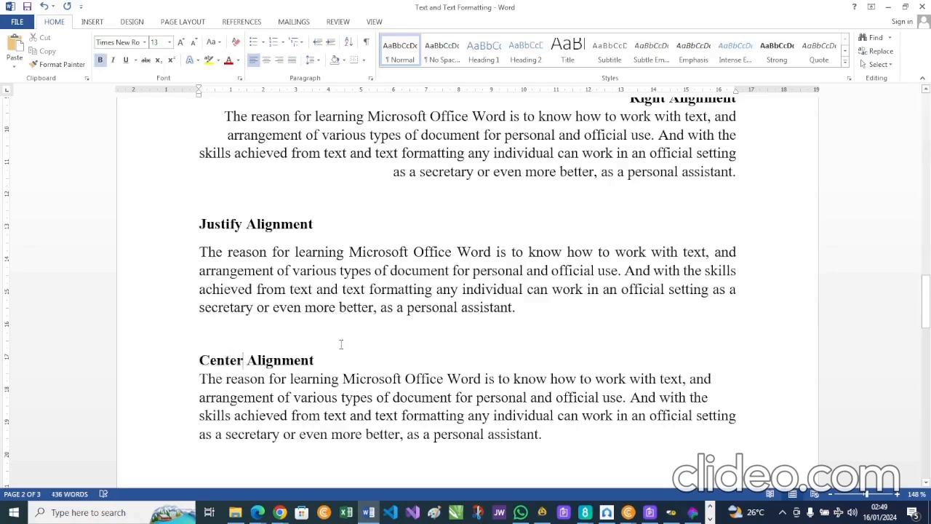
left_click(345, 358)
key("End")
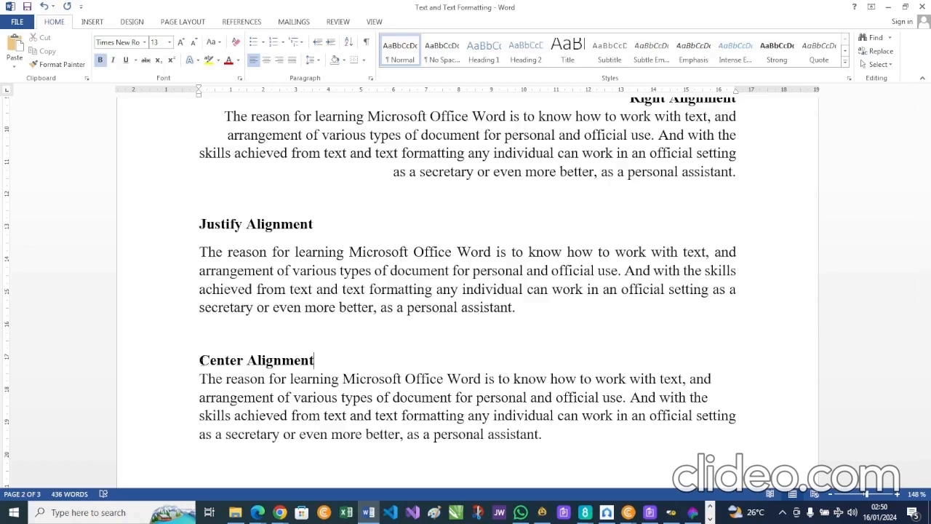
Step: Center the Center Alignment heading and its full paragraph
left_click_drag(200, 360, 581, 440)
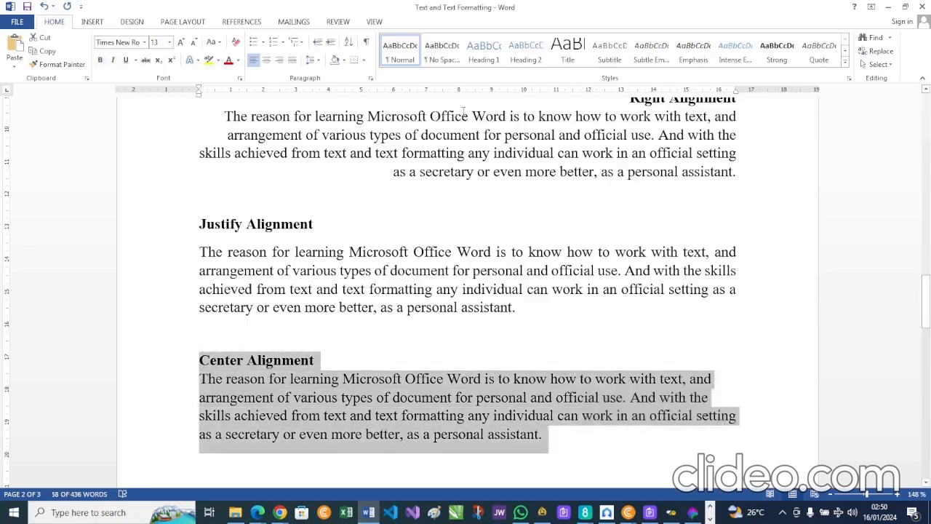
left_click(266, 63)
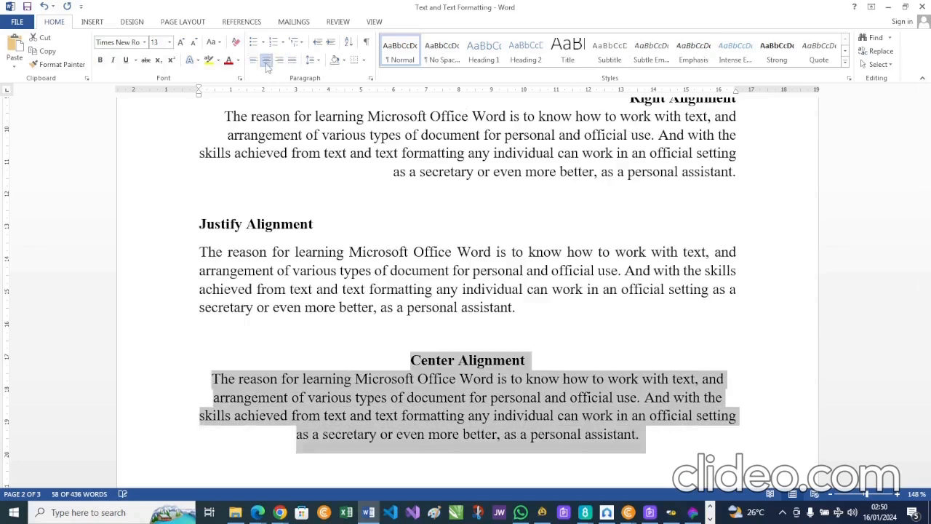
left_click(555, 351)
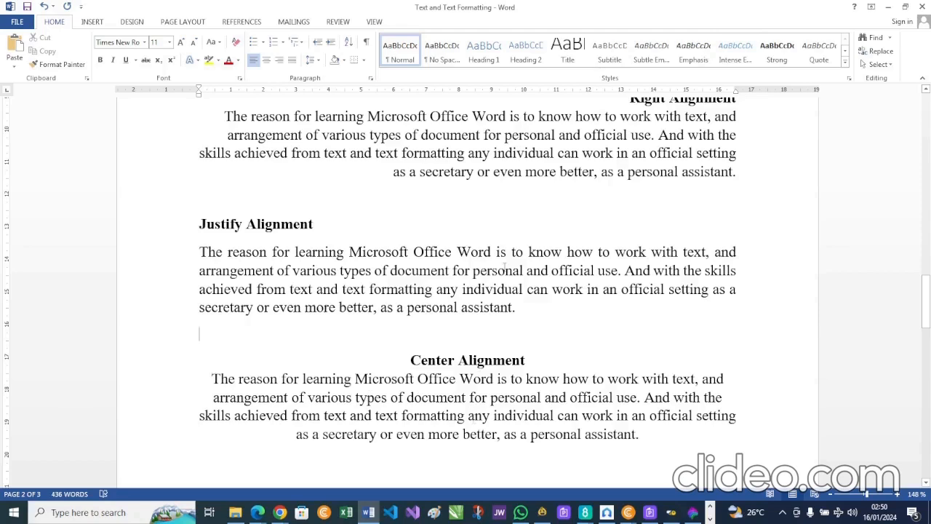
scroll(505, 267, "up", 2)
scroll(504, 267, "down", 2)
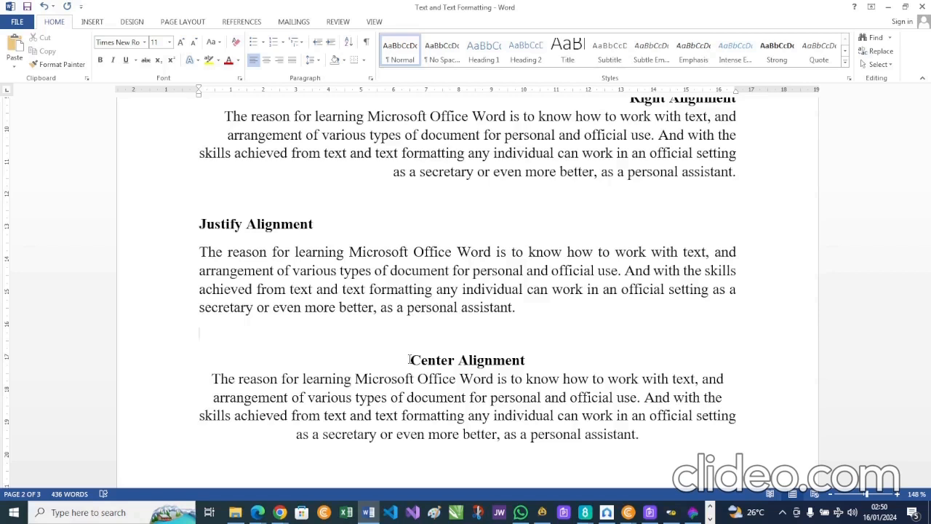
Step: Change the page orientation to landscape and examine how the left, right, justify and center sections fit the wider page
left_click(181, 22)
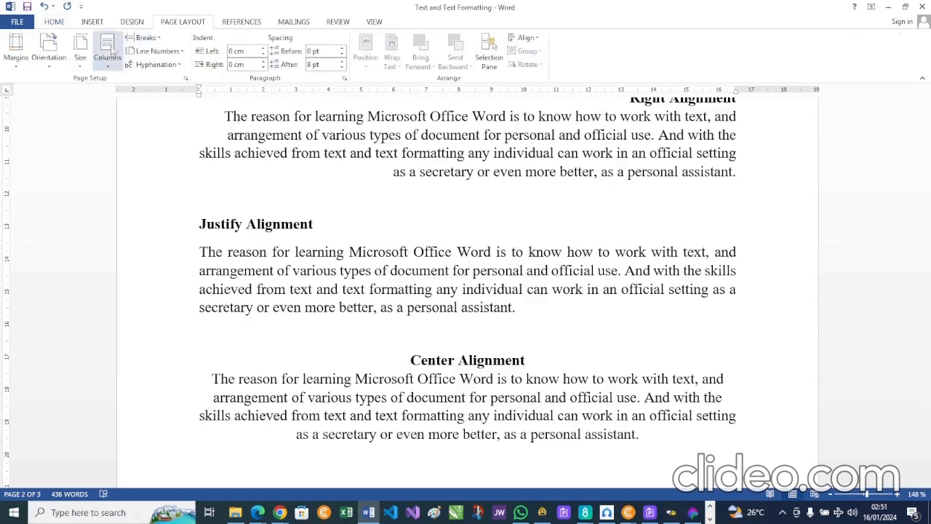
left_click(49, 50)
left_click(65, 86)
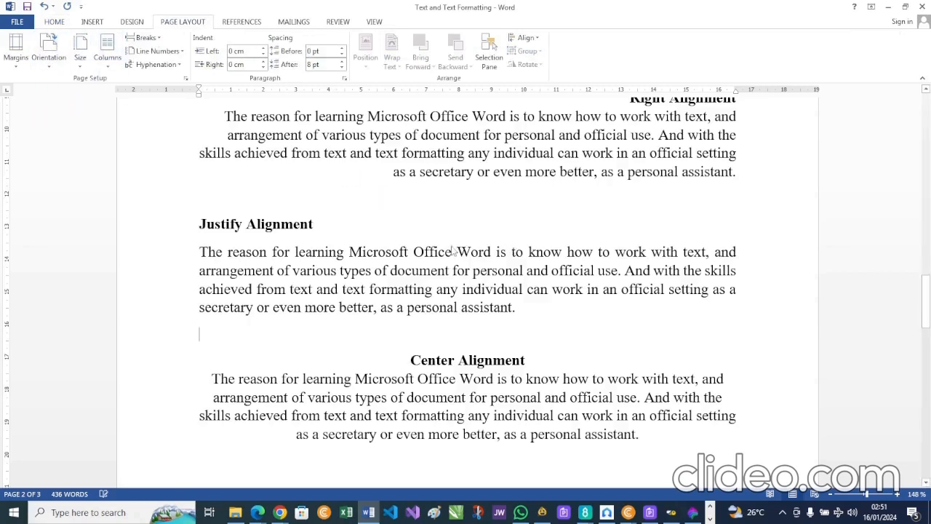
scroll(727, 357, "down", 5)
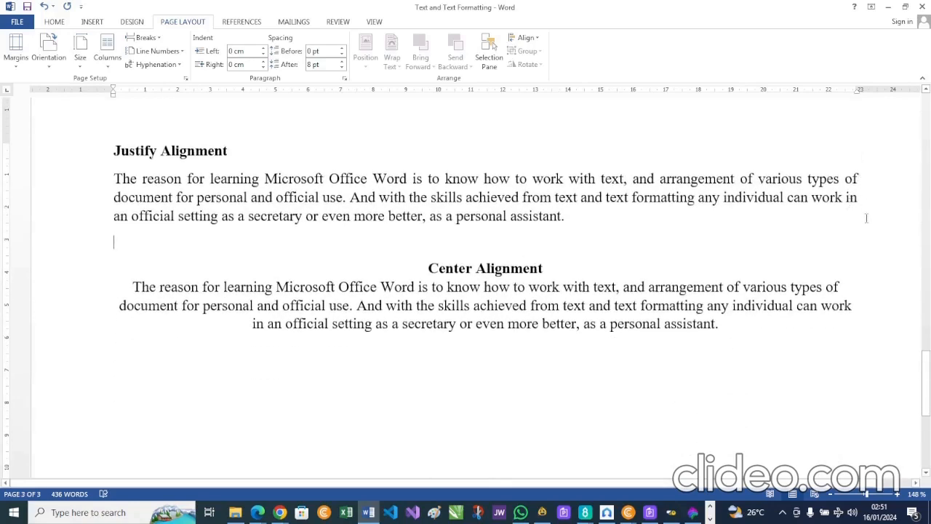
scroll(867, 218, "up", 3)
scroll(867, 219, "up", 4)
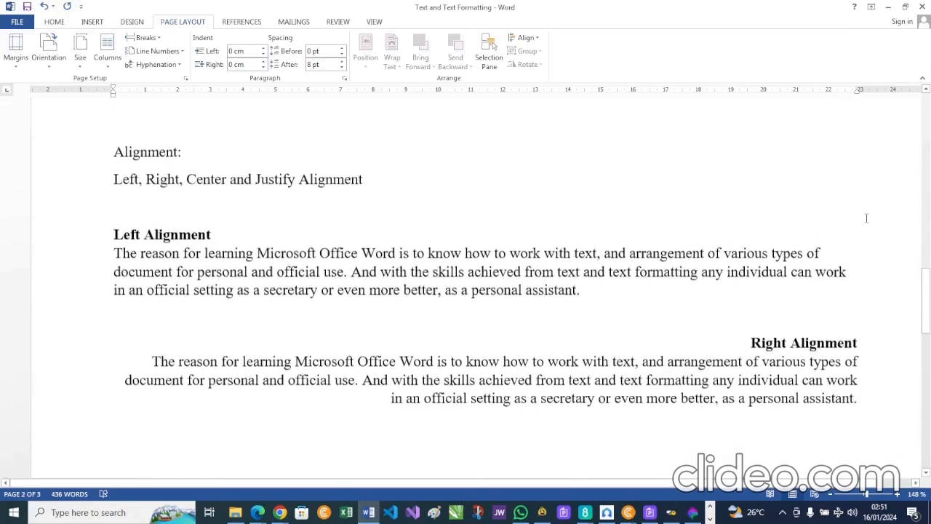
scroll(866, 219, "up", 2)
scroll(866, 218, "down", 6)
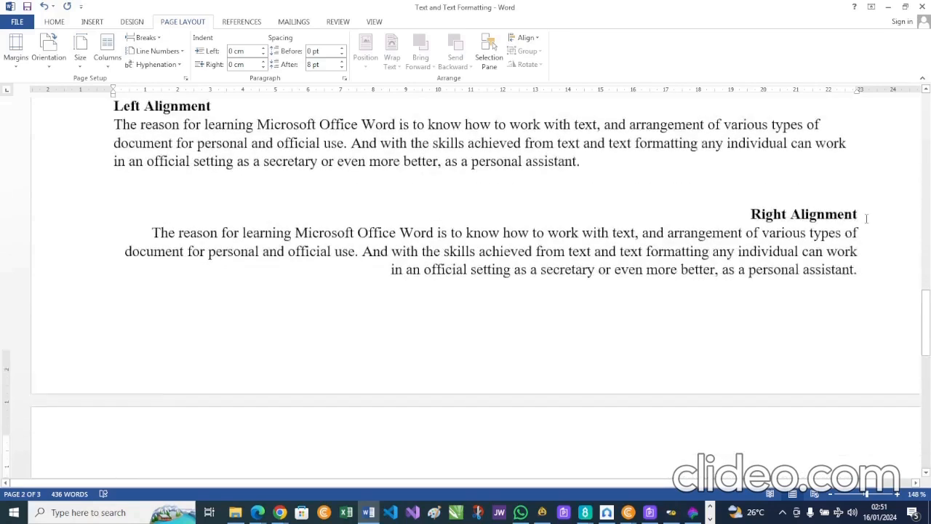
scroll(866, 219, "down", 2)
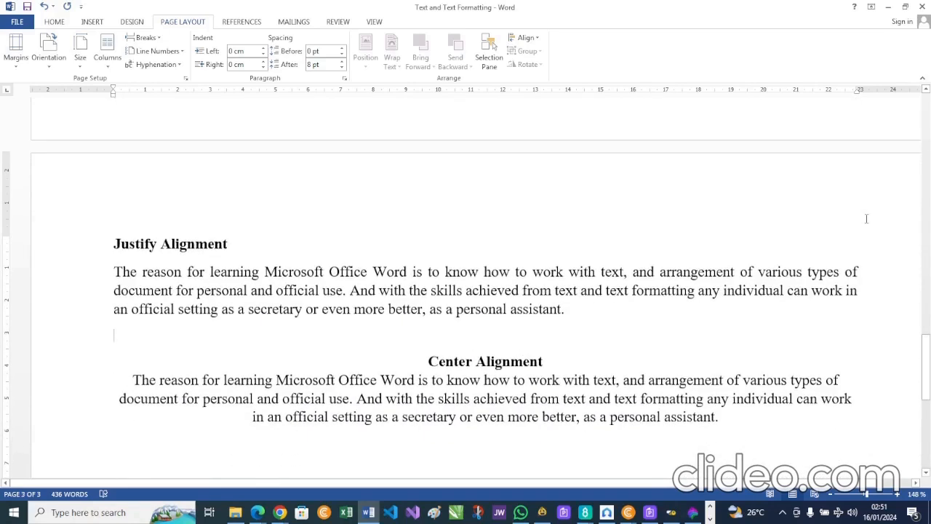
scroll(866, 218, "down", 2)
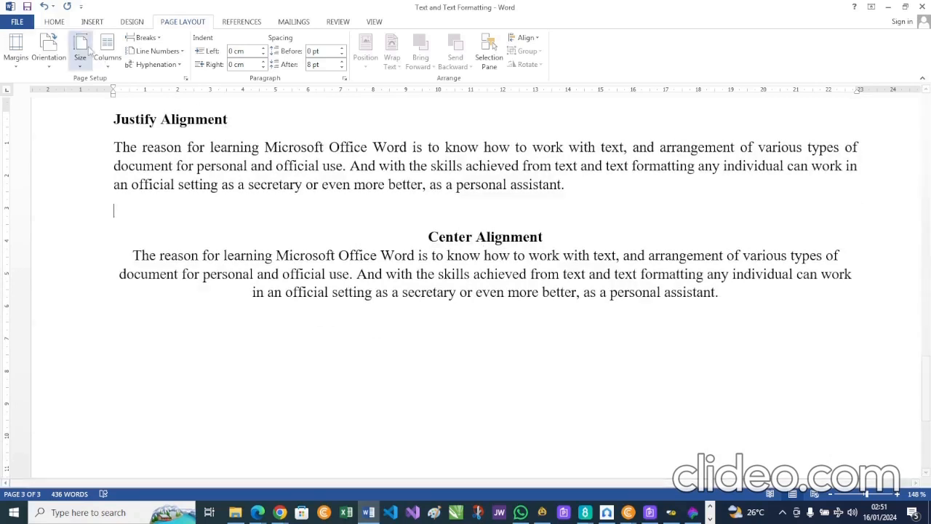
Step: Return the page orientation to portrait
left_click(64, 65)
left_click(62, 93)
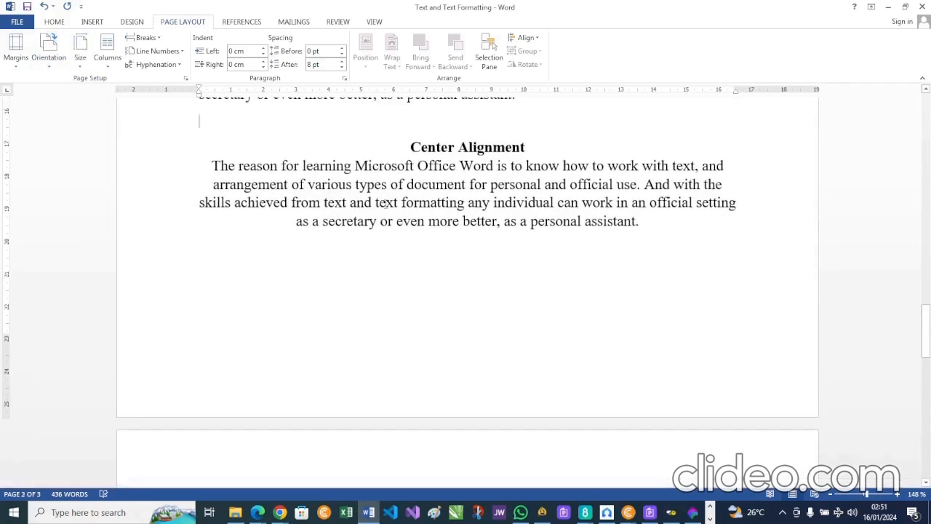
Step: Highlight the Line Spacing and Paragraph Spacing items in the topic list at the start of the document
scroll(386, 203, "up", 5)
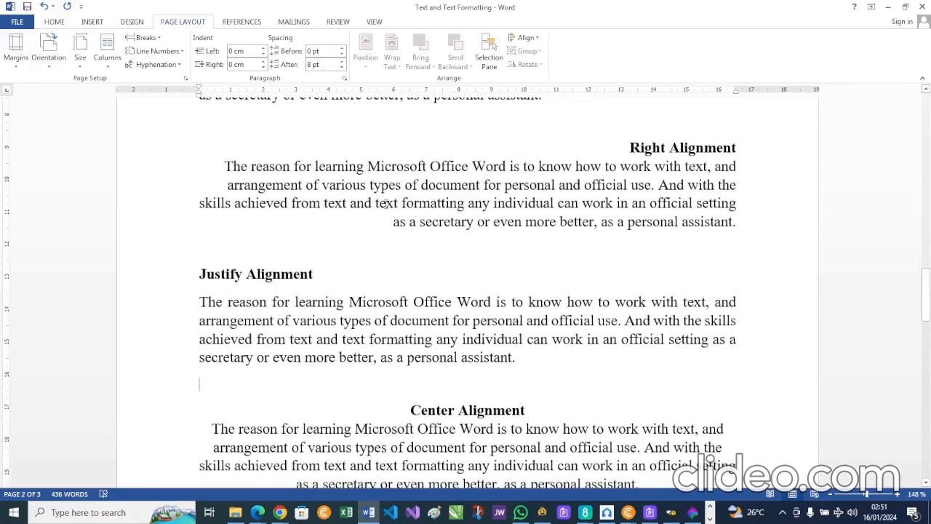
scroll(385, 203, "up", 15)
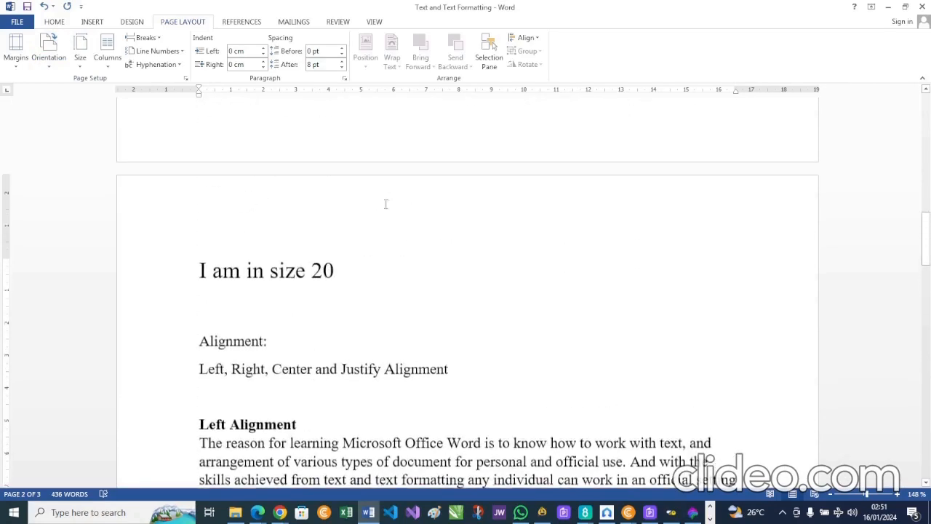
scroll(385, 204, "up", 15)
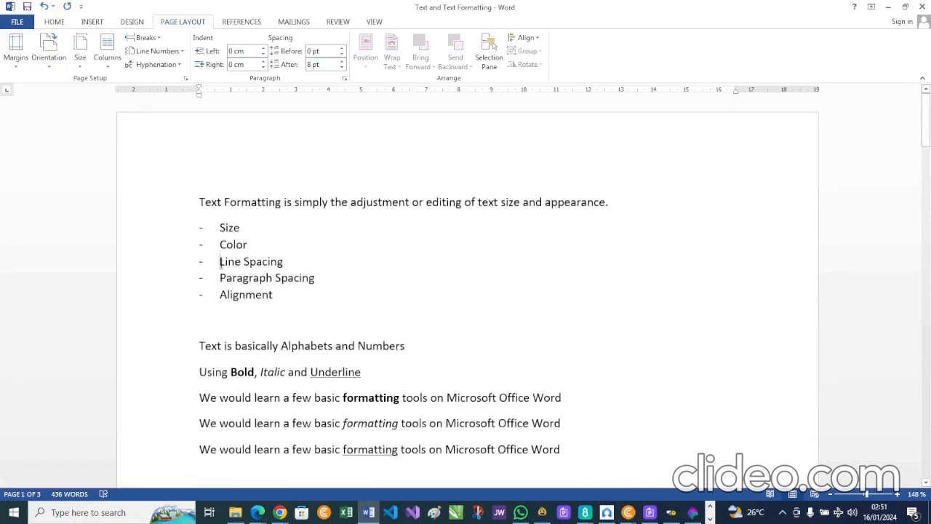
left_click_drag(220, 262, 316, 279)
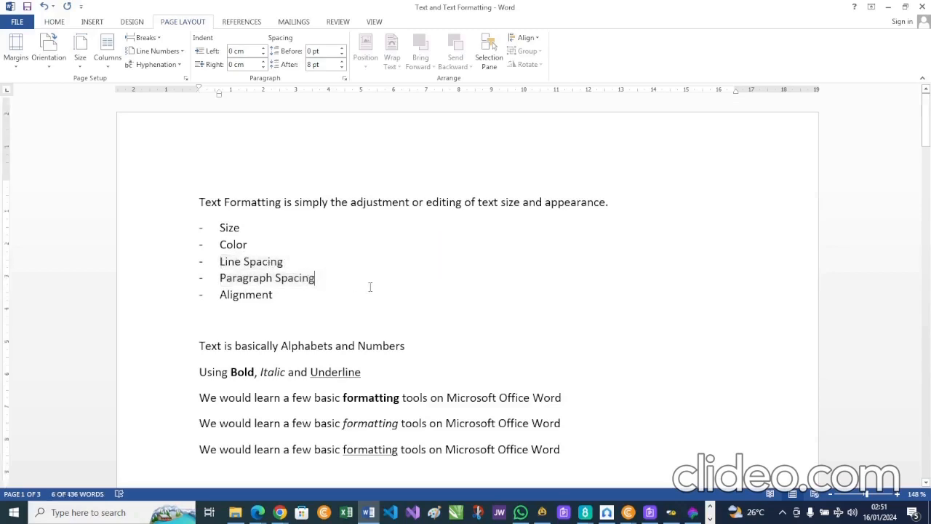
Step: Paste another copy of the Left Alignment heading and paragraph at the start of page 3, after the Center Alignment section
scroll(369, 287, "down", 20)
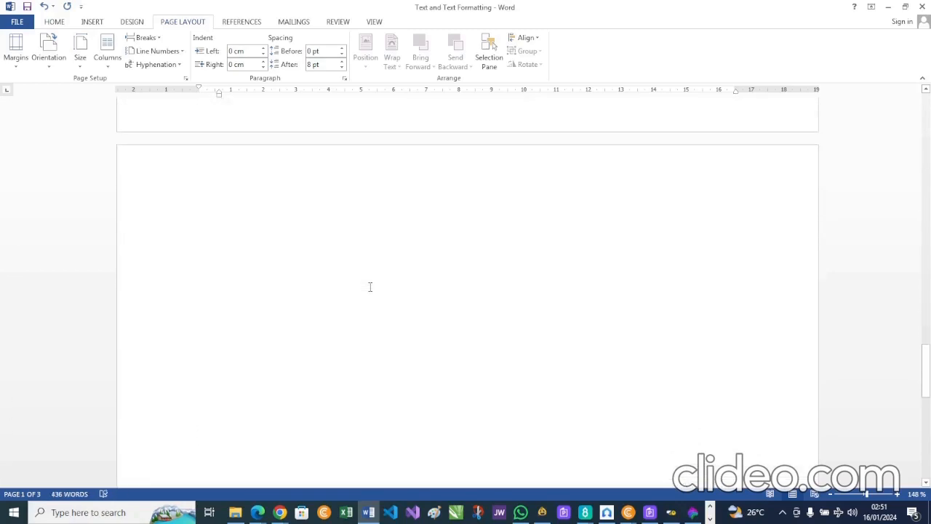
scroll(370, 286, "up", 3)
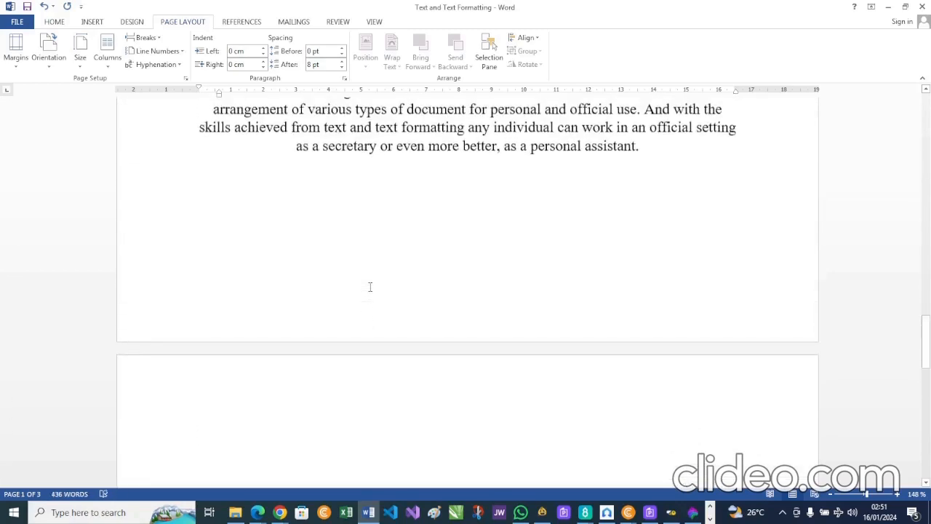
left_click(490, 188)
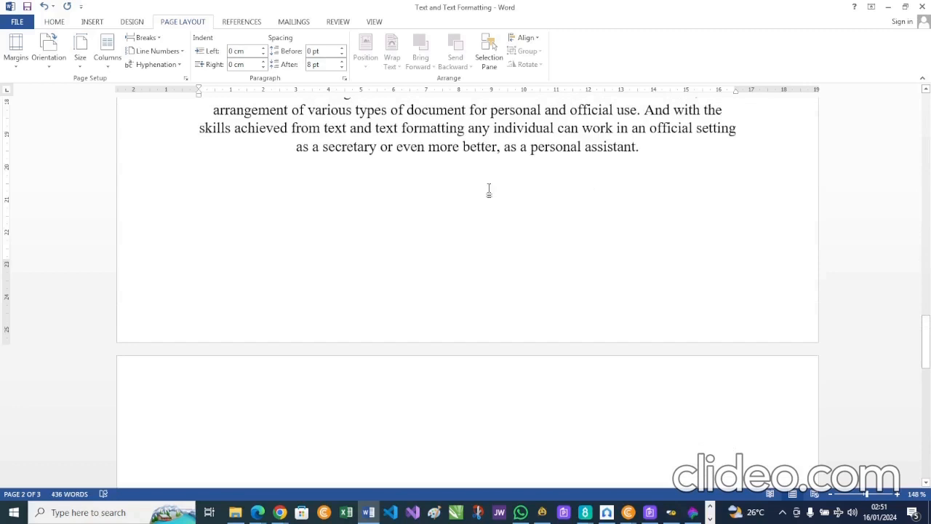
key("ctrl+Return")
scroll(435, 277, "down", 3)
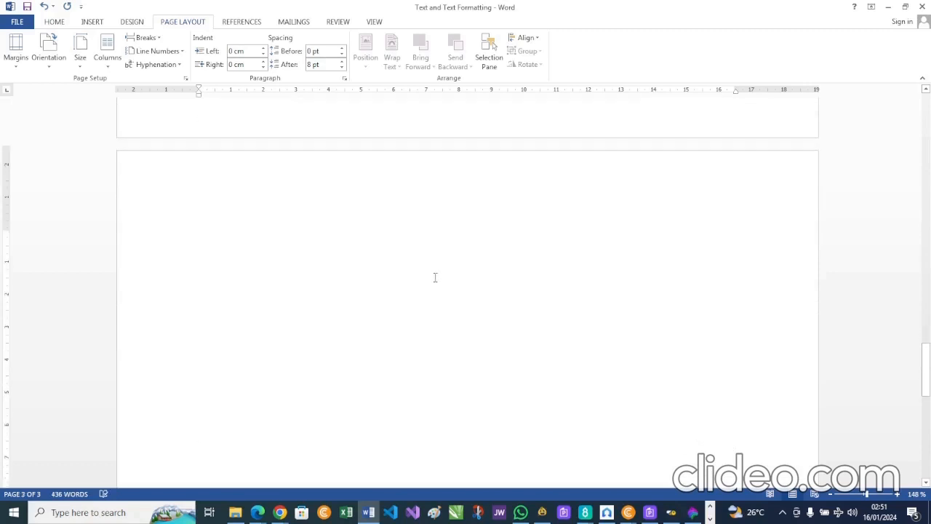
type("Left Alignment The reason for learning Microsoft Office Word is to know how to work with text, and arrangement of various types of document for personal and official use. And with the skills achieved from text and text formatting any individual can work in an official setting as a secretary or even more better, as a personal assistant.")
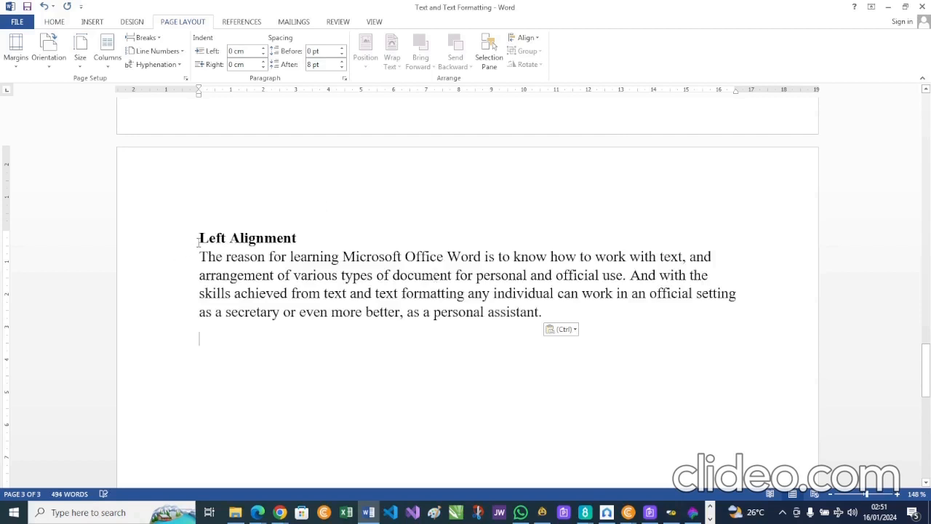
Step: Replace the pasted Left Alignment heading with a bold heading "Line and Paragraph Spacing" on its own line directly above the paragraph
left_click_drag(198, 240, 316, 218)
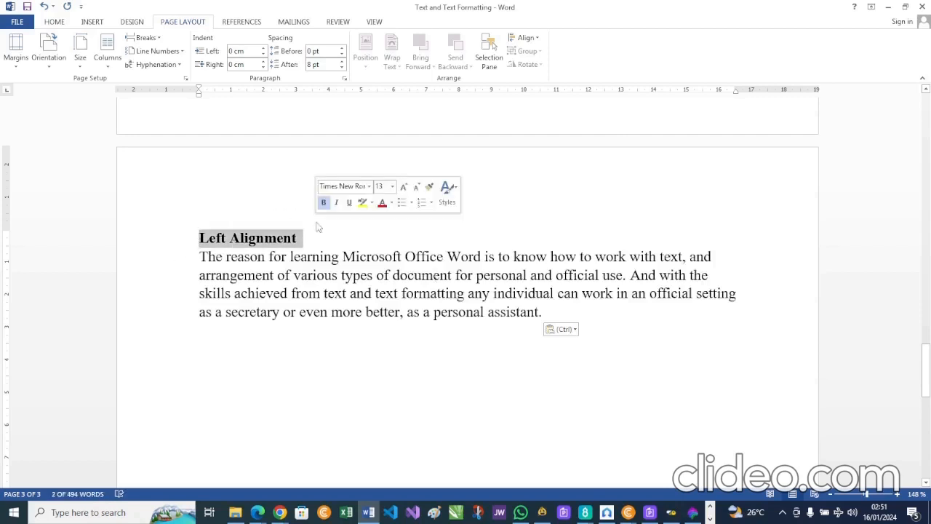
key("Delete")
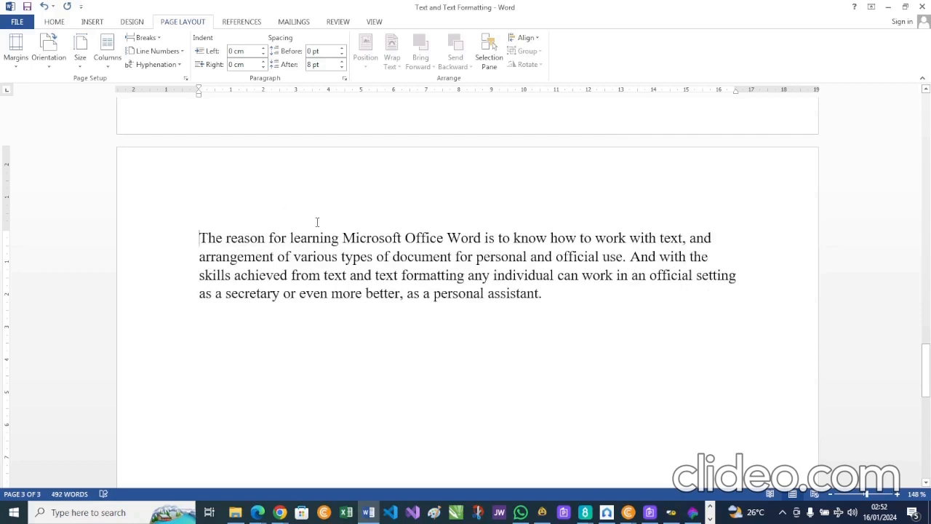
key("Return")
key("Return")
key("Up")
key("Up")
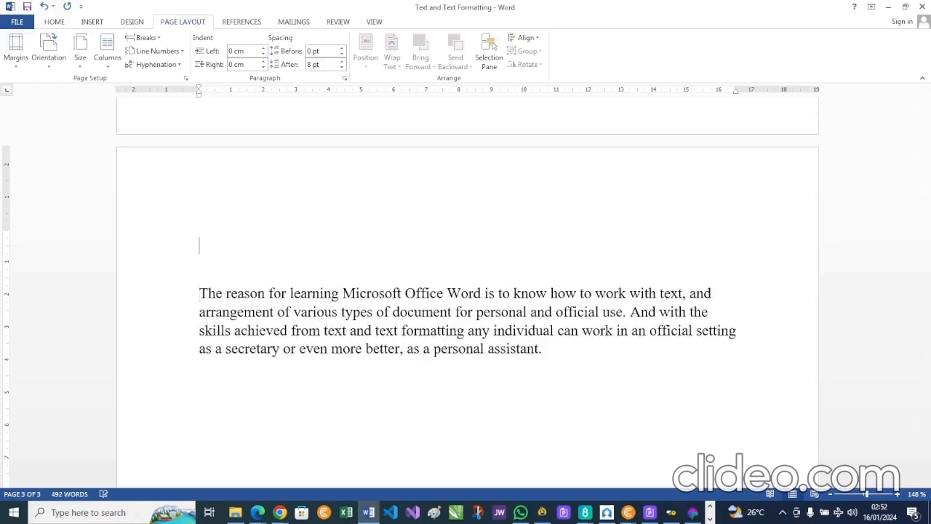
type("Line and Paragra")
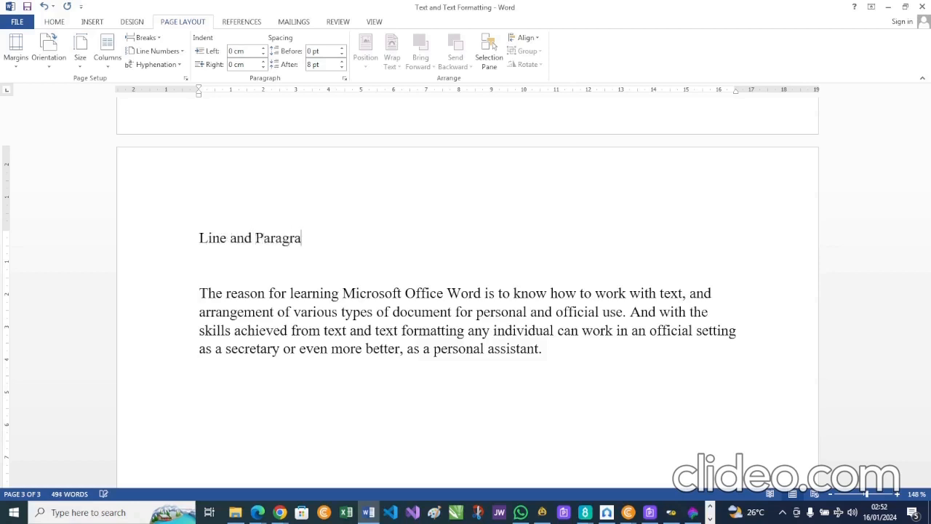
type("ph Spacing")
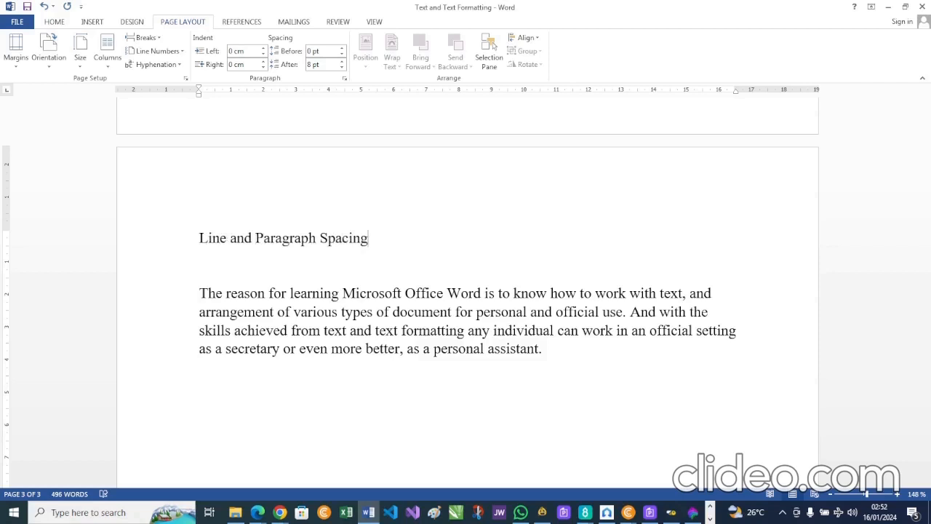
key("Delete")
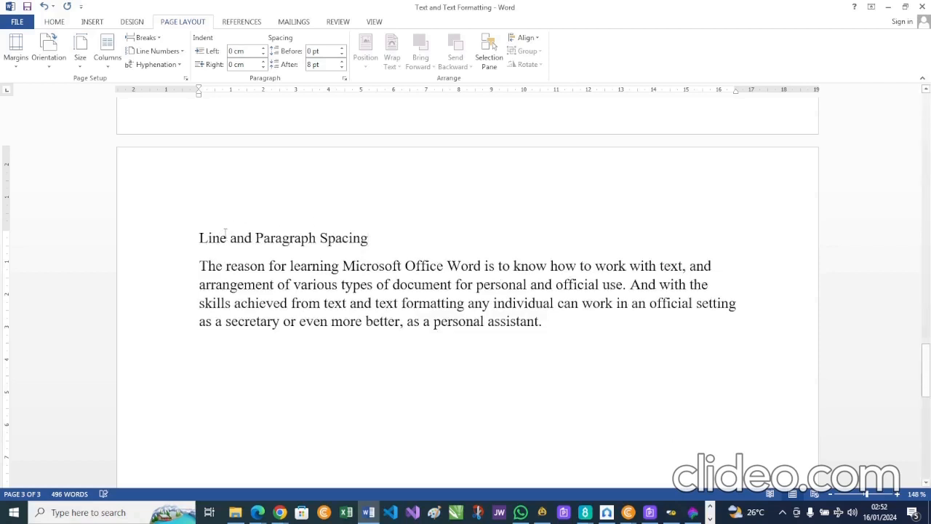
left_click_drag(199, 238, 375, 230)
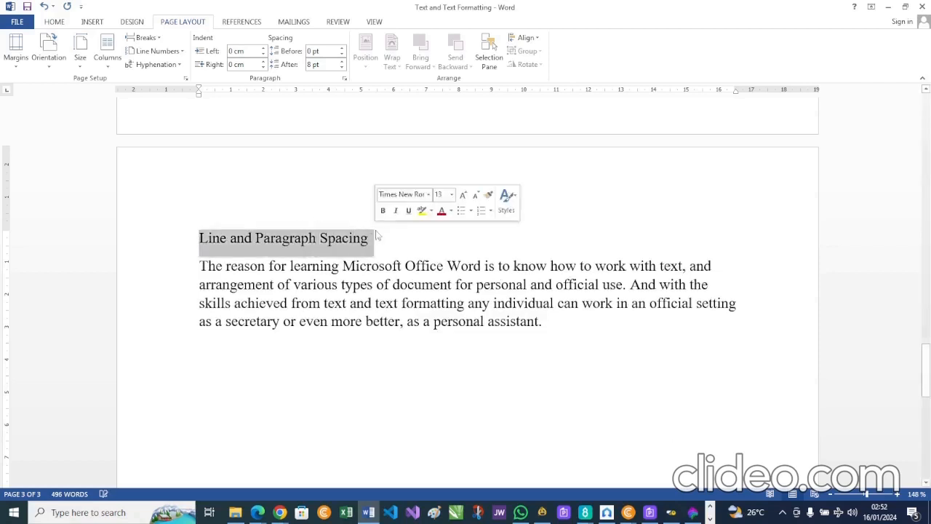
key("ctrl+b")
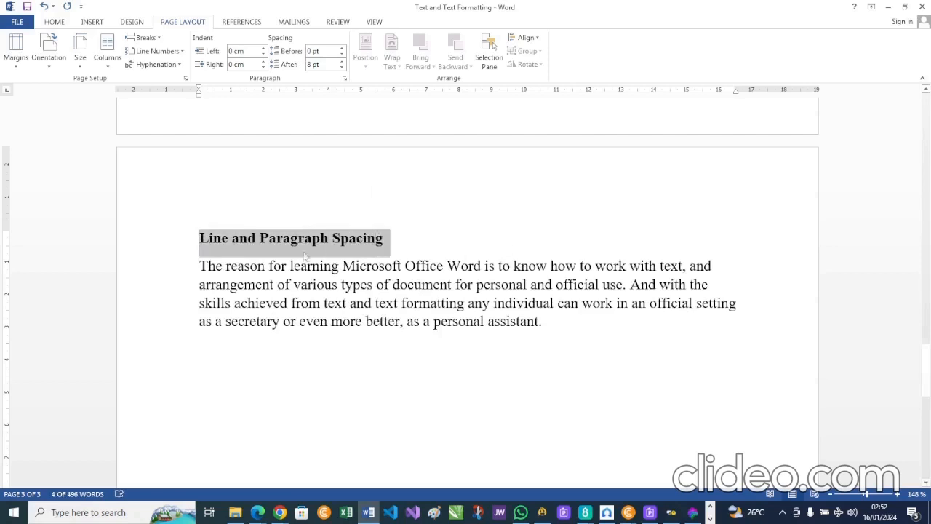
Step: Copy the paragraph under the Line and Paragraph Spacing heading and paste two copies below it, separated by blank lines
left_click_drag(200, 266, 551, 322)
key("ctrl+c")
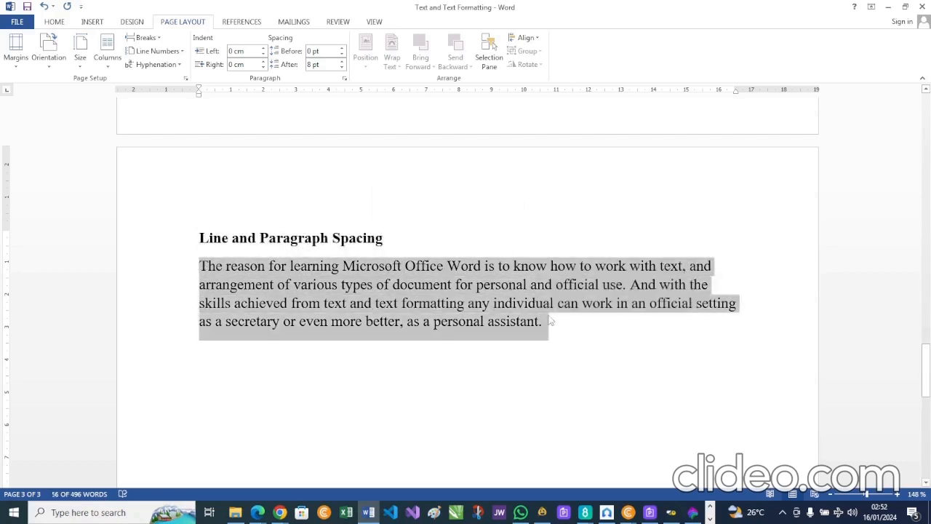
key("Down")
key("Return")
key("Return")
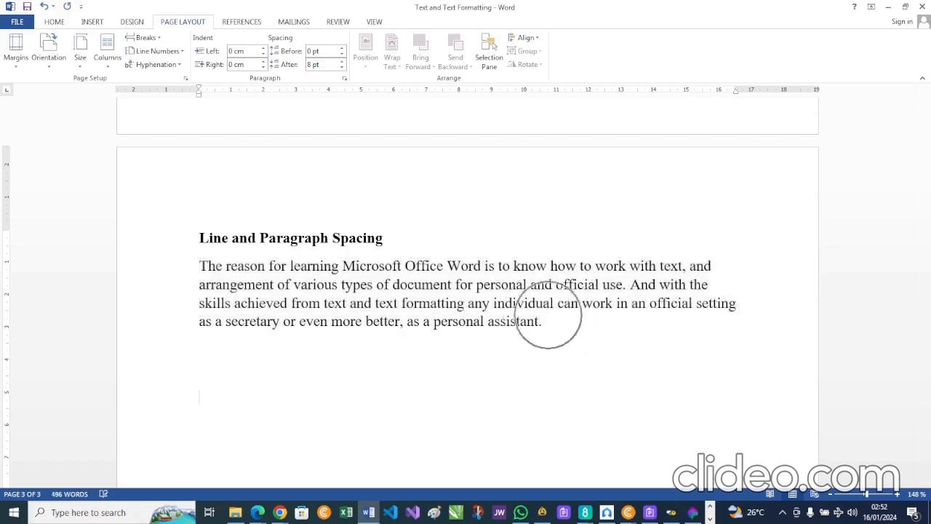
key("BackSpace")
key("ctrl+v")
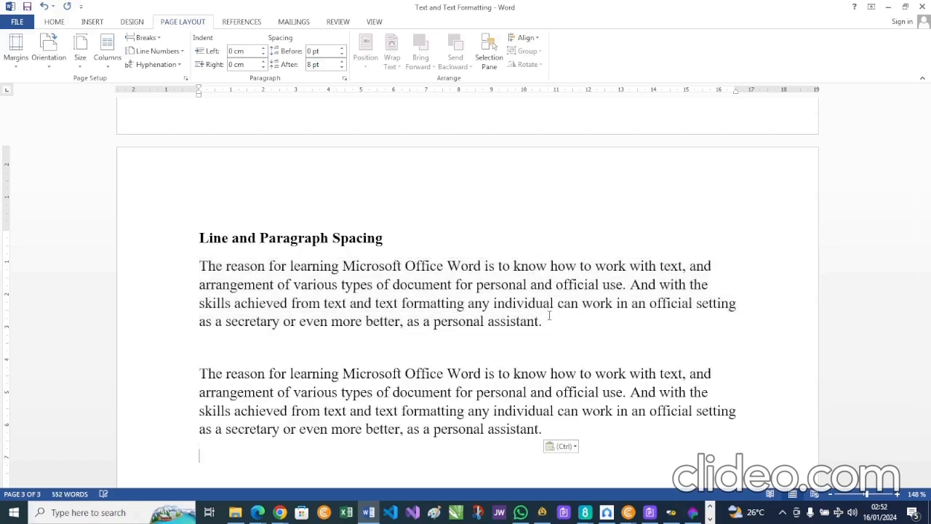
key("Return")
key("ctrl+v")
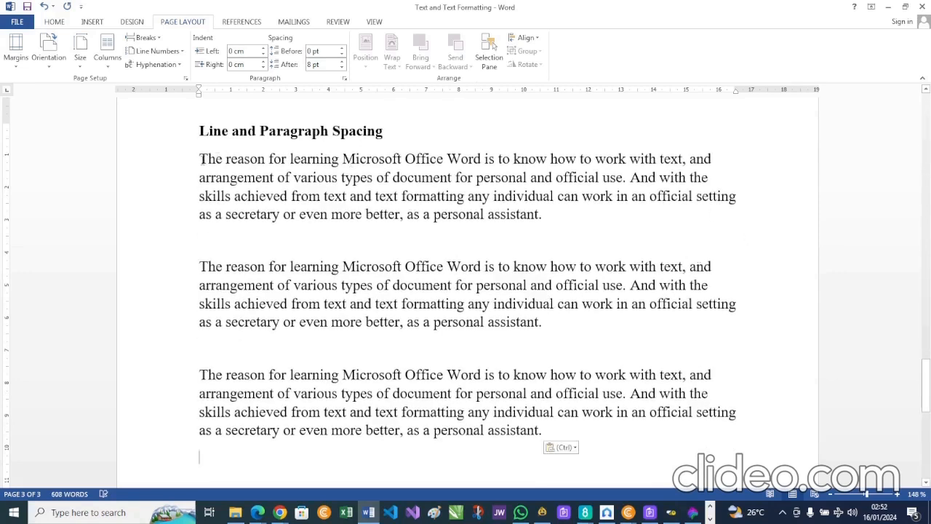
Step: Highlight the first line and, separately, the whole first paragraph under Line and Paragraph Spacing to compare a line with a paragraph
left_click_drag(200, 159, 714, 166)
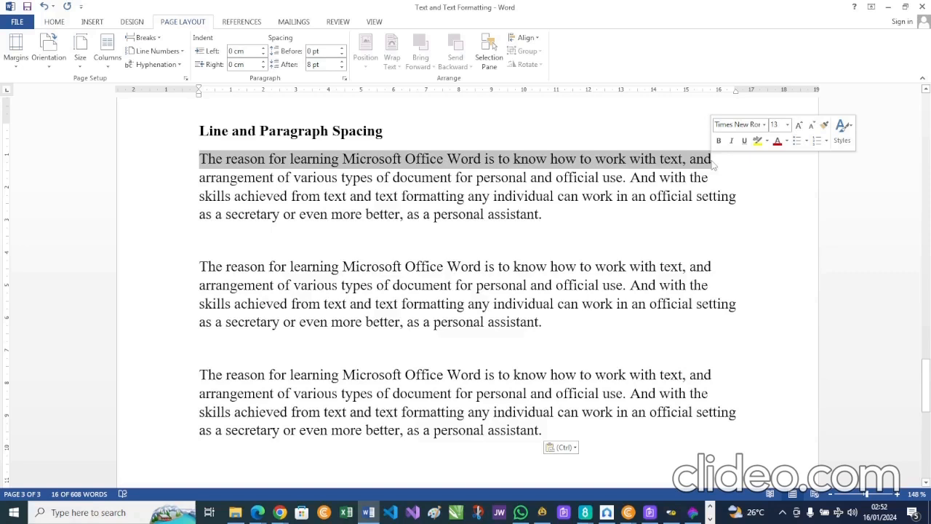
left_click(281, 195)
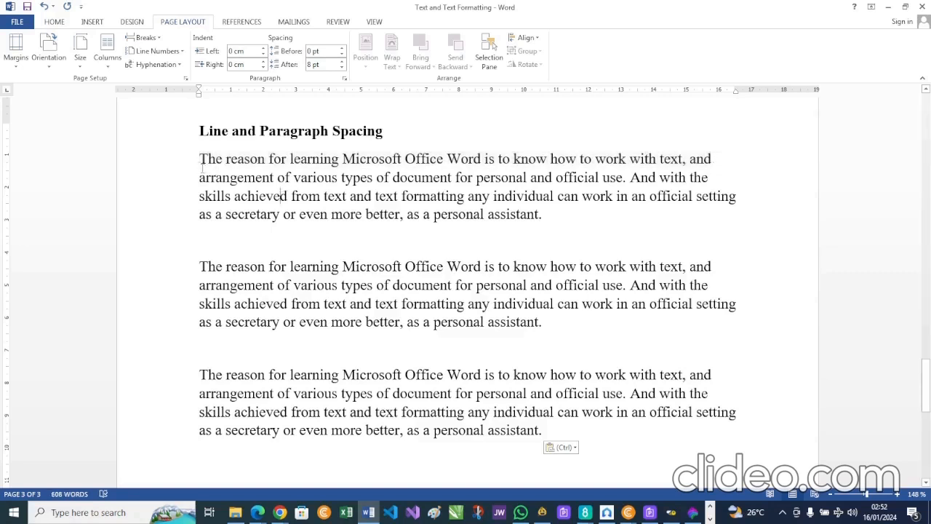
left_click_drag(199, 160, 578, 215)
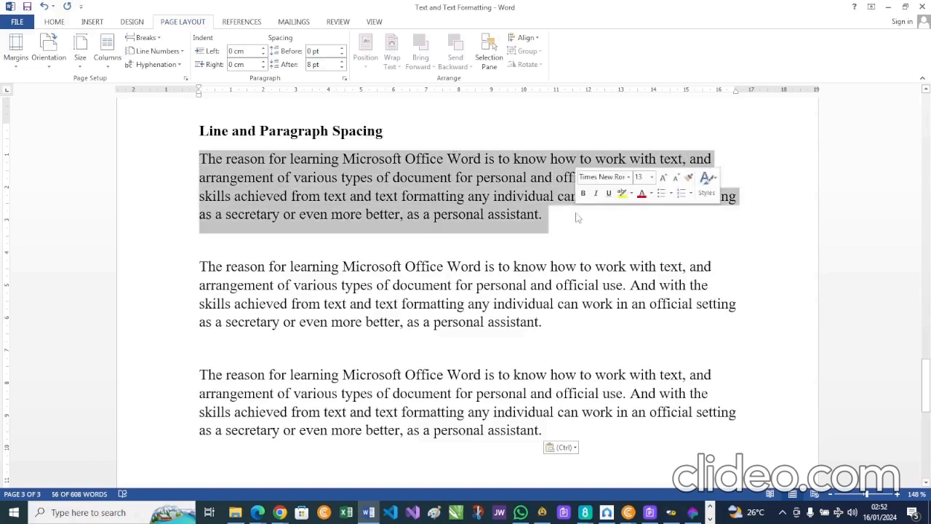
left_click(566, 223)
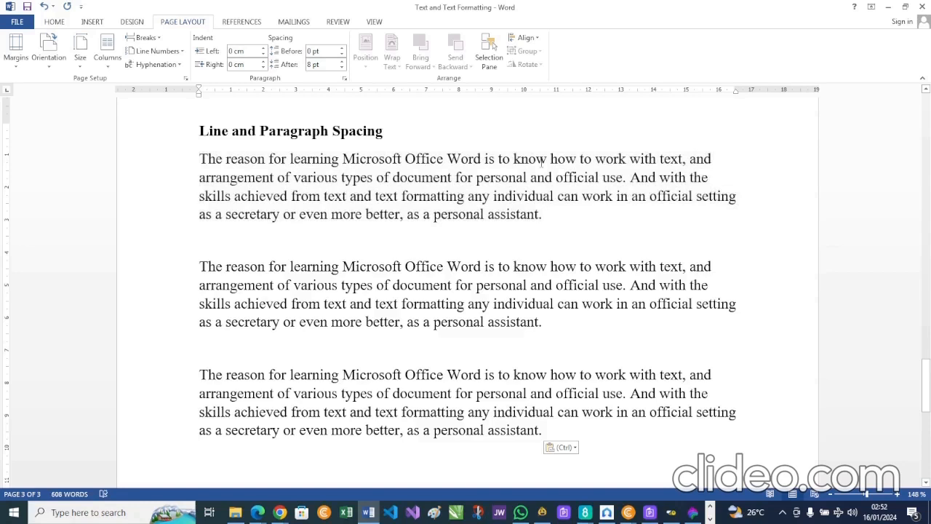
Step: Show the paragraph marks and hidden formatting symbols in the document
left_click(55, 22)
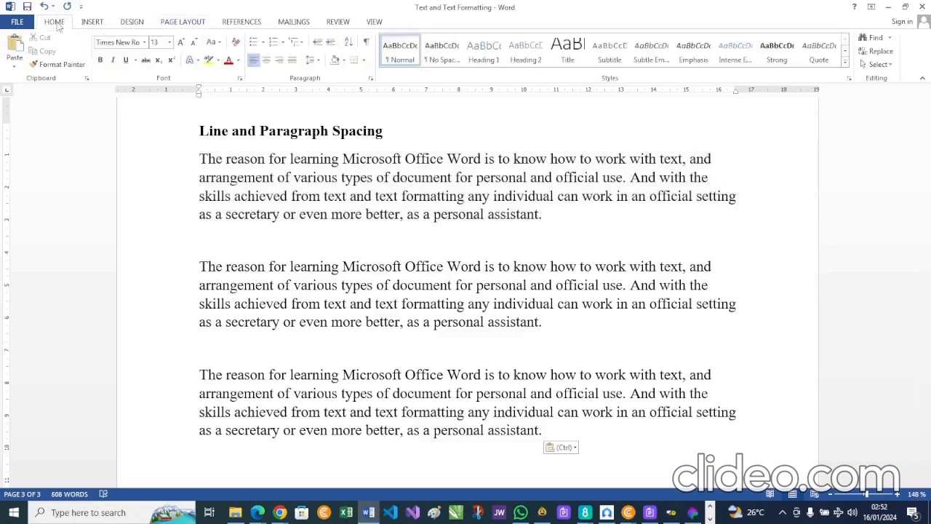
left_click(387, 130)
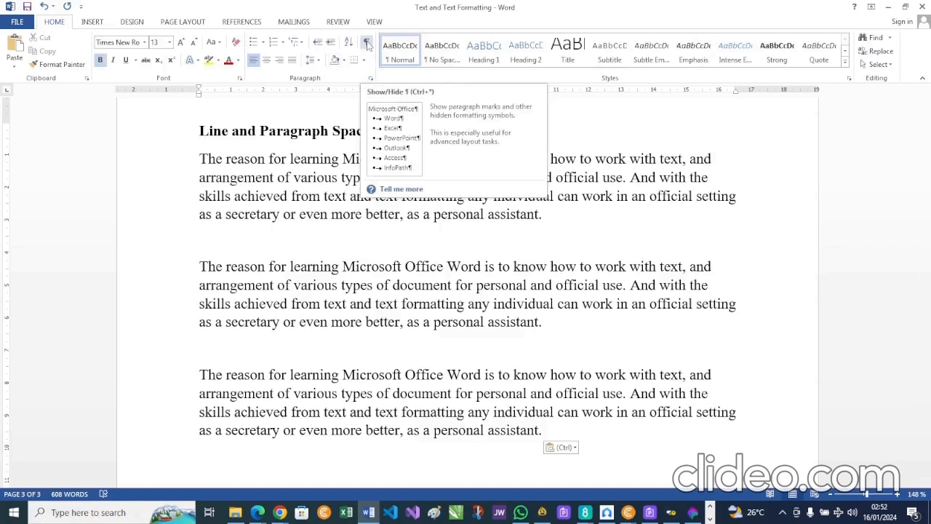
left_click(367, 45)
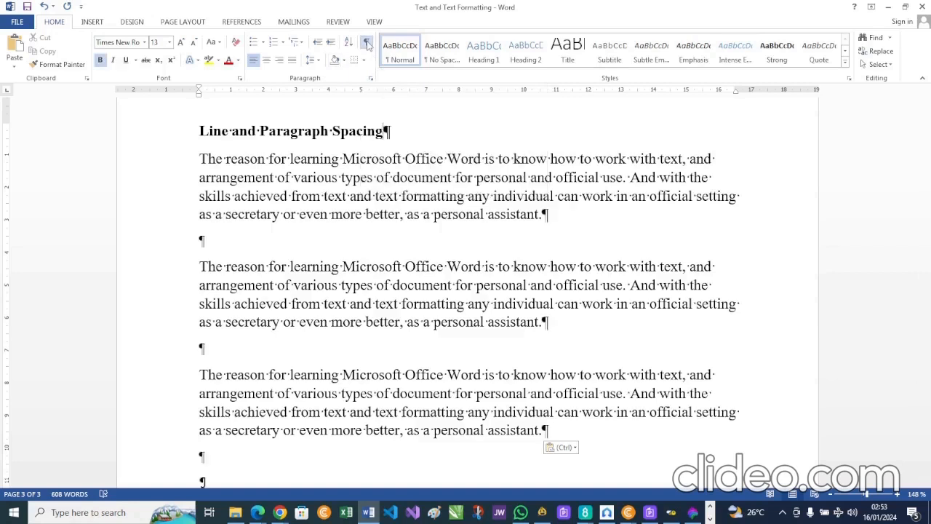
Step: Examine the paragraph marks throughout the document, highlighting the Left Alignment paragraph up to its closing mark
scroll(601, 200, "down", 1)
scroll(602, 201, "down", 2)
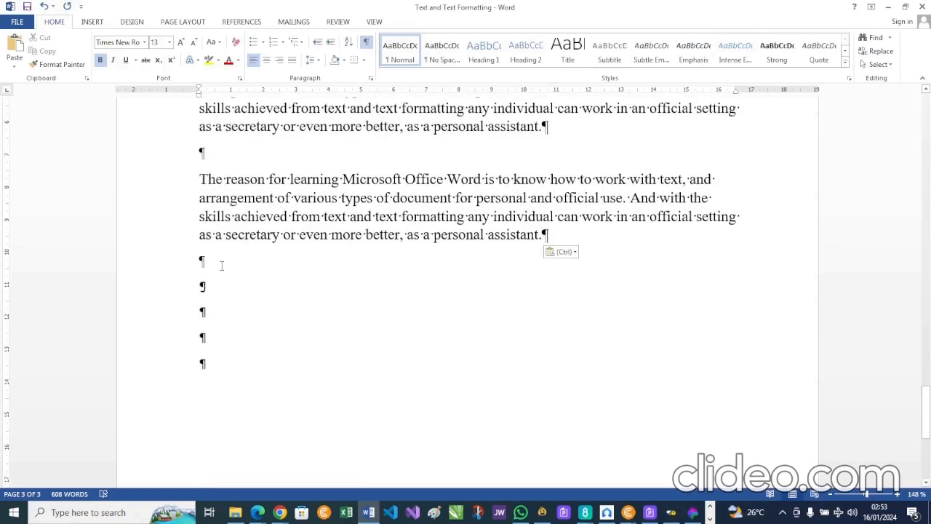
scroll(222, 266, "up", 15)
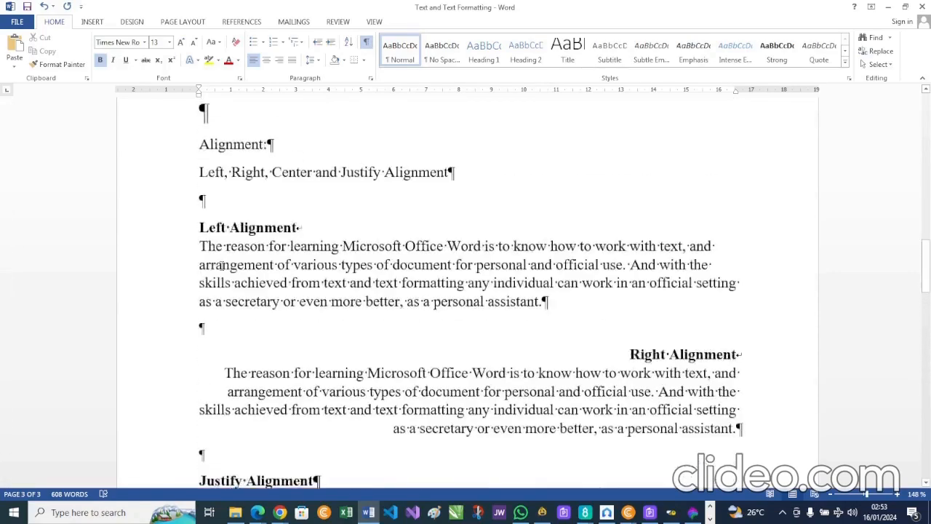
scroll(222, 265, "up", 7)
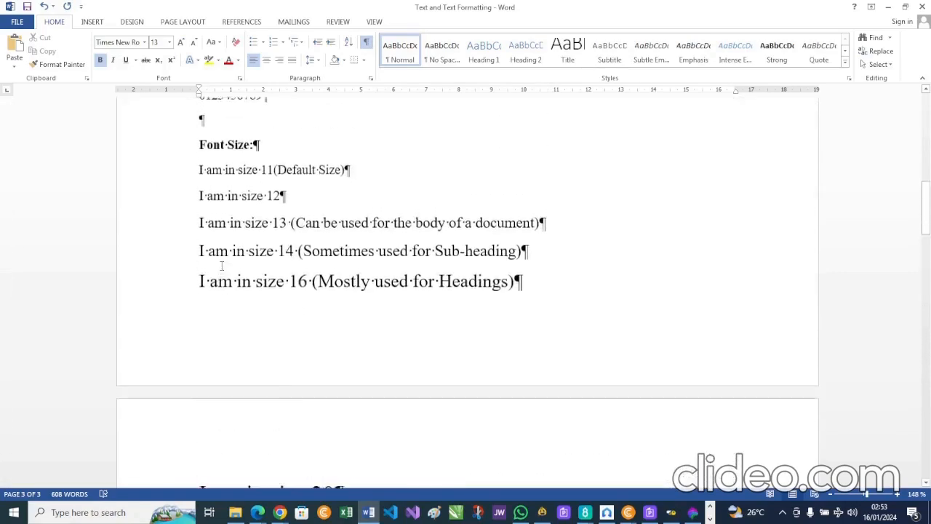
scroll(222, 266, "up", 8)
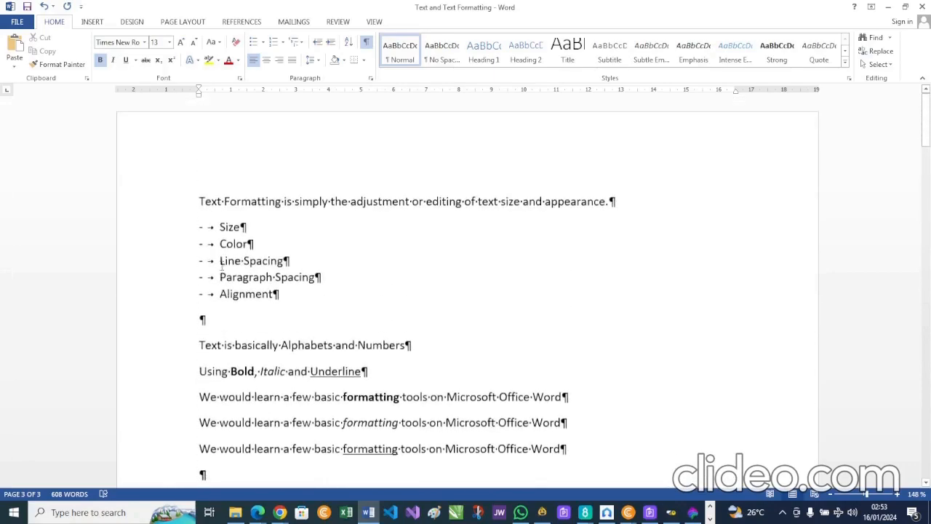
scroll(222, 265, "down", 20)
scroll(212, 282, "up", 5)
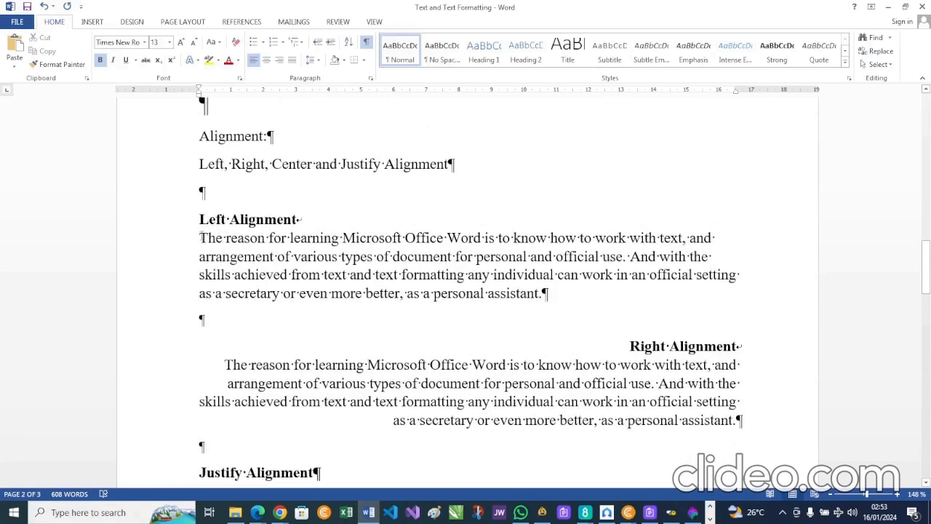
left_click_drag(200, 238, 546, 295)
left_click(558, 295)
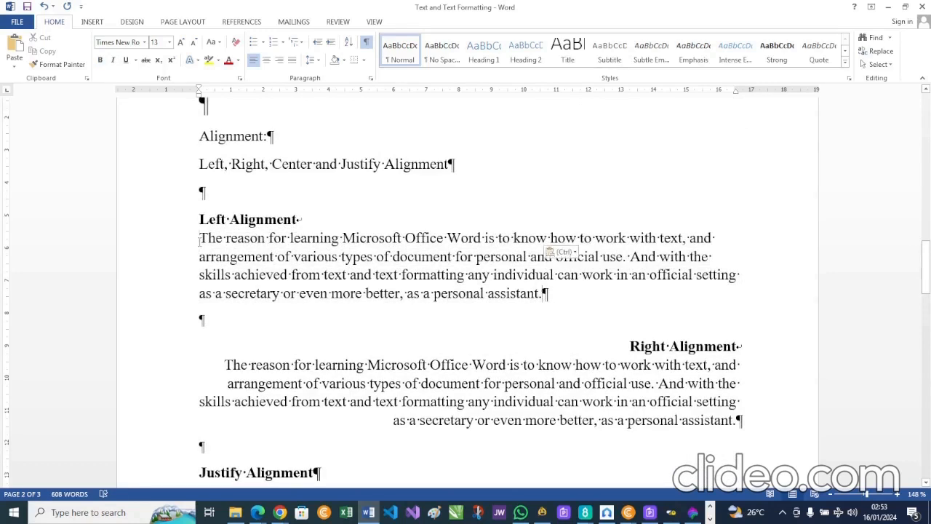
left_click_drag(200, 239, 549, 295)
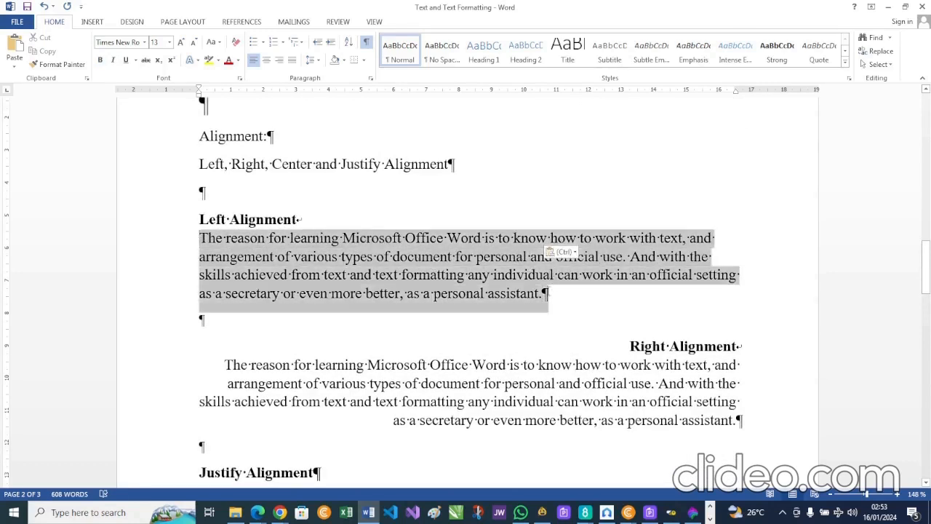
Step: Hide the paragraph marks and other formatting symbols and return to the Line and Paragraph Spacing section
left_click(558, 298)
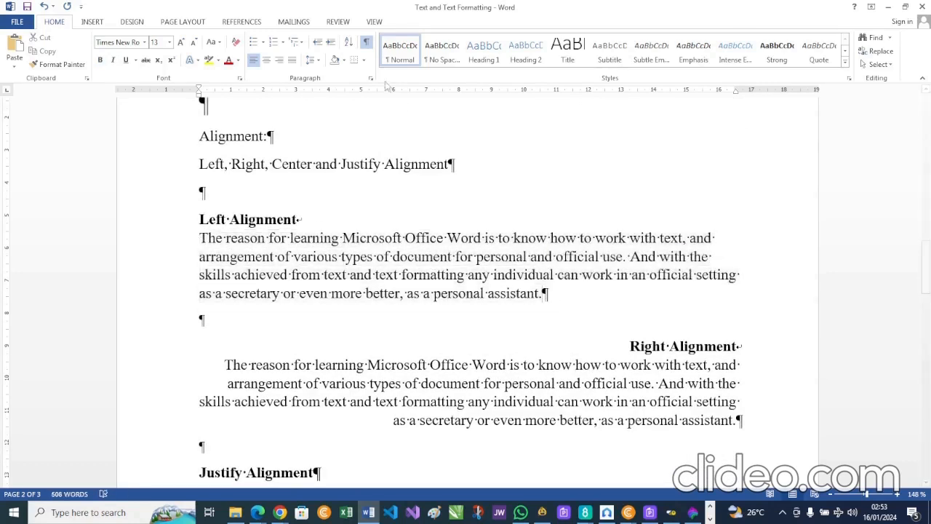
left_click(366, 42)
scroll(399, 219, "down", 9)
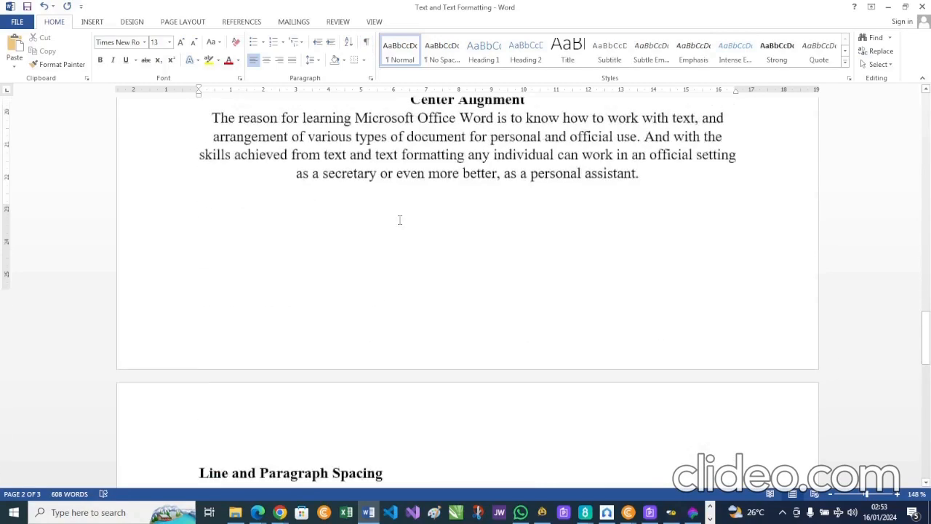
scroll(399, 220, "down", 10)
scroll(400, 218, "up", 5)
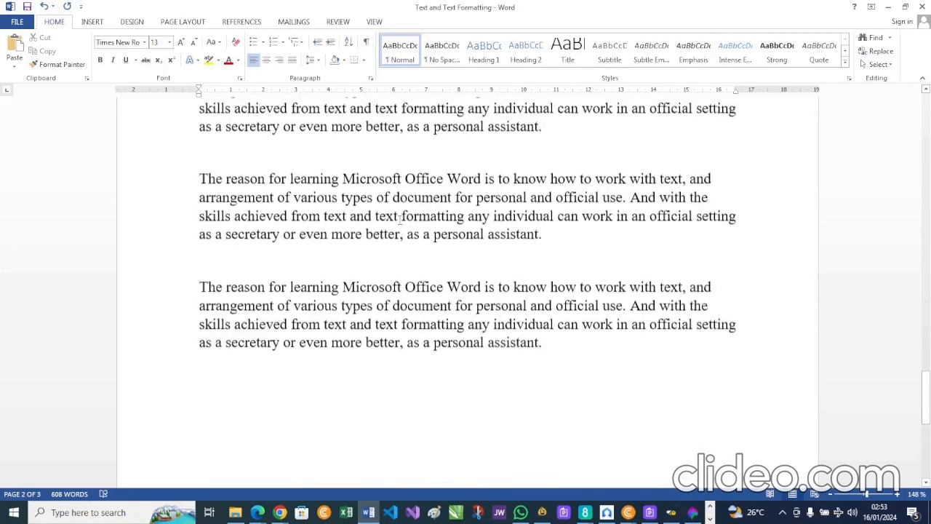
scroll(400, 220, "up", 3)
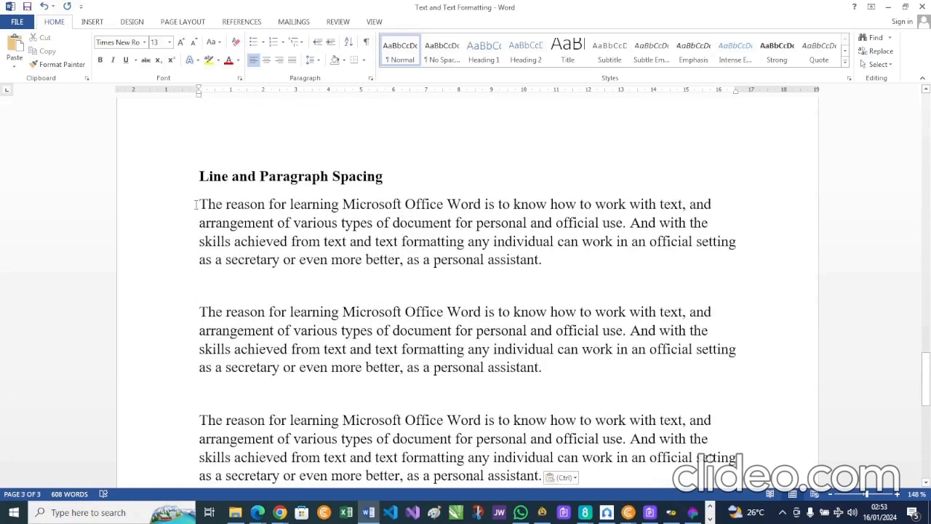
Step: Highlight the individual lines of the first paragraph under Line and Paragraph Spacing to show what counts as a line
left_click_drag(196, 204, 715, 208)
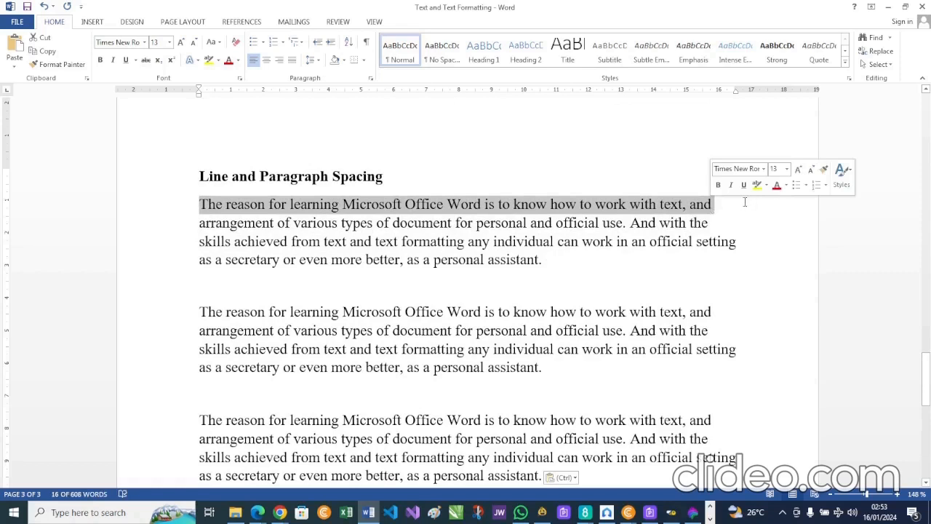
left_click(726, 207)
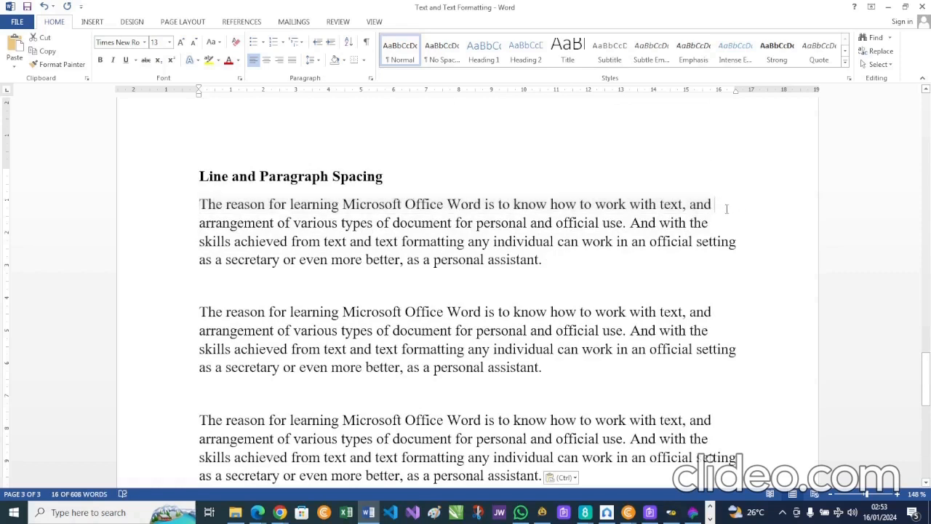
left_click(183, 207)
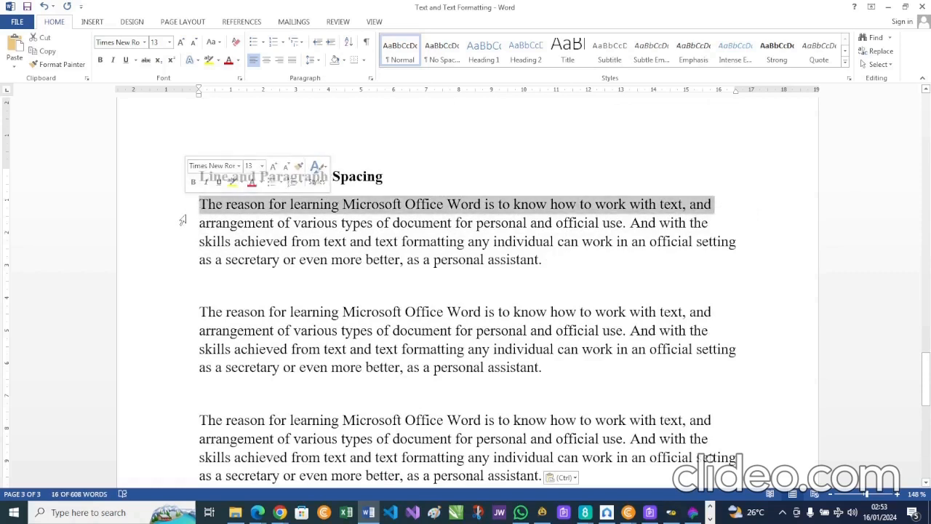
left_click(182, 227)
left_click(181, 243)
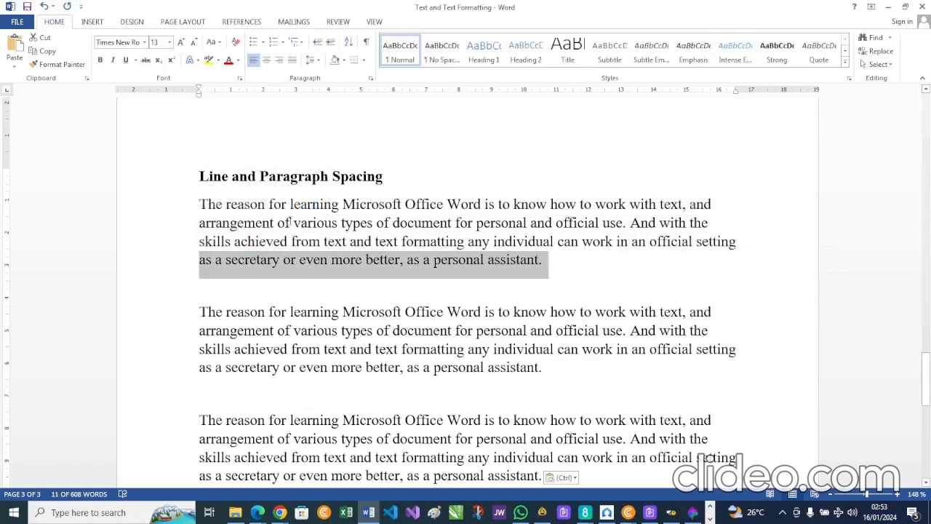
left_click(372, 204)
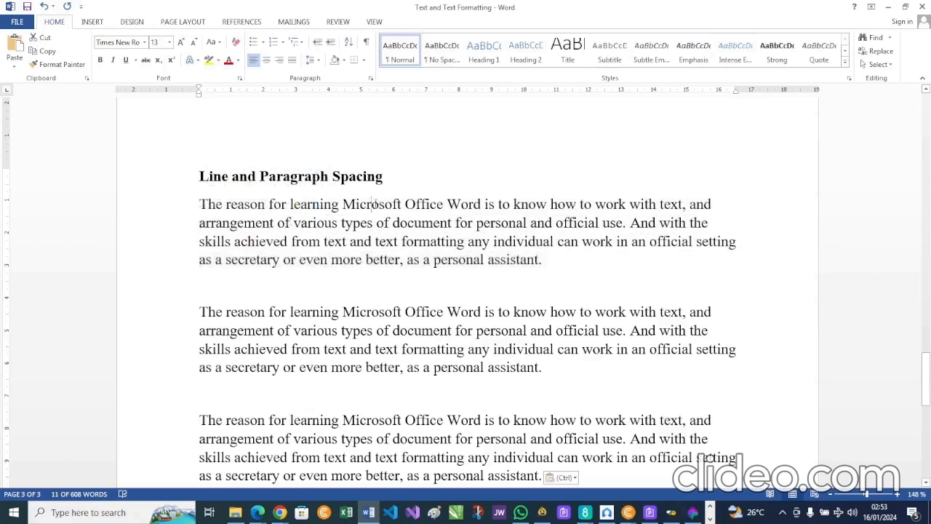
Step: Add the non-bold line "Line spacing is the space between lines of text." below the Line and Paragraph Spacing heading
left_click(407, 180)
key("Return")
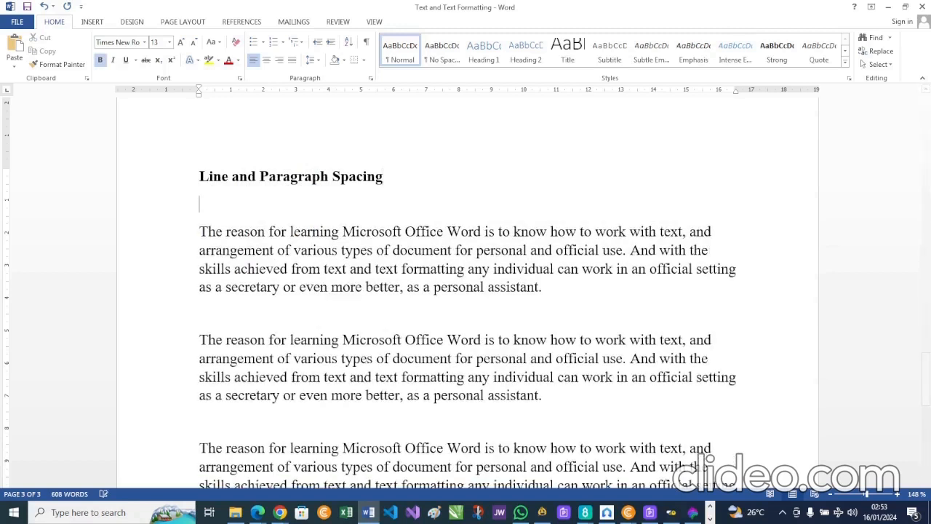
key("ctrl+b")
type("Line spa")
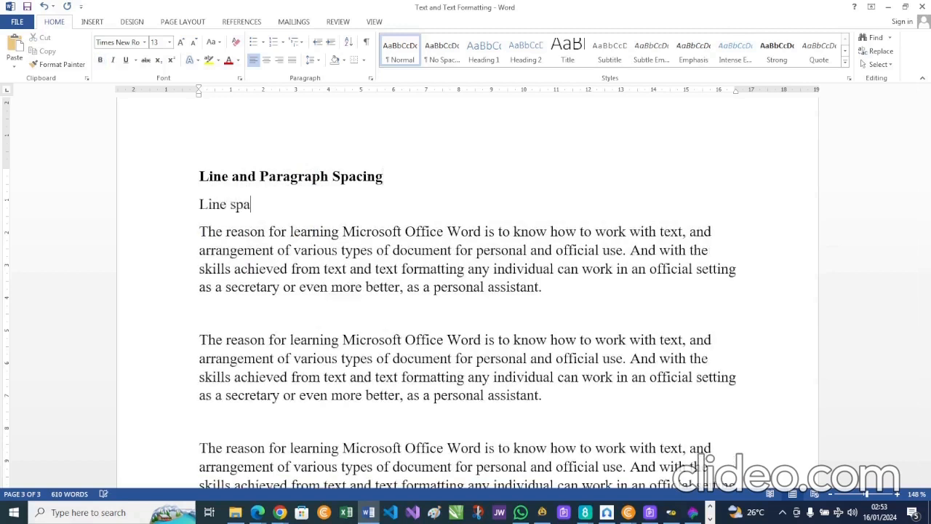
type("cing is the spac")
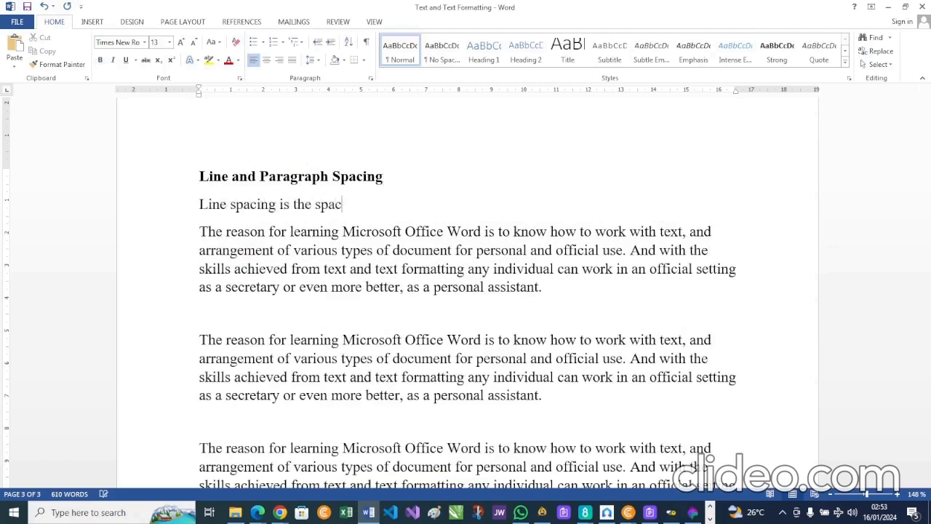
type("e between li")
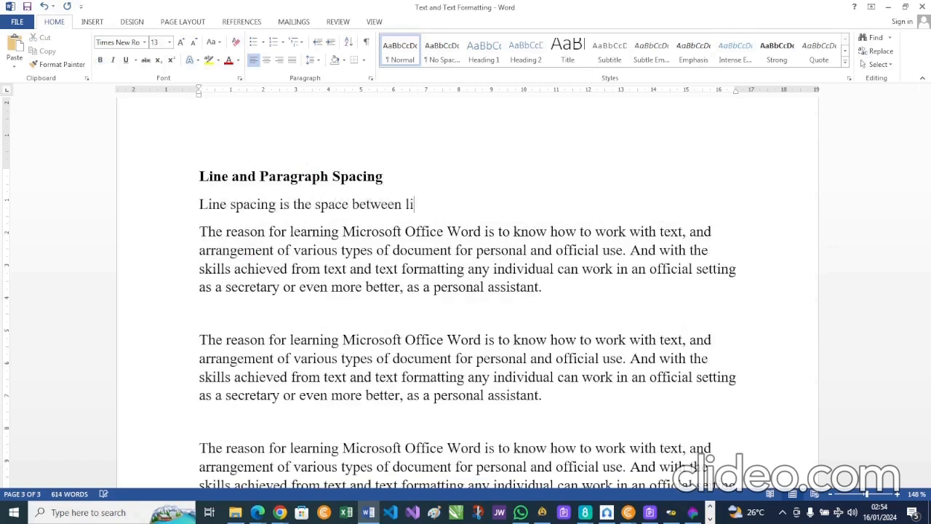
type("nes of text.")
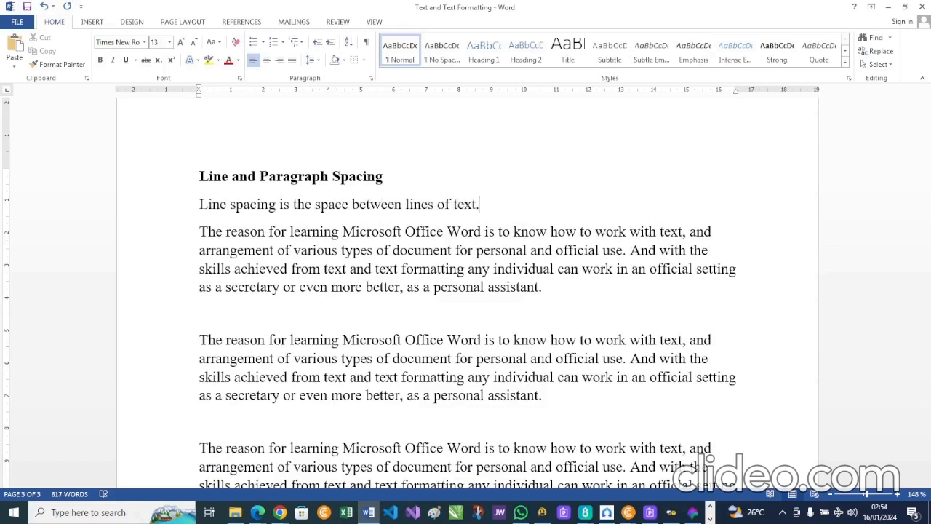
Step: Add the line "Paragraph spacing is the space before and after a paragraph" below the line spacing definition, followed by a blank line
key("Return")
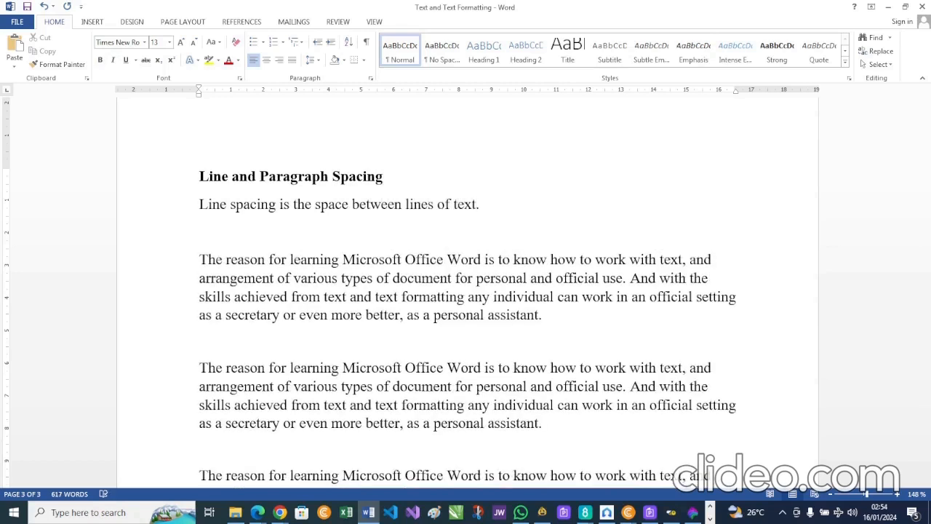
type("paragraph spacing i")
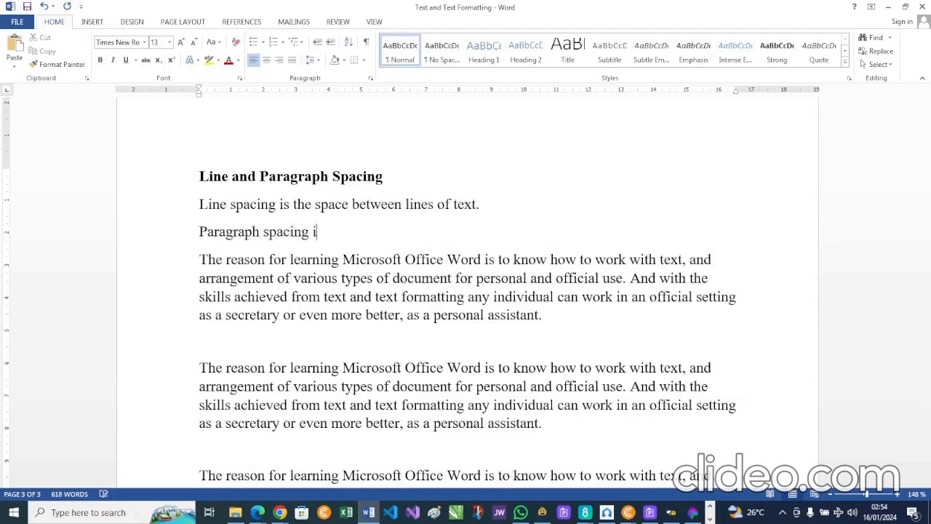
type("s the space b")
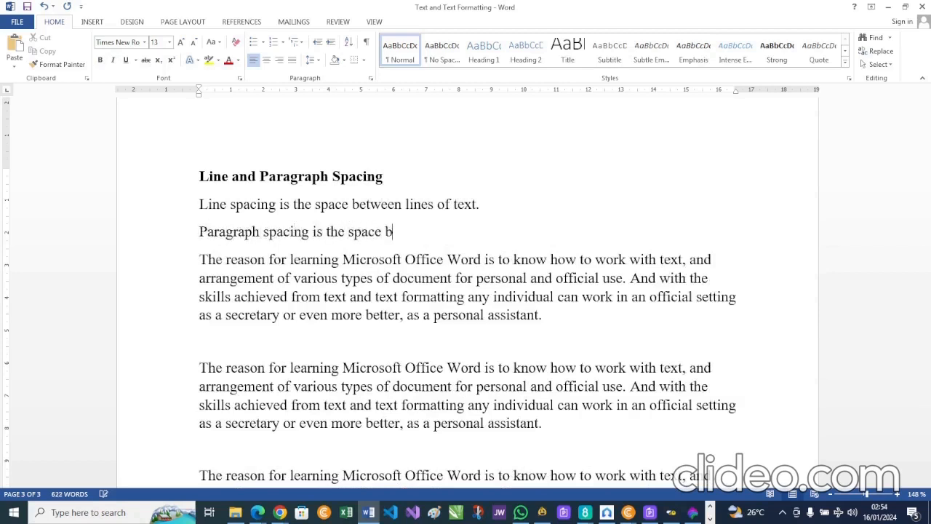
type("efore an d after ")
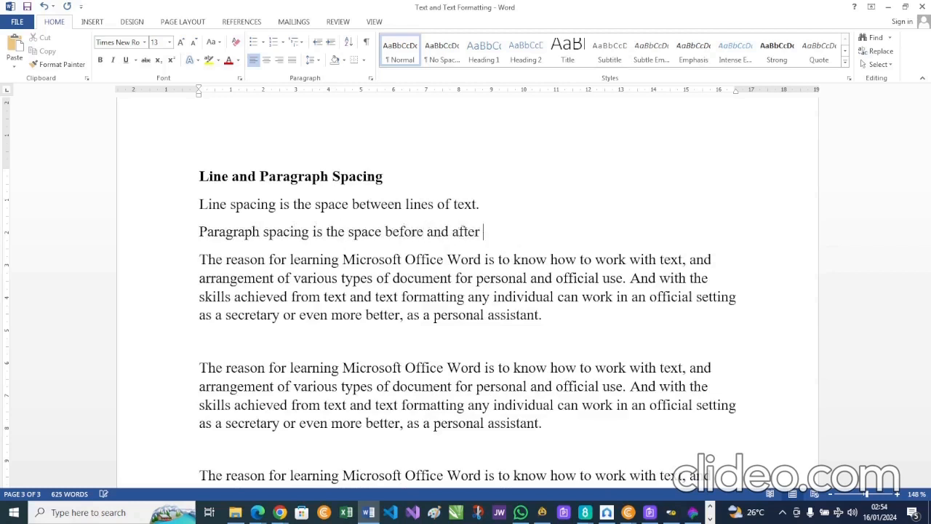
type("a paragraph")
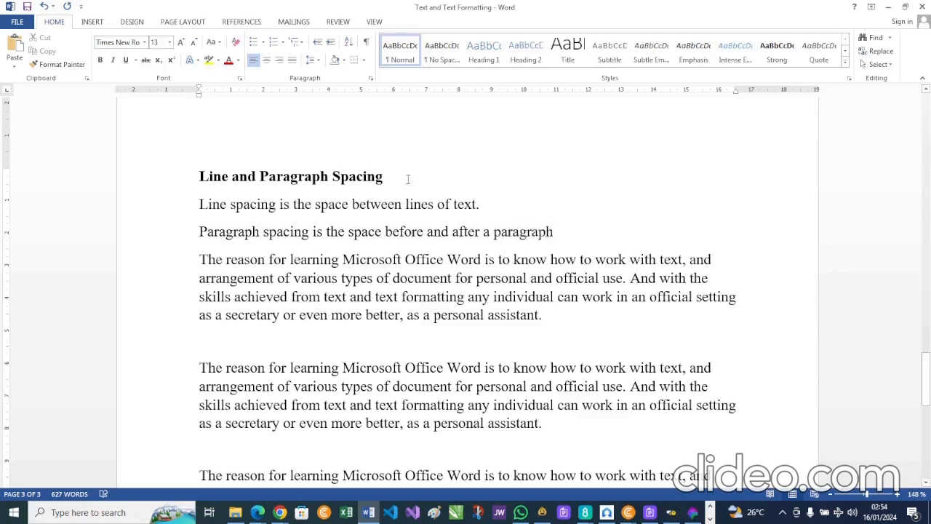
key("Return")
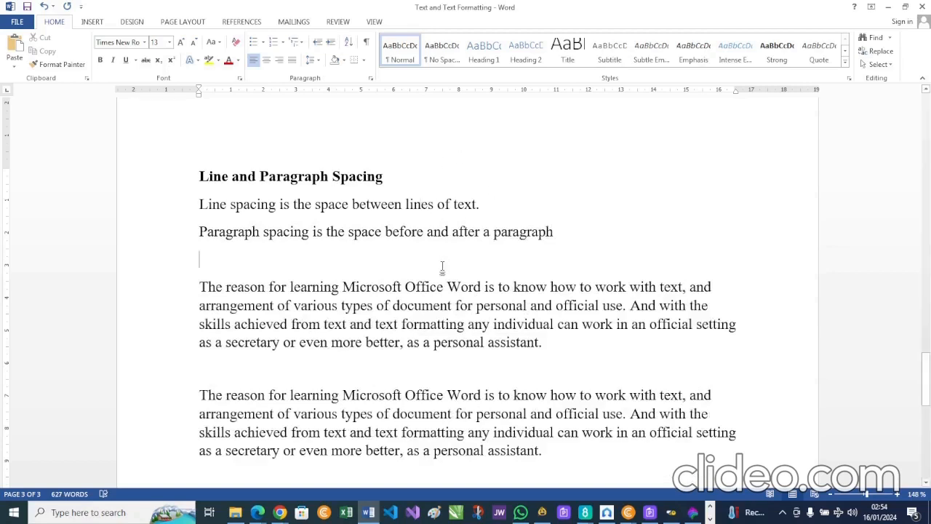
Step: Set the line spacing of the first sample paragraph below the definitions to 1.0
scroll(443, 267, "down", 2)
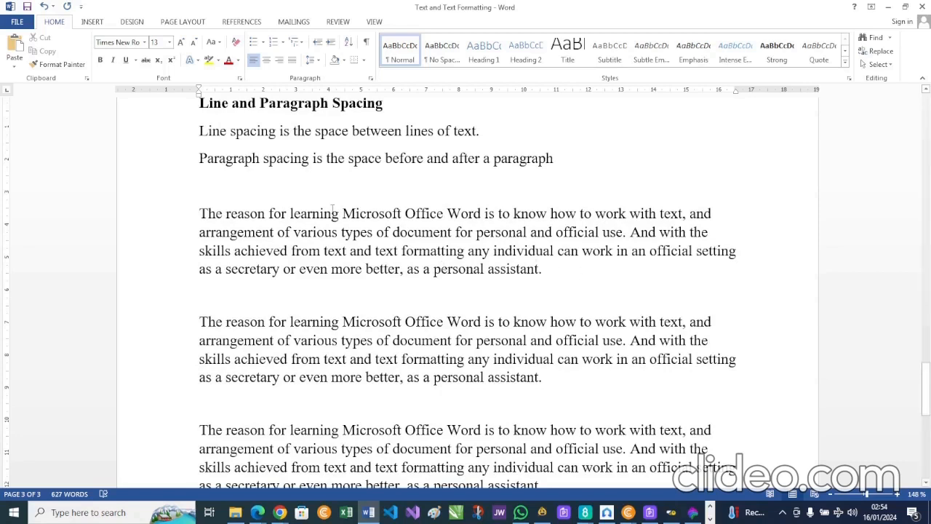
left_click_drag(199, 213, 563, 271)
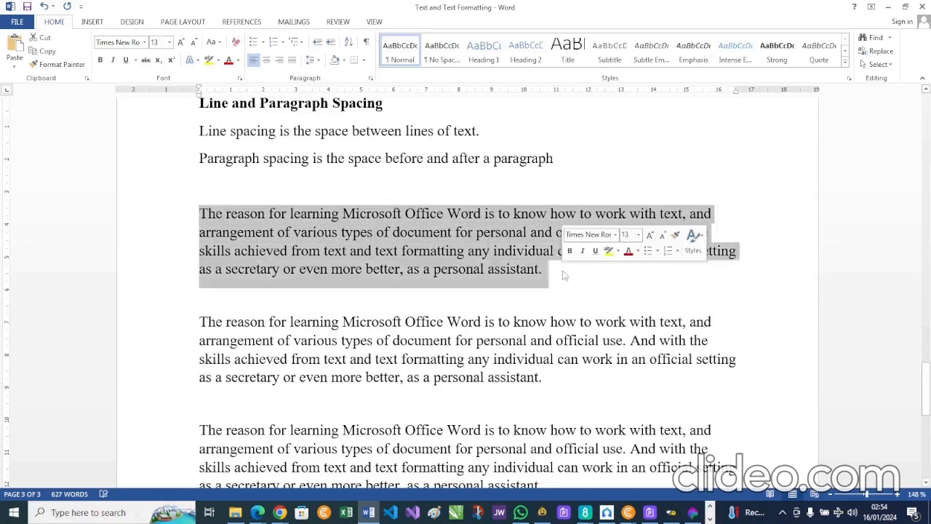
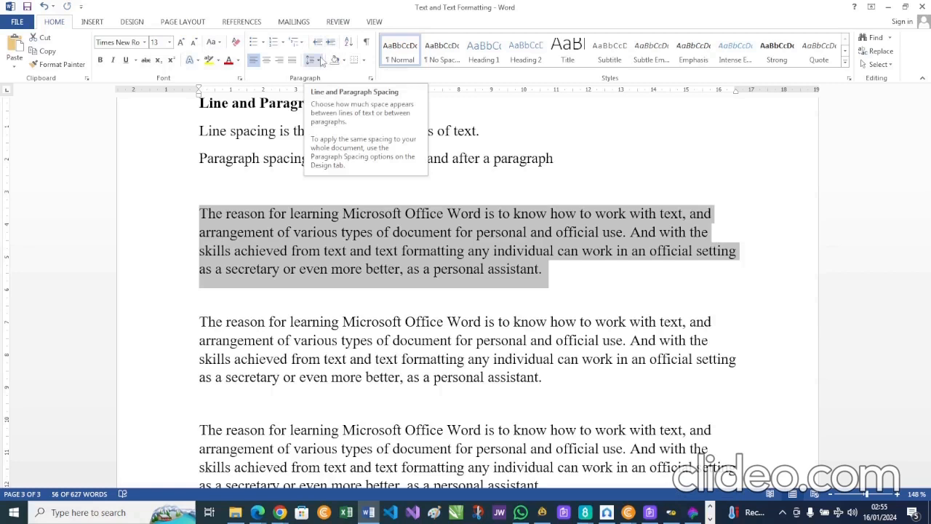
left_click(321, 60)
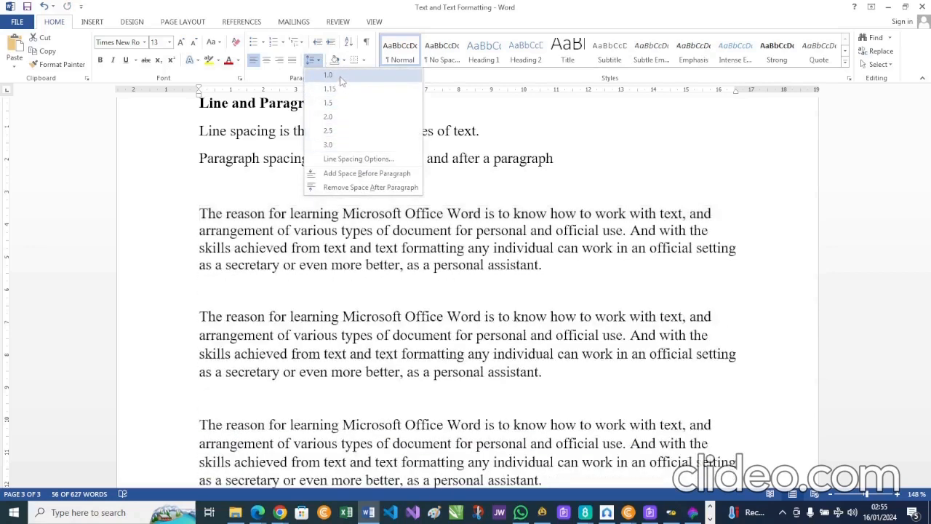
left_click(340, 81)
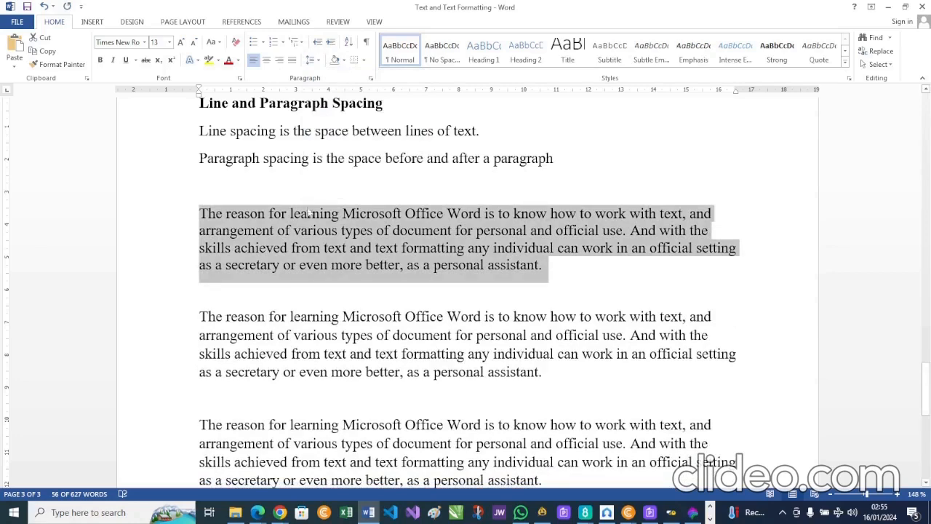
Step: Set the line spacing of the second sample paragraph to 2.0
left_click(201, 320)
left_click_drag(201, 321, 567, 368)
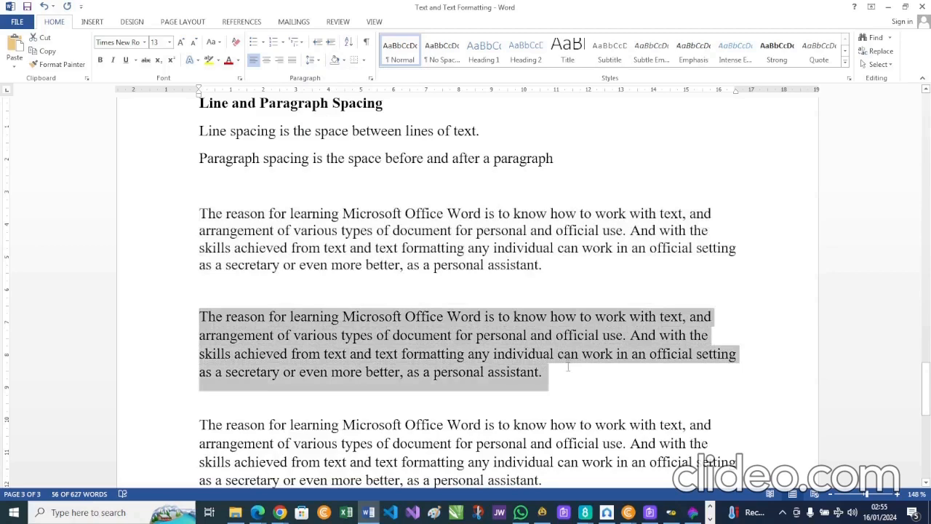
left_click(315, 60)
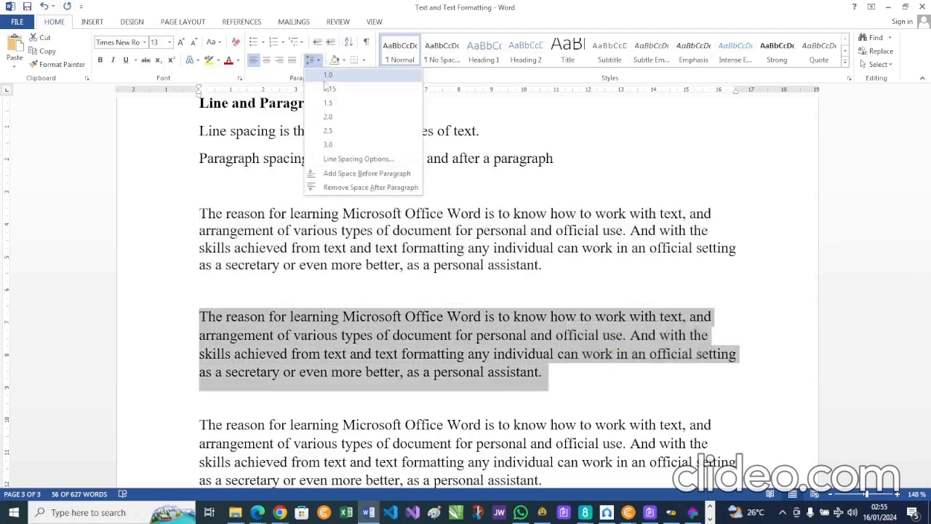
left_click(328, 116)
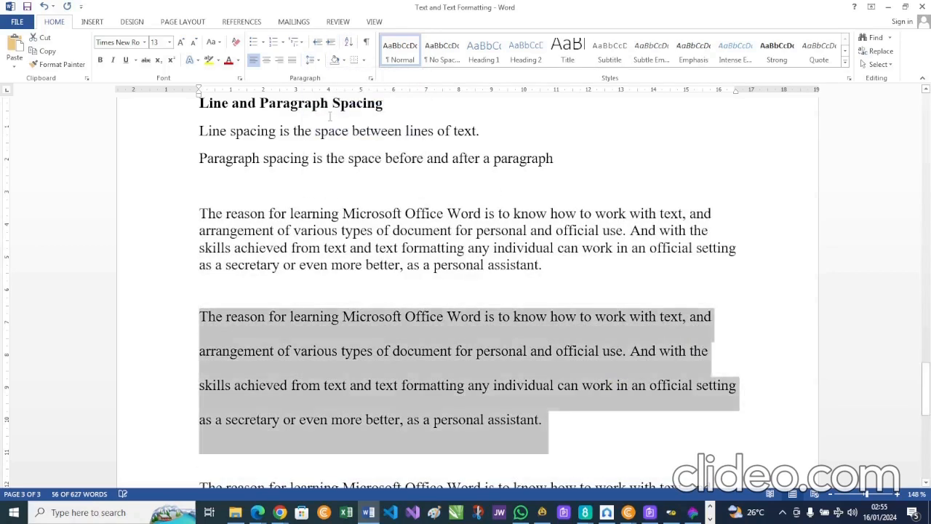
scroll(540, 386, "down", 1)
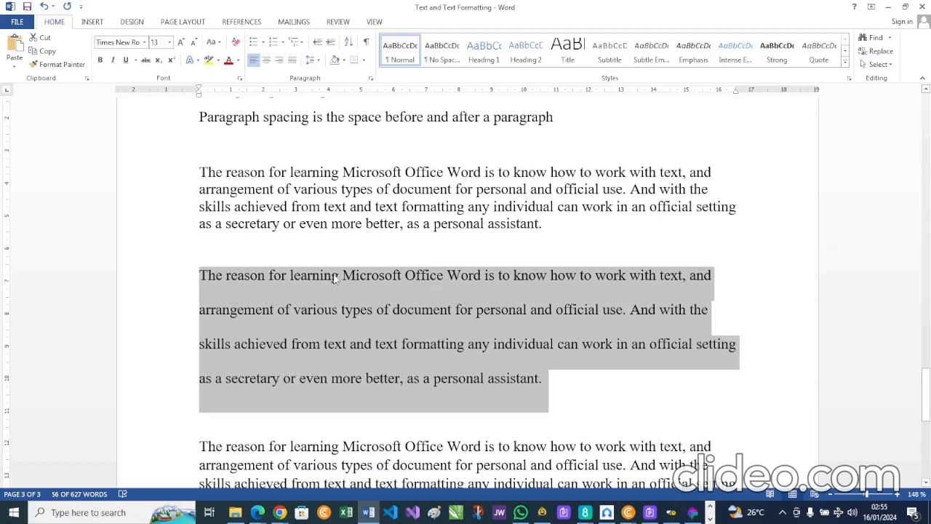
Step: Change the line spacing of the second sample paragraph to 1.5
left_click(323, 61)
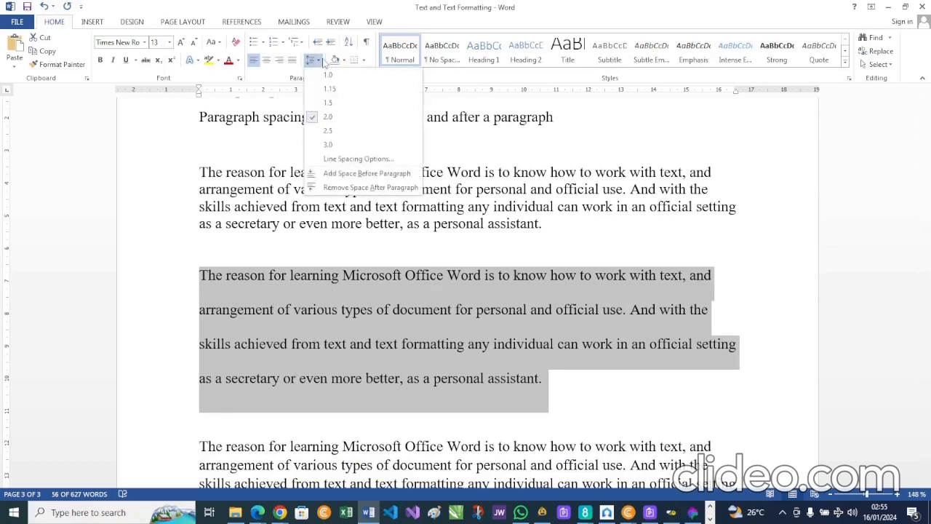
left_click(327, 103)
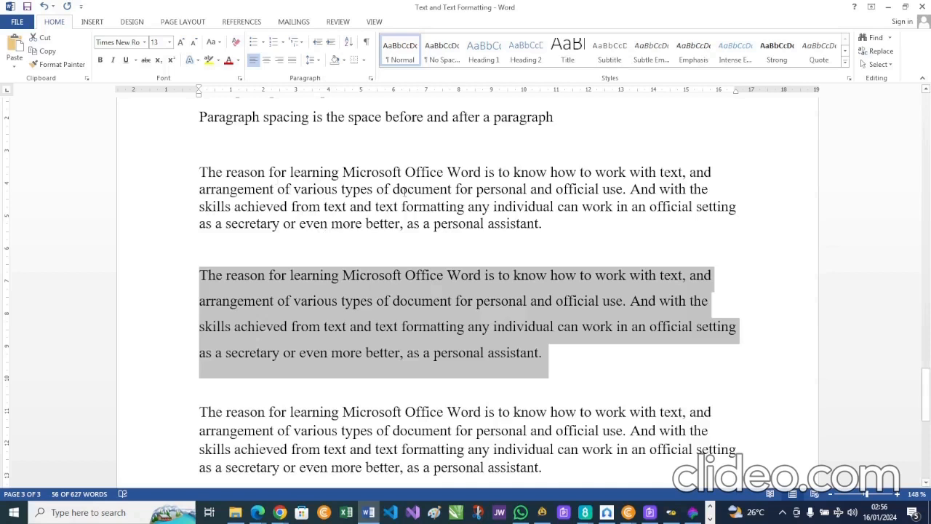
scroll(404, 190, "down", 1)
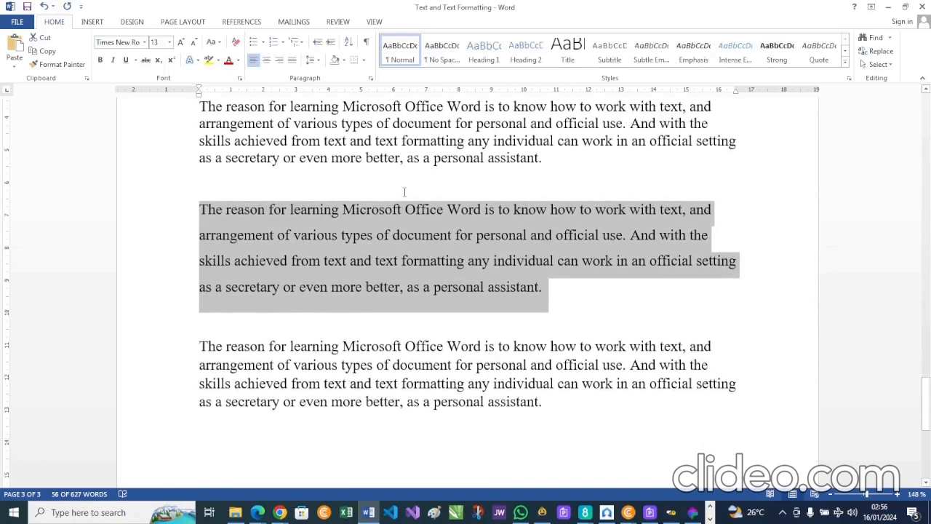
scroll(404, 191, "up", 1)
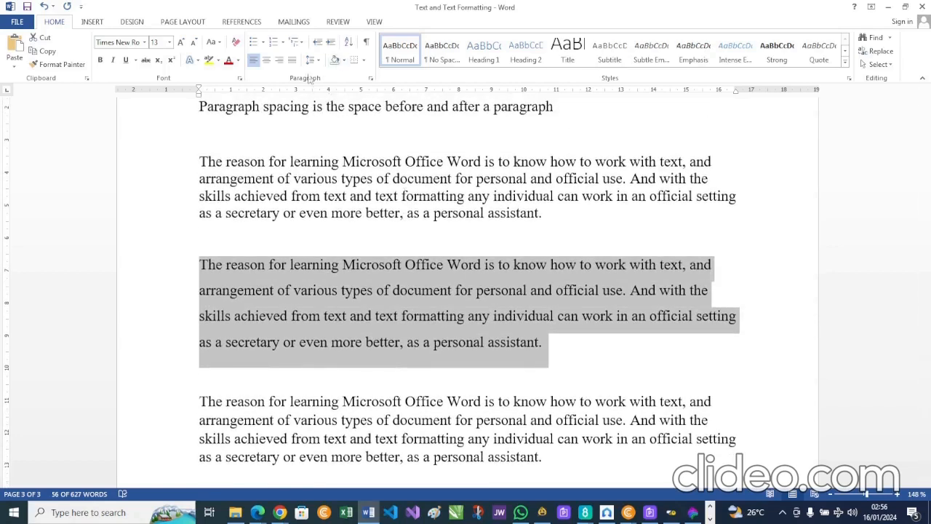
Step: Set the spacing after the second sample paragraph to 0 pt
left_click(371, 79)
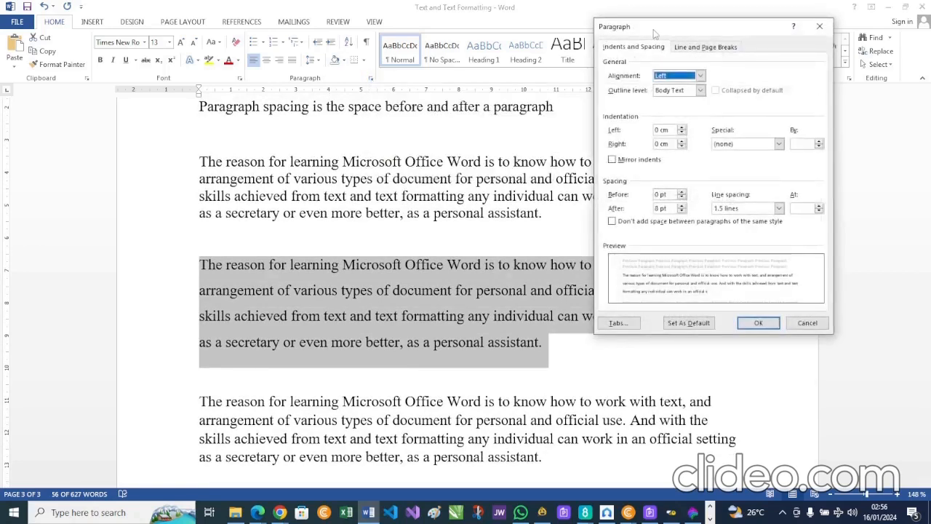
left_click_drag(653, 33, 690, 99)
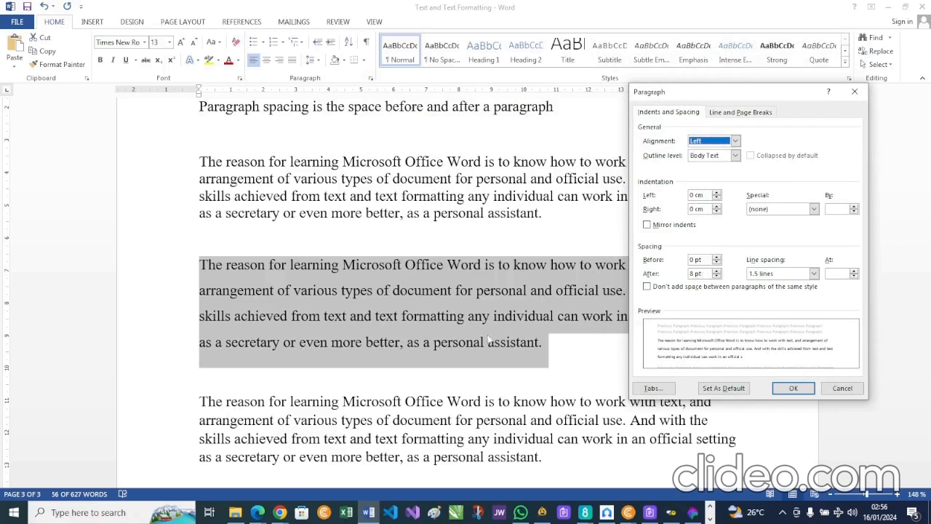
left_click(719, 276)
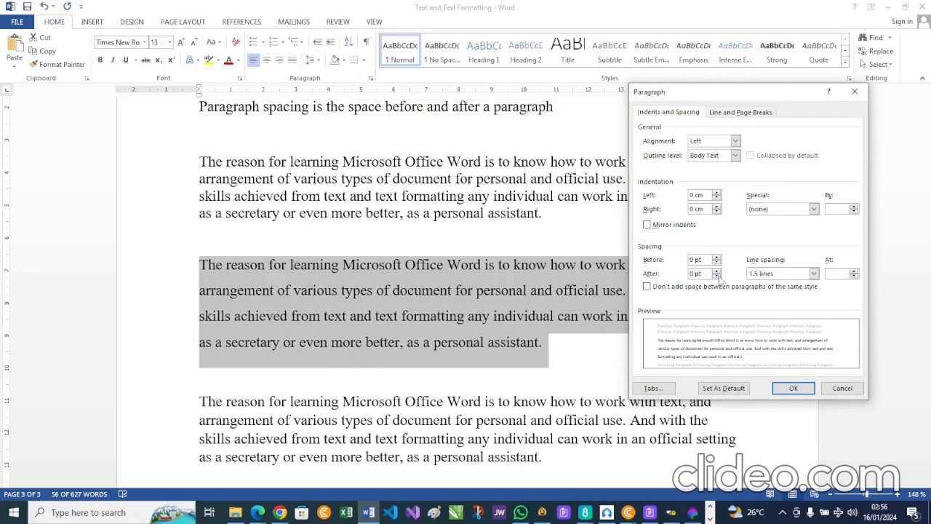
left_click(791, 389)
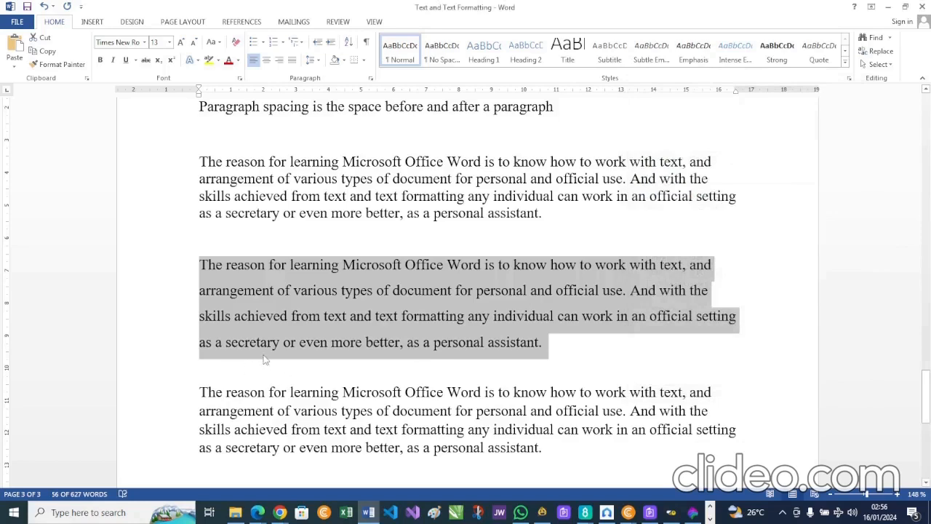
Step: Set the spacing before the second sample paragraph to 6 pt
left_click(372, 79)
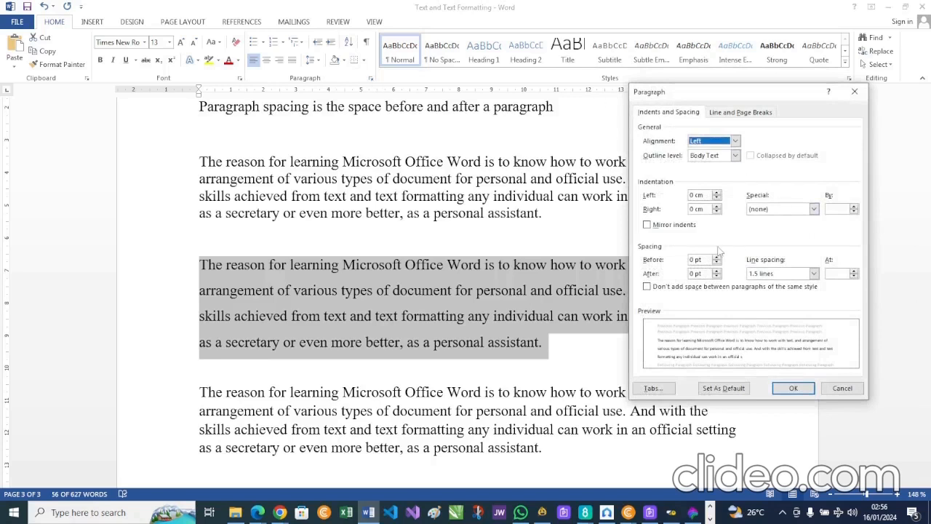
left_click(718, 257)
left_click(718, 257)
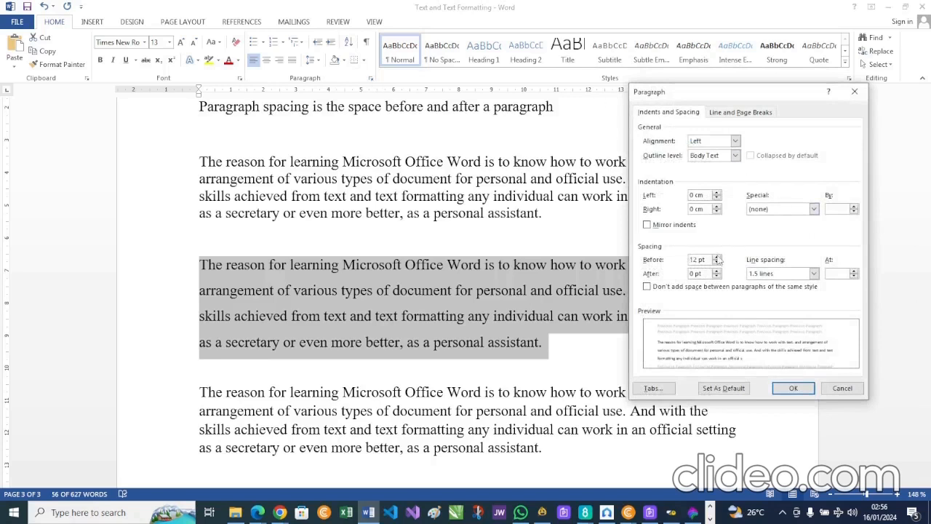
left_click(717, 263)
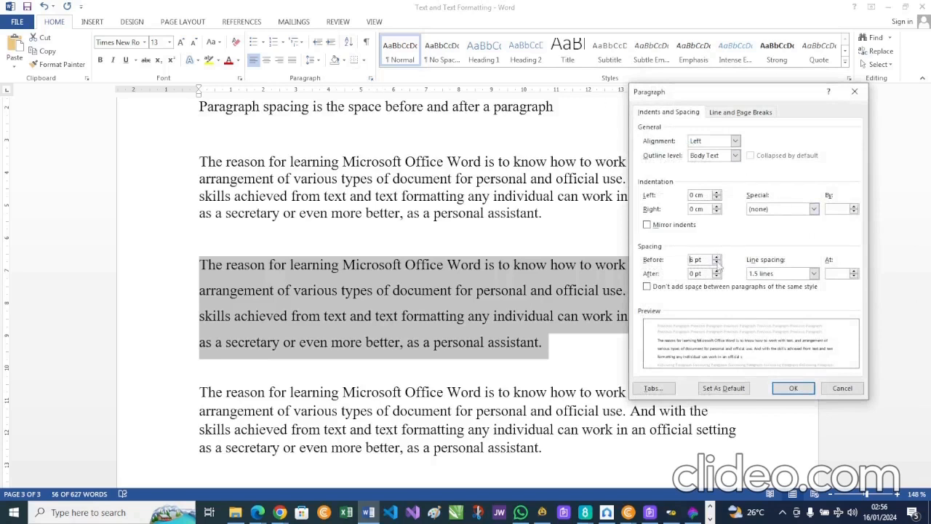
left_click(790, 391)
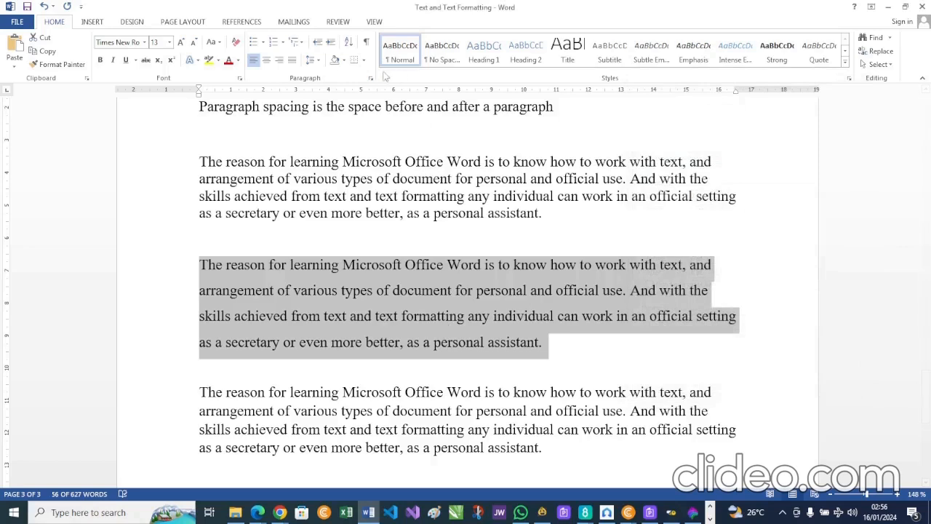
left_click(318, 61)
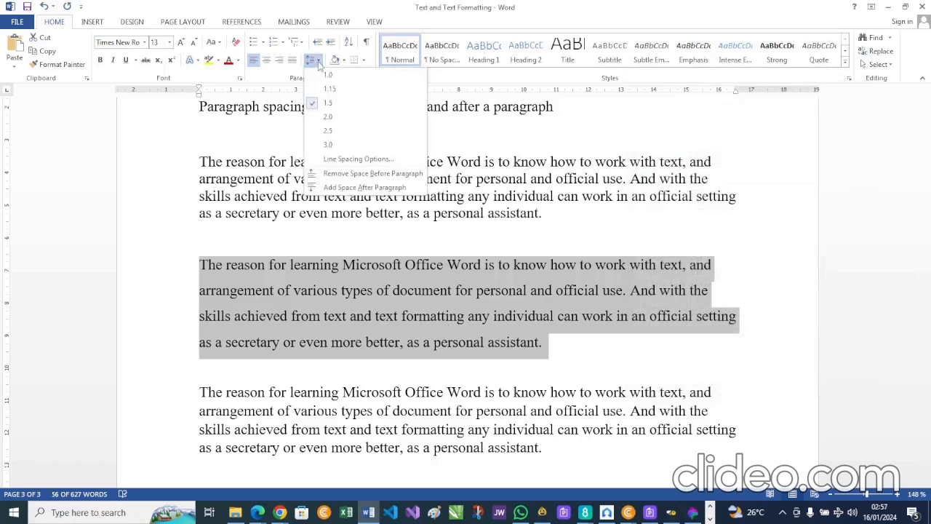
left_click(355, 160)
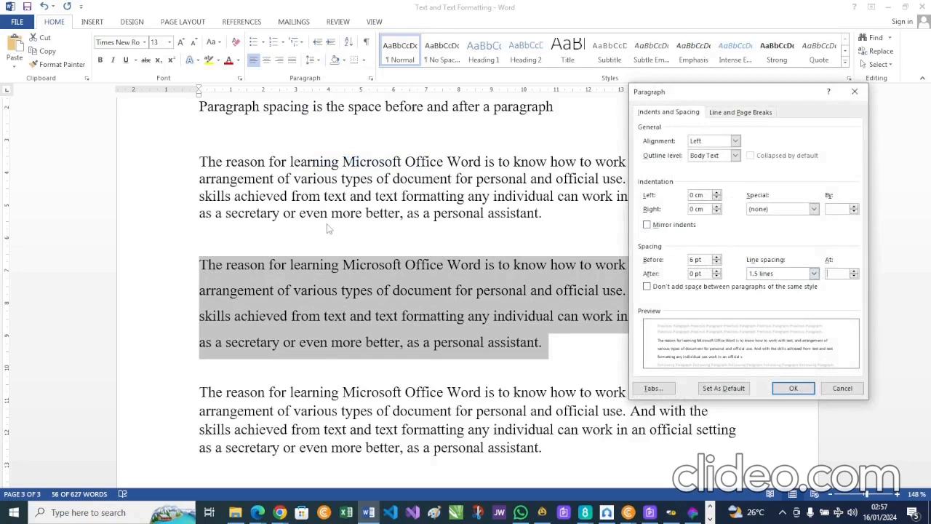
left_click(855, 92)
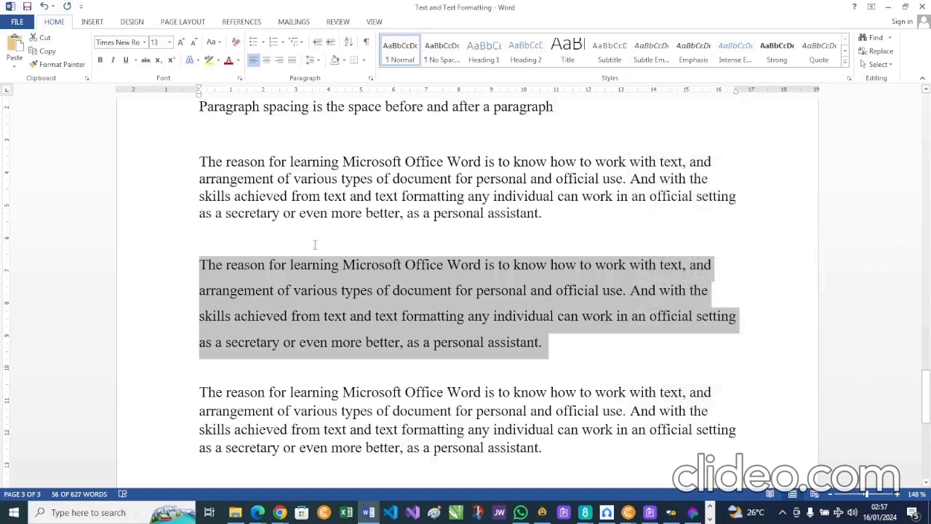
Step: Remove the space before the second sample paragraph and set its line spacing to 1.0
left_click(315, 243)
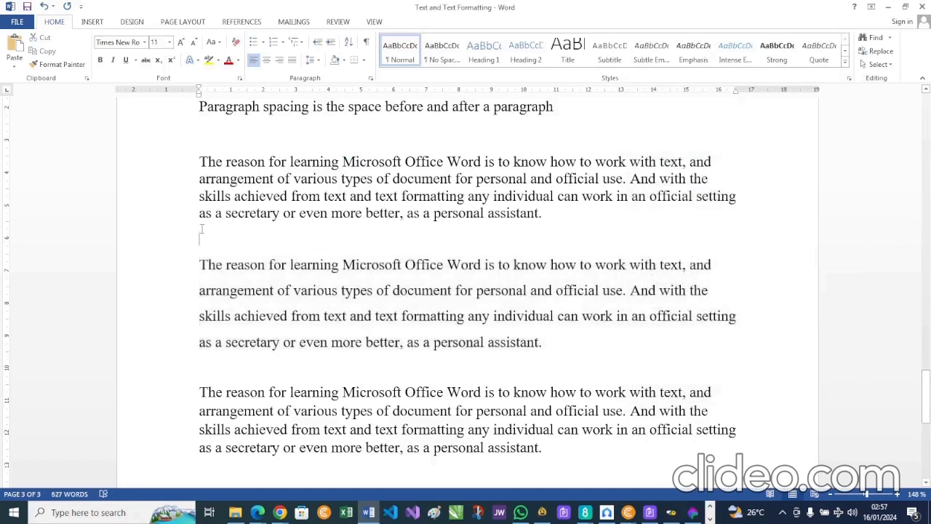
left_click_drag(202, 238, 243, 244)
left_click_drag(201, 265, 545, 344)
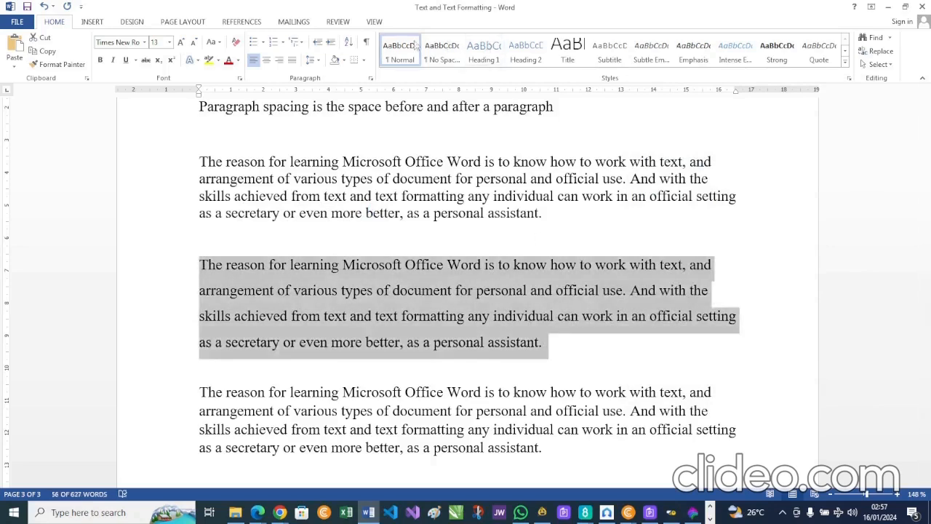
left_click(313, 60)
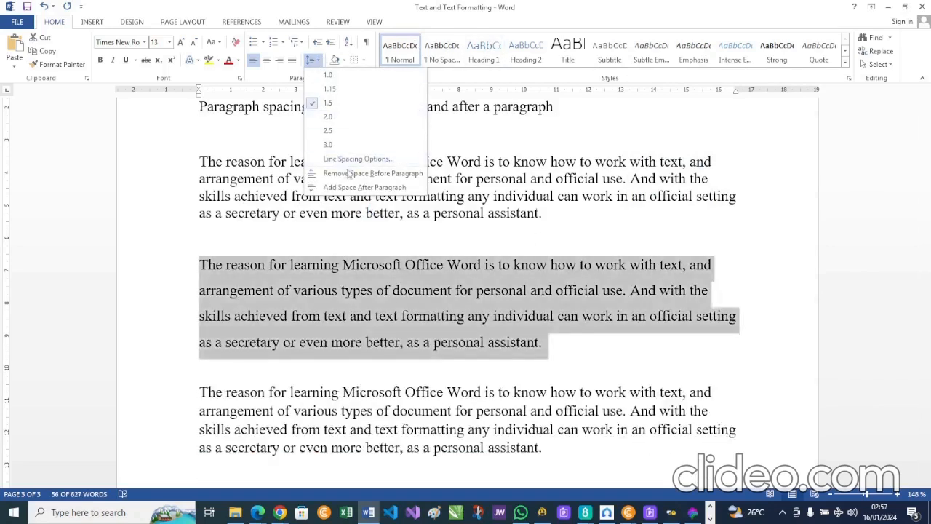
left_click(349, 173)
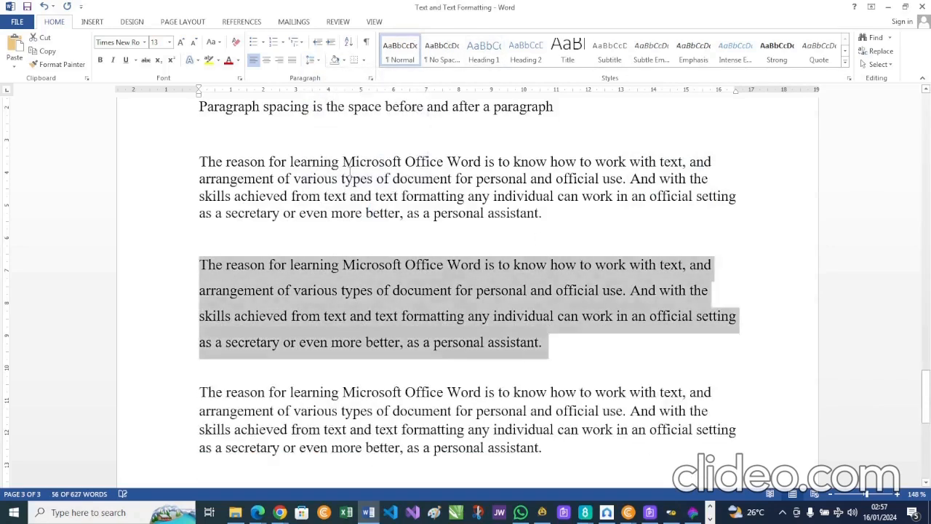
left_click(320, 63)
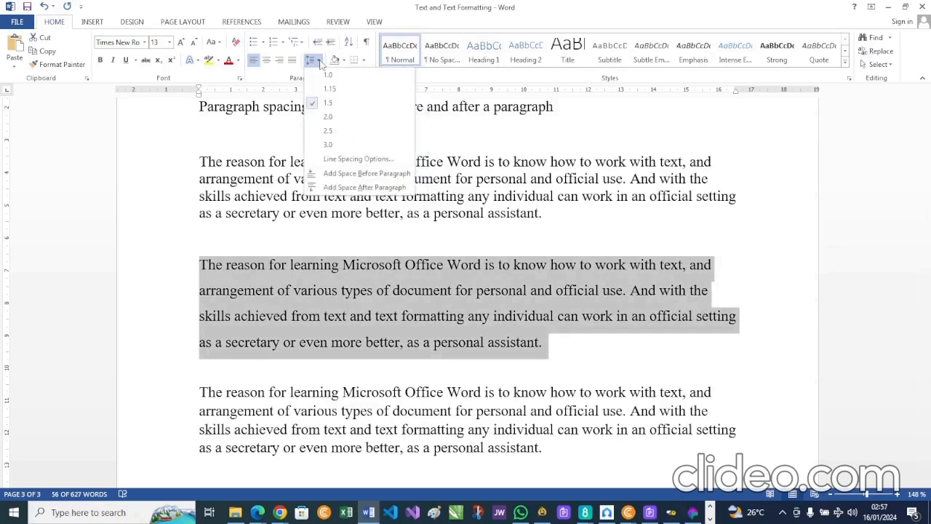
left_click(328, 75)
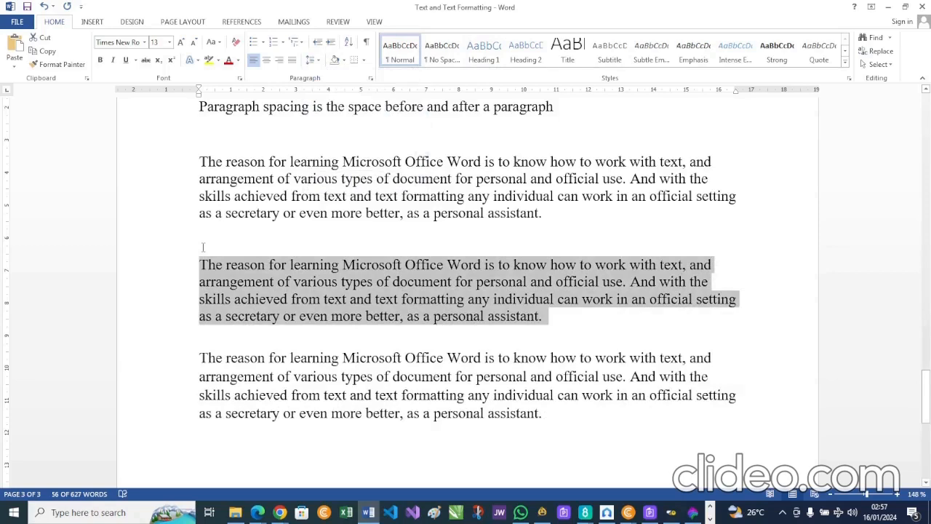
Step: Add space before the second sample paragraph and increase it to 18 pt
left_click(321, 62)
left_click(362, 173)
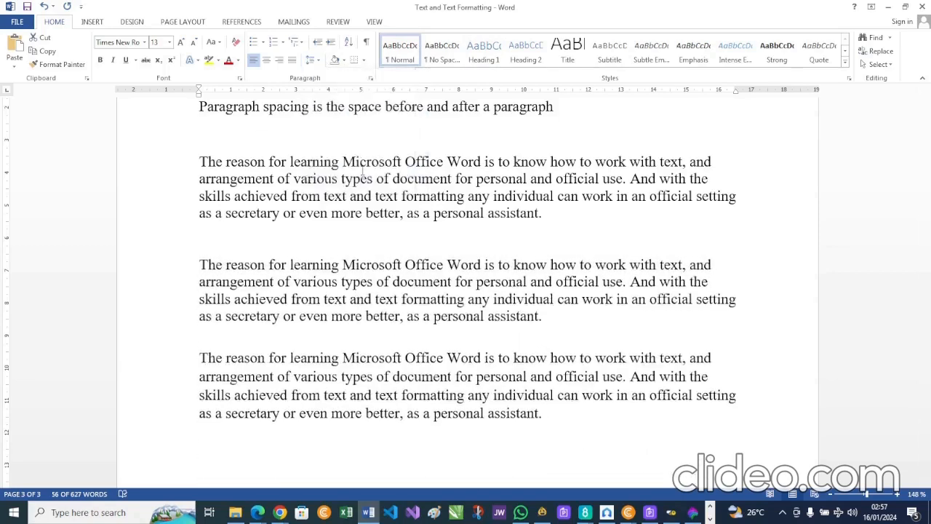
left_click(323, 62)
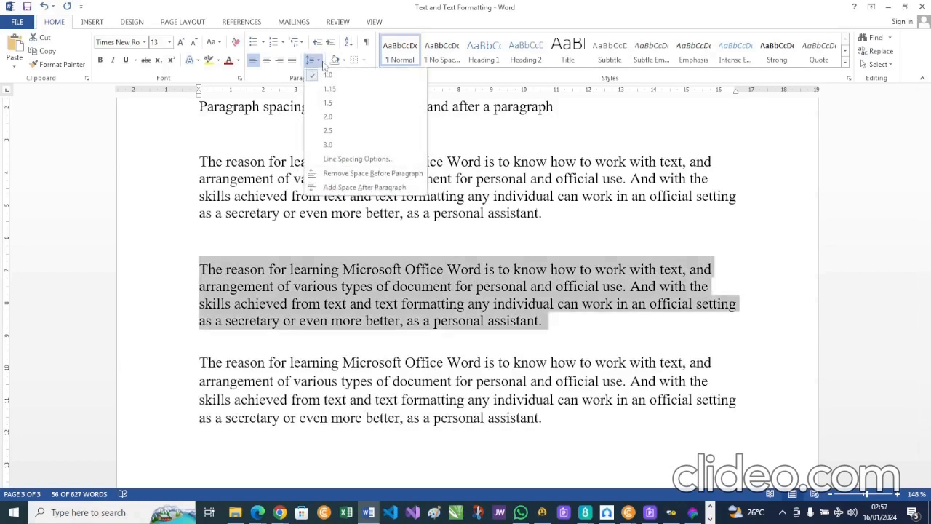
left_click(380, 158)
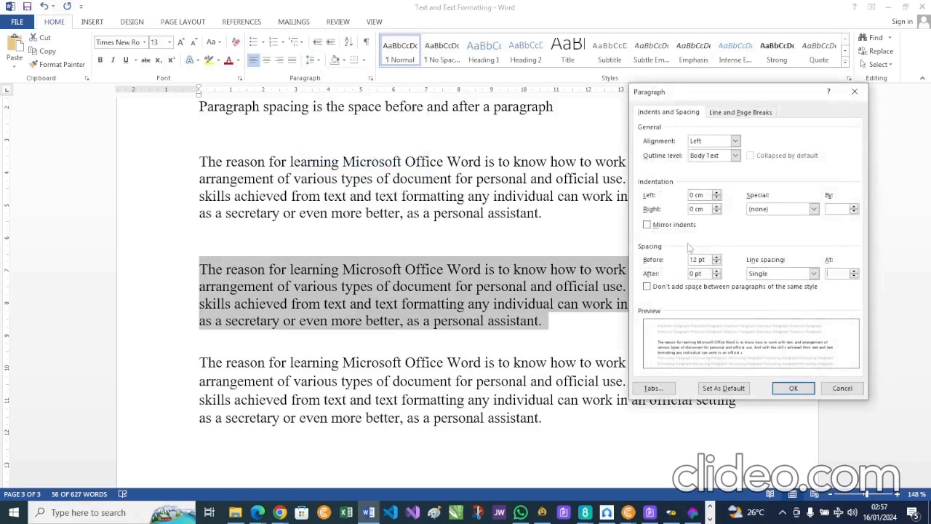
left_click(718, 258)
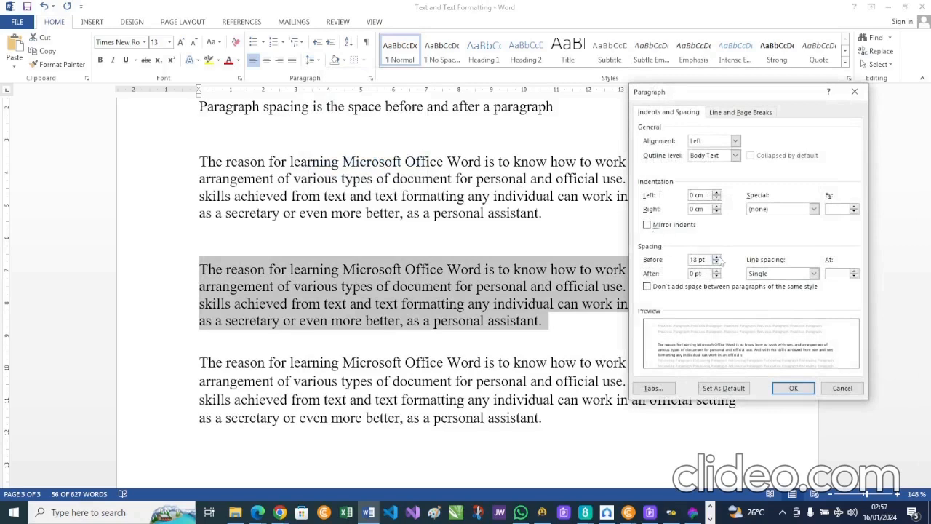
left_click(788, 388)
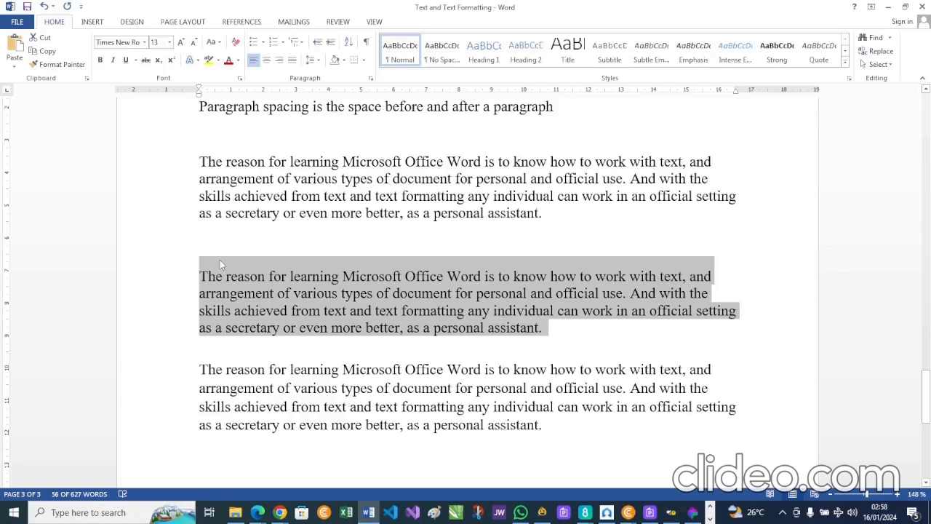
Step: Remove the added space before the second sample paragraph
left_click(311, 60)
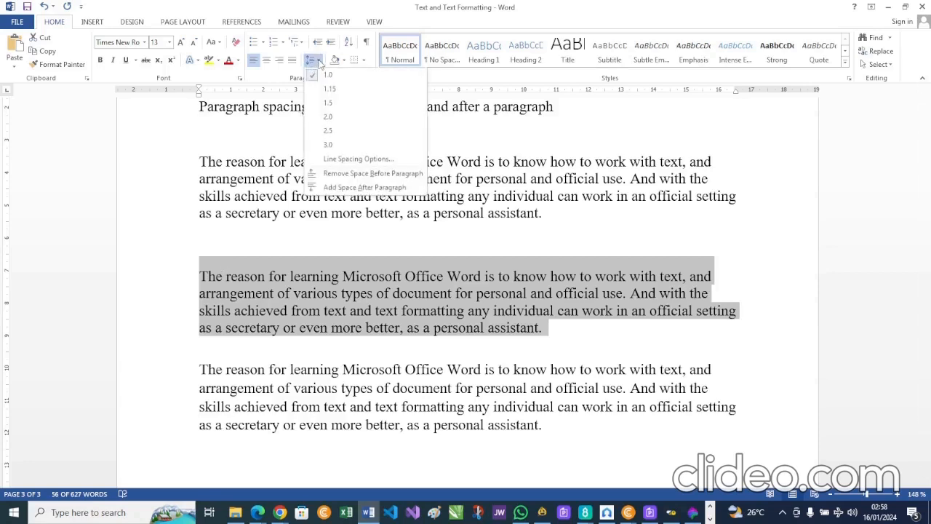
left_click(373, 173)
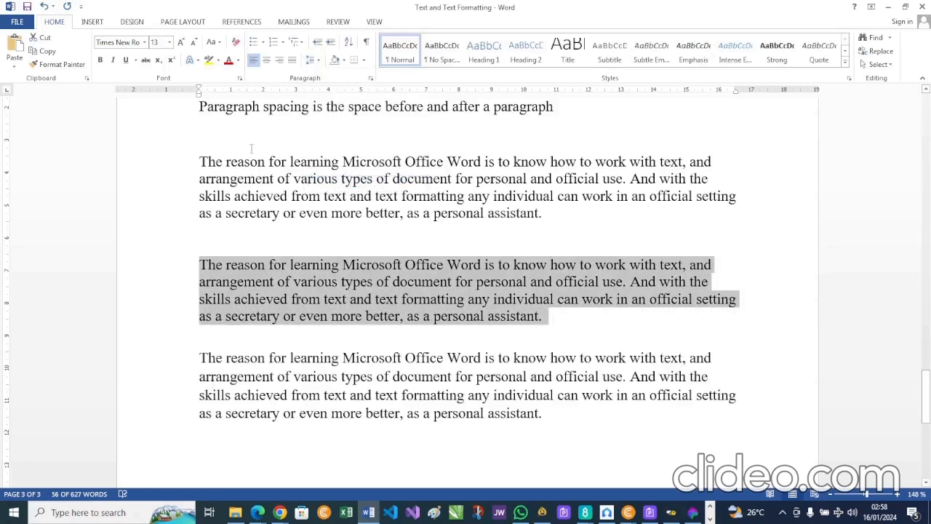
left_click(319, 61)
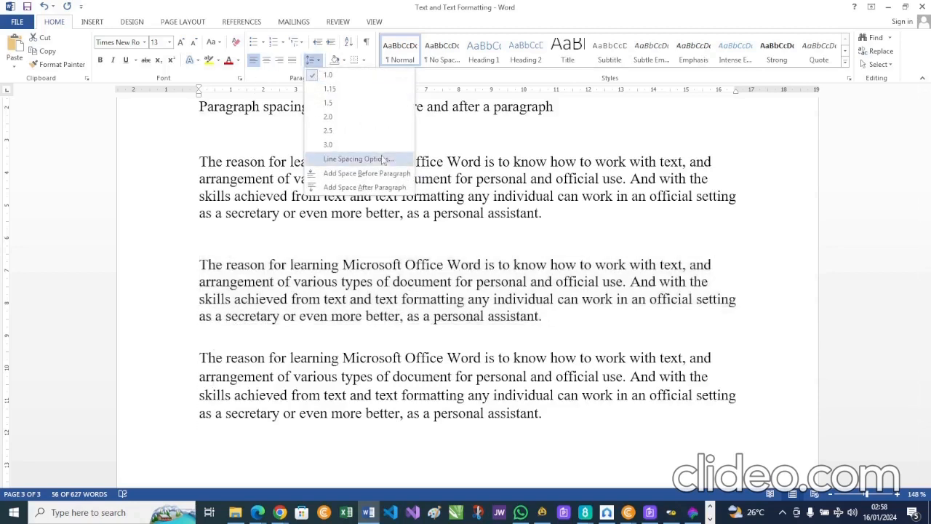
left_click(465, 157)
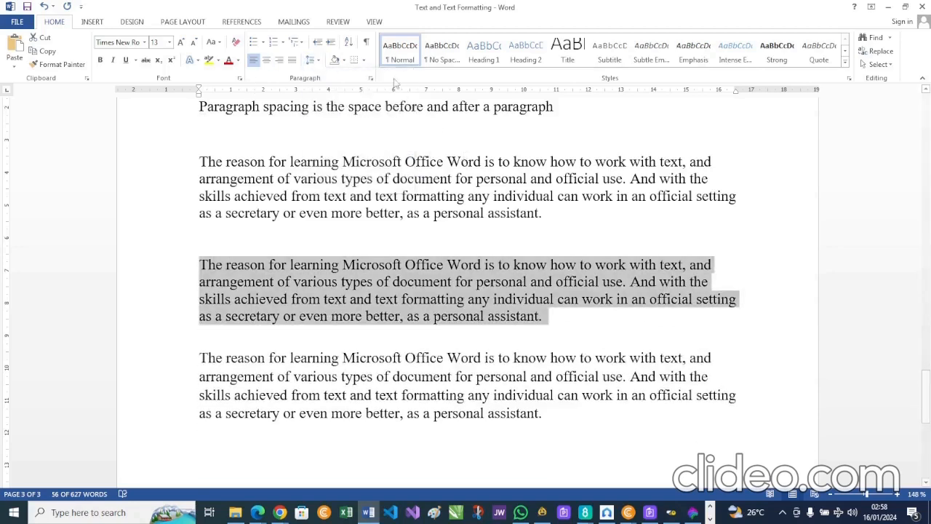
Step: Set the spacing after the second sample paragraph to 6 pt
left_click(371, 78)
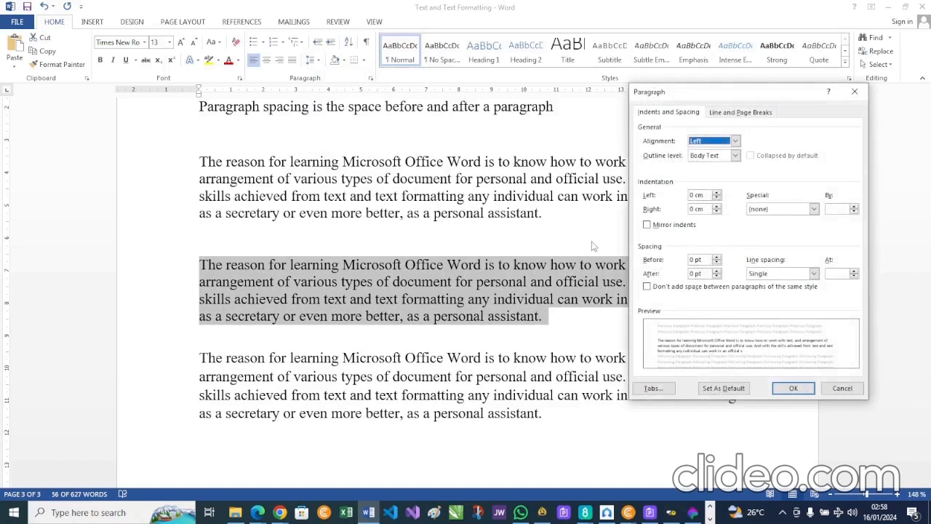
left_click(718, 276)
left_click(718, 270)
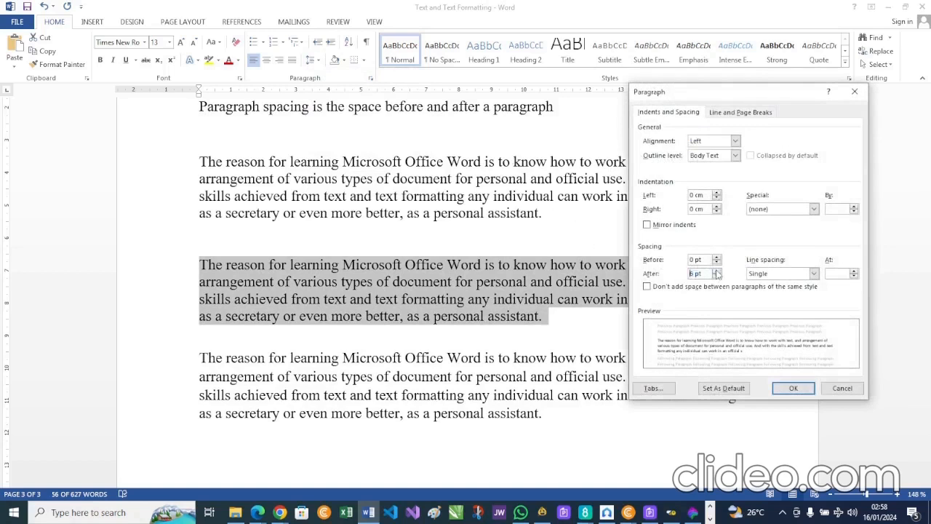
left_click(798, 388)
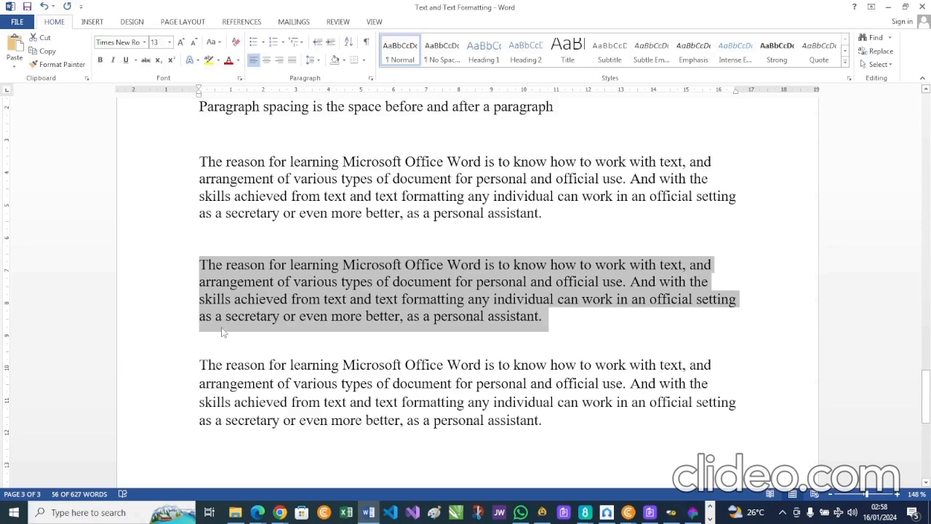
Step: Review the finished document, from the line and paragraph spacing samples back to the text formatting definition and the font size examples
scroll(223, 327, "down", 3)
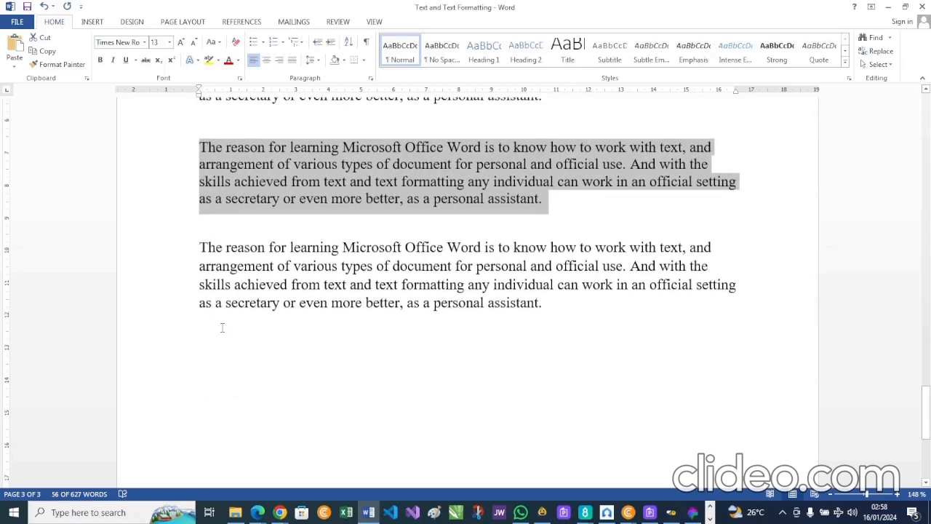
scroll(226, 325, "up", 5)
left_click(228, 323)
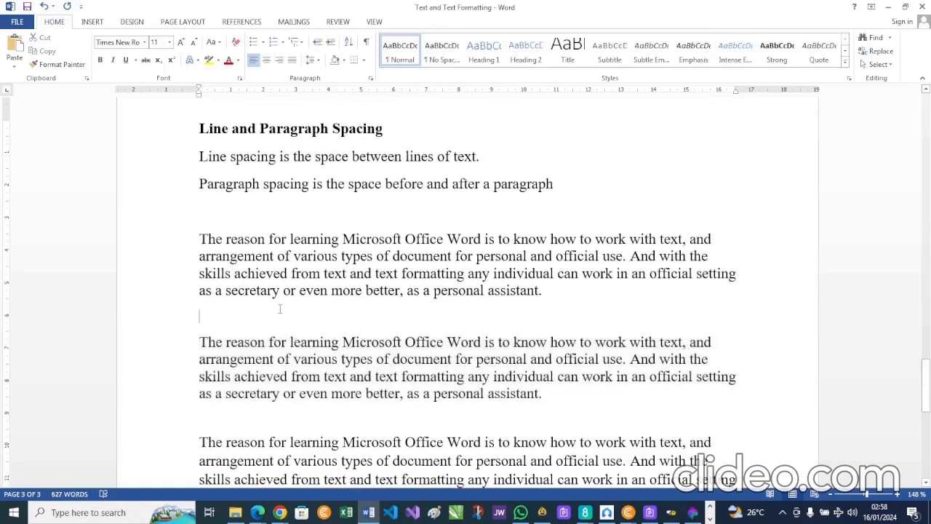
scroll(278, 309, "up", 5)
scroll(279, 308, "up", 20)
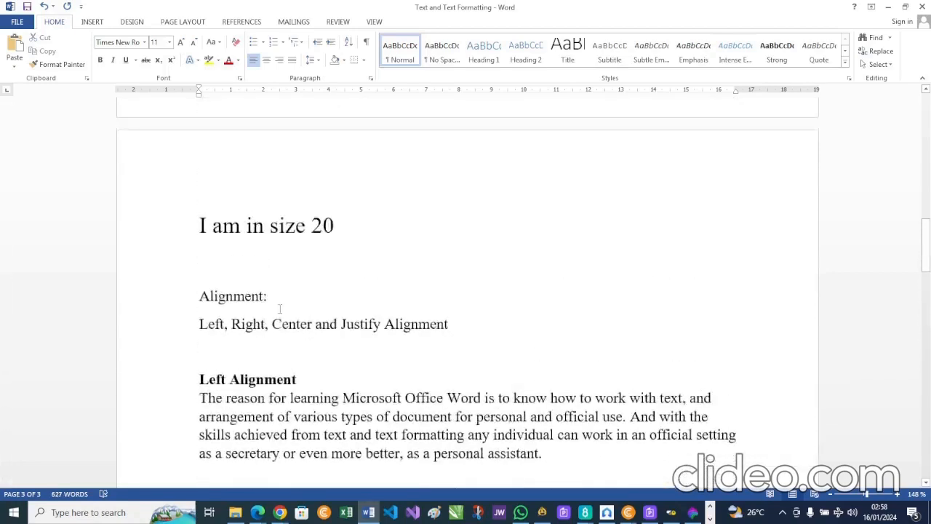
scroll(279, 310, "up", 5)
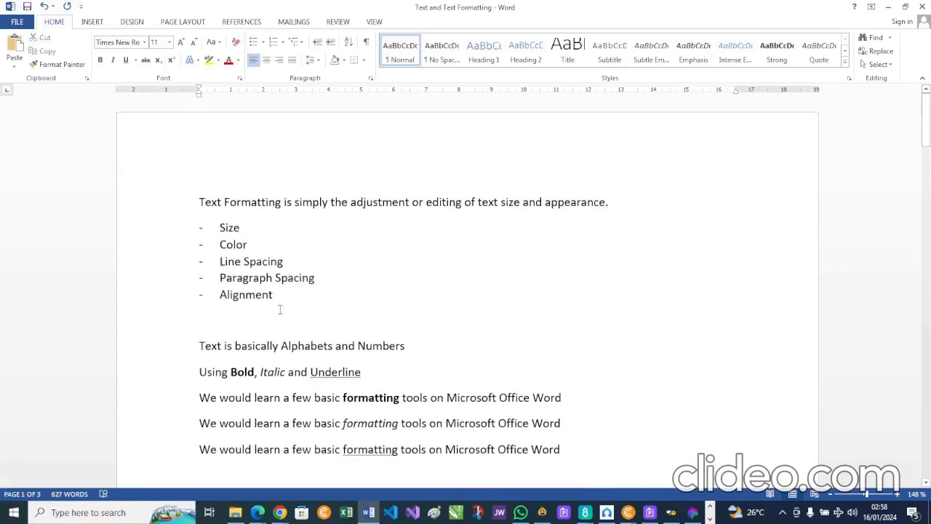
scroll(280, 309, "down", 15)
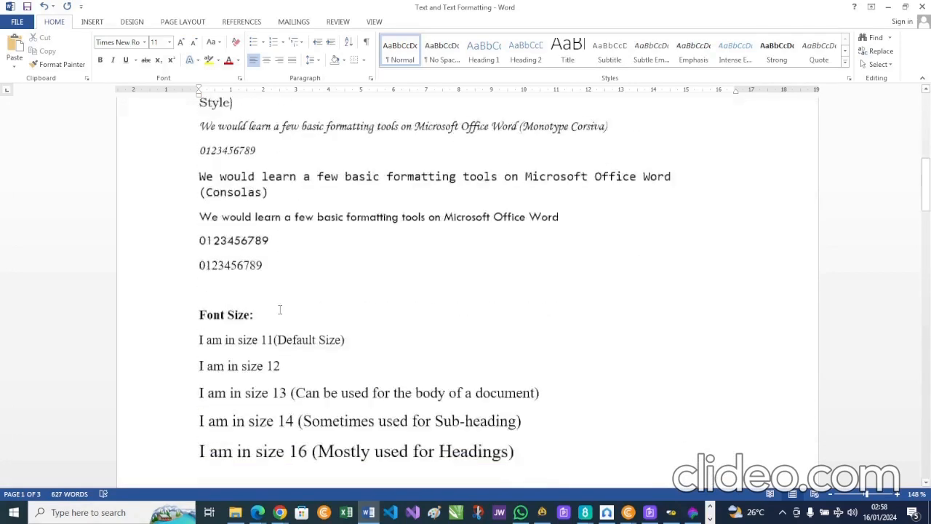
scroll(280, 309, "down", 4)
scroll(280, 309, "up", 4)
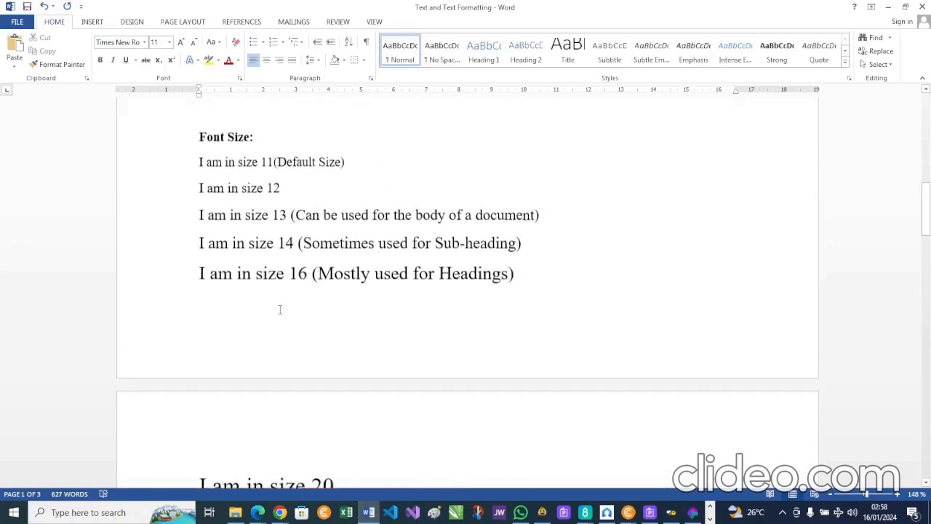
Step: Add "Font" as a new first item above "Size" in the text formatting bullet list
scroll(344, 266, "down", 3)
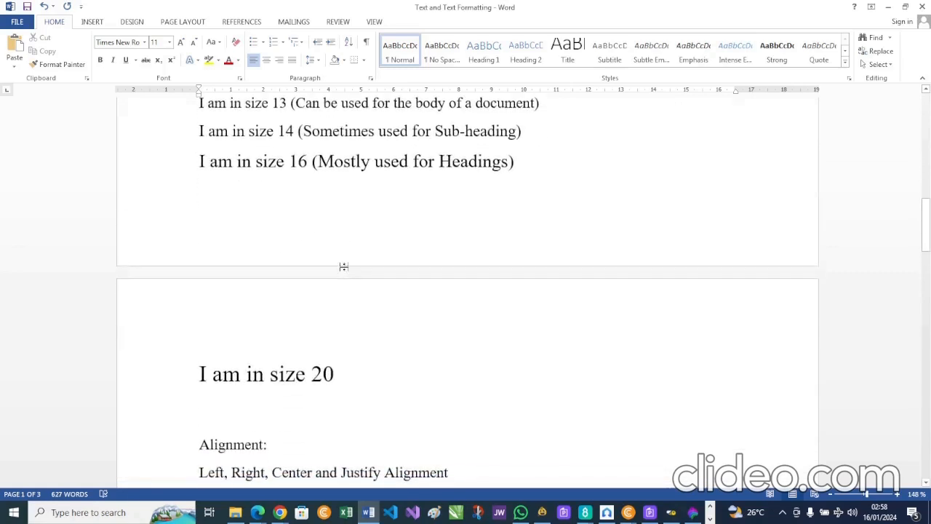
scroll(343, 267, "up", 16)
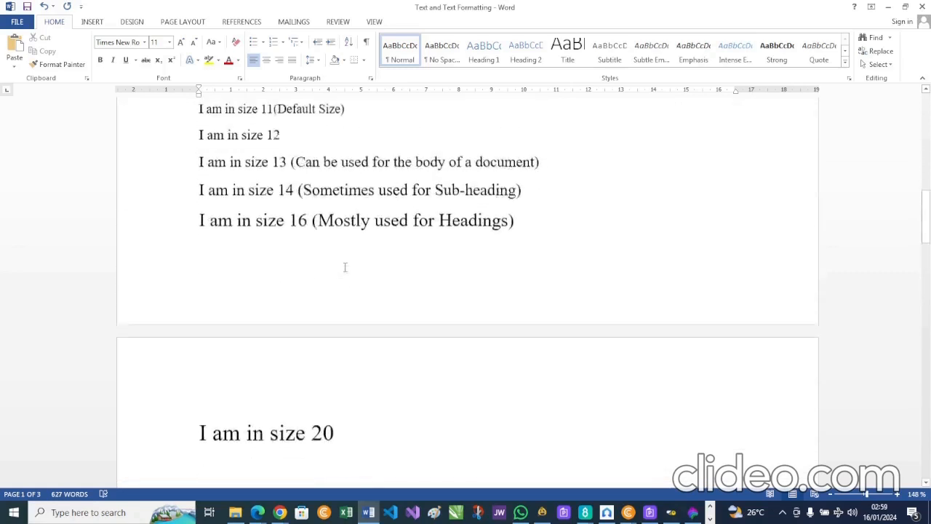
scroll(345, 267, "up", 2)
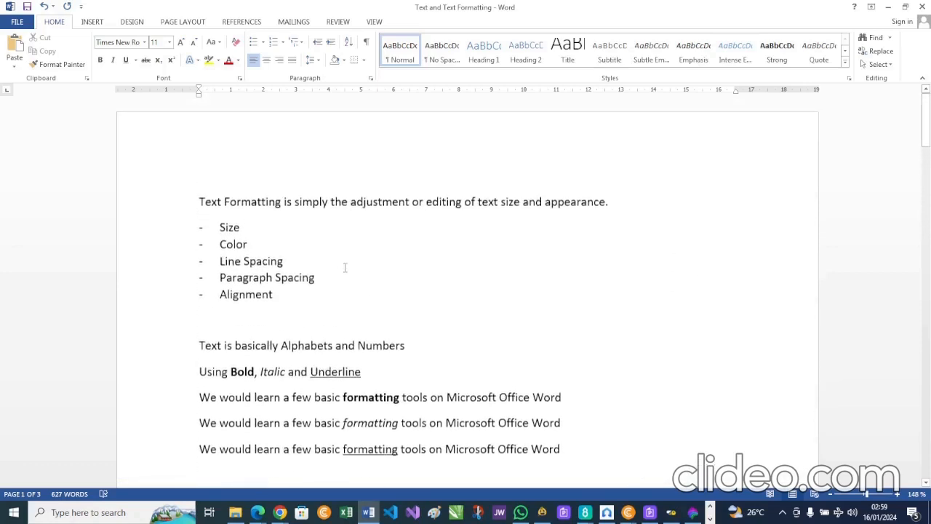
scroll(345, 268, "down", 1)
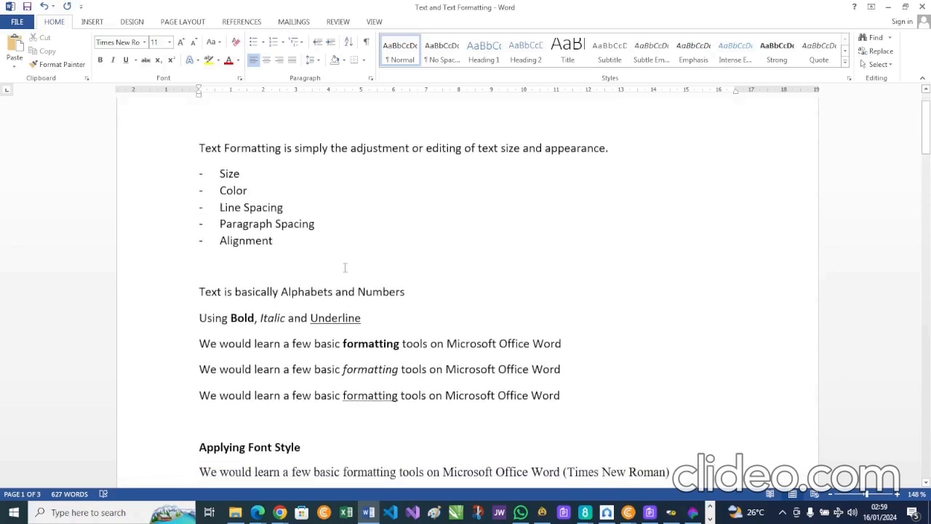
left_click(220, 174)
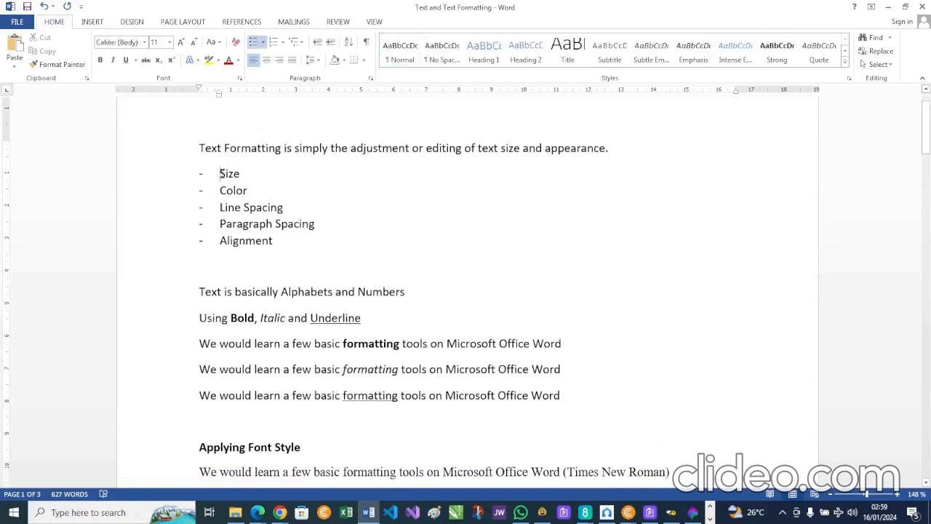
type("Font")
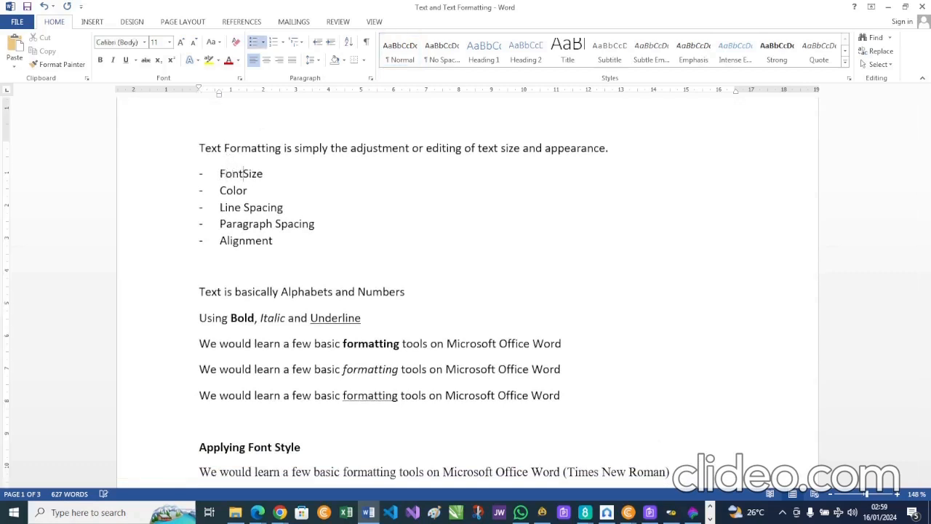
key("Return")
Step: Add the heading line "Font Color:" on the empty line above the Font Size section, followed by a new line
scroll(466, 292, "down", 1)
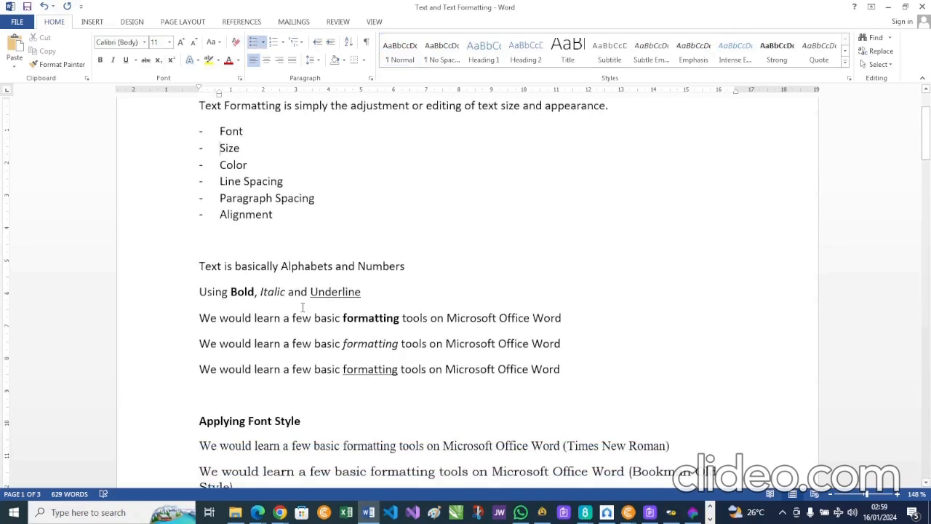
scroll(302, 307, "down", 10)
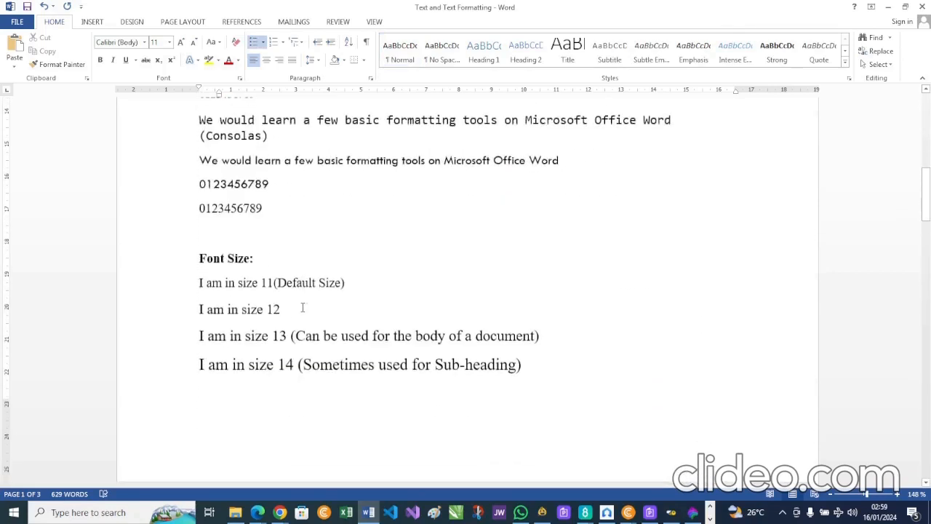
scroll(302, 307, "up", 10)
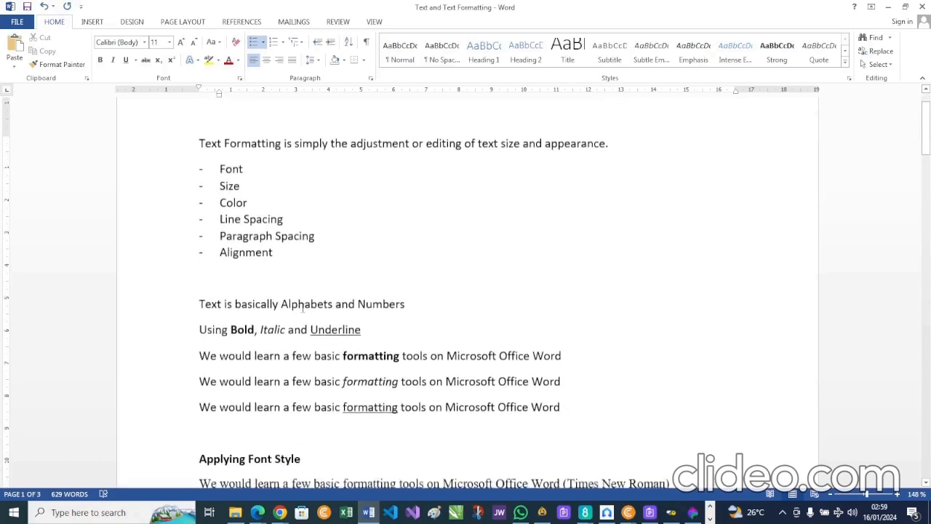
scroll(303, 307, "down", 1)
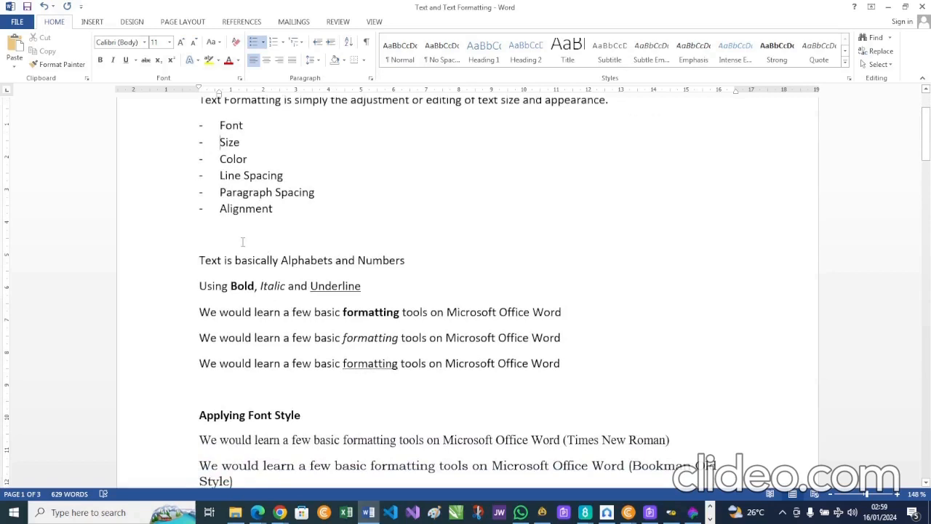
scroll(243, 242, "down", 8)
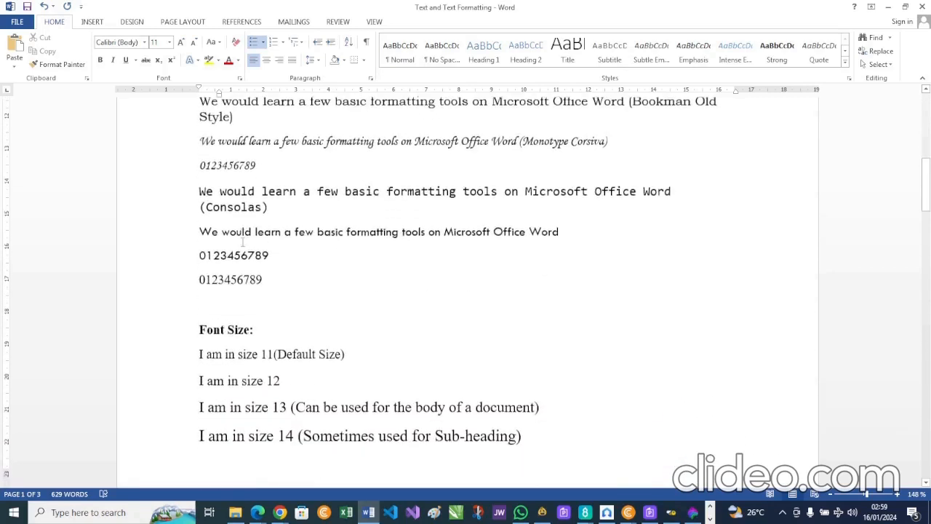
left_click(210, 304)
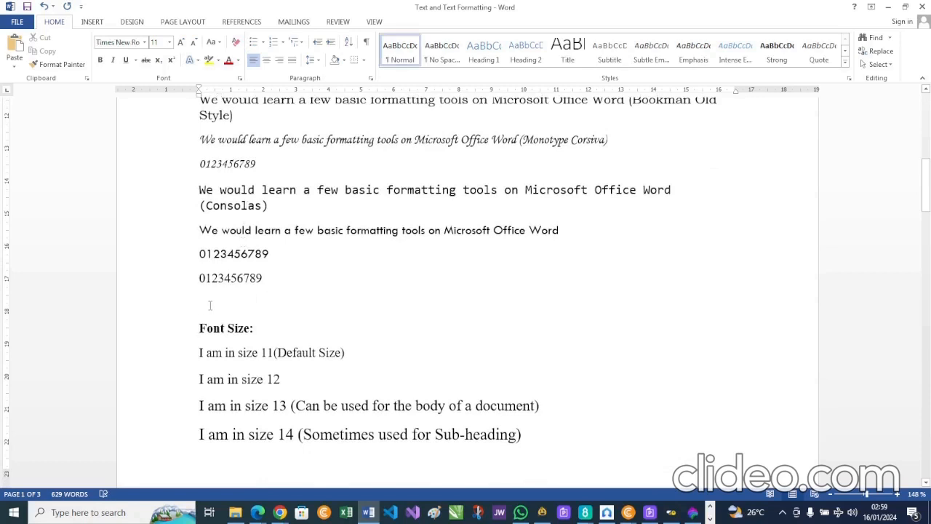
type("F")
key("BackSpace")
type("Font C")
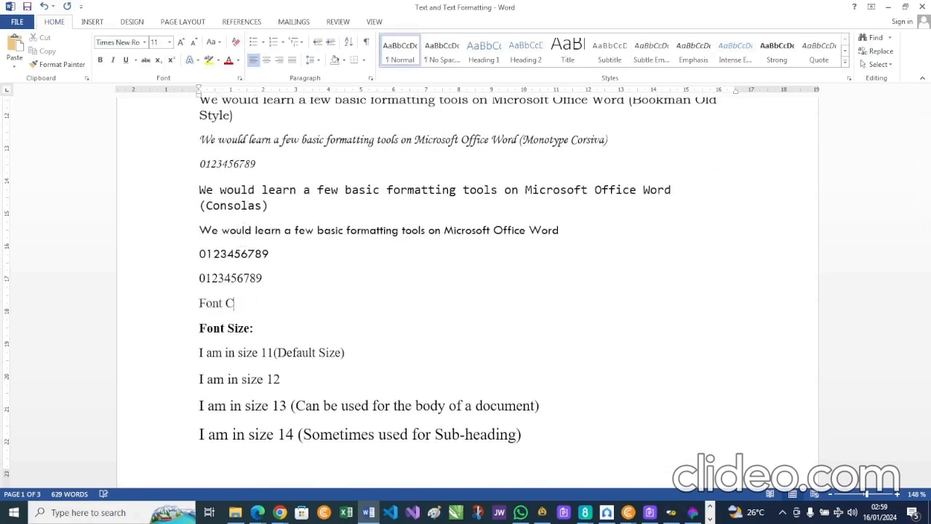
type("olor:")
key("Return")
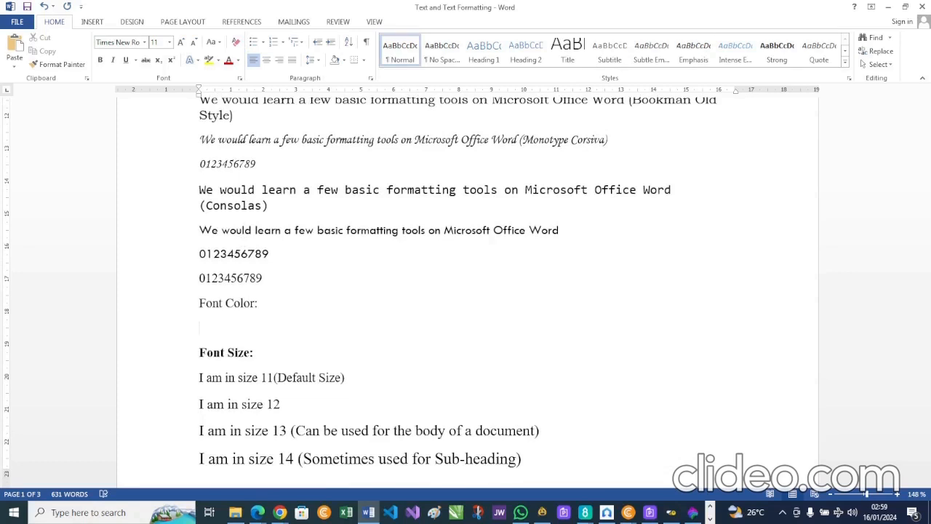
Step: List the sample words Black, Blue, Red and Green on separate lines under the Font Color heading
type("Black")
key("Return")
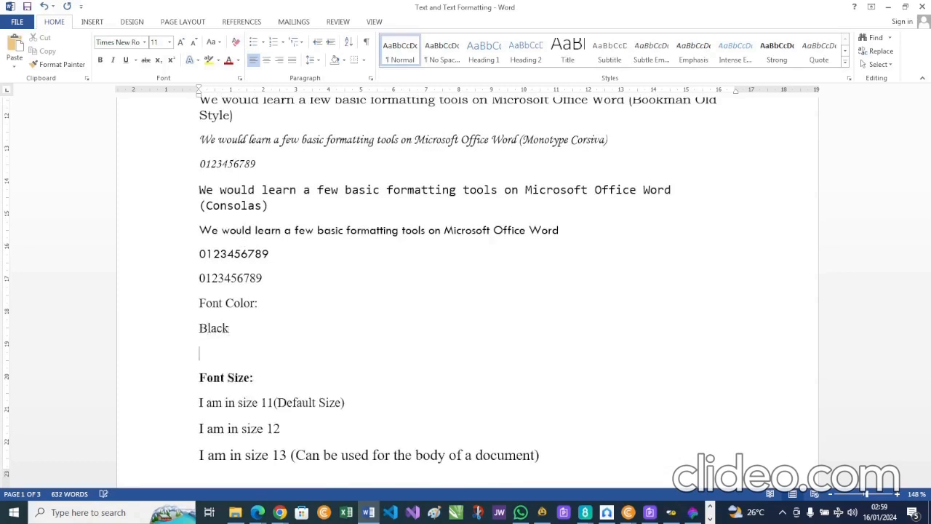
type("Blue")
key("Return")
type("Red")
key("Return")
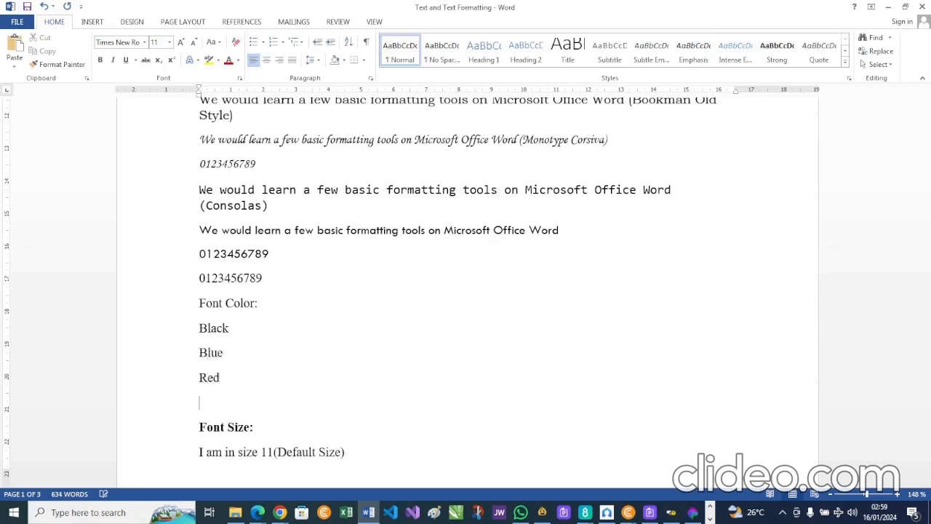
type("Green")
key("Return")
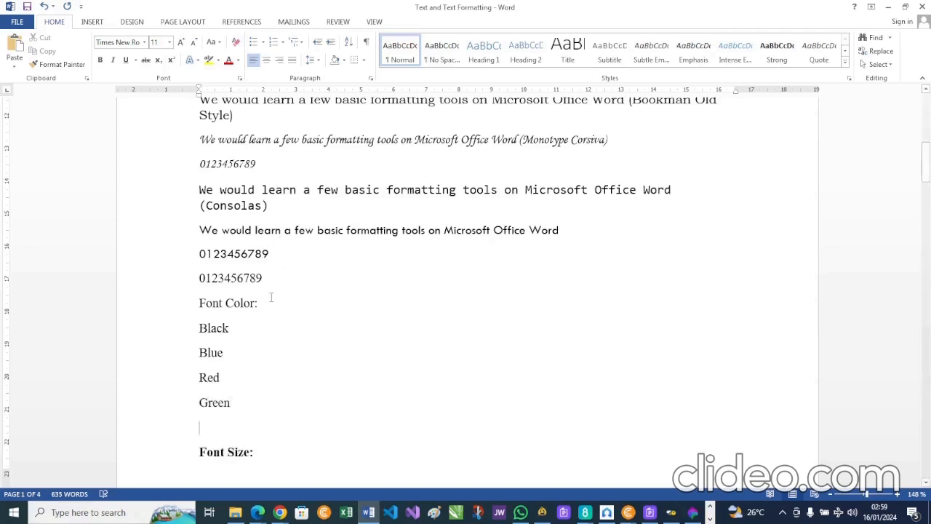
Step: Insert a blank line above the "Font Color:" heading and make the heading bold
left_click(200, 302)
key("Return")
scroll(561, 365, "down", 1)
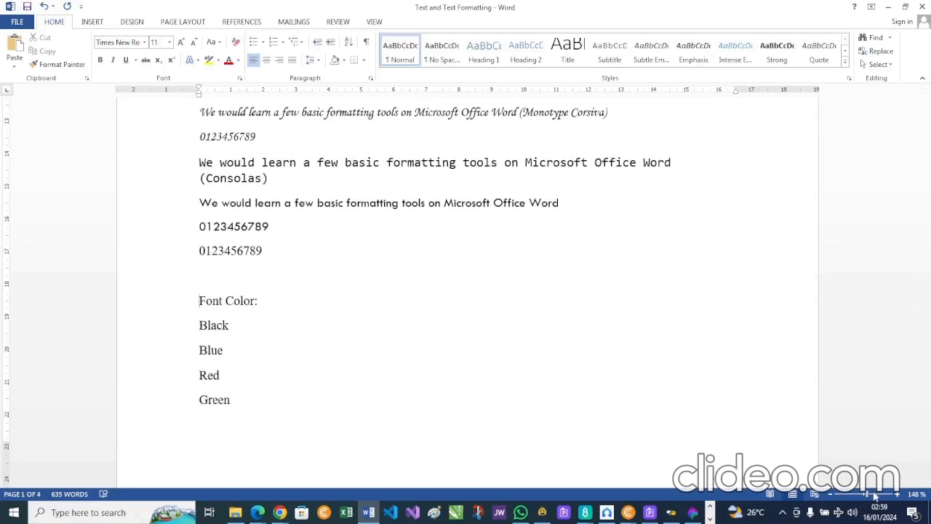
scroll(490, 413, "up", 8)
scroll(489, 413, "down", 1)
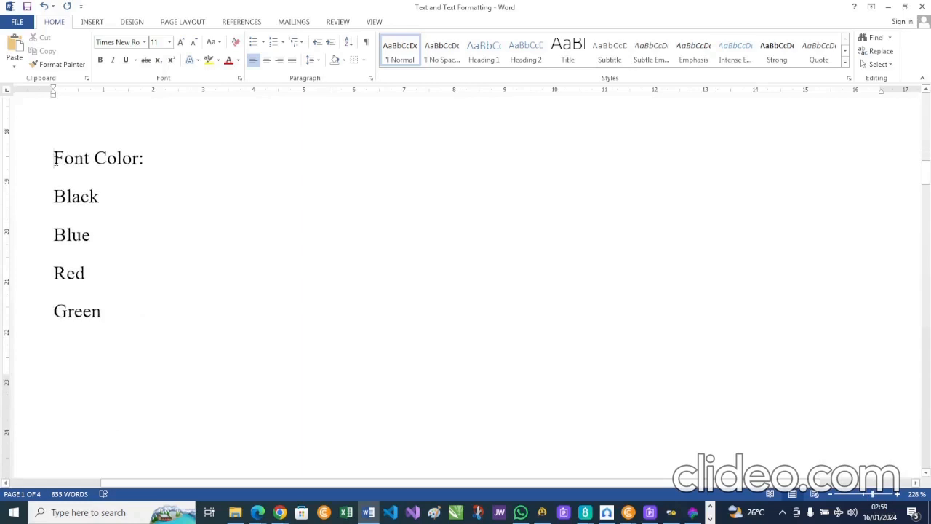
left_click_drag(54, 161, 145, 166)
key("ctrl+b")
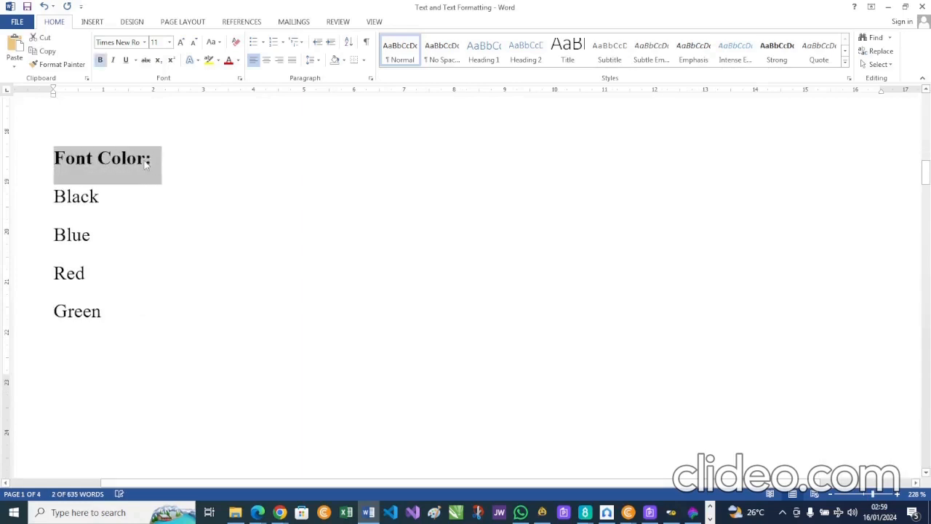
left_click(94, 241)
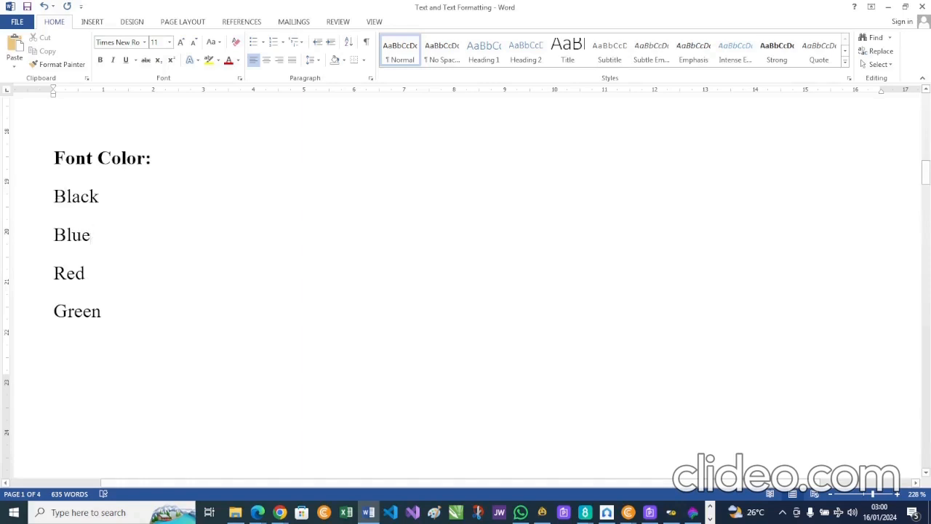
Step: Apply the standard Dark Blue font color to the sample word "Blue"
left_click_drag(54, 197, 107, 204)
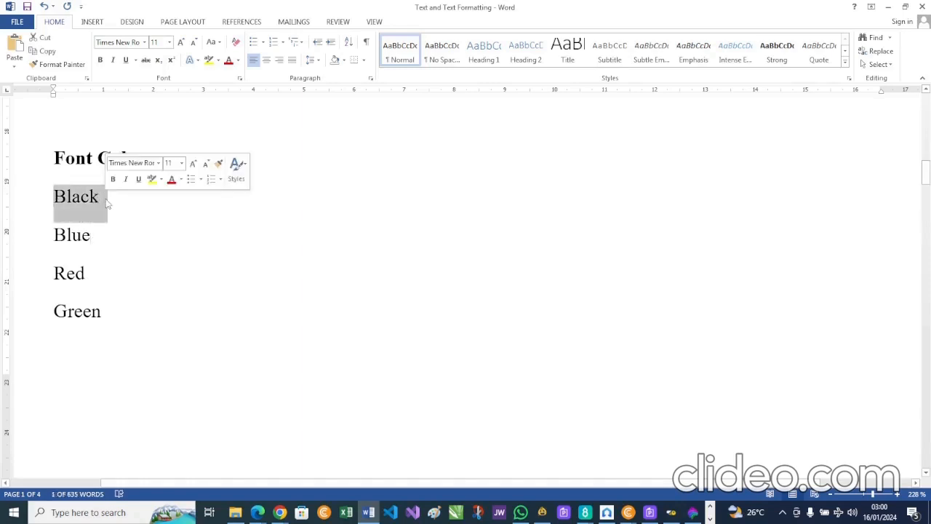
left_click(121, 223)
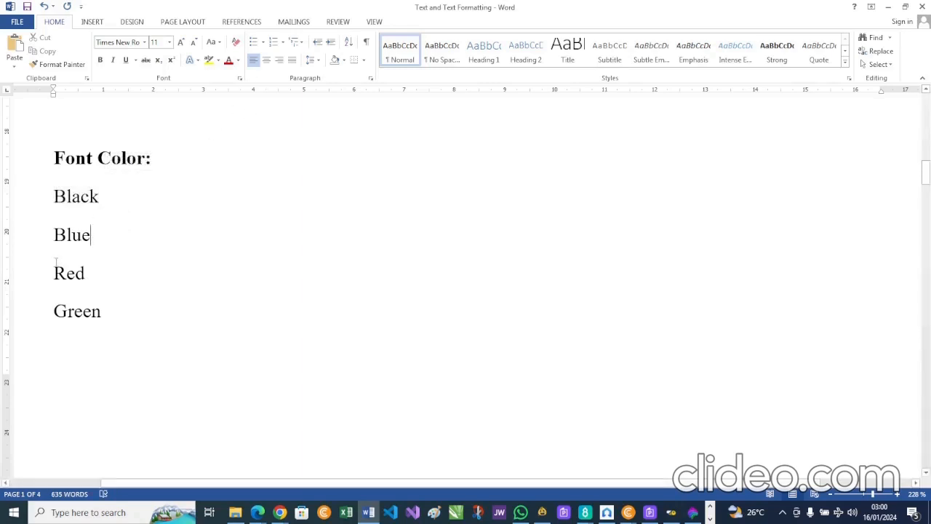
left_click_drag(53, 234, 96, 239)
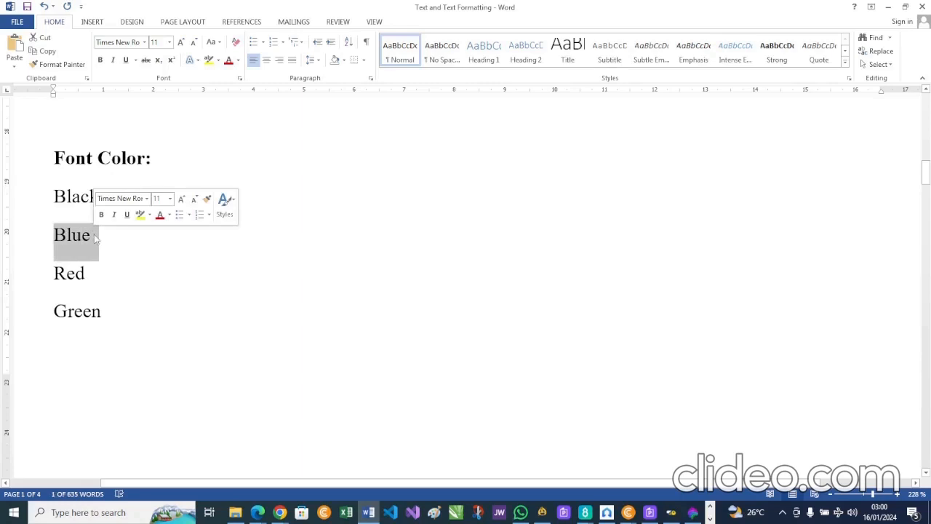
left_click(239, 61)
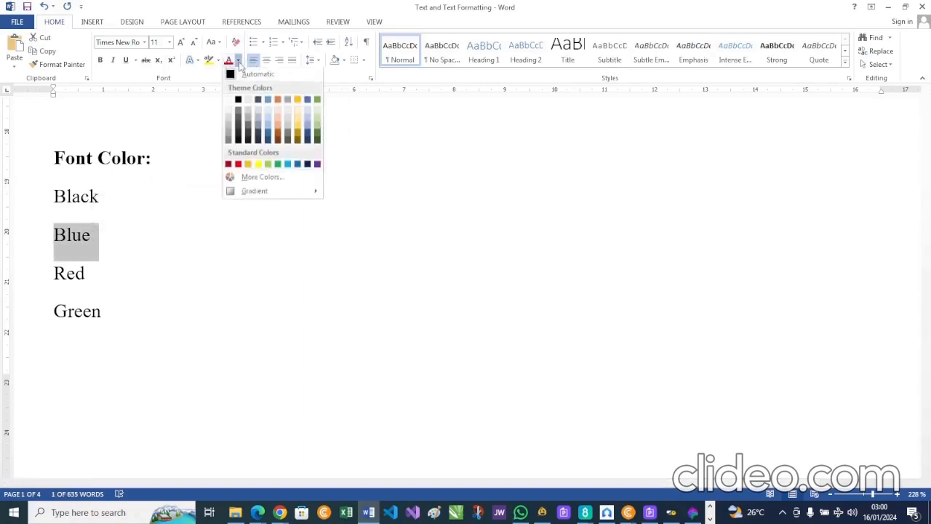
left_click(308, 165)
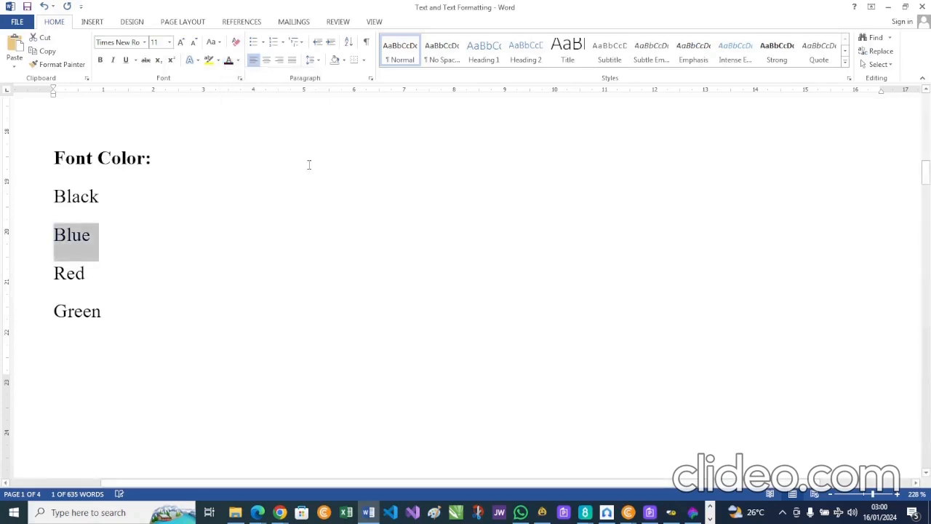
Step: Examine the color of the word "Blue" against the black sample words at up to 500% magnification
left_click(882, 496)
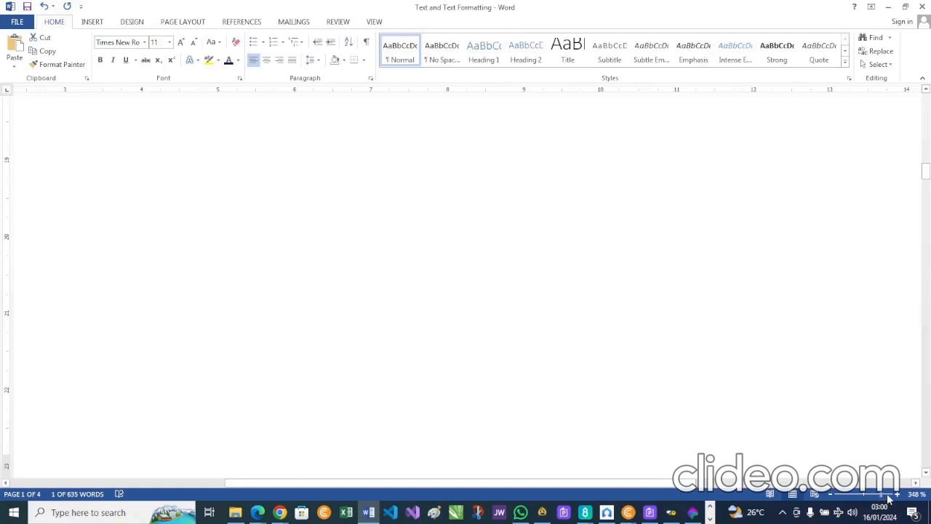
left_click(888, 496)
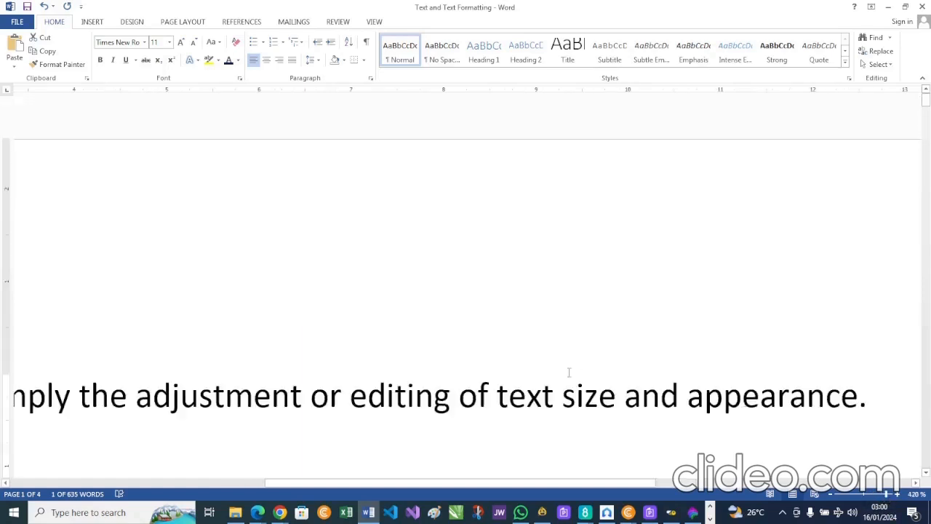
scroll(570, 372, "left", 5)
scroll(569, 372, "down", 10)
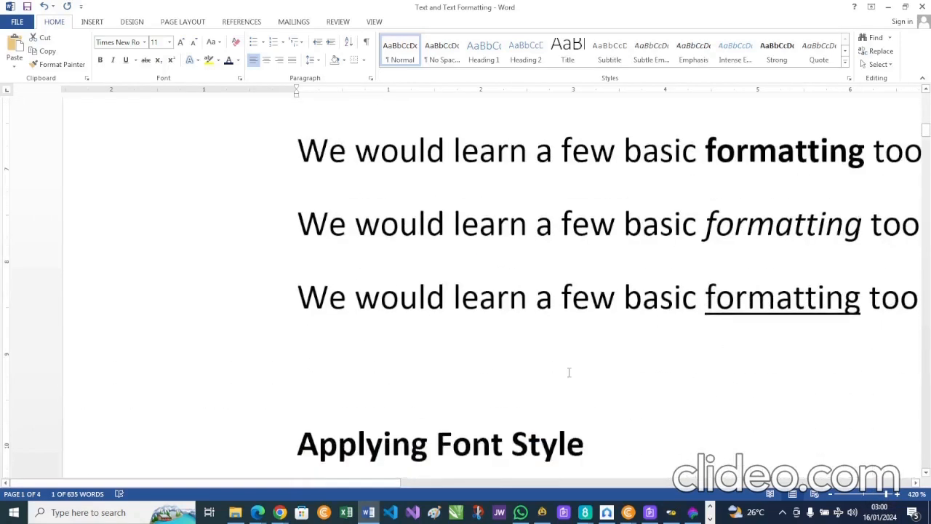
scroll(569, 373, "down", 15)
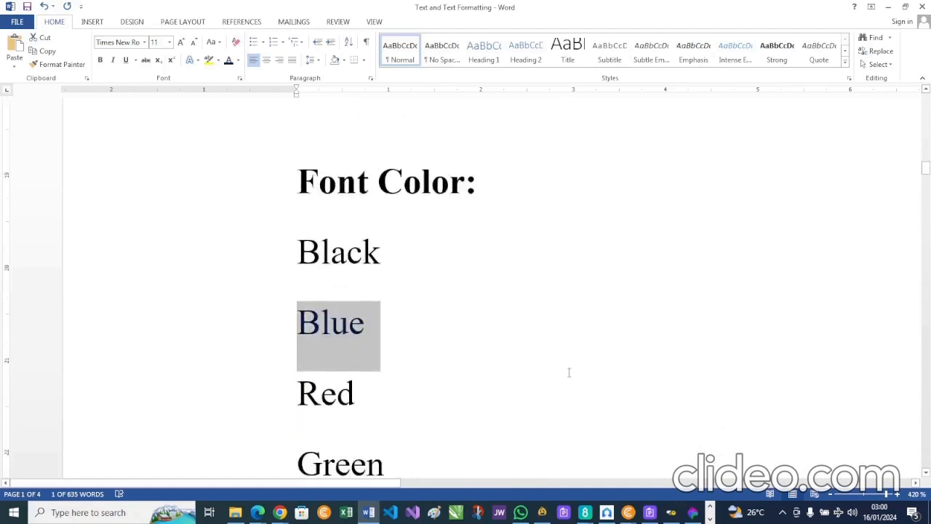
scroll(569, 373, "down", 2)
left_click(446, 245)
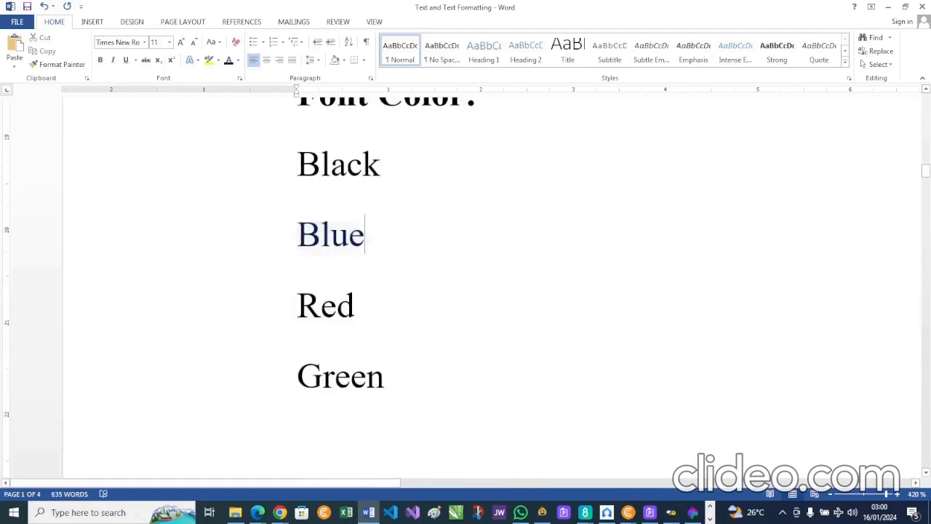
left_click(901, 495)
left_click(901, 495)
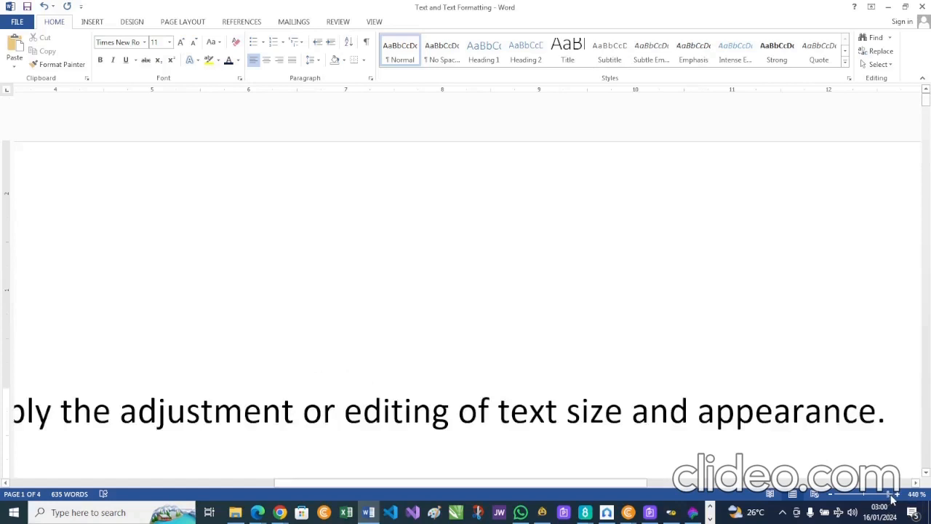
left_click_drag(892, 497, 896, 497)
double_click(655, 355)
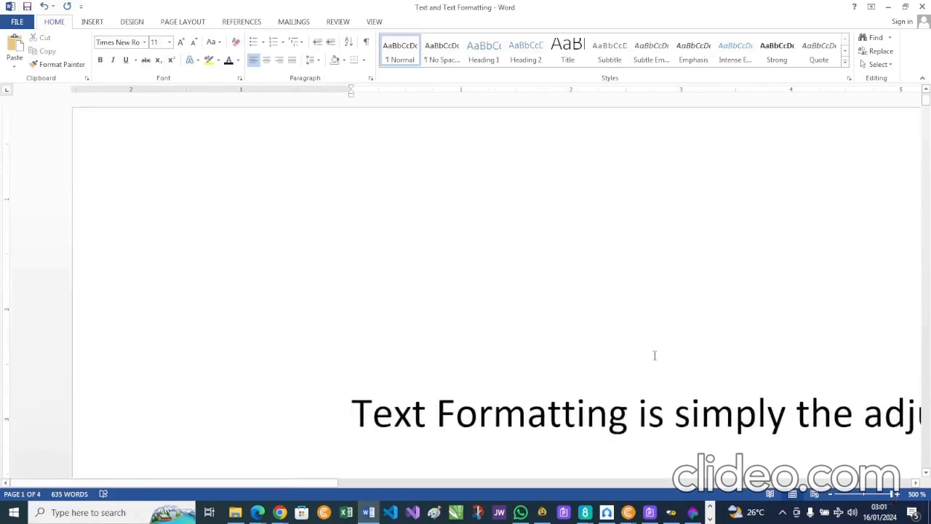
scroll(654, 355, "down", 15)
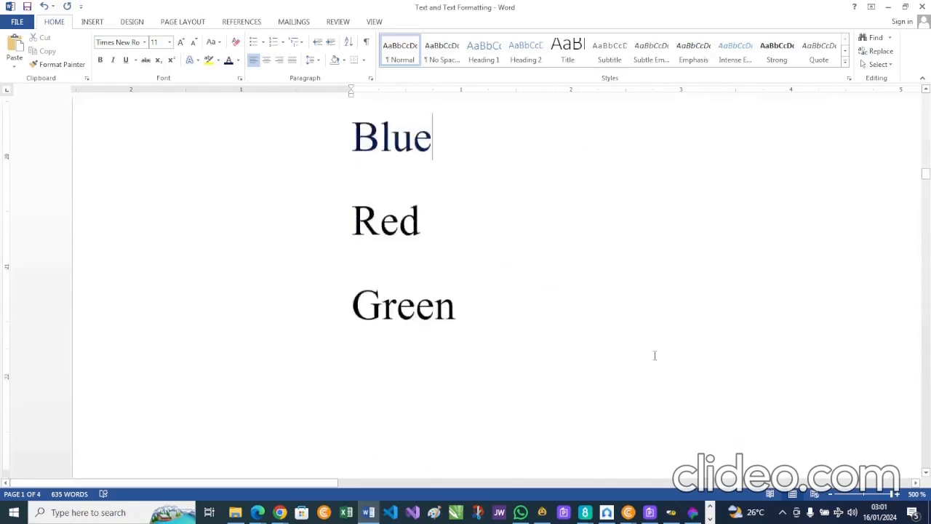
scroll(655, 355, "up", 2)
left_click(547, 184)
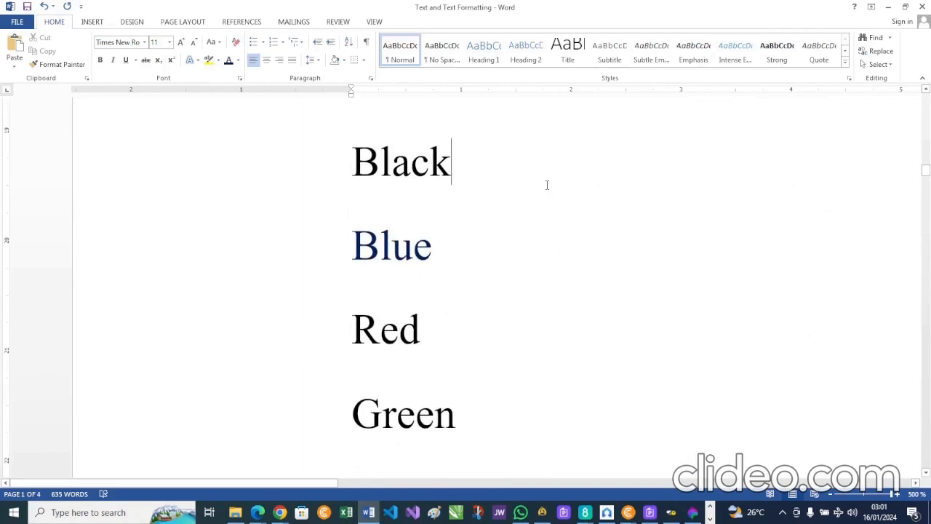
Step: Apply the standard Red font color to the sample word "Red"
left_click_drag(353, 330, 439, 339)
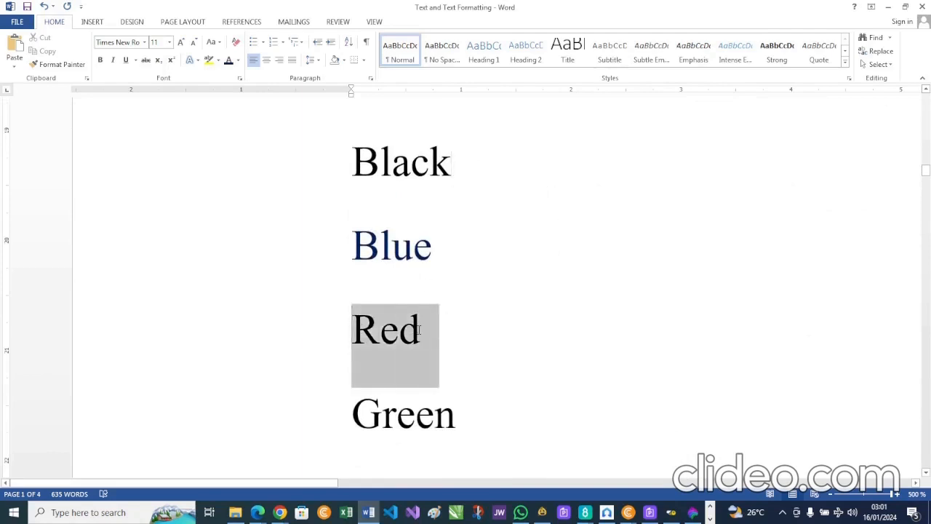
left_click(238, 61)
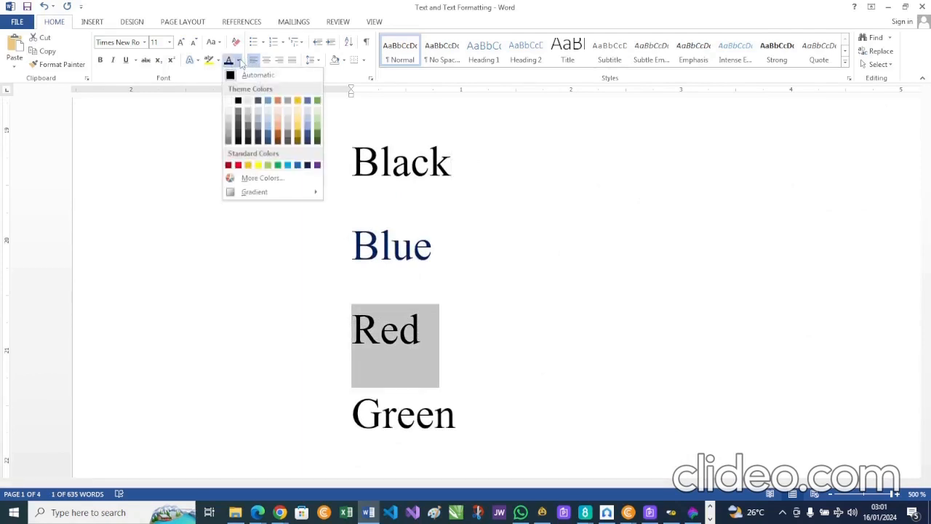
left_click(238, 165)
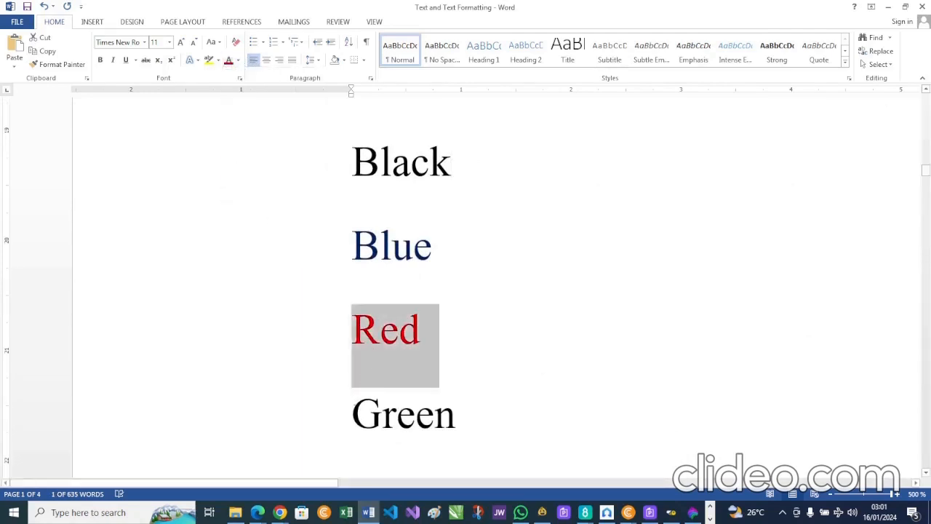
Step: Apply the standard Light Green font color to the sample word "Green"
left_click_drag(353, 414, 457, 416)
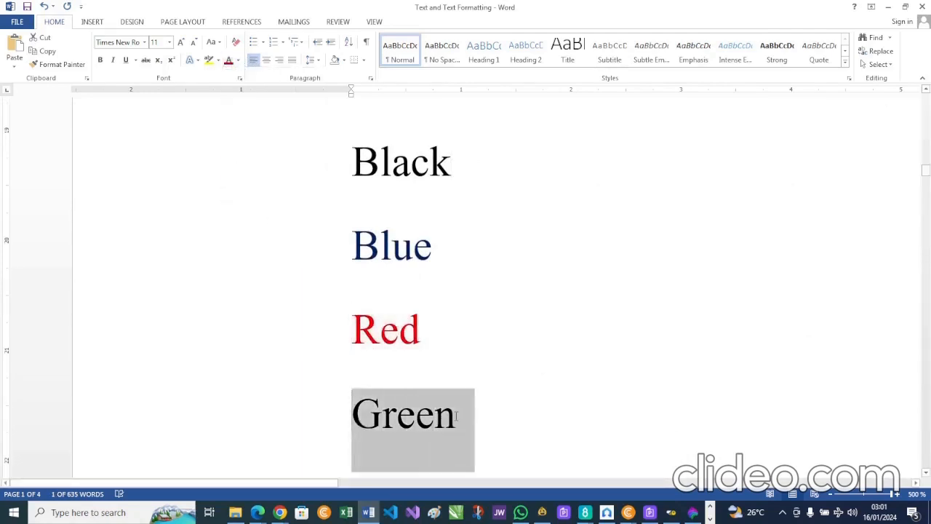
left_click(238, 61)
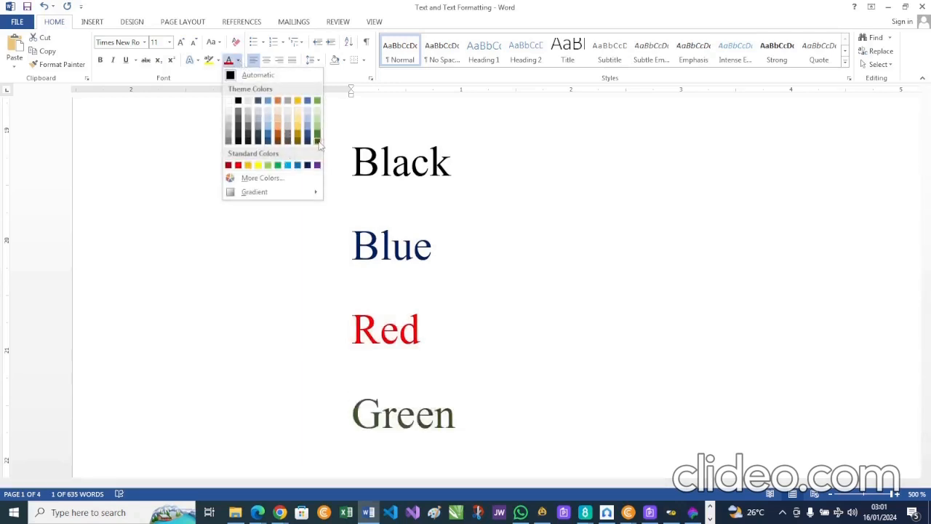
left_click(269, 167)
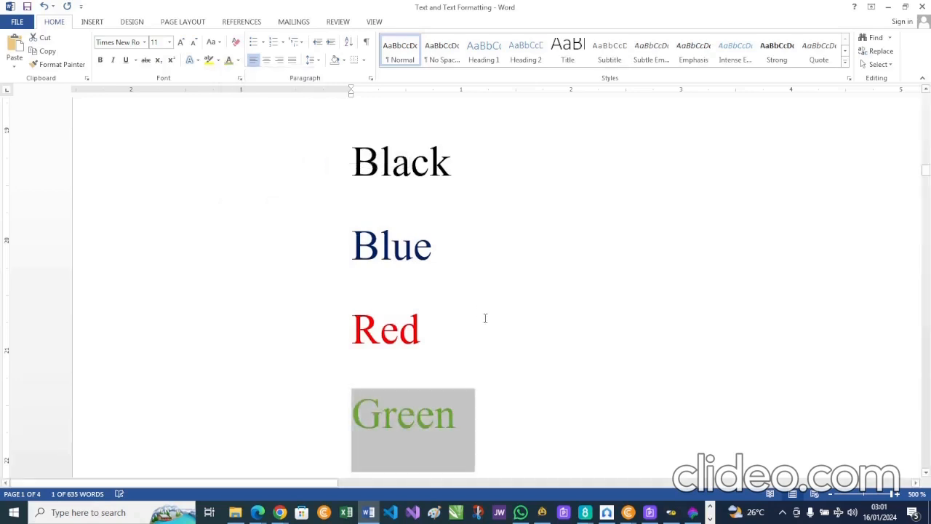
left_click(492, 409)
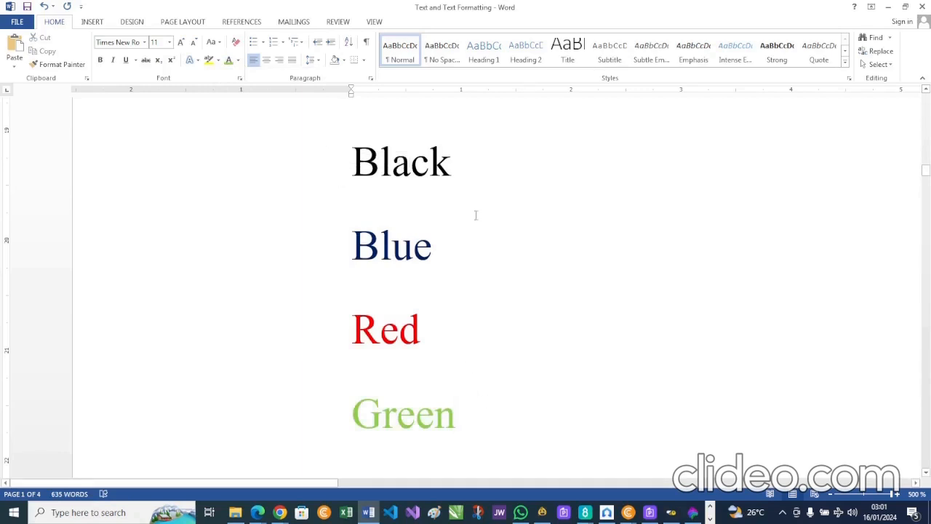
Step: Reword the first three bullets of the opening topic list as "Font Style", "Font Size" and "Font Color"
left_click(864, 494)
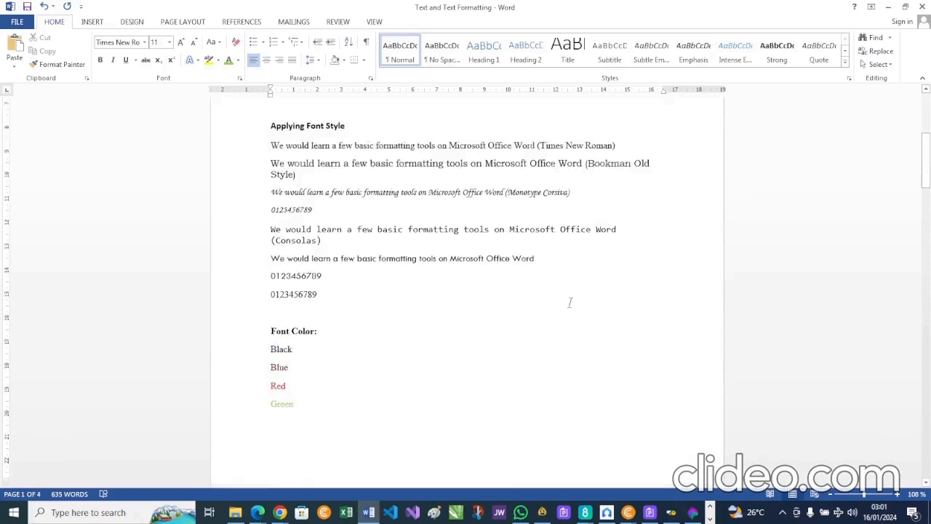
scroll(571, 303, "up", 5)
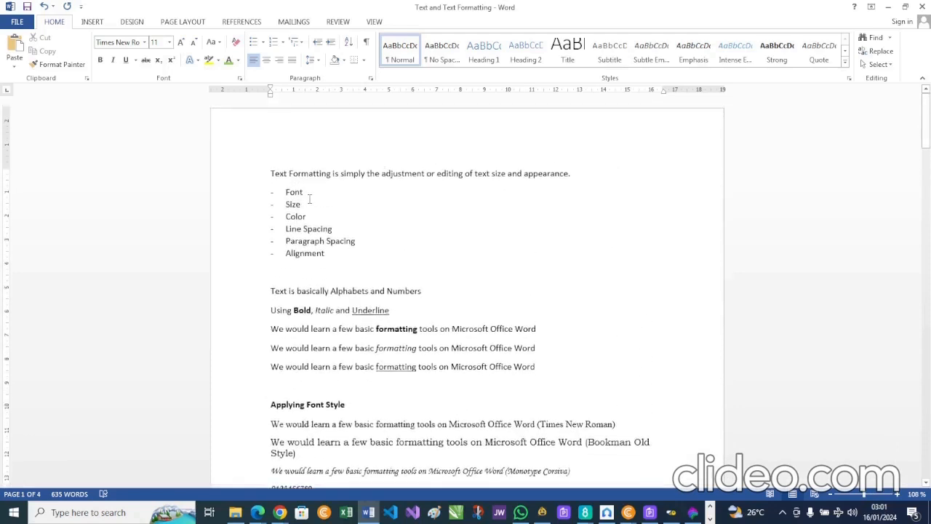
left_click(311, 194)
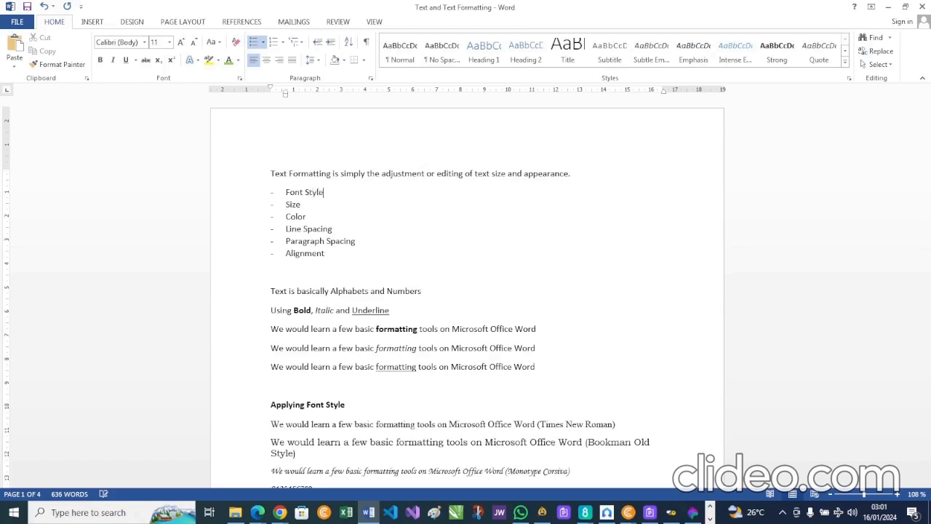
left_click(287, 207)
type("Font")
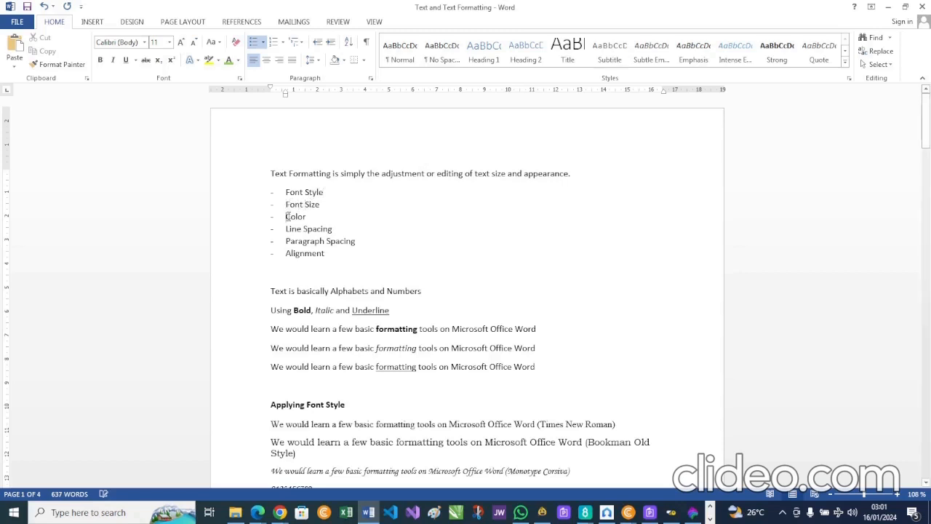
left_click(287, 216)
type("Font")
Step: Review the document at 172% zoom, from the topic list through the font style, font color and alignment sections, and return to the color samples
left_click_drag(865, 495, 871, 497)
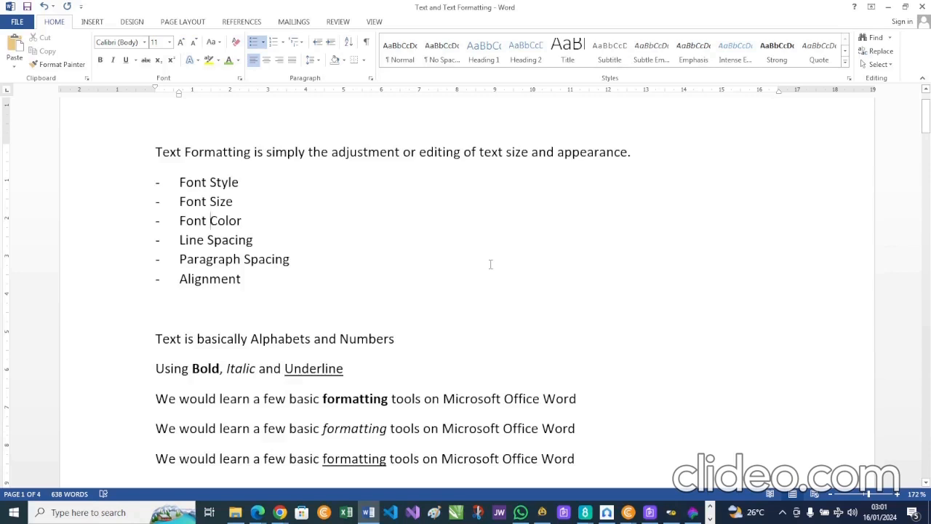
scroll(491, 264, "down", 8)
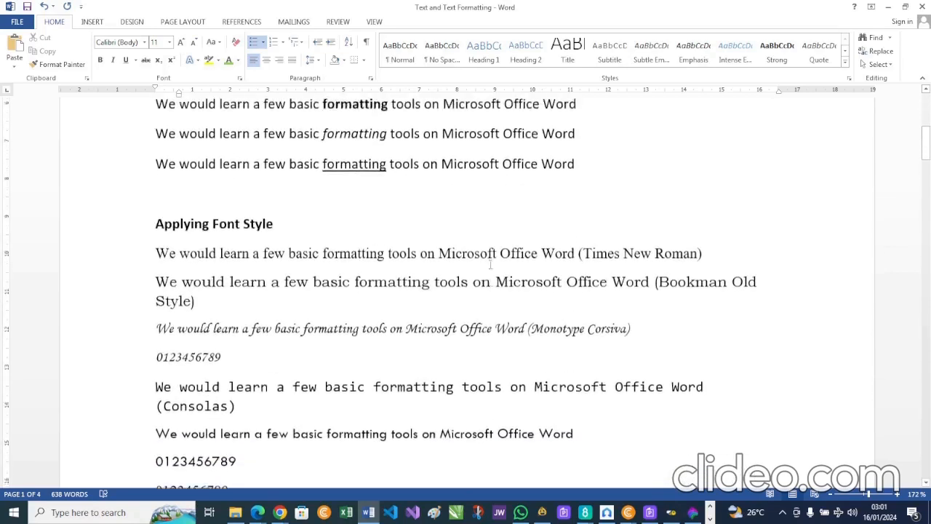
scroll(491, 264, "up", 3)
scroll(491, 264, "down", 4)
scroll(491, 264, "down", 13)
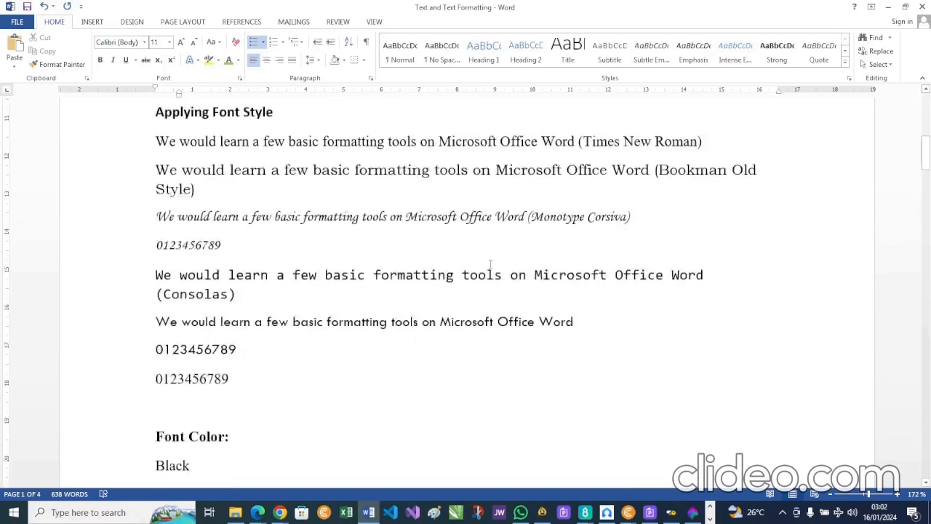
scroll(491, 264, "down", 16)
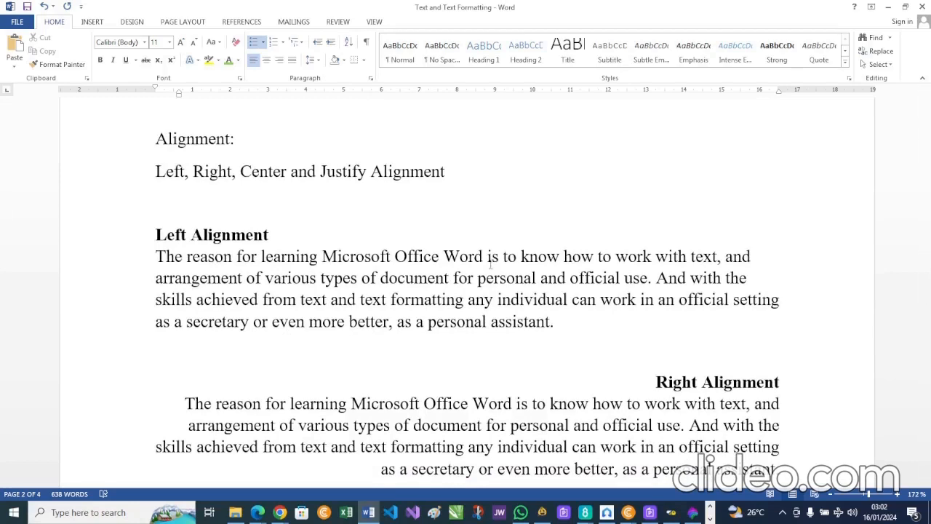
scroll(490, 264, "down", 20)
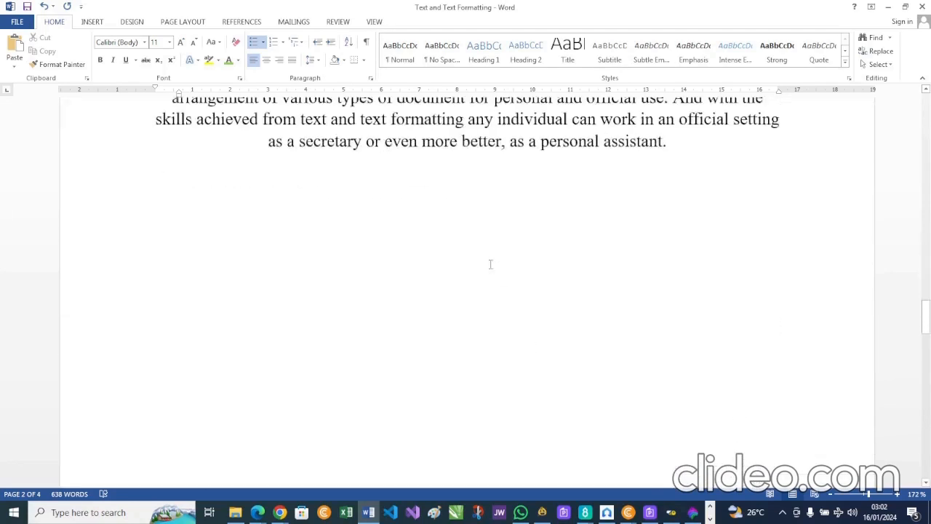
scroll(490, 264, "down", 10)
scroll(490, 264, "up", 20)
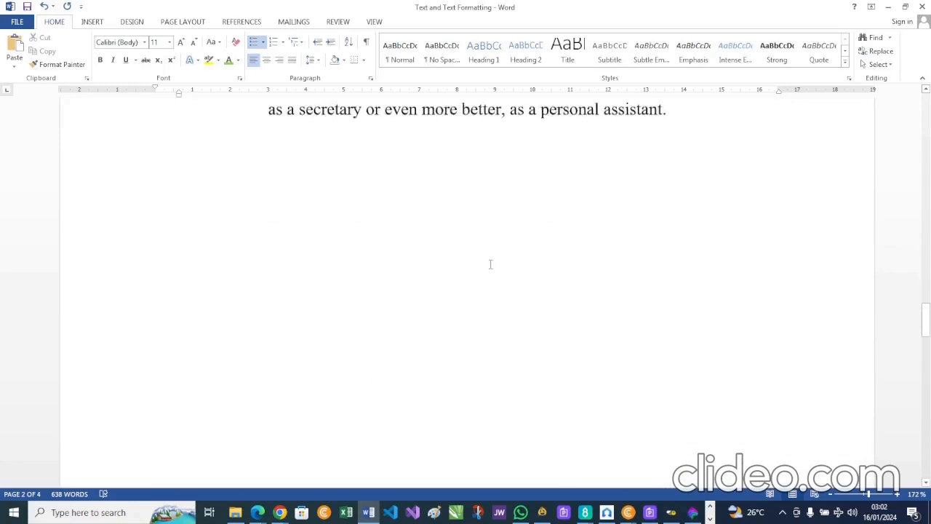
scroll(490, 264, "up", 10)
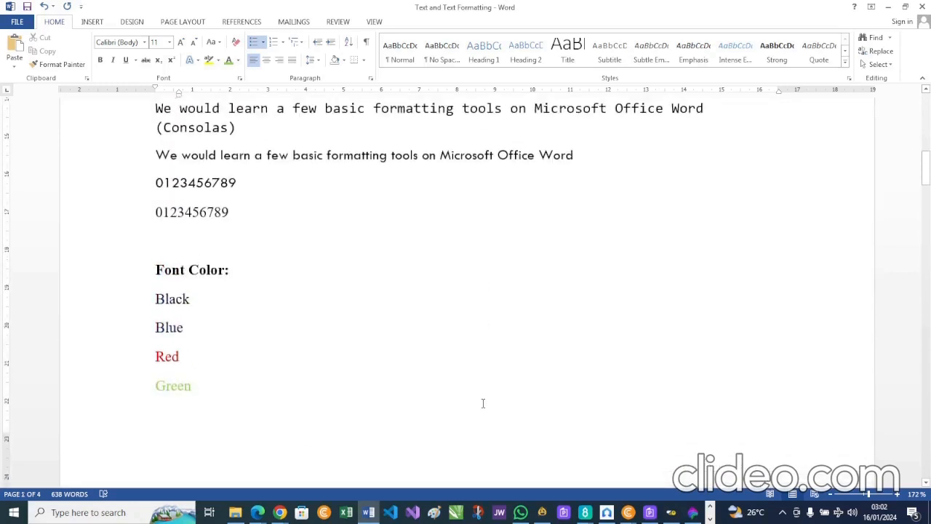